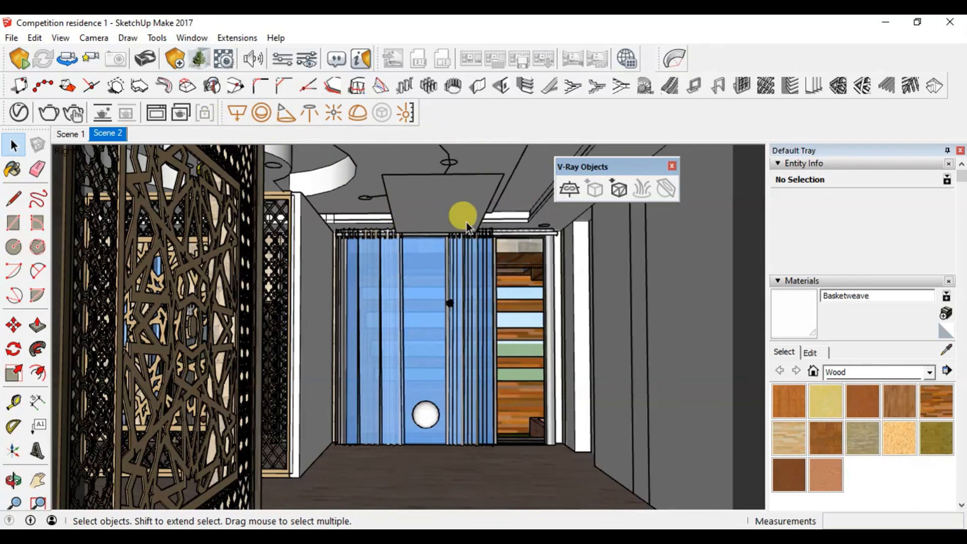
Step: Reposition the floating V-Ray Objects toolbar over the viewport and check which toolbars are enabled
{"action": "left_click_drag", "start_coordinate": [584, 165], "coordinate": [527, 161]}
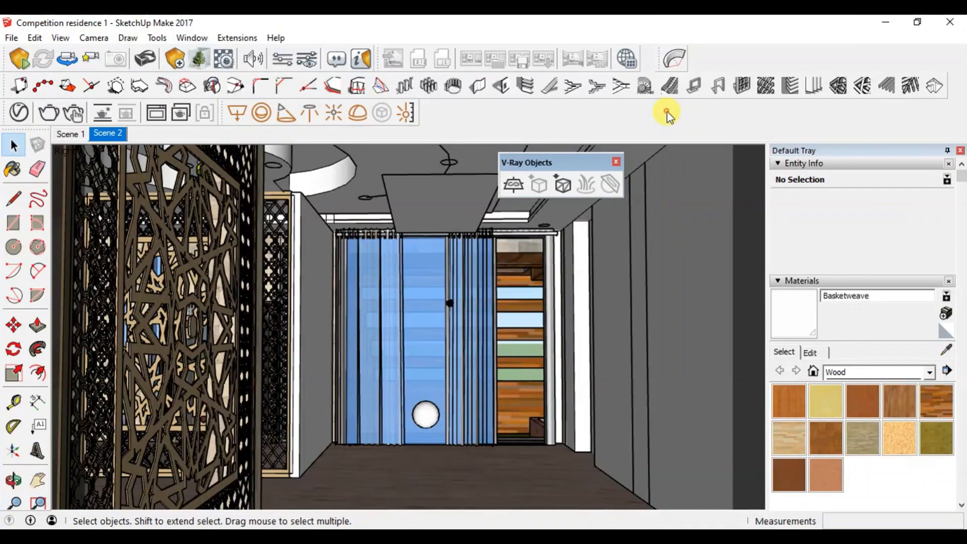
{"action": "right_click", "coordinate": [773, 128]}
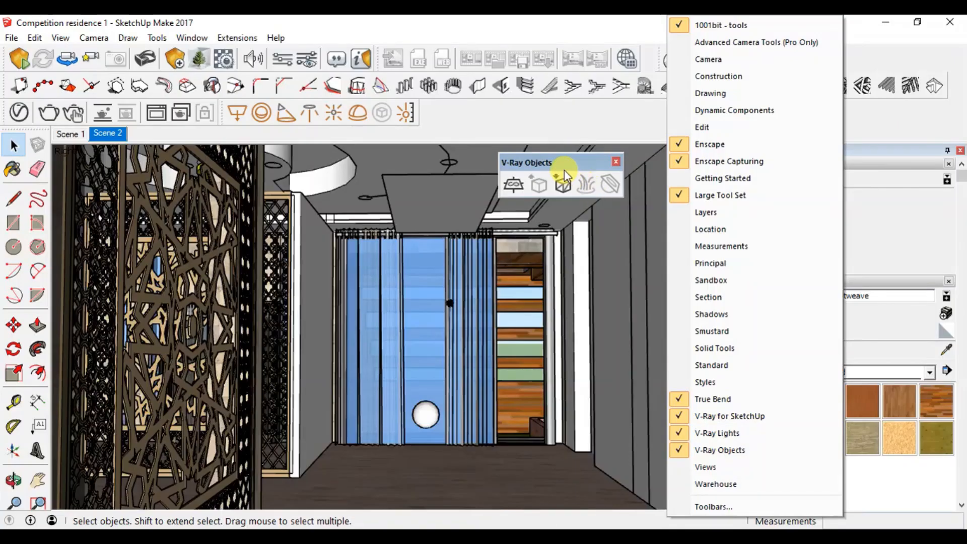
{"action": "left_click", "coordinate": [548, 166]}
{"action": "left_click_drag", "start_coordinate": [549, 165], "coordinate": [541, 166]}
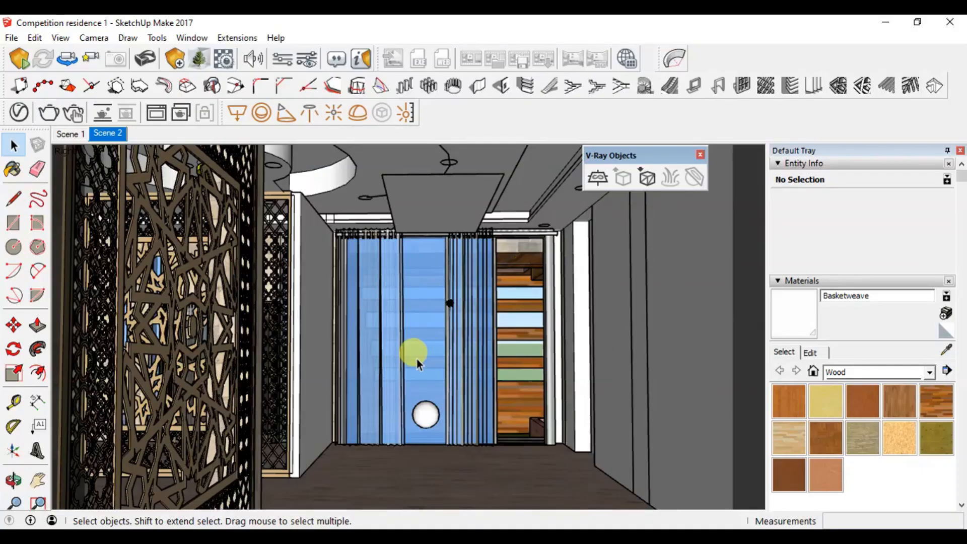
Step: Examine the carved jaali partition screen and its lattice pattern up close from several angles
{"action": "middle_click_drag", "start_coordinate": [410, 350], "coordinate": [392, 350]}
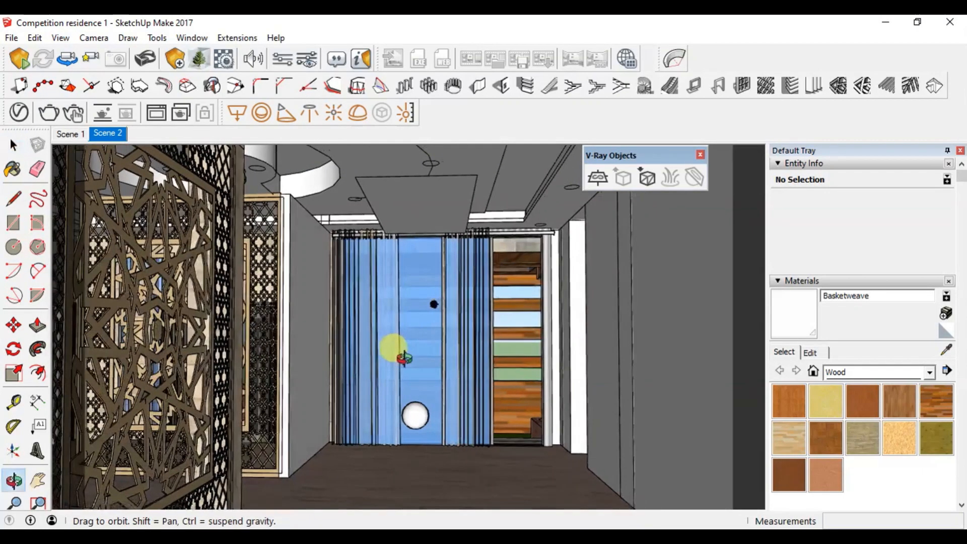
{"action": "left_click_drag", "start_coordinate": [539, 279], "coordinate": [422, 277]}
{"action": "key", "text": "space"}
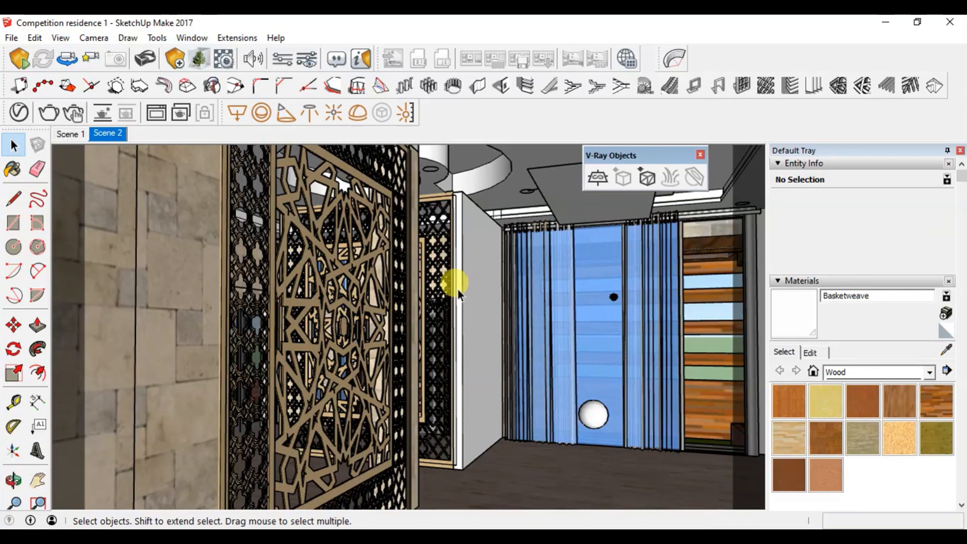
{"action": "middle_click_drag", "start_coordinate": [423, 334], "coordinate": [409, 338]}
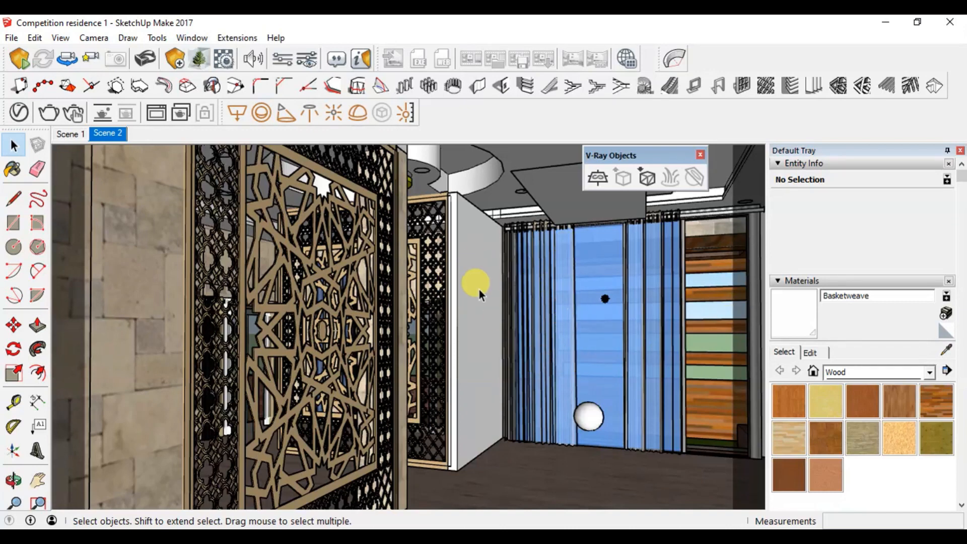
{"action": "scroll", "coordinate": [449, 388], "scroll_direction": "up", "scroll_amount": 4}
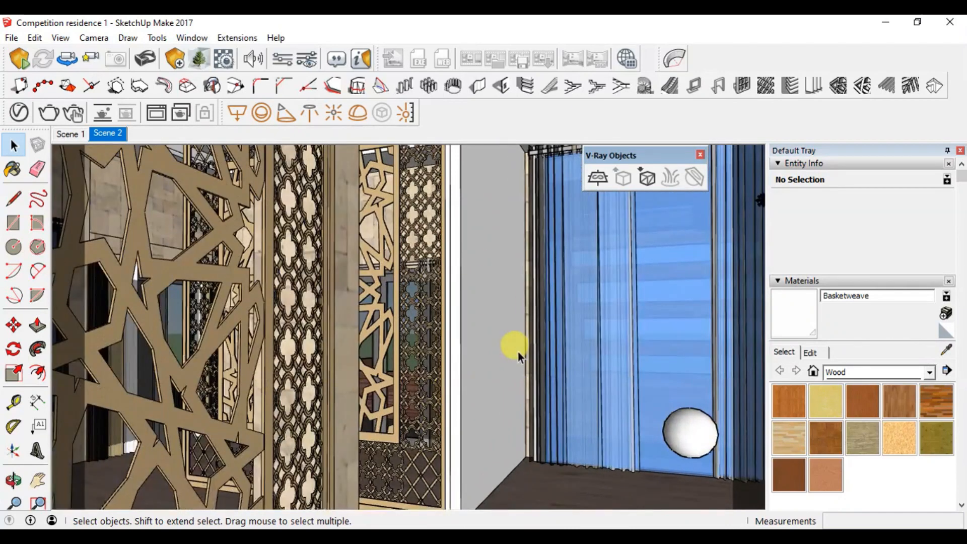
{"action": "scroll", "coordinate": [384, 296], "scroll_direction": "up", "scroll_amount": 5}
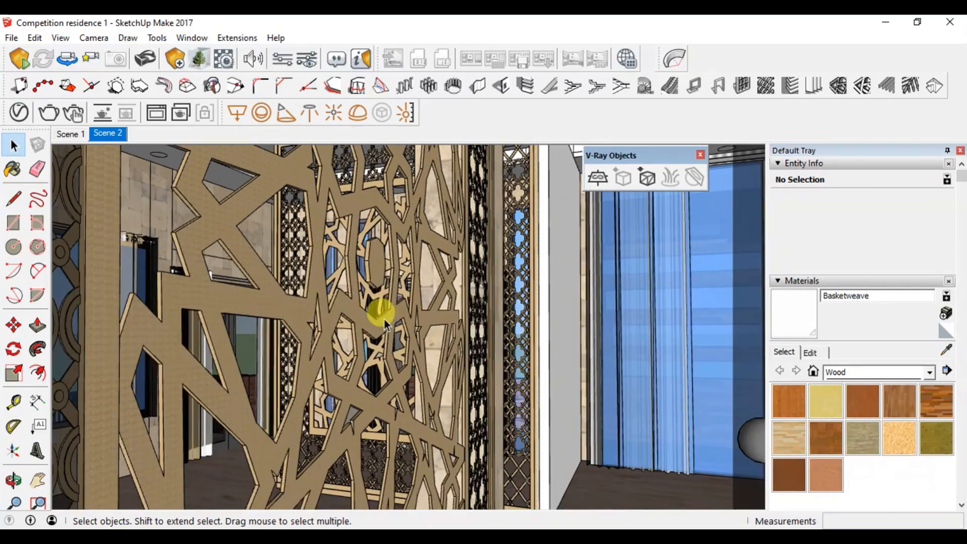
{"action": "scroll", "coordinate": [373, 322], "scroll_direction": "up", "scroll_amount": 2}
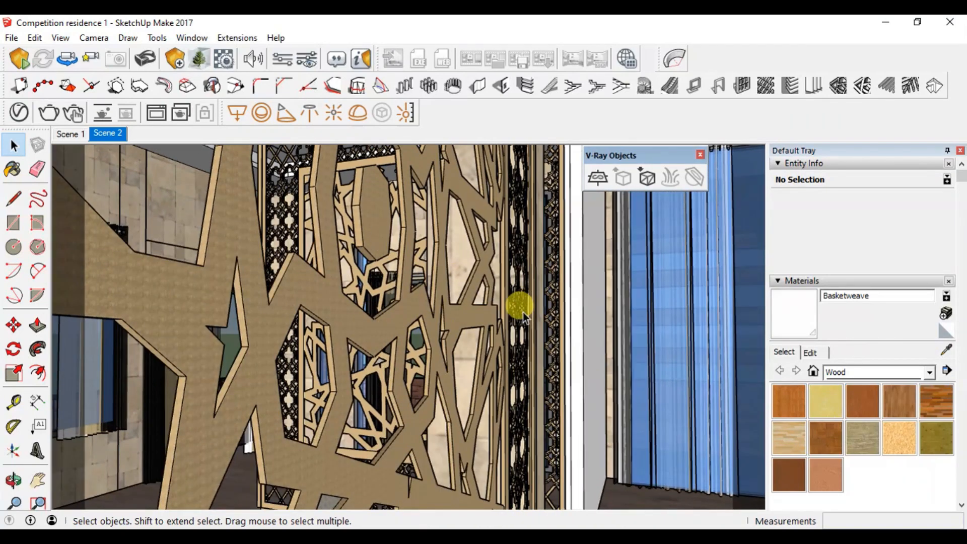
{"action": "scroll", "coordinate": [522, 315], "scroll_direction": "up", "scroll_amount": 2}
{"action": "scroll", "coordinate": [521, 315], "scroll_direction": "up", "scroll_amount": 1}
{"action": "scroll", "coordinate": [340, 309], "scroll_direction": "up", "scroll_amount": 2}
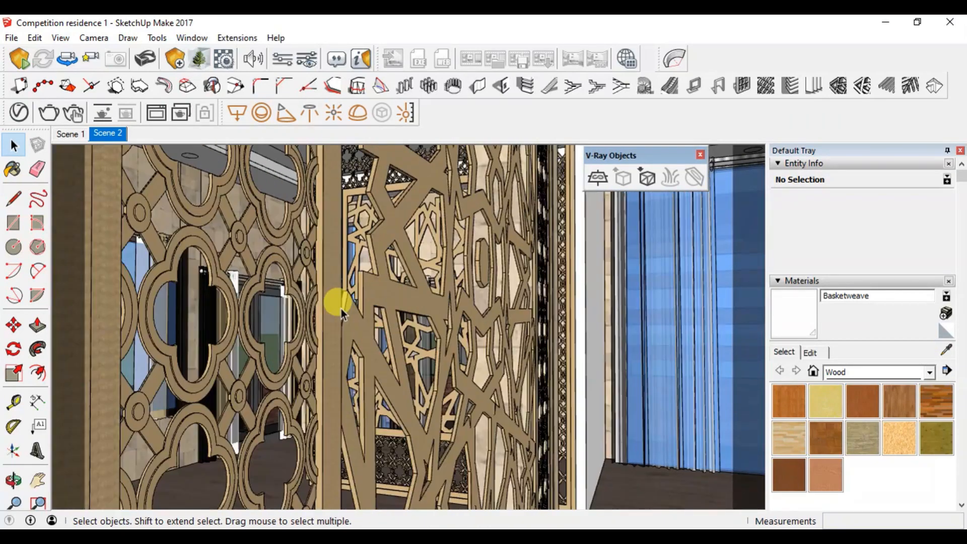
{"action": "scroll", "coordinate": [339, 315], "scroll_direction": "up", "scroll_amount": 3}
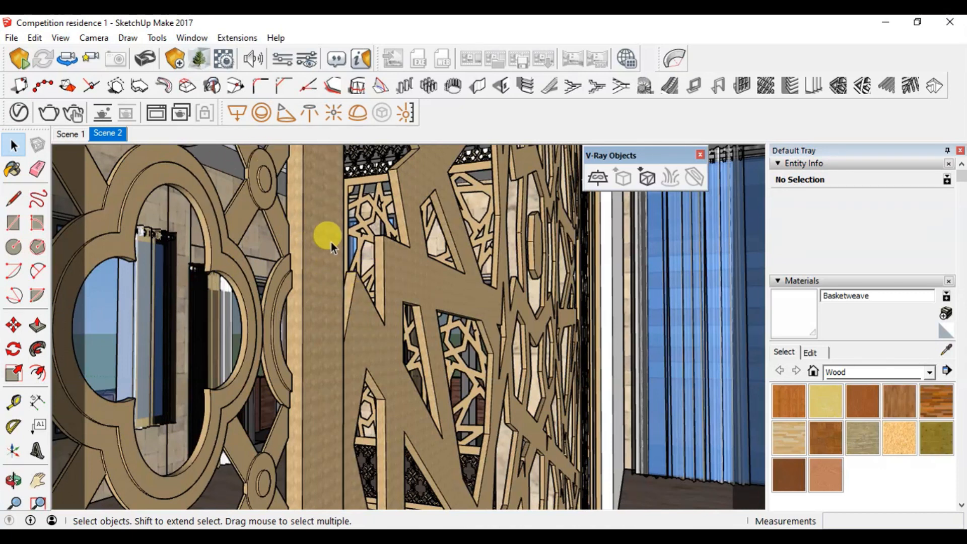
{"action": "scroll", "coordinate": [340, 342], "scroll_direction": "down", "scroll_amount": 3}
{"action": "scroll", "coordinate": [326, 304], "scroll_direction": "down", "scroll_amount": 4}
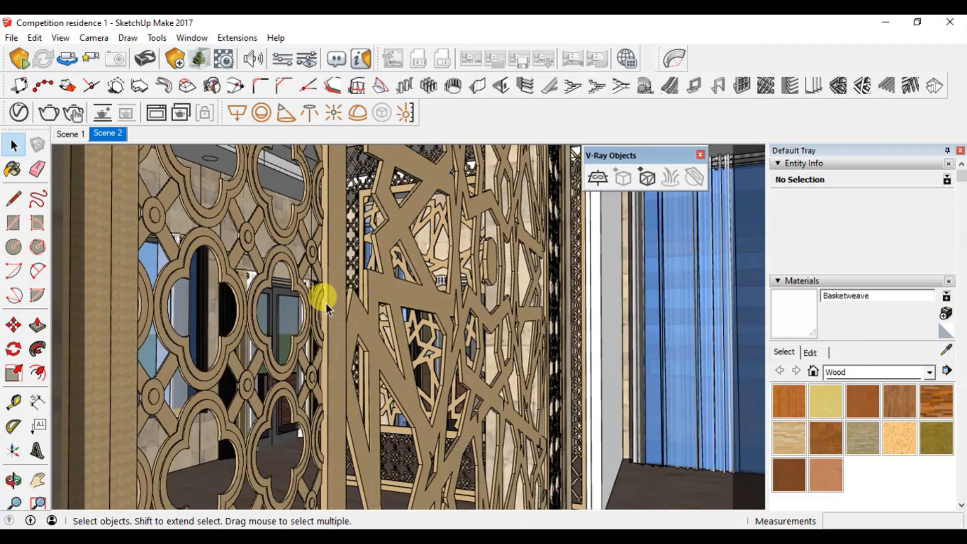
Step: Copy the carved jaali partition group from the residence model and create a new blank model
{"action": "left_click", "coordinate": [369, 306]}
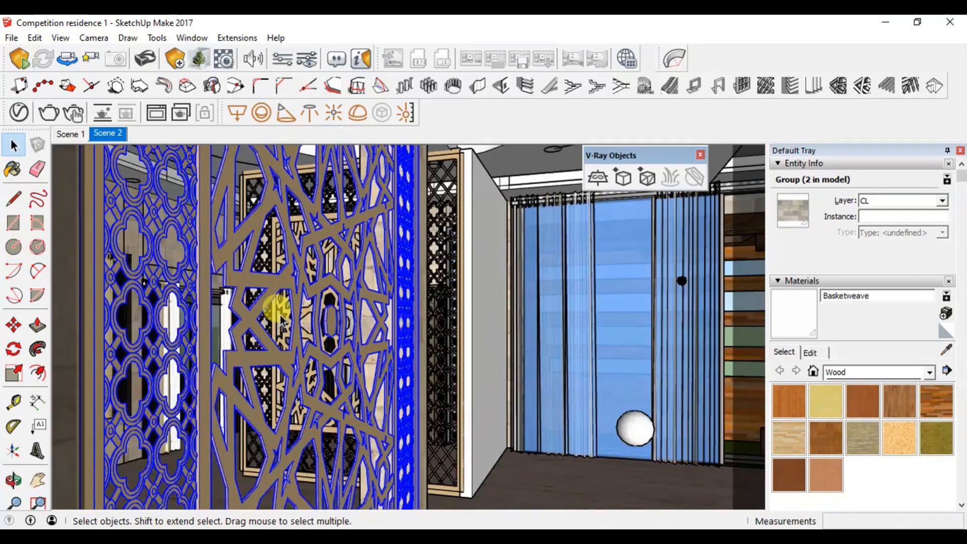
{"action": "left_click", "coordinate": [11, 38]}
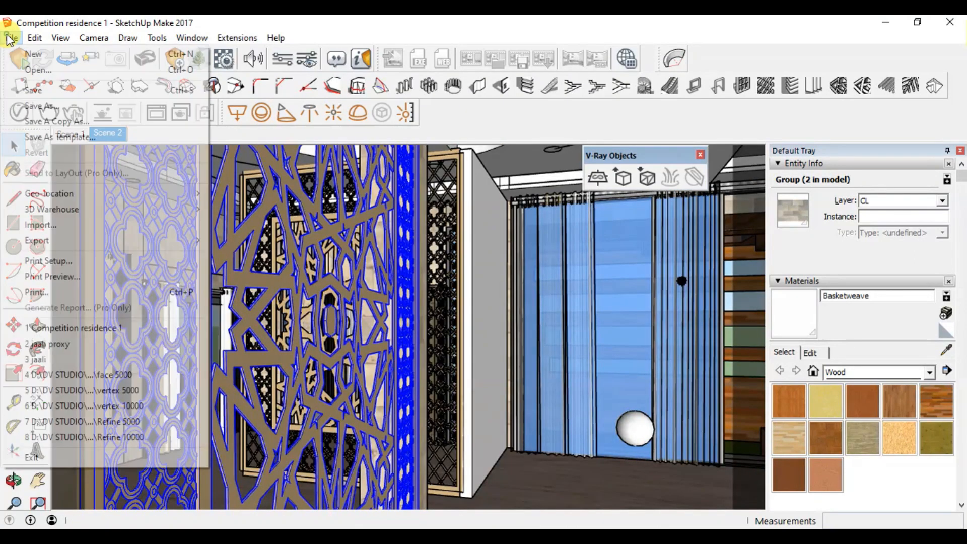
{"action": "left_click", "coordinate": [23, 53]}
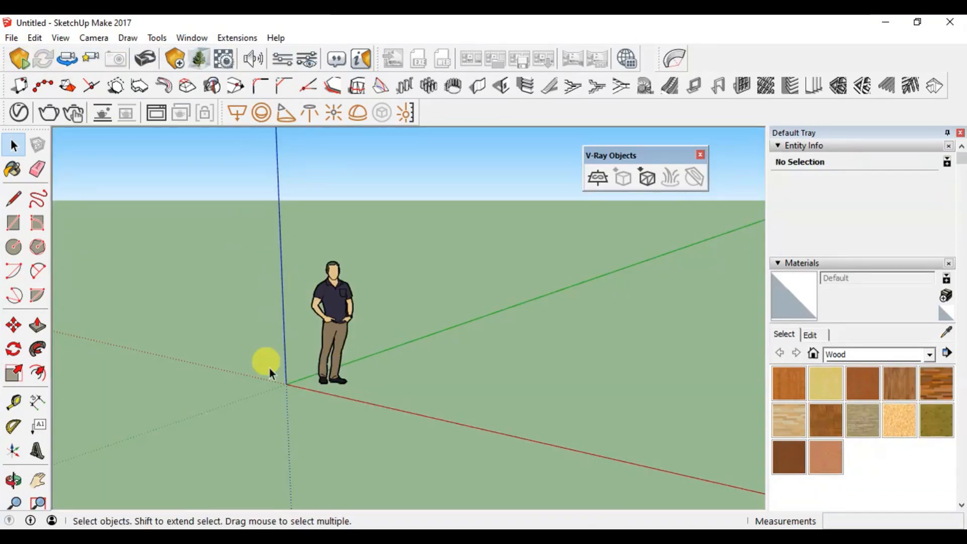
Step: Paste the copied jaali screen beside the human figure near the origin, leaving nothing selected
{"action": "middle_click_drag", "start_coordinate": [270, 368], "coordinate": [320, 408]}
{"action": "scroll", "coordinate": [201, 371], "scroll_direction": "down", "scroll_amount": 3}
{"action": "scroll", "coordinate": [373, 393], "scroll_direction": "up", "scroll_amount": 2}
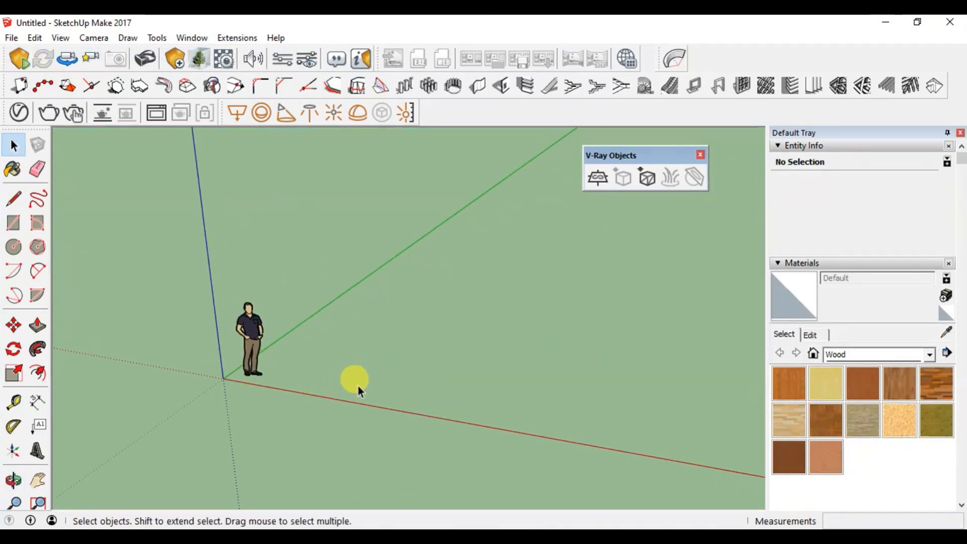
{"action": "key", "text": "ctrl+v"}
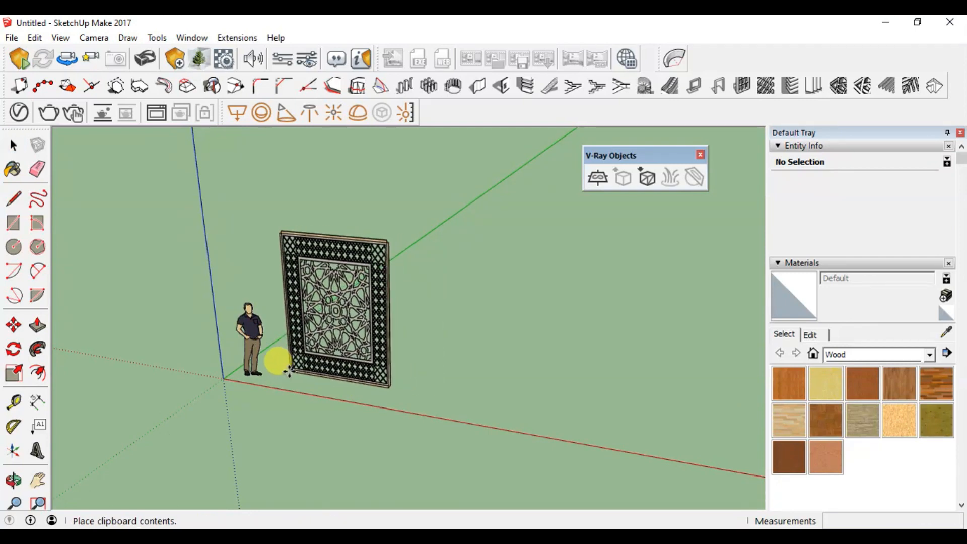
{"action": "left_click", "coordinate": [285, 370]}
{"action": "key", "text": "space"}
{"action": "scroll", "coordinate": [310, 297], "scroll_direction": "up", "scroll_amount": 4}
{"action": "scroll", "coordinate": [335, 332], "scroll_direction": "up", "scroll_amount": 3}
{"action": "scroll", "coordinate": [335, 335], "scroll_direction": "down", "scroll_amount": 2}
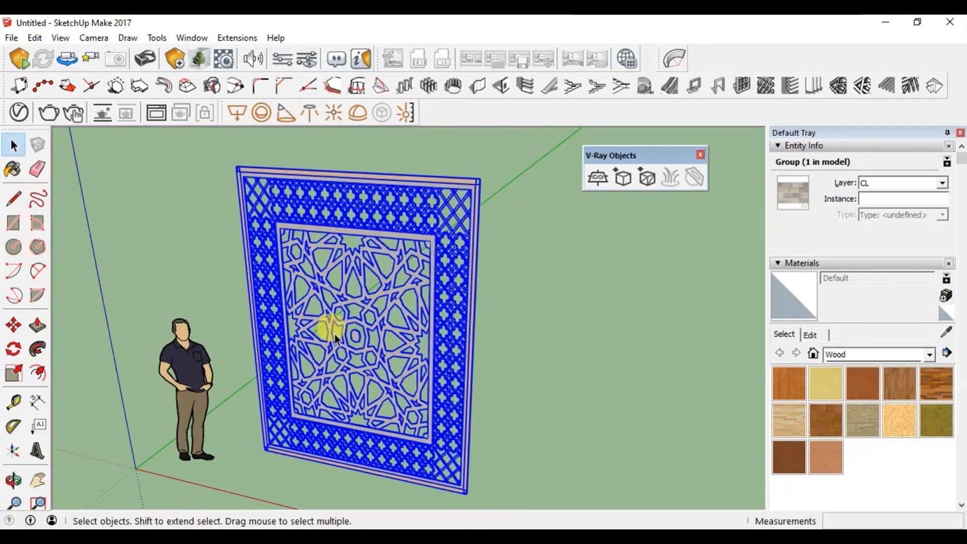
{"action": "left_click", "coordinate": [500, 343]}
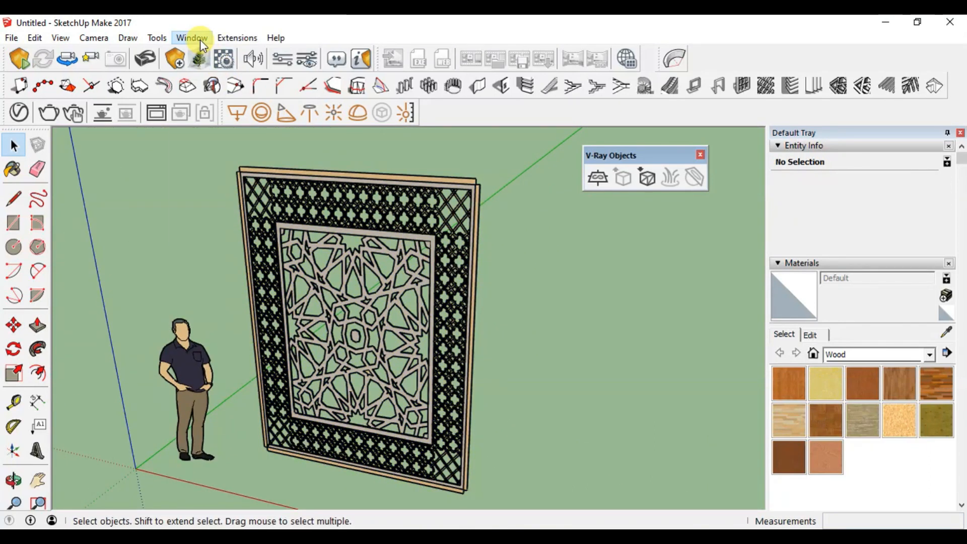
Step: Examine the entire model's statistics in Model Info, including faces, groups and materials
{"action": "left_click", "coordinate": [201, 39]}
{"action": "left_click", "coordinate": [228, 110]}
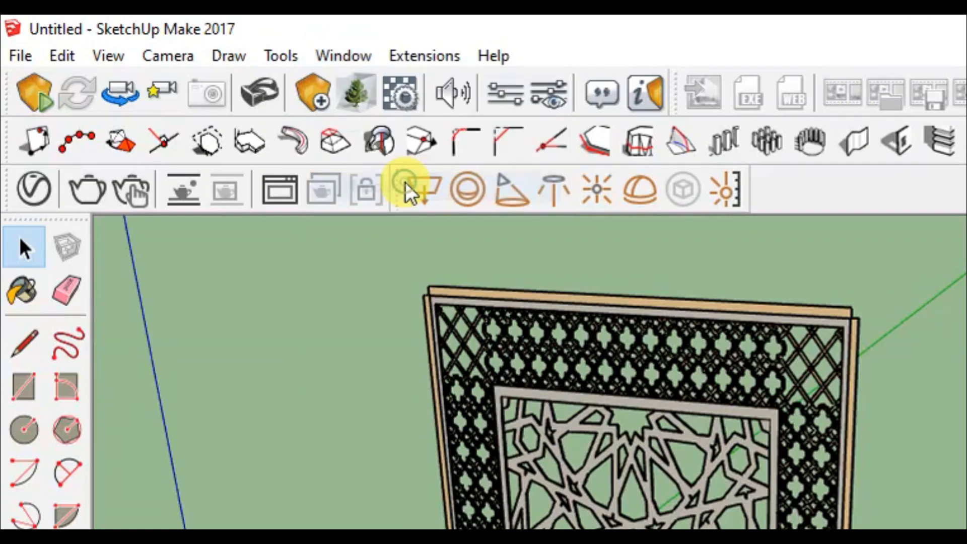
{"action": "scroll", "coordinate": [531, 286], "scroll_direction": "down", "scroll_amount": 2}
{"action": "scroll", "coordinate": [531, 286], "scroll_direction": "up", "scroll_amount": 1}
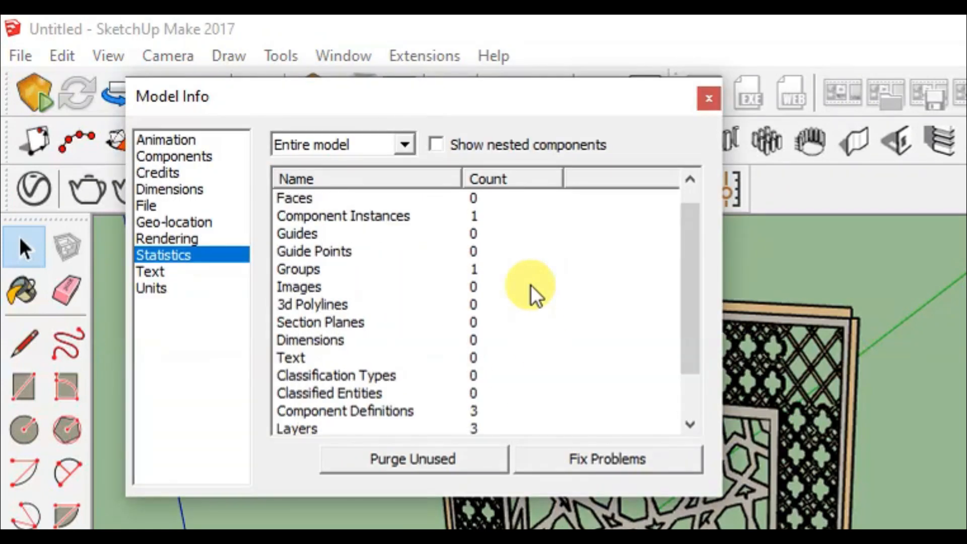
{"action": "scroll", "coordinate": [531, 285], "scroll_direction": "up", "scroll_amount": 1}
{"action": "scroll", "coordinate": [535, 333], "scroll_direction": "down", "scroll_amount": 2}
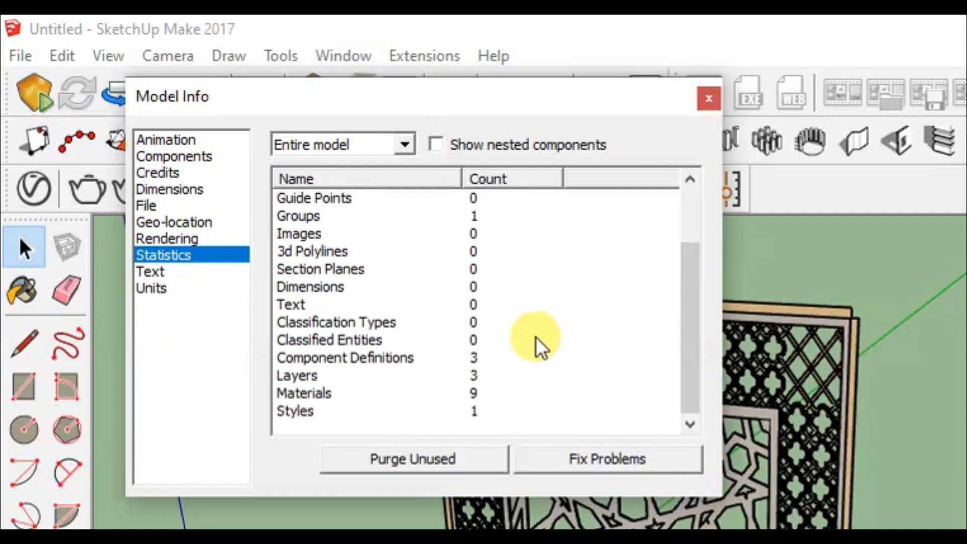
{"action": "scroll", "coordinate": [403, 252], "scroll_direction": "up", "scroll_amount": 2}
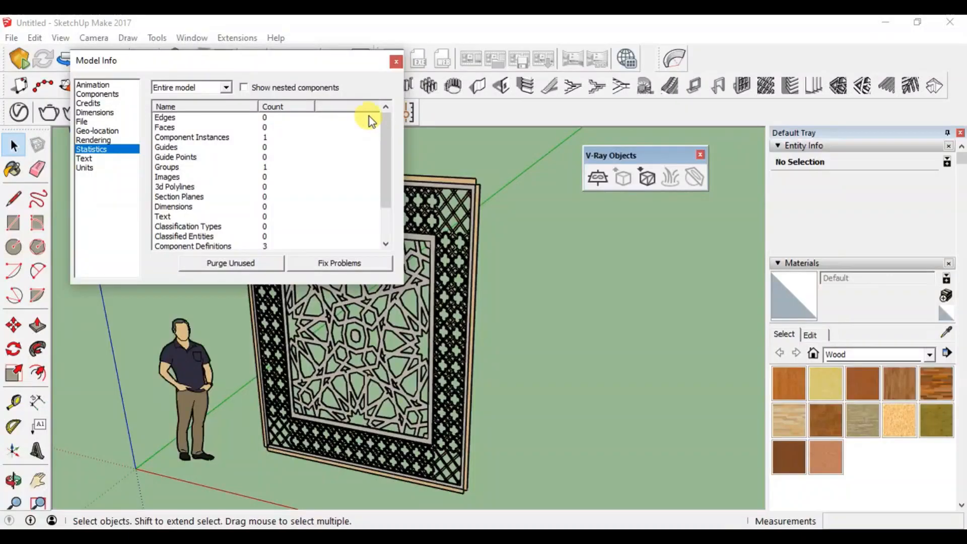
{"action": "left_click", "coordinate": [397, 63]}
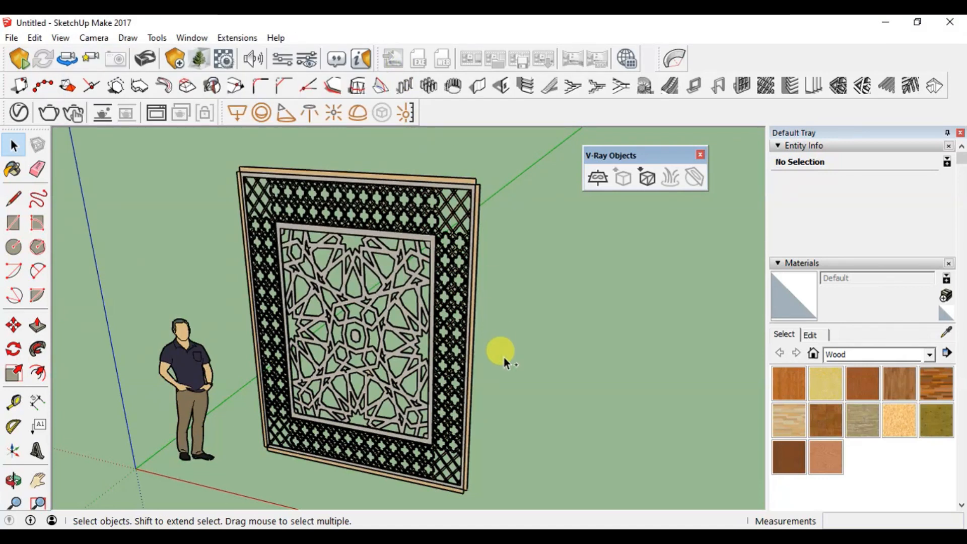
Step: Save the model as "jaali" in the Vray Tutorials folder
{"action": "key", "text": "ctrl+s"}
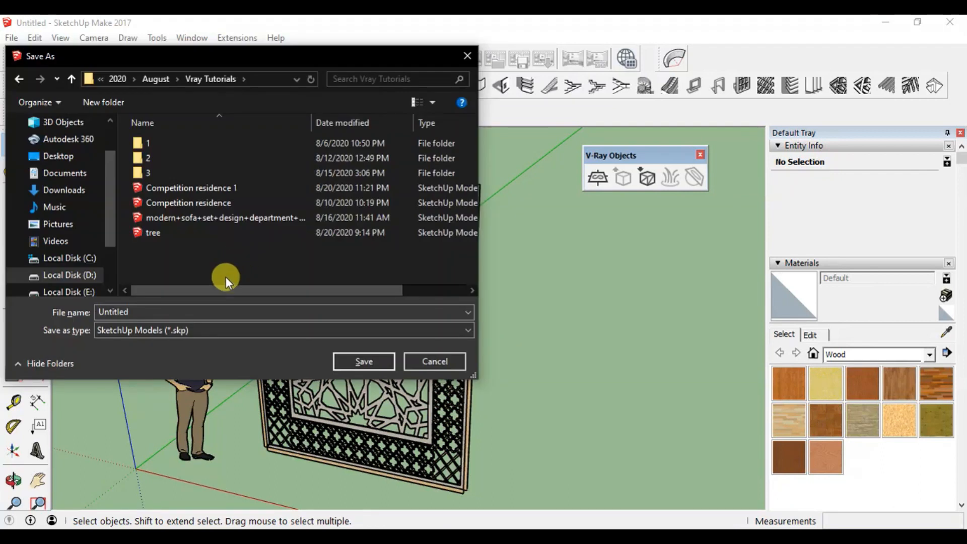
{"action": "double_click", "coordinate": [156, 312]}
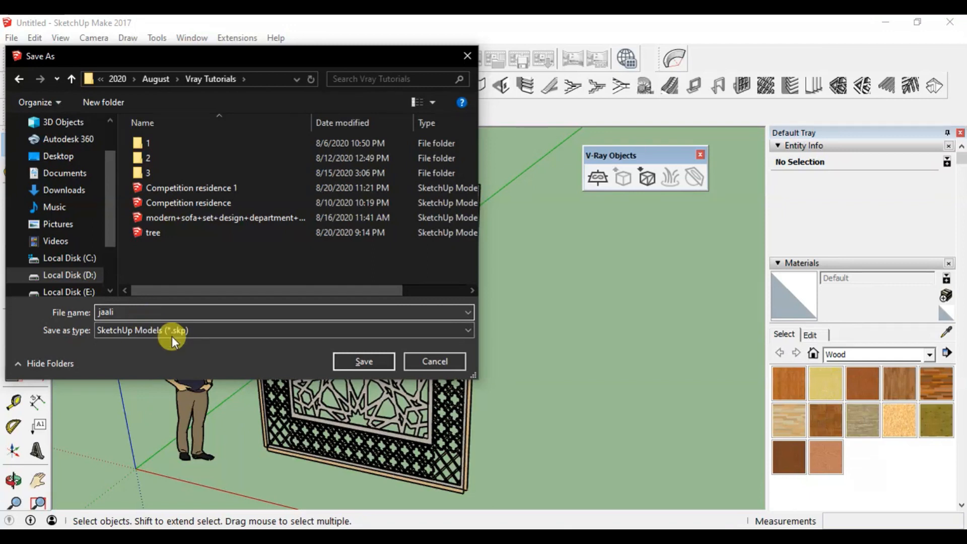
{"action": "left_click", "coordinate": [359, 358]}
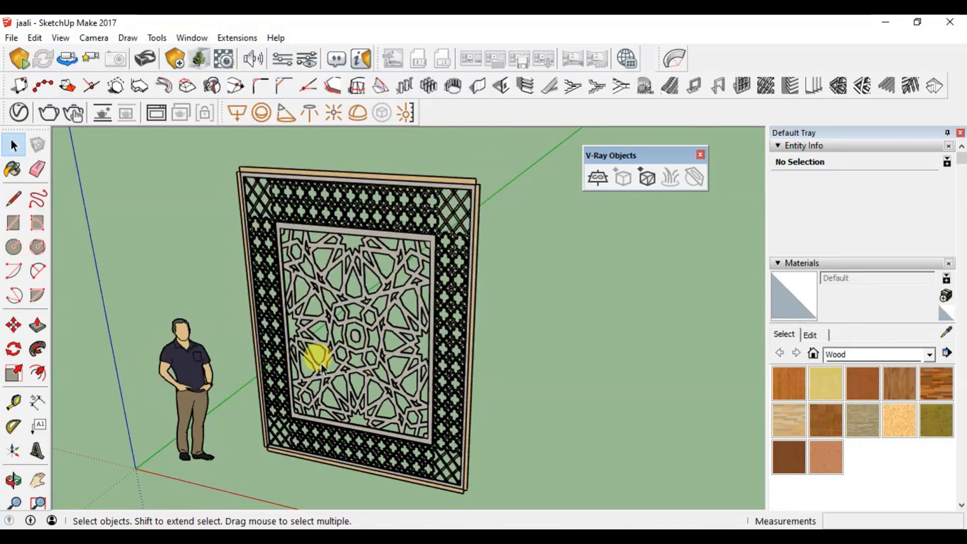
Step: Check the edge and face counts of the saved jaali model while the screen is still grouped
{"action": "left_click", "coordinate": [196, 39]}
{"action": "left_click", "coordinate": [220, 112]}
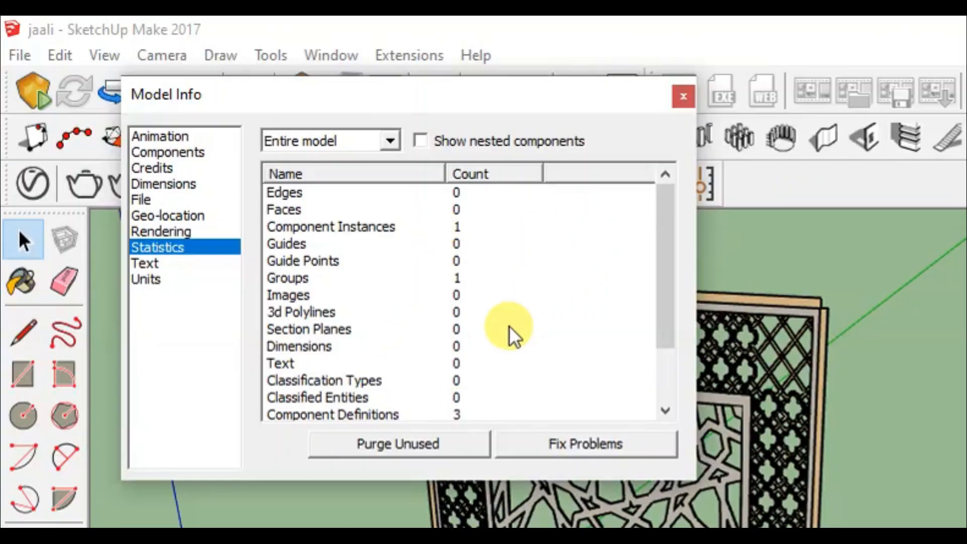
{"action": "left_click", "coordinate": [684, 95]}
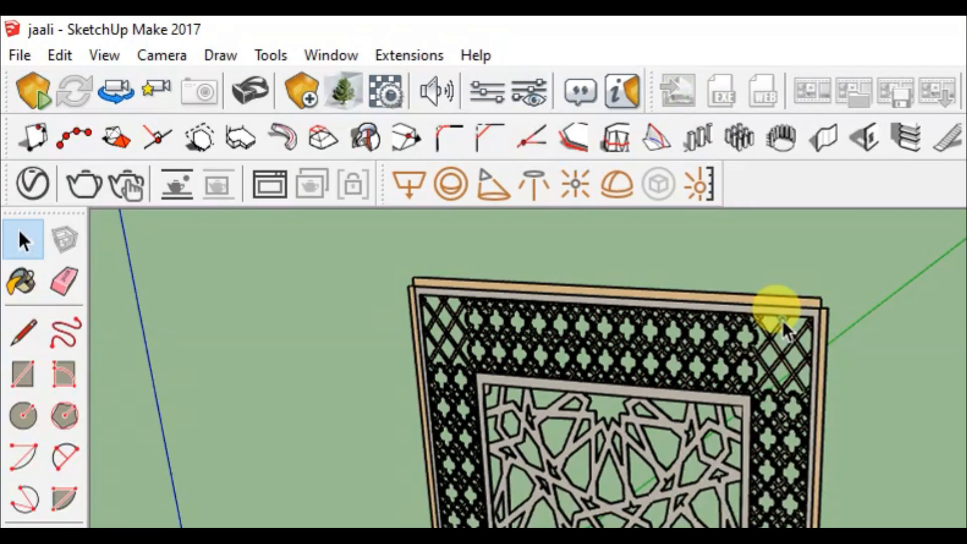
Step: Explode the jaali screen group and clear the selection
{"action": "right_click", "coordinate": [736, 358]}
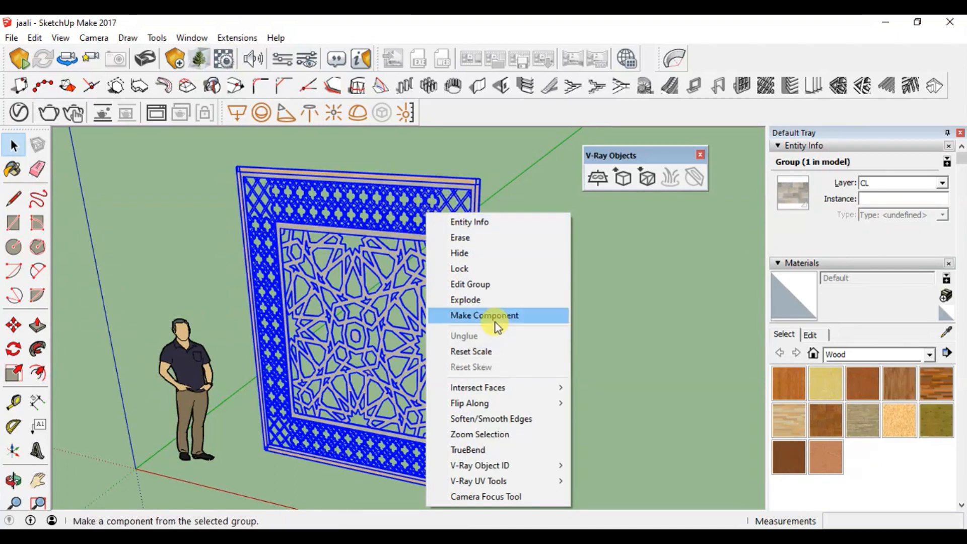
{"action": "left_click", "coordinate": [474, 299]}
{"action": "left_click", "coordinate": [504, 270]}
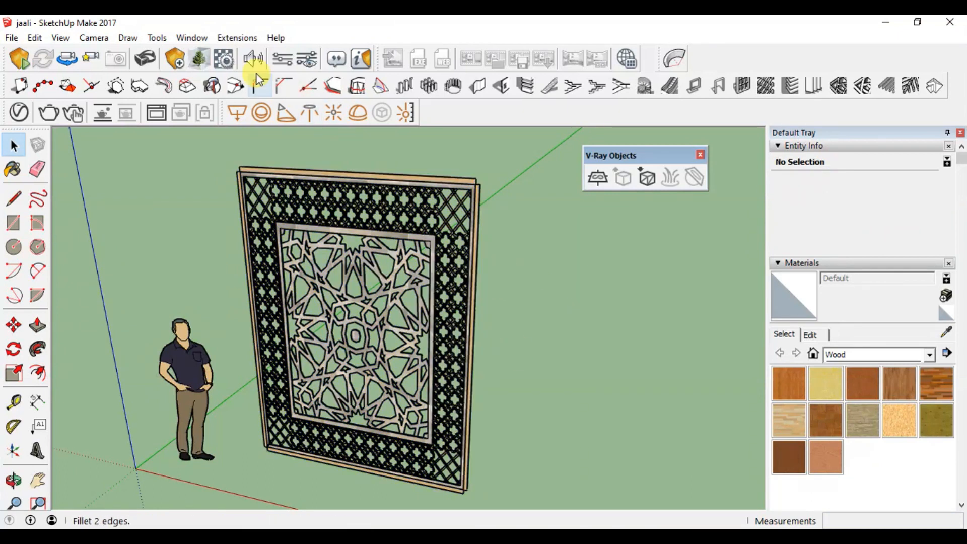
Step: Examine the edge, face and component instance counts of the exploded jaali model in Model Info
{"action": "left_click", "coordinate": [190, 39]}
{"action": "left_click", "coordinate": [217, 110]}
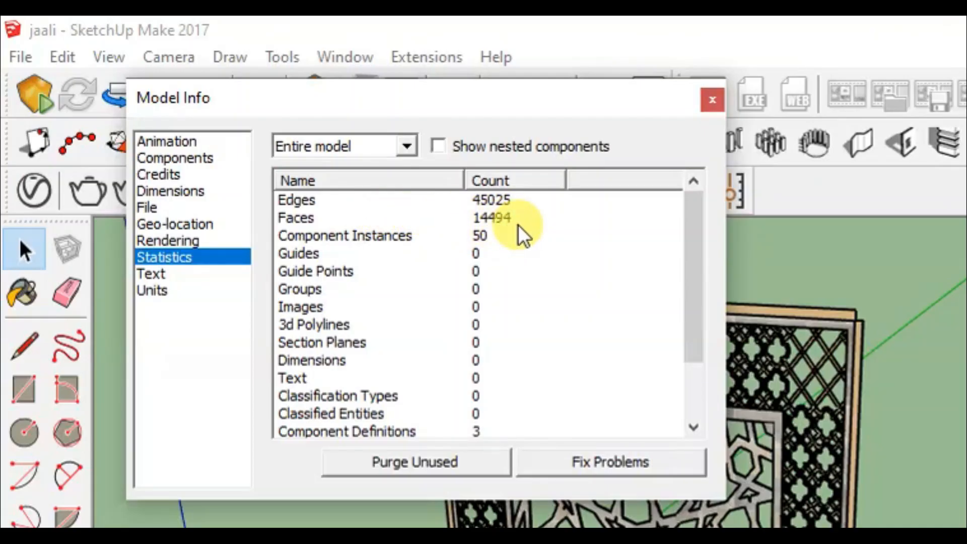
{"action": "middle_click_drag", "start_coordinate": [827, 458], "coordinate": [859, 511]}
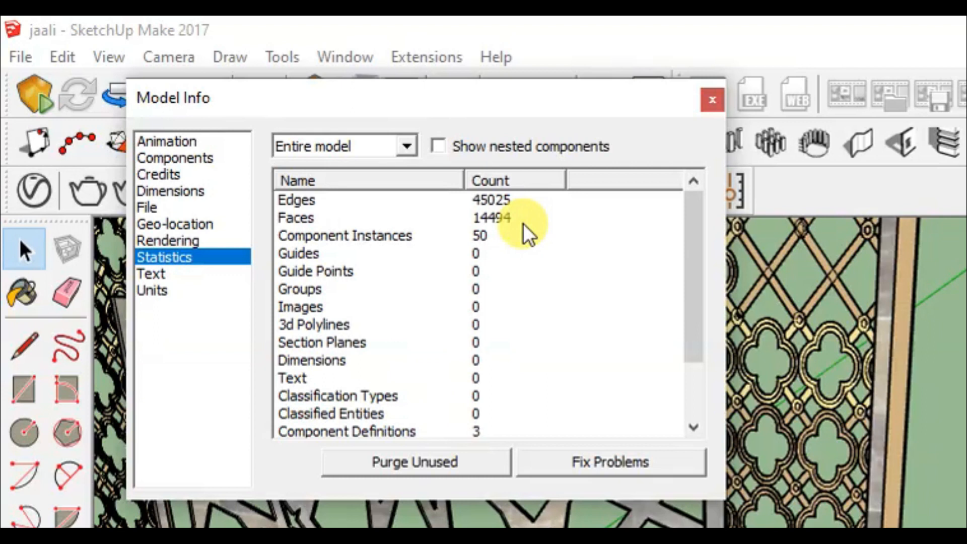
{"action": "scroll", "coordinate": [837, 523], "scroll_direction": "down", "scroll_amount": 4}
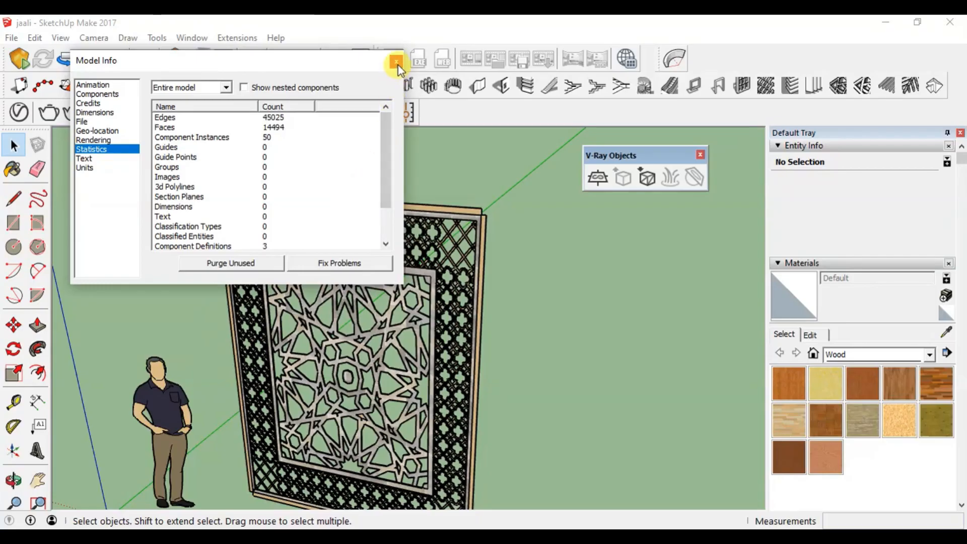
{"action": "left_click", "coordinate": [712, 100]}
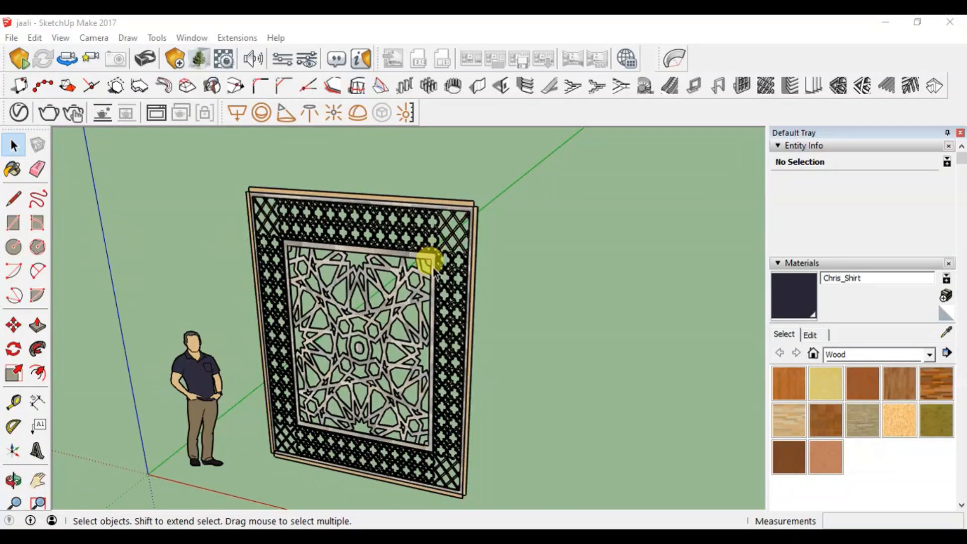
Step: Paint the entire jaali screen with the Wood Floor Light material and check its application on both sides
{"action": "left_click", "coordinate": [431, 262]}
{"action": "scroll", "coordinate": [347, 250], "scroll_direction": "down", "scroll_amount": 2}
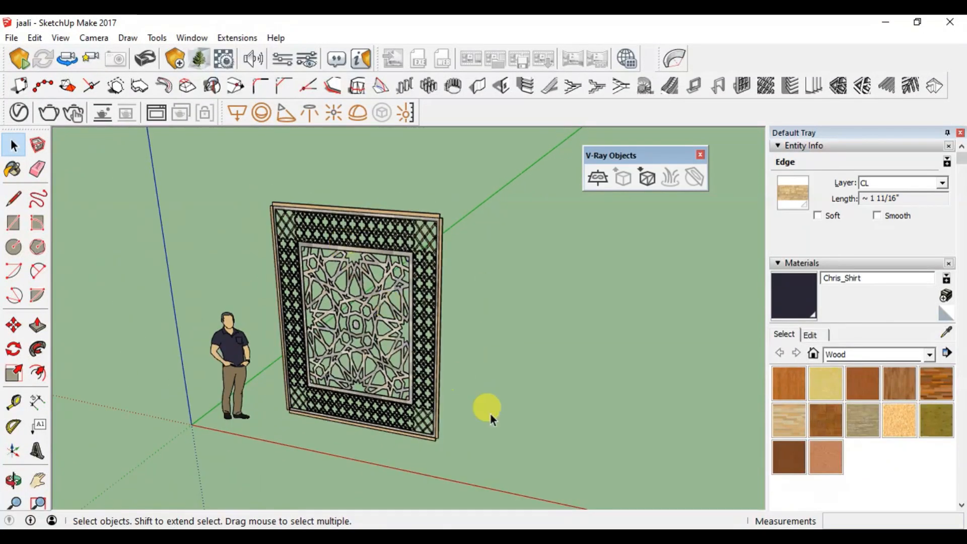
{"action": "left_click_drag", "start_coordinate": [326, 258], "coordinate": [254, 158]}
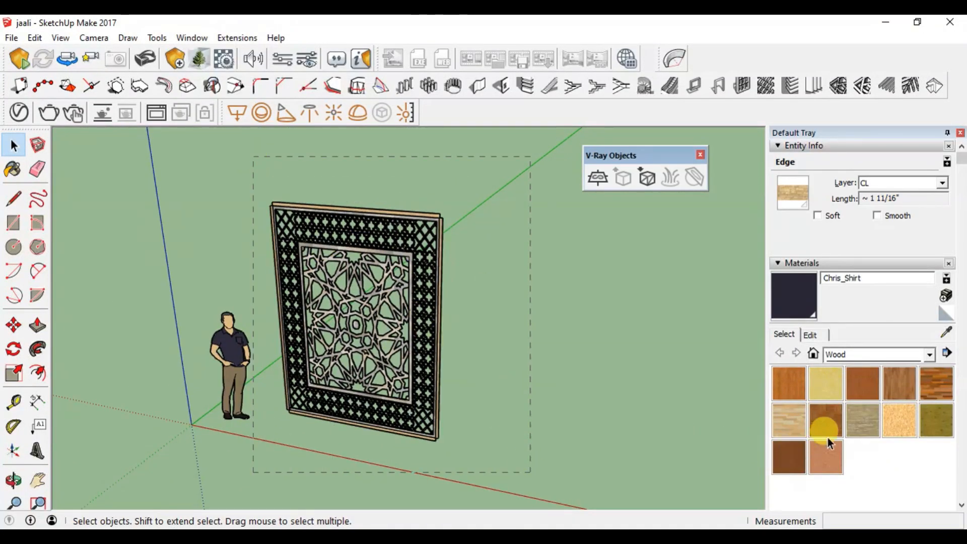
{"action": "left_click", "coordinate": [791, 422]}
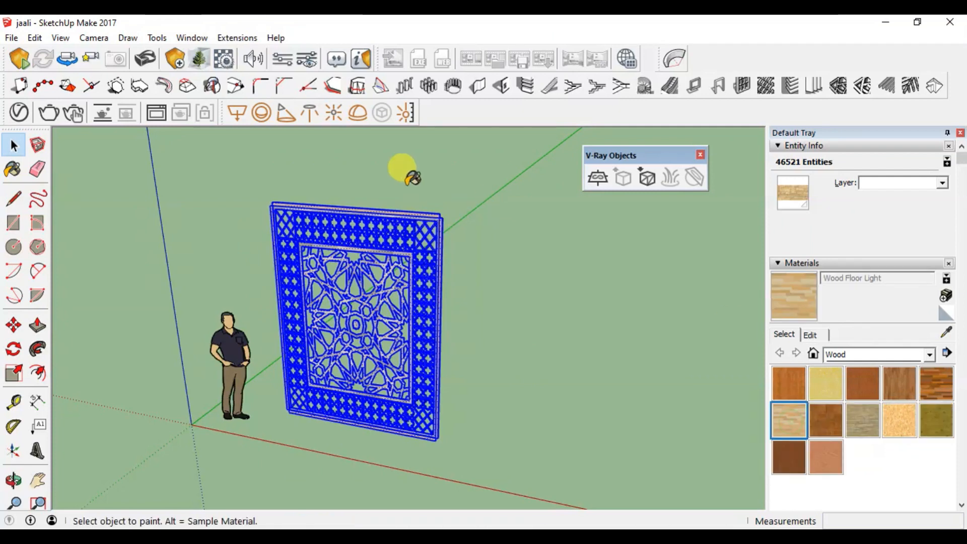
{"action": "left_click", "coordinate": [403, 223]}
{"action": "scroll", "coordinate": [404, 243], "scroll_direction": "up", "scroll_amount": 4}
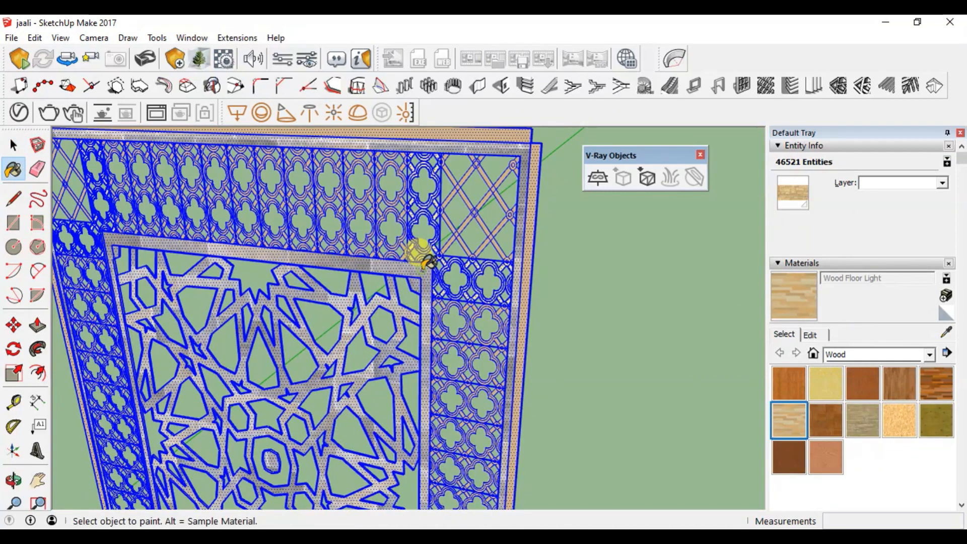
{"action": "scroll", "coordinate": [337, 312], "scroll_direction": "up", "scroll_amount": 2}
{"action": "middle_click_drag", "start_coordinate": [336, 311], "coordinate": [290, 251]}
{"action": "scroll", "coordinate": [313, 243], "scroll_direction": "up", "scroll_amount": 2}
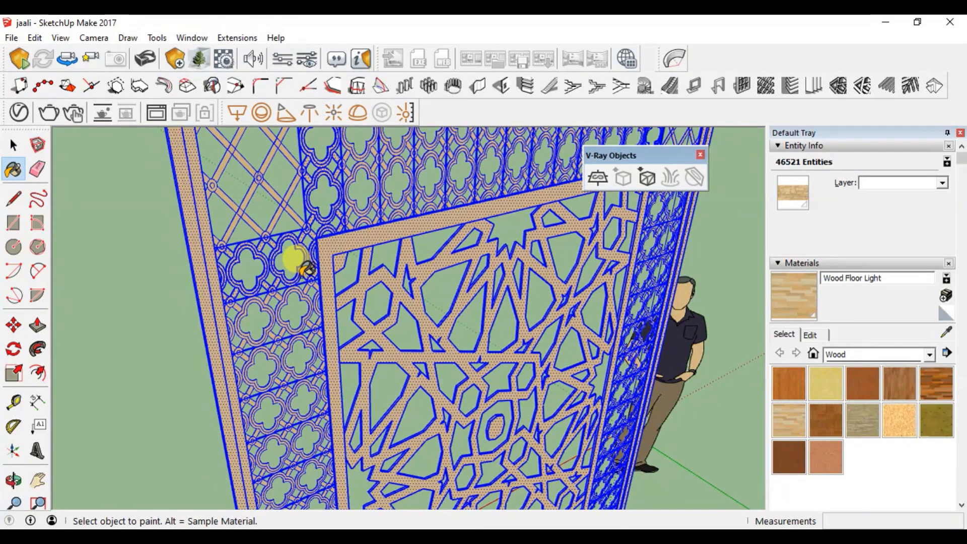
Step: Paint the border face framing the central star pattern with the Wood Plywood Knots material
{"action": "key", "text": "space"}
{"action": "scroll", "coordinate": [323, 249], "scroll_direction": "down", "scroll_amount": 3}
{"action": "left_click", "coordinate": [318, 255]}
{"action": "left_click", "coordinate": [426, 282]}
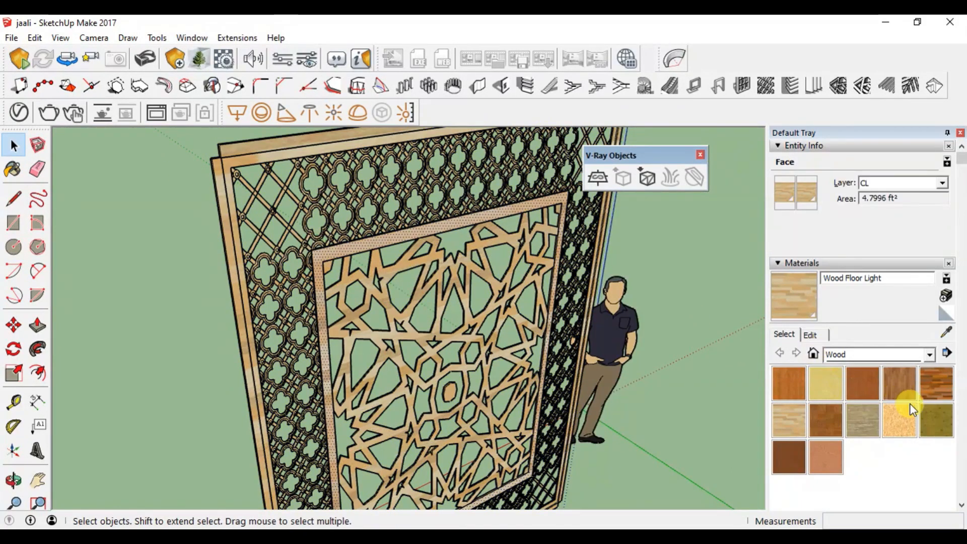
{"action": "left_click", "coordinate": [932, 420]}
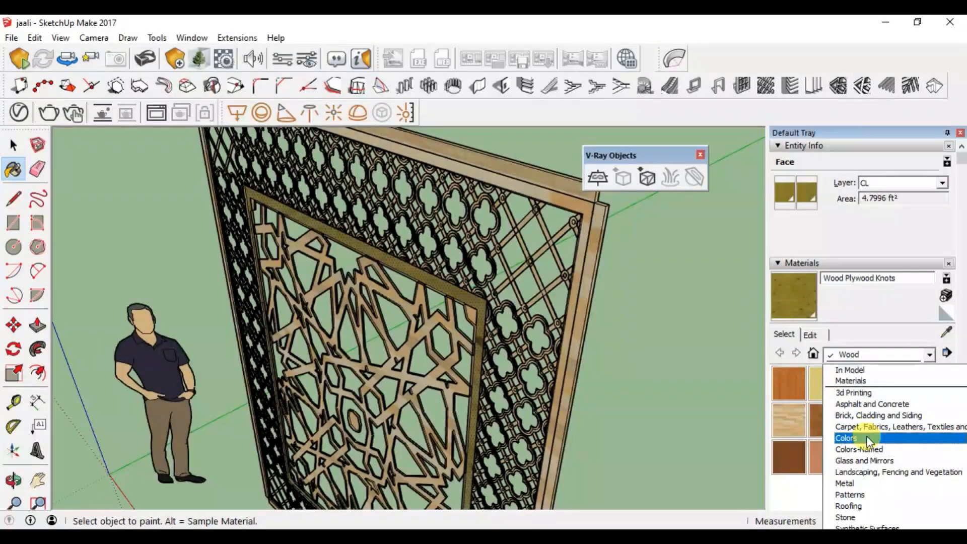
Step: Paint the jaali's outer frame face red with Color A06 and the small central polygon yellow with Color E05
{"action": "left_click", "coordinate": [866, 438]}
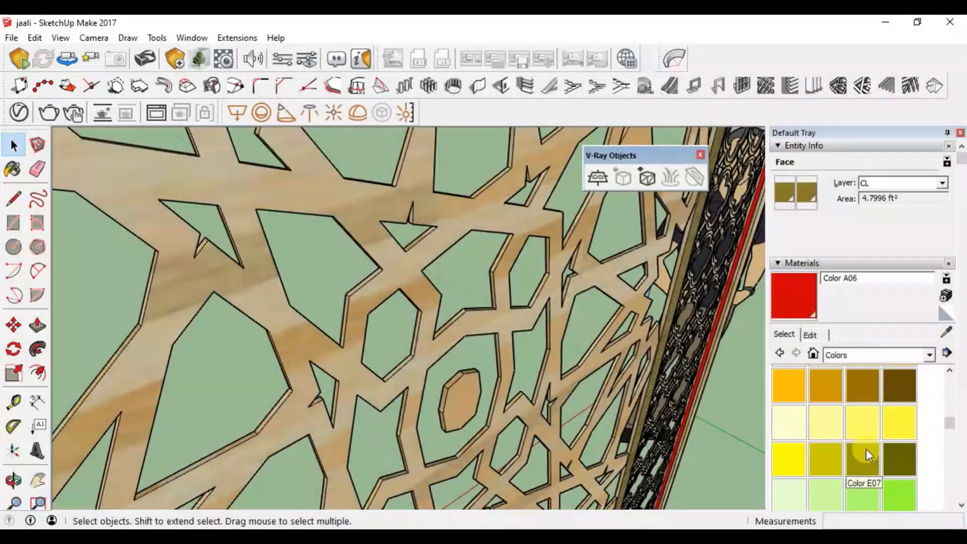
{"action": "left_click", "coordinate": [800, 464]}
{"action": "left_click", "coordinate": [460, 398]}
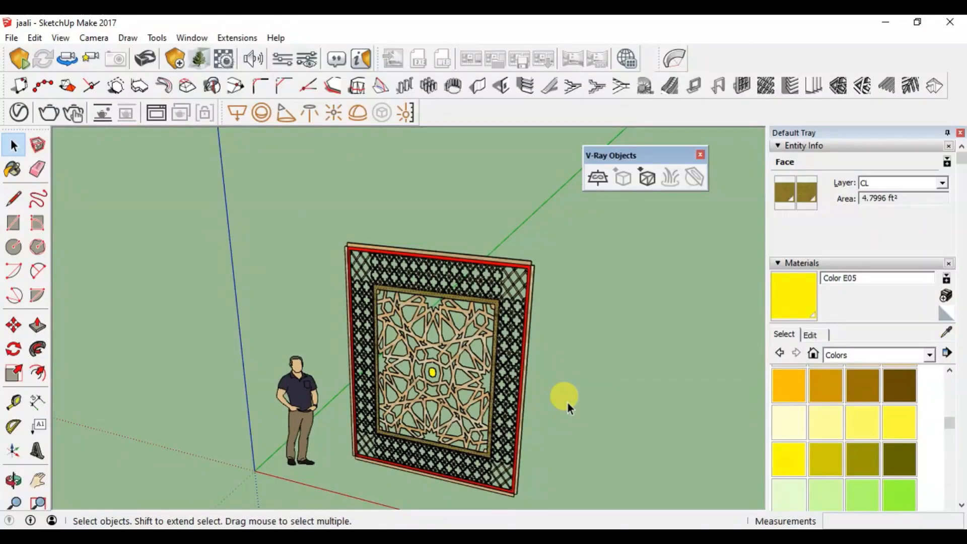
{"action": "left_click", "coordinate": [567, 403]}
{"action": "scroll", "coordinate": [413, 350], "scroll_direction": "down", "scroll_amount": 3}
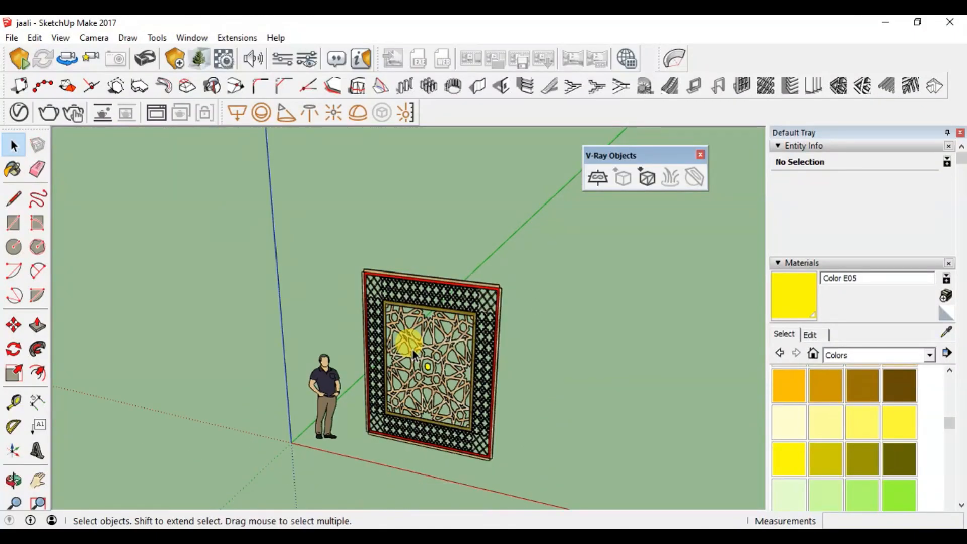
{"action": "scroll", "coordinate": [472, 431], "scroll_direction": "up", "scroll_amount": 2}
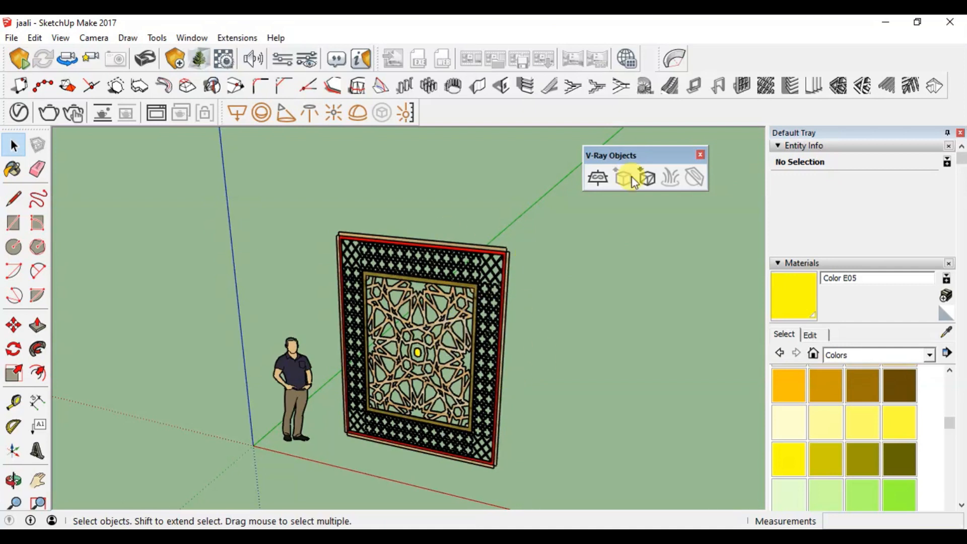
Step: Make a single component from all of the painted jaali screen's geometry, replacing the selection
{"action": "left_click_drag", "start_coordinate": [590, 490], "coordinate": [410, 291]}
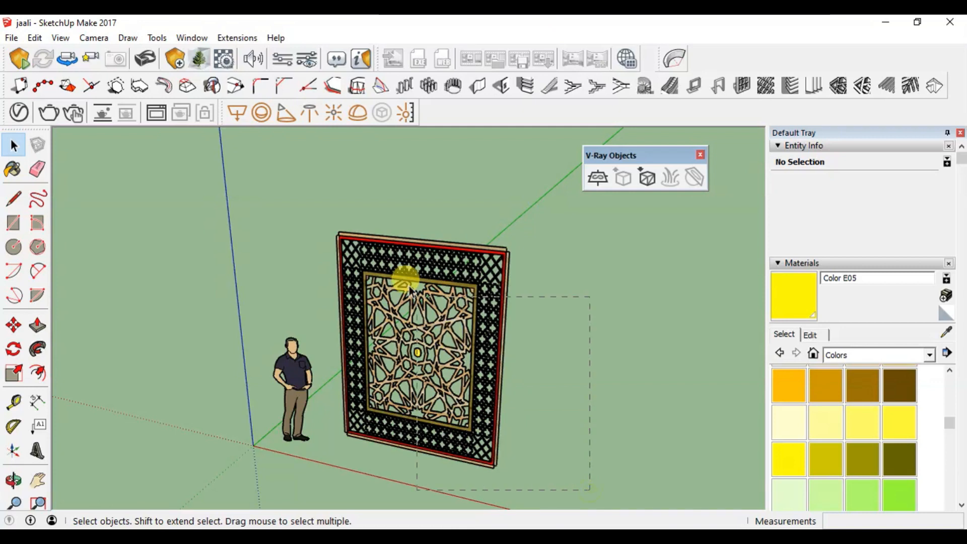
{"action": "left_click_drag", "start_coordinate": [357, 231], "coordinate": [358, 231]}
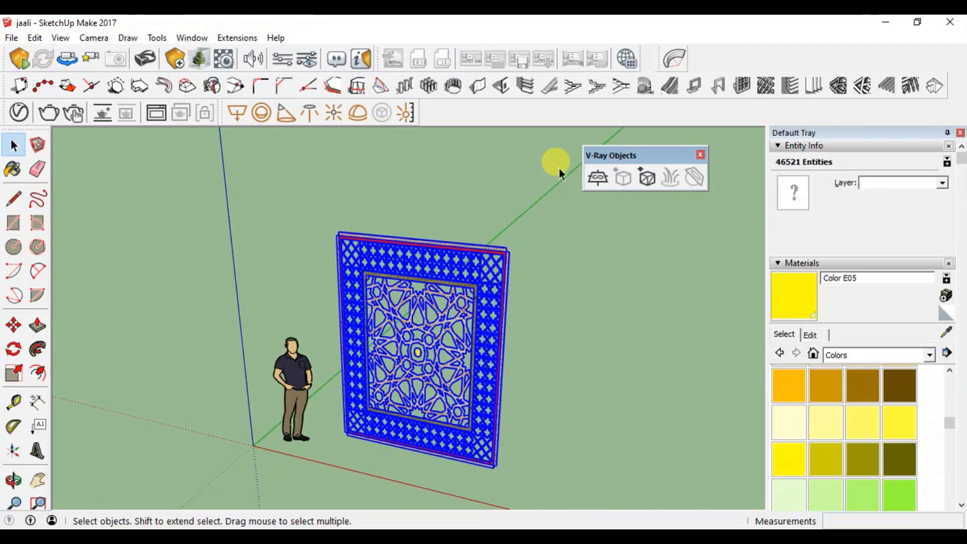
{"action": "right_click", "coordinate": [444, 277]}
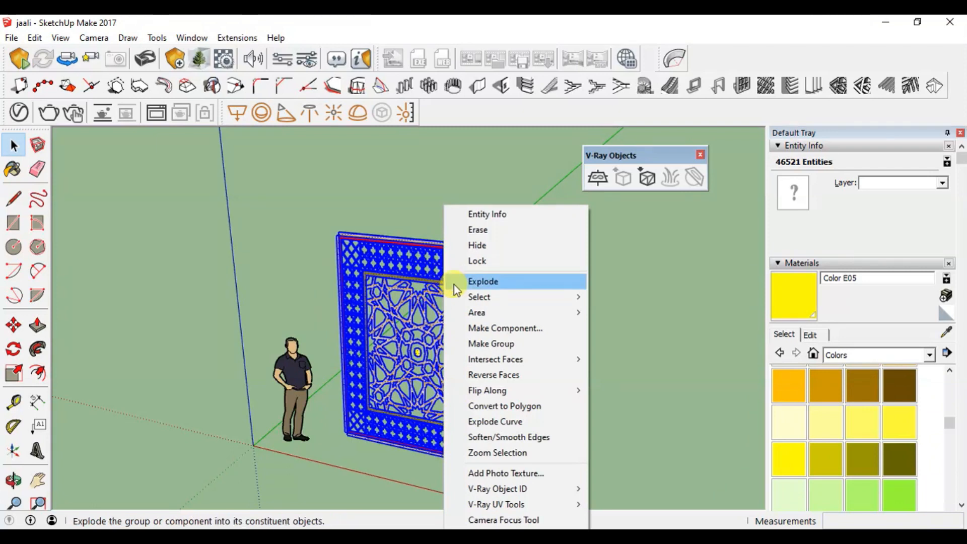
{"action": "left_click", "coordinate": [497, 329]}
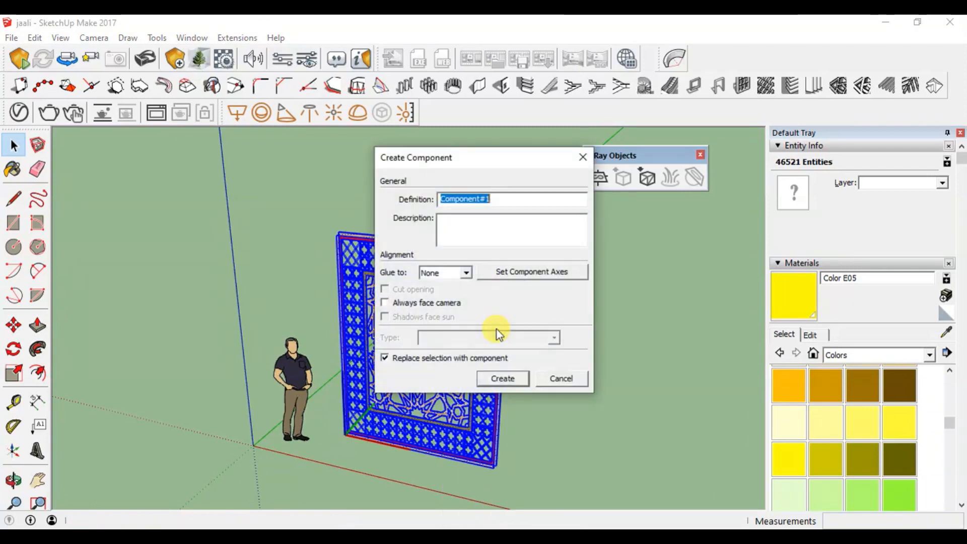
{"action": "left_click", "coordinate": [514, 383]}
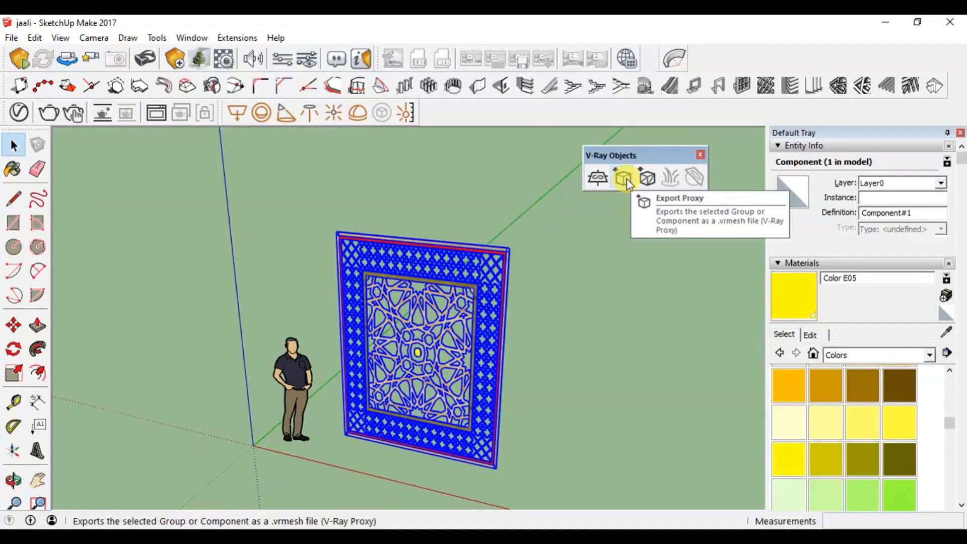
Step: Set up a V-Ray proxy export to the mesh file "jaali face skipping" in the Vray Tutorials folder with the Face Skipping preview type
{"action": "left_click", "coordinate": [624, 179]}
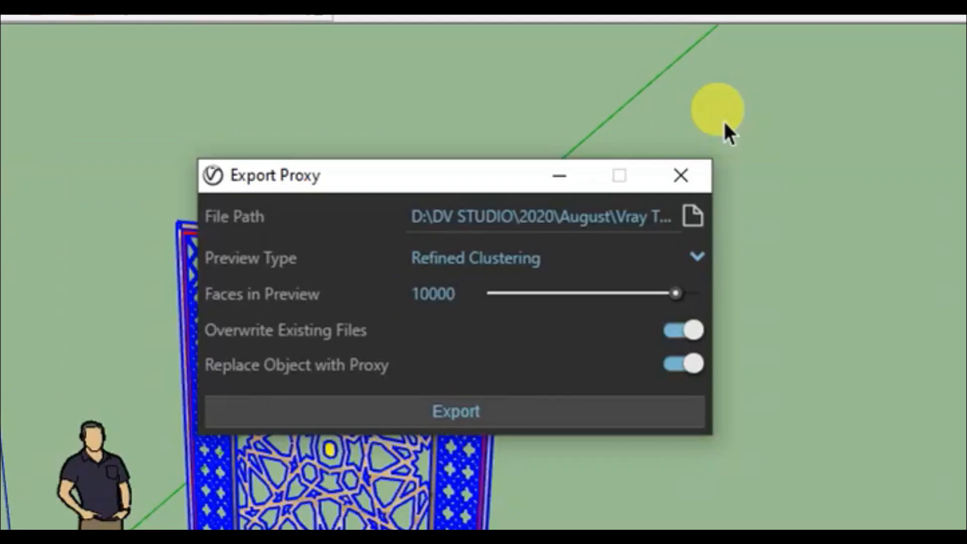
{"action": "left_click_drag", "start_coordinate": [420, 176], "coordinate": [510, 162]}
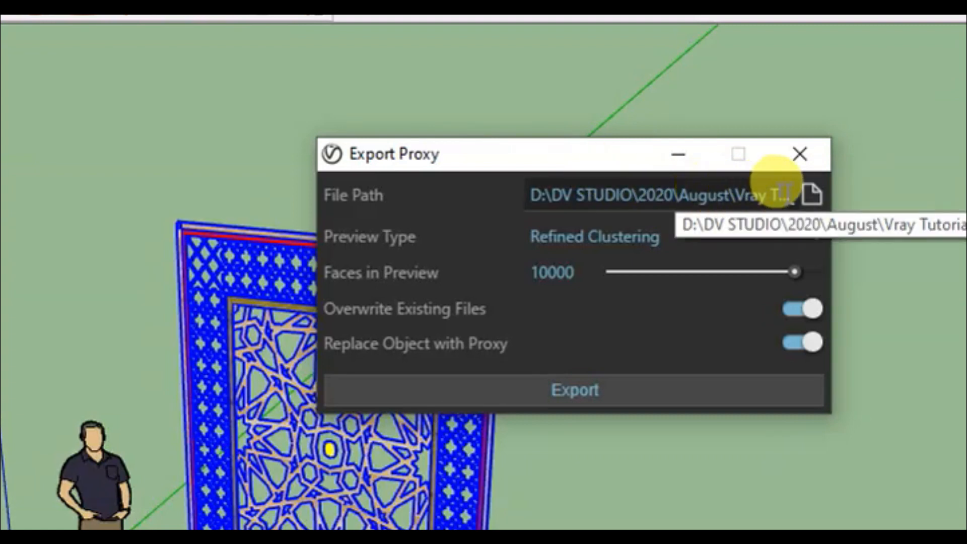
{"action": "left_click", "coordinate": [810, 193]}
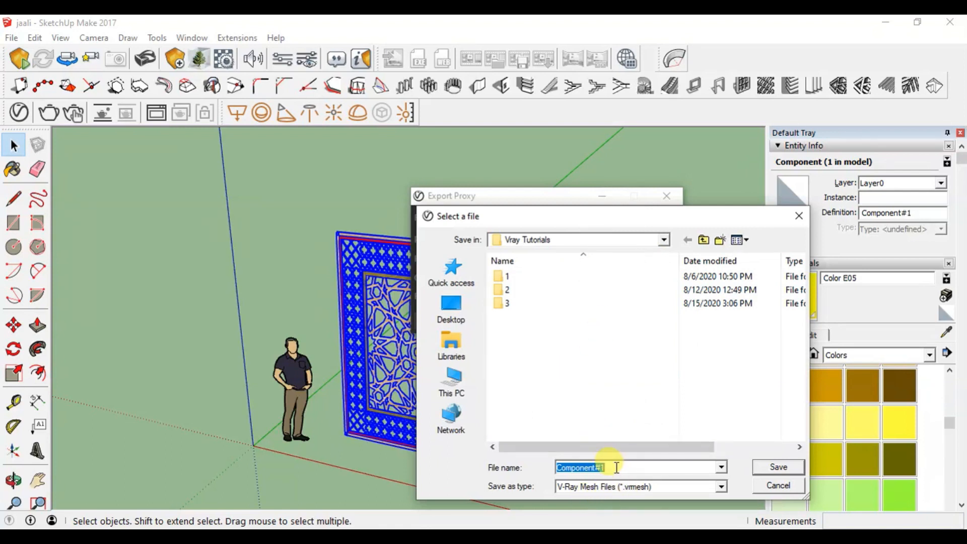
{"action": "type", "text": "jaali "}
{"action": "type", "text": "face skipping"}
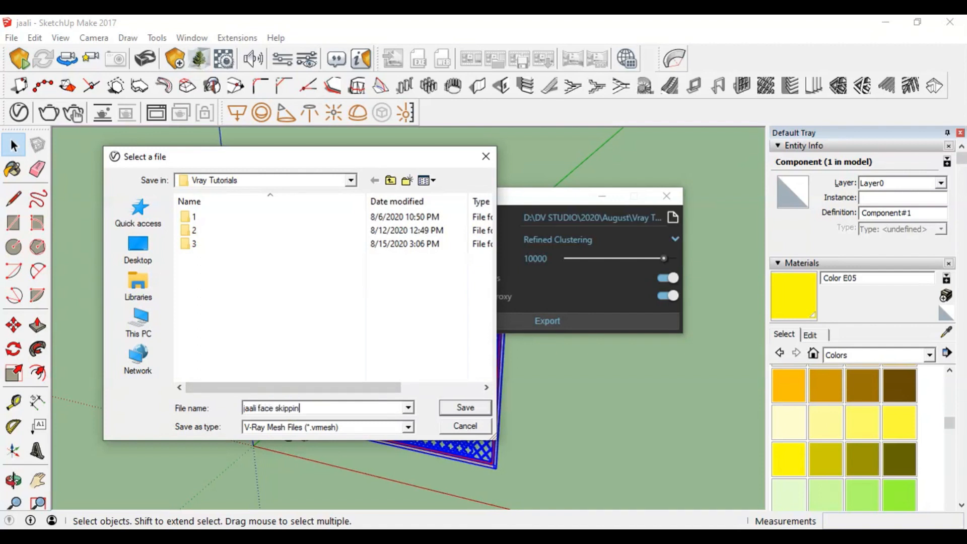
{"action": "left_click", "coordinate": [464, 406]}
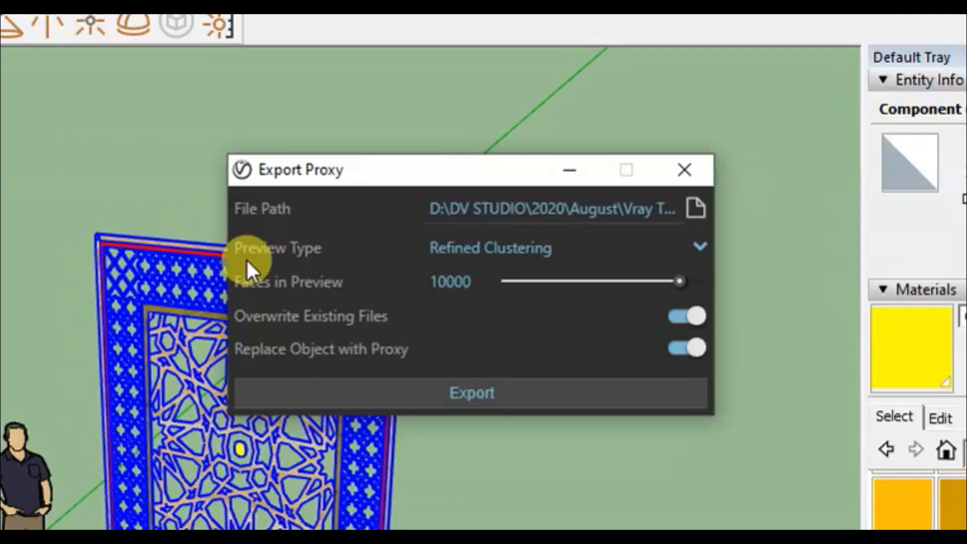
{"action": "left_click", "coordinate": [526, 249]}
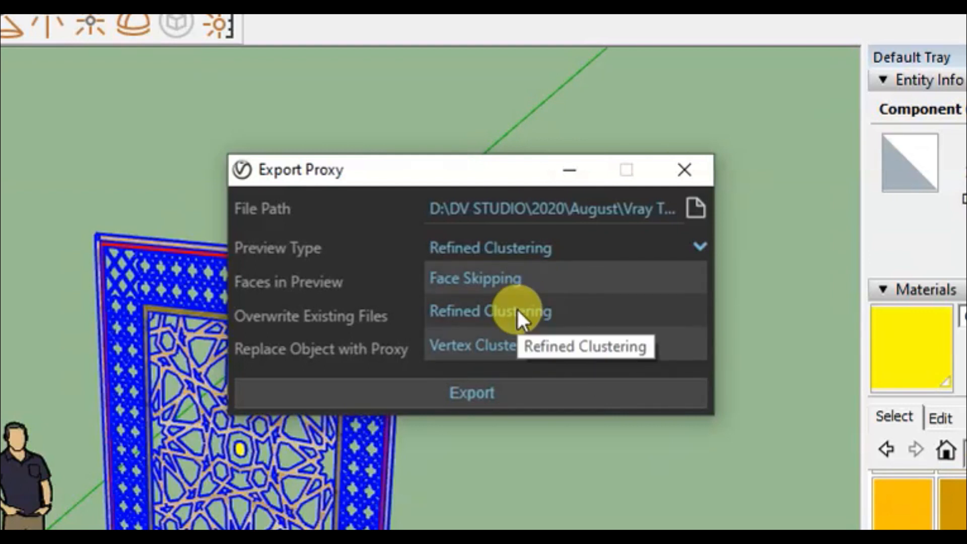
{"action": "left_click", "coordinate": [483, 278]}
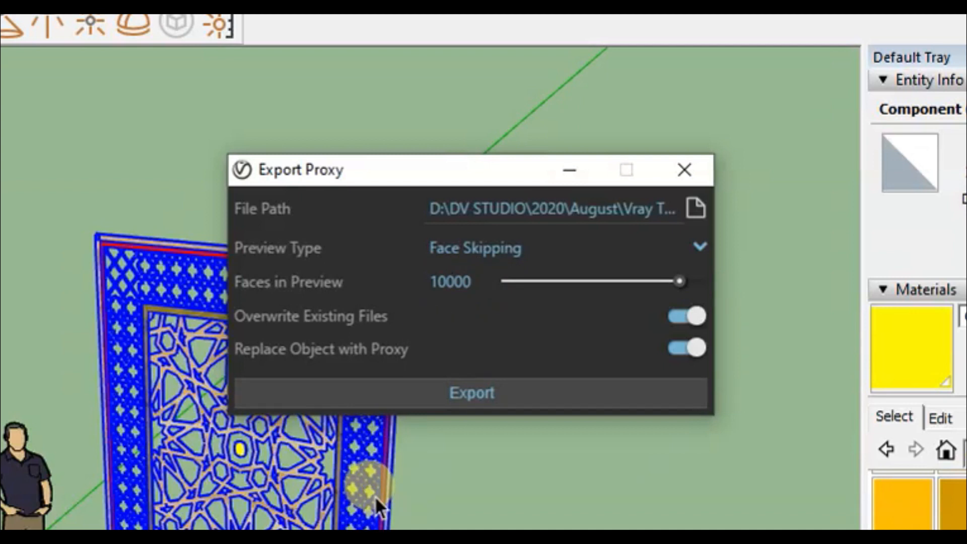
Step: Try 5000 for the proxy export's Faces in Preview, and restore the value to 10000
{"action": "double_click", "coordinate": [466, 281]}
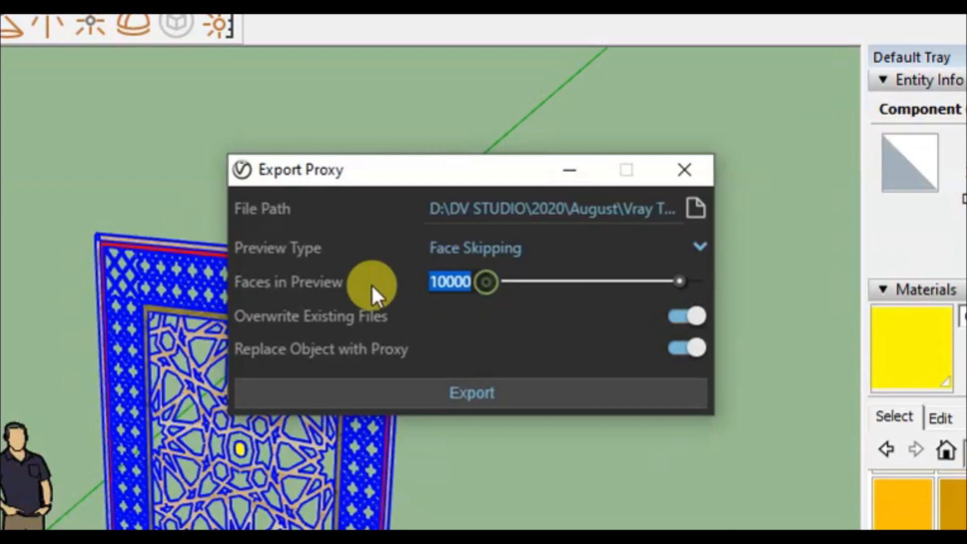
{"action": "type", "text": "50000"}
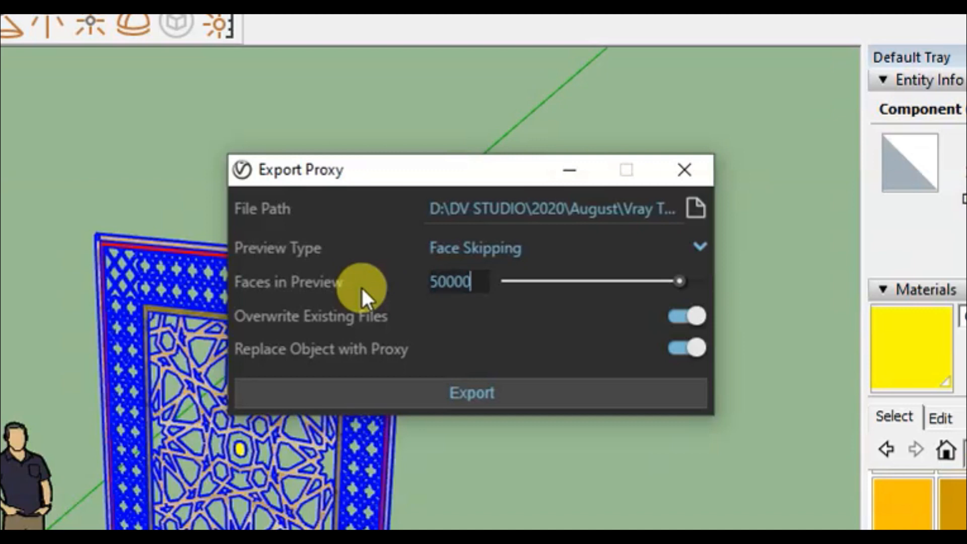
{"action": "key", "text": "BackSpace"}
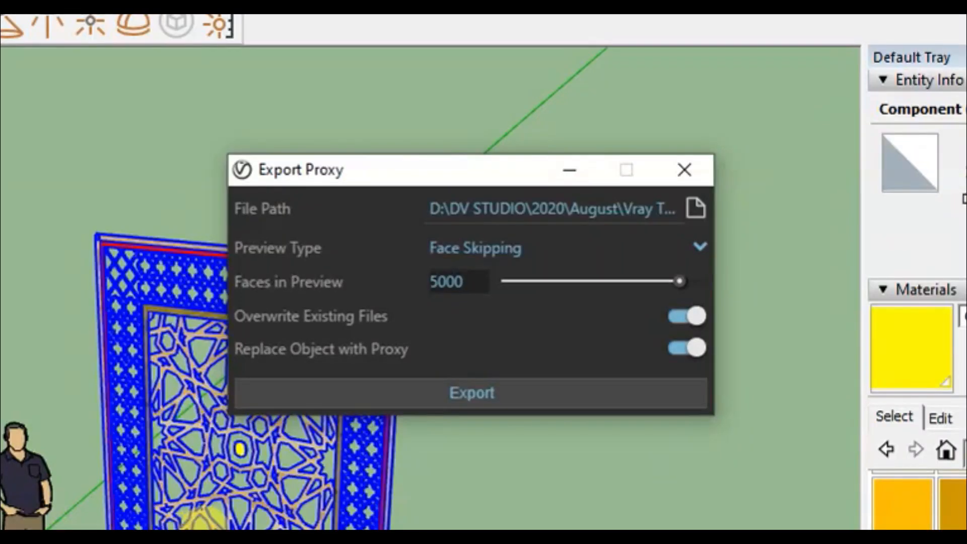
{"action": "left_click", "coordinate": [545, 319]}
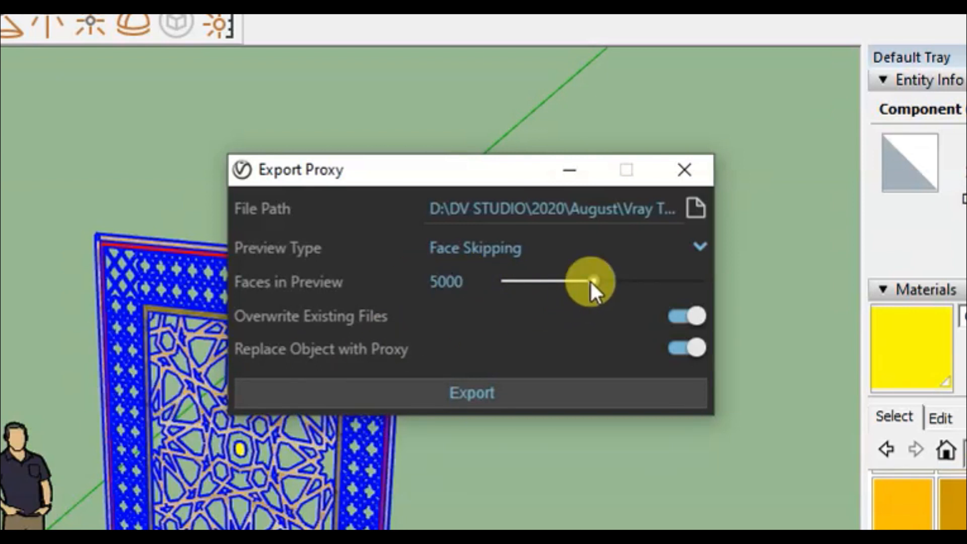
{"action": "double_click", "coordinate": [446, 280]}
{"action": "type", "text": "10000"}
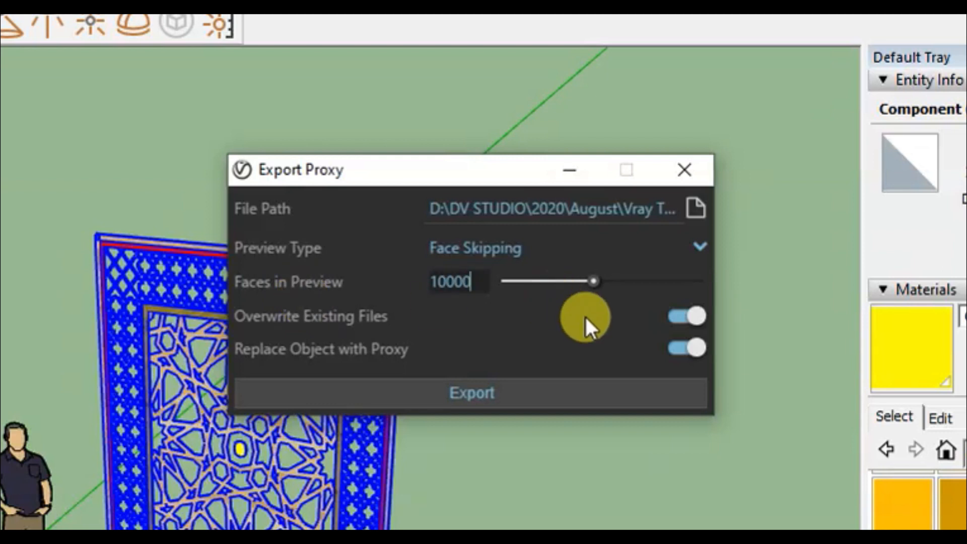
{"action": "left_click", "coordinate": [595, 322]}
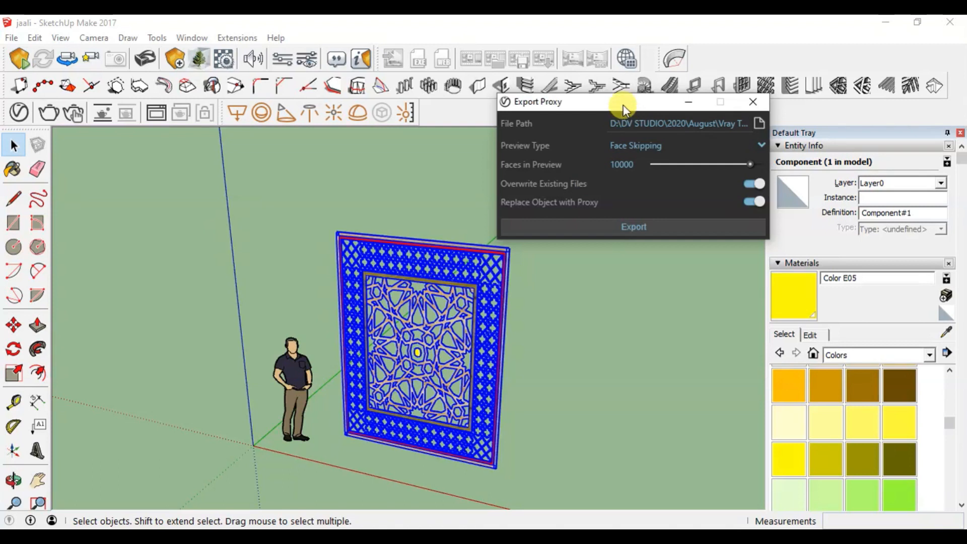
Step: Clear the jaali selection and save the model as "jaali proxy" in the Vray Tutorials folder
{"action": "left_click_drag", "start_coordinate": [623, 109], "coordinate": [642, 160]}
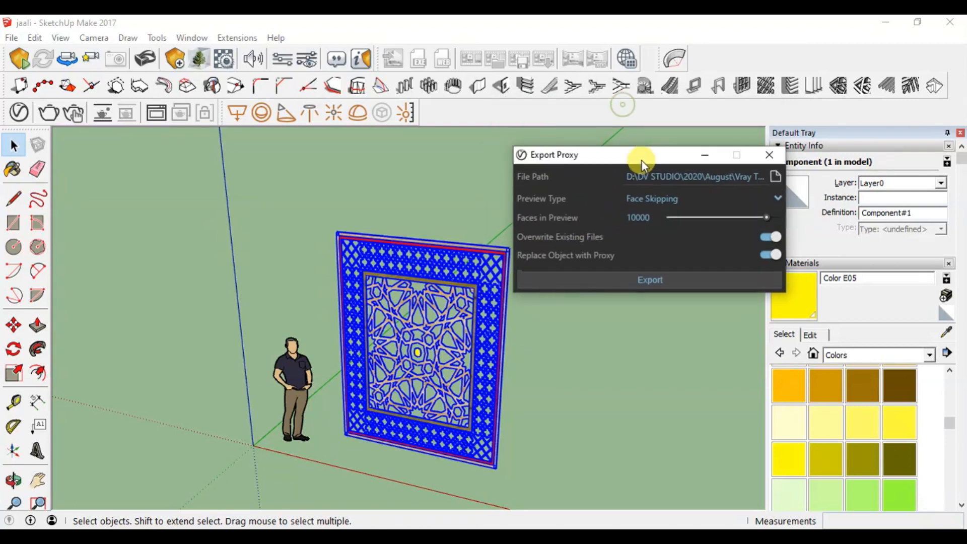
{"action": "left_click", "coordinate": [539, 428]}
{"action": "left_click", "coordinate": [170, 233]}
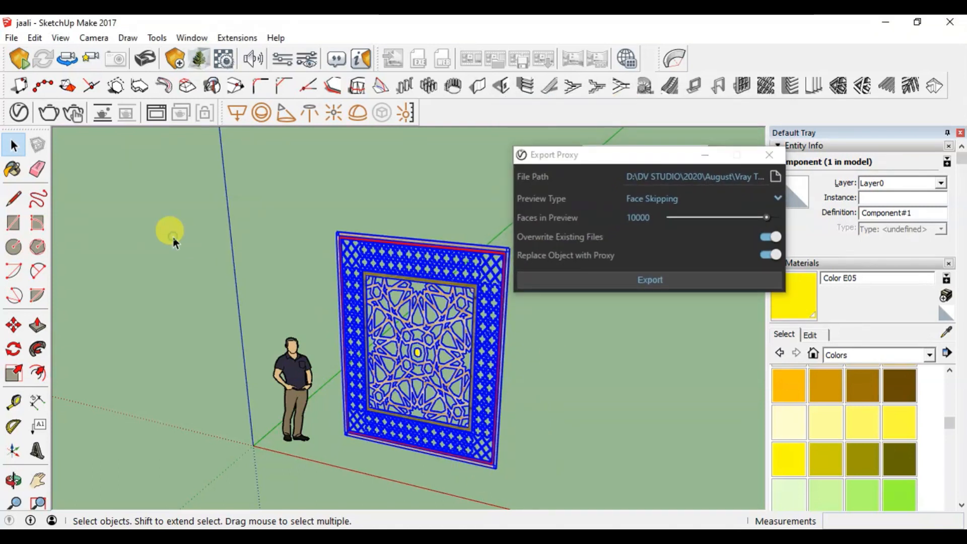
{"action": "left_click", "coordinate": [12, 39]}
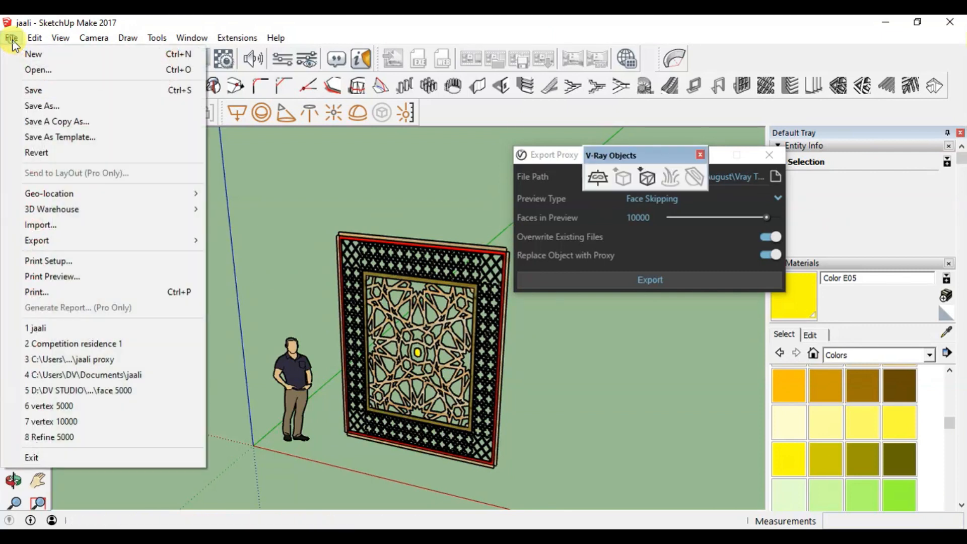
{"action": "left_click", "coordinate": [44, 106]}
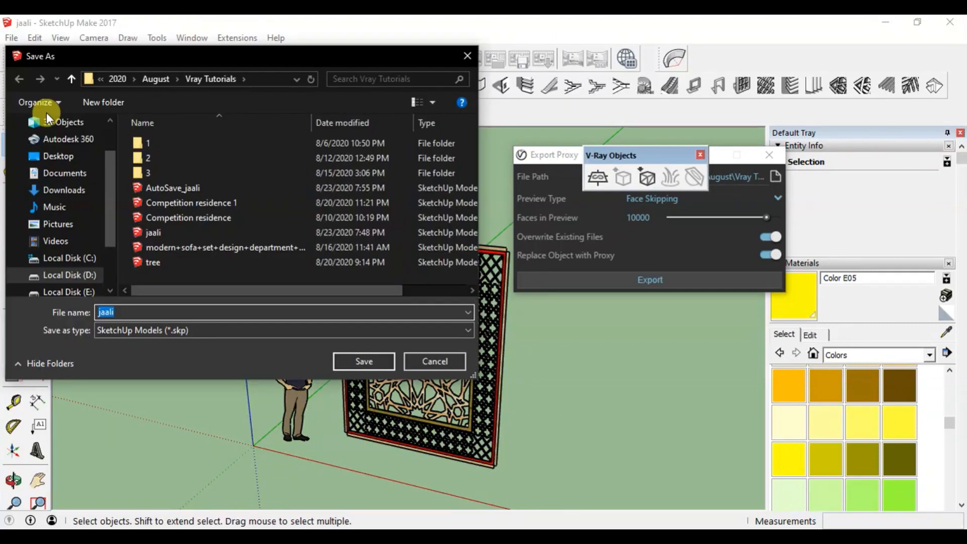
{"action": "left_click", "coordinate": [157, 311]}
{"action": "type", "text": "proxy"}
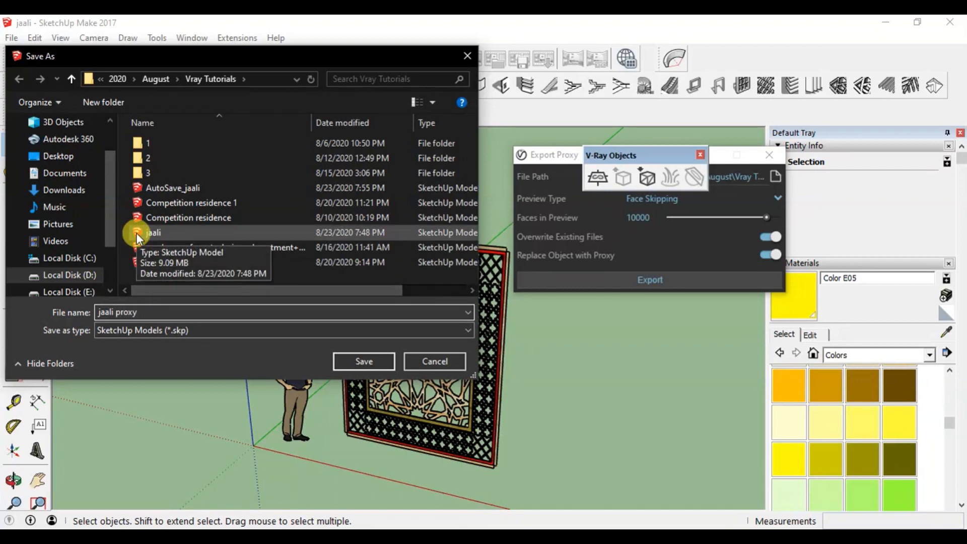
{"action": "left_click", "coordinate": [350, 364]}
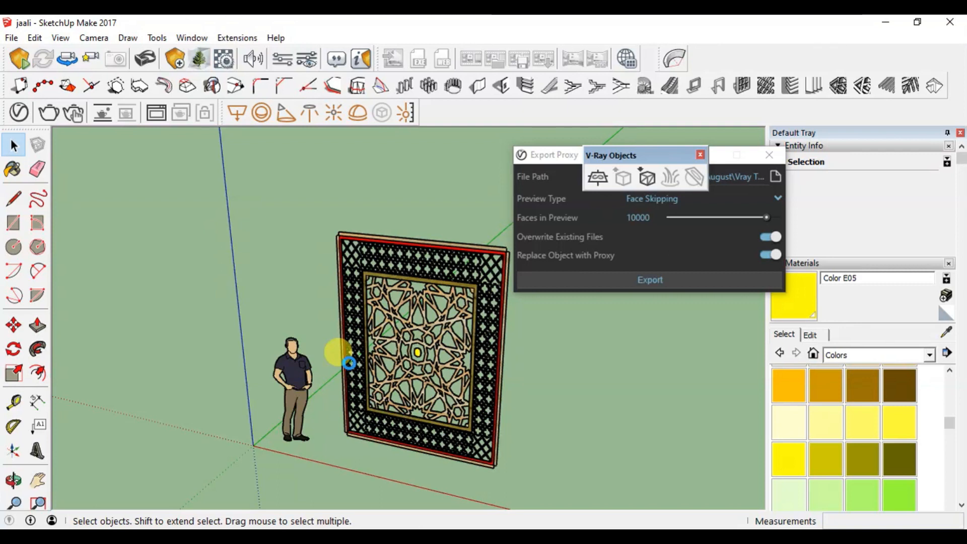
Step: Export the jaali component as a V-Ray proxy with Face Skipping and 10000 preview faces, replacing the object with the proxy
{"action": "left_click_drag", "start_coordinate": [591, 157], "coordinate": [427, 167]}
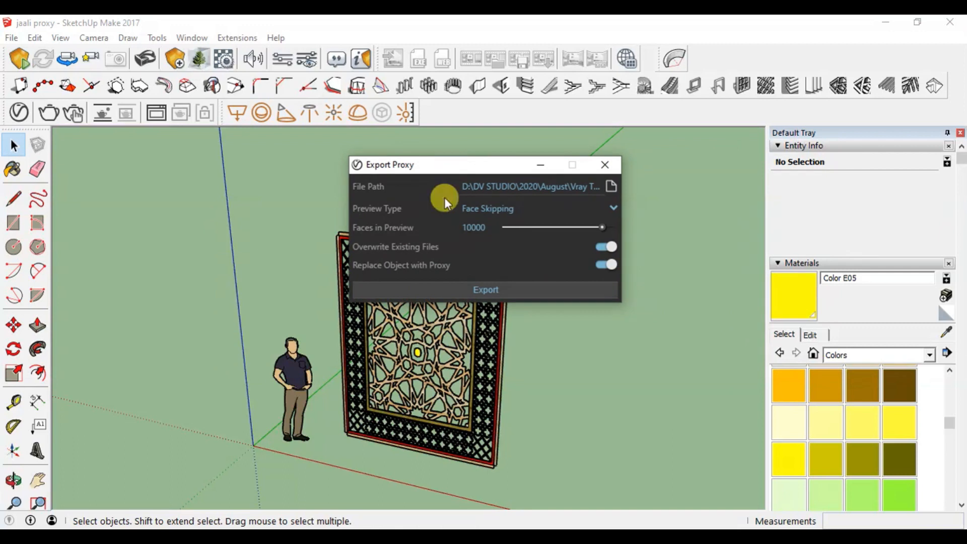
{"action": "left_click", "coordinate": [505, 289]}
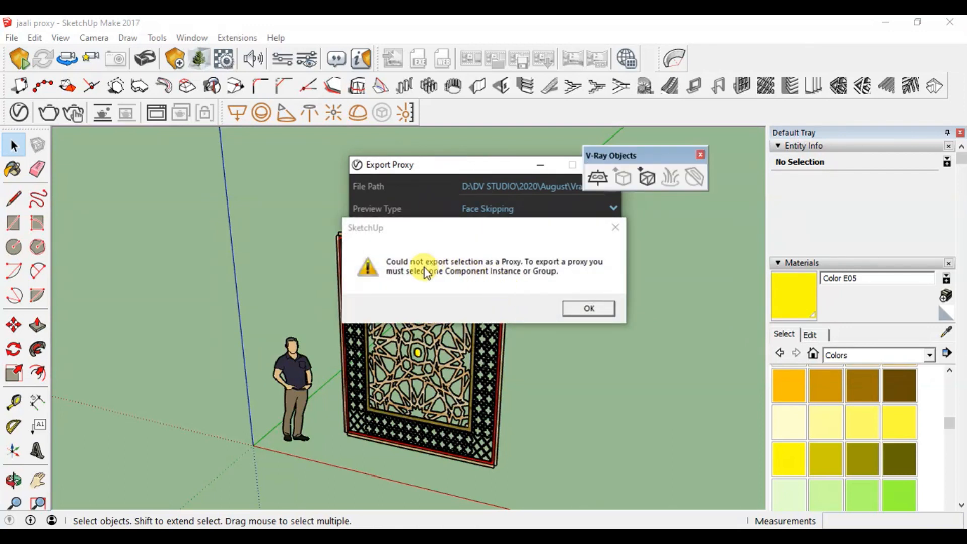
{"action": "left_click", "coordinate": [565, 313]}
{"action": "left_click", "coordinate": [478, 347]}
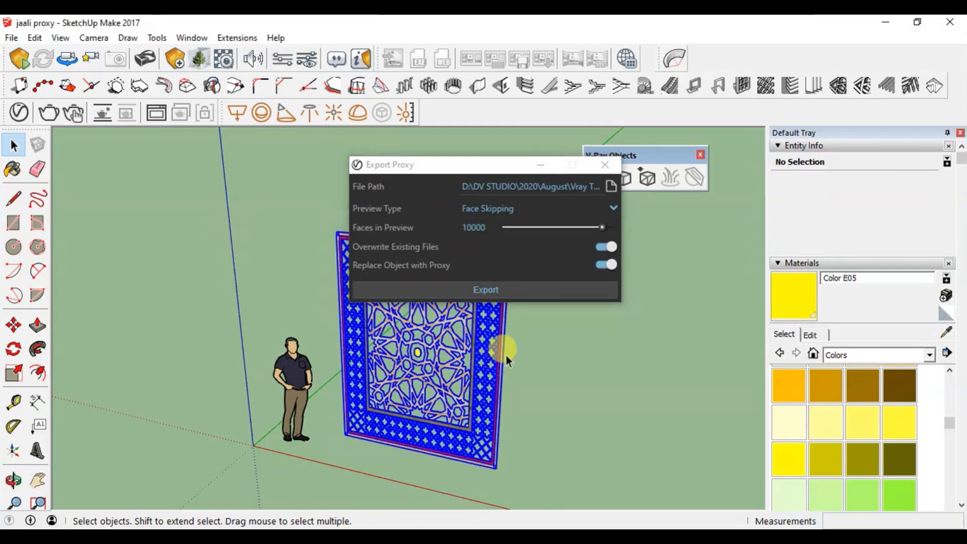
{"action": "left_click", "coordinate": [486, 294]}
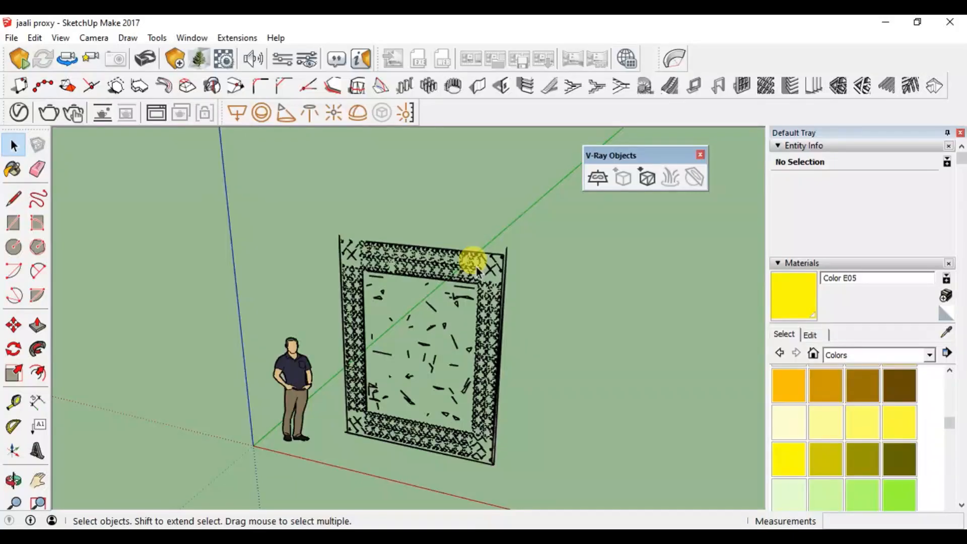
Step: Examine the jaali proxy's face-skipping preview geometry up close and as a whole
{"action": "key", "text": "o"}
{"action": "left_click_drag", "start_coordinate": [479, 324], "coordinate": [506, 388]}
{"action": "key", "text": "space"}
{"action": "scroll", "coordinate": [505, 388], "scroll_direction": "up", "scroll_amount": 5}
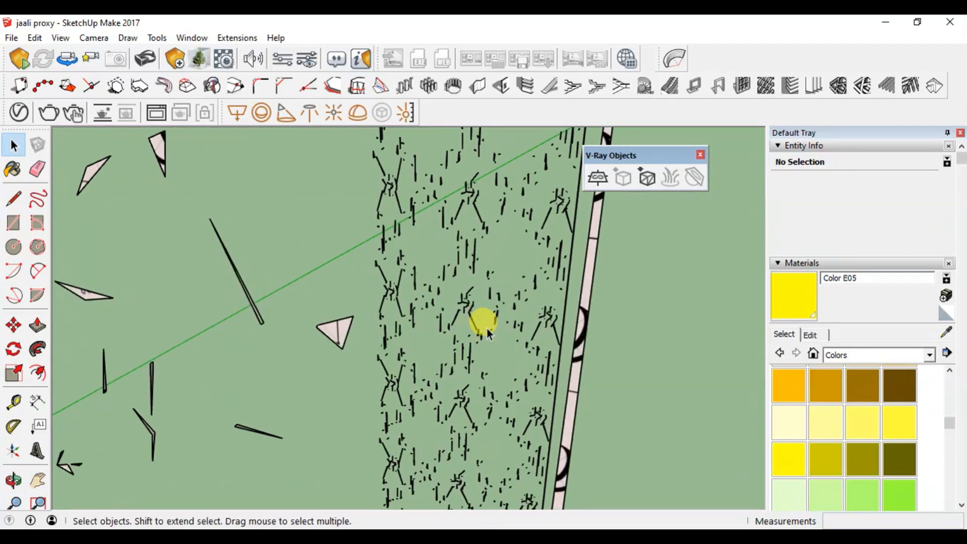
{"action": "scroll", "coordinate": [552, 339], "scroll_direction": "down", "scroll_amount": 5}
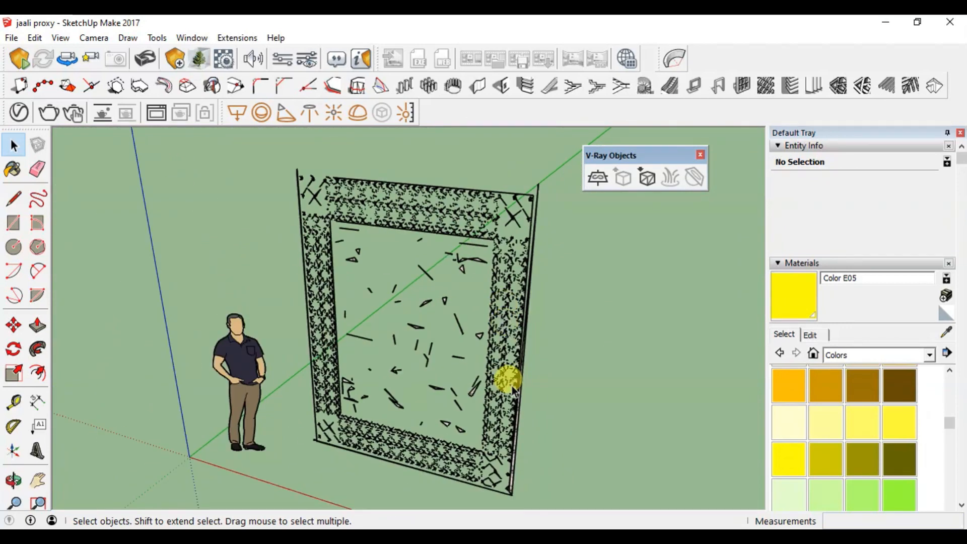
{"action": "scroll", "coordinate": [510, 388], "scroll_direction": "up", "scroll_amount": 2}
{"action": "mouse_move", "coordinate": [504, 382]}
{"action": "middle_mouse_down"}
{"action": "mouse_move", "coordinate": [190, 395]}
{"action": "mouse_move", "coordinate": [156, 413]}
{"action": "mouse_move", "coordinate": [378, 410]}
{"action": "mouse_move", "coordinate": [529, 395]}
{"action": "mouse_move", "coordinate": [507, 388]}
{"action": "middle_mouse_up"}
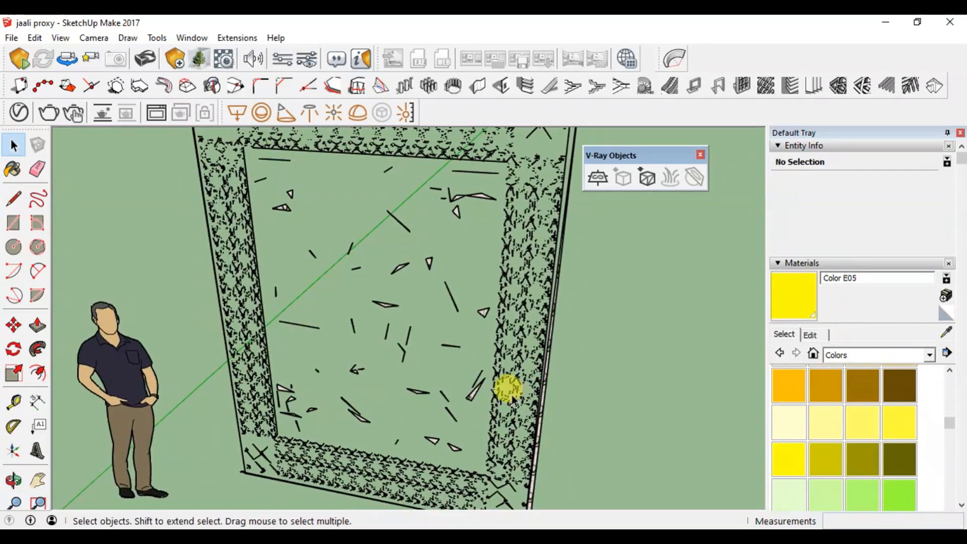
{"action": "scroll", "coordinate": [254, 353], "scroll_direction": "down", "scroll_amount": 3}
{"action": "middle_click_drag", "start_coordinate": [417, 388], "coordinate": [302, 395]}
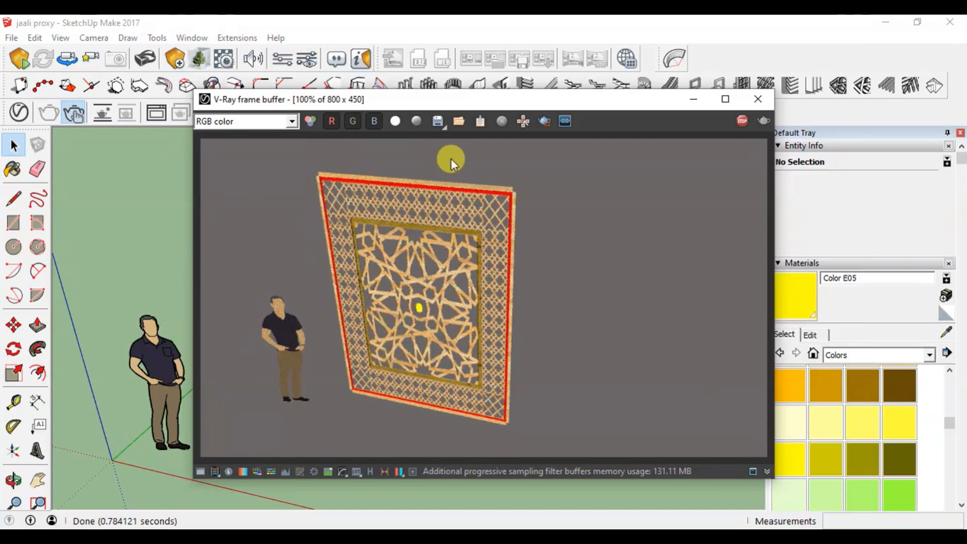
Step: Check the jaali proxy's materials and detail in the interactive V-Ray render at several distances, stop the render and close the frame buffer
{"action": "left_click_drag", "start_coordinate": [449, 101], "coordinate": [582, 79]}
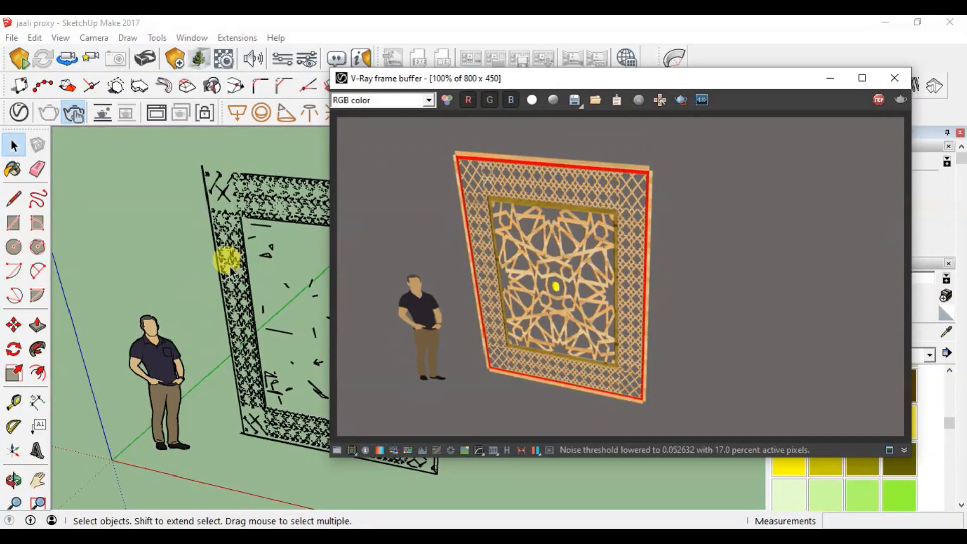
{"action": "scroll", "coordinate": [247, 309], "scroll_direction": "up", "scroll_amount": 2}
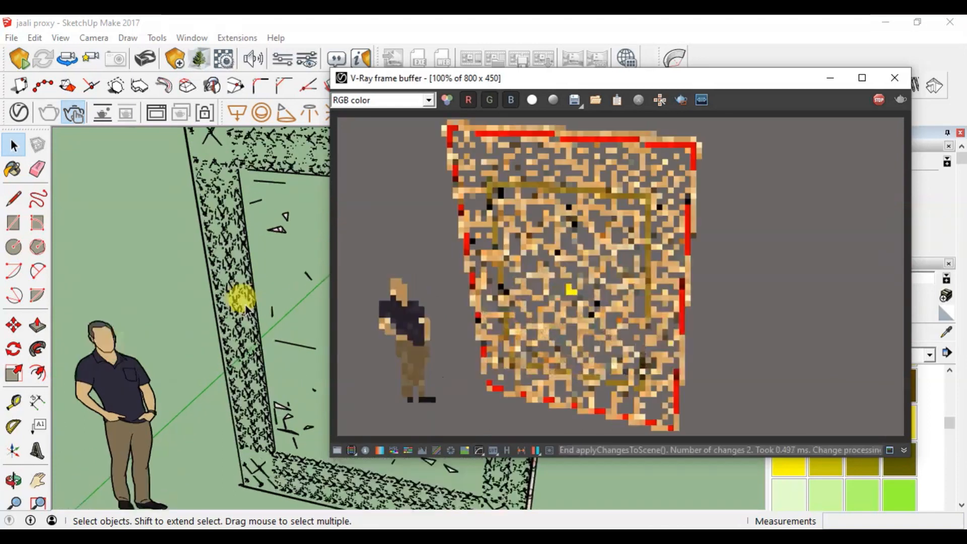
{"action": "scroll", "coordinate": [247, 309], "scroll_direction": "up", "scroll_amount": 3}
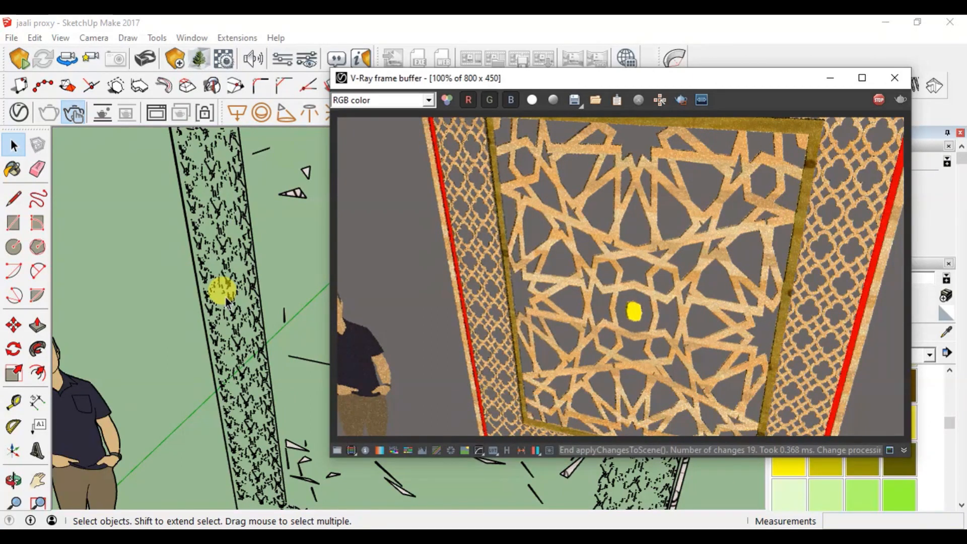
{"action": "scroll", "coordinate": [228, 321], "scroll_direction": "down", "scroll_amount": 5}
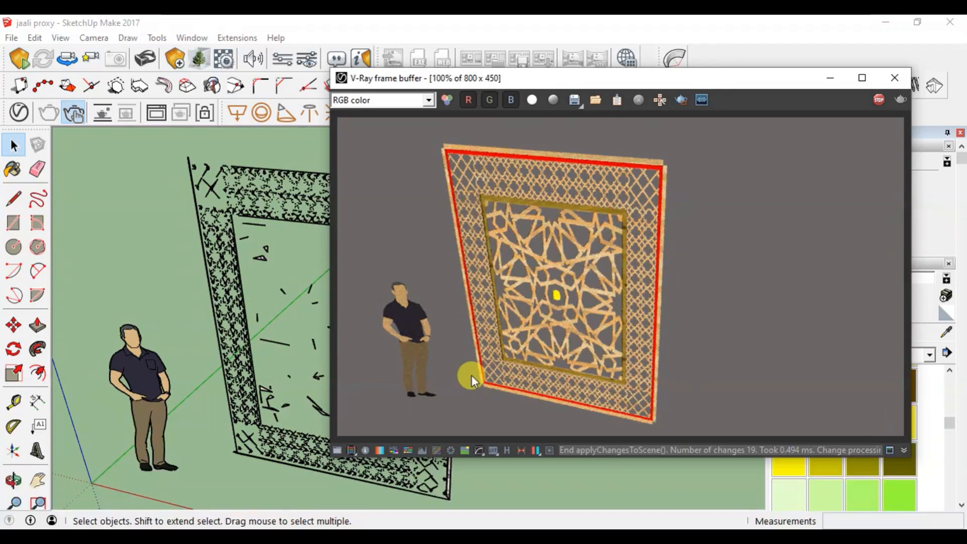
{"action": "left_click", "coordinate": [877, 103]}
{"action": "left_click", "coordinate": [894, 78]}
Step: Switch to File Explorer and check the exported "jaali face skipping.vrmesh" file in the Vray Tutorials folder
{"action": "mouse_move", "coordinate": [464, 357]}
{"action": "middle_mouse_down"}
{"action": "mouse_move", "coordinate": [411, 342]}
{"action": "mouse_move", "coordinate": [480, 358]}
{"action": "middle_mouse_up"}
{"action": "middle_click_drag", "start_coordinate": [427, 311], "coordinate": [432, 382]}
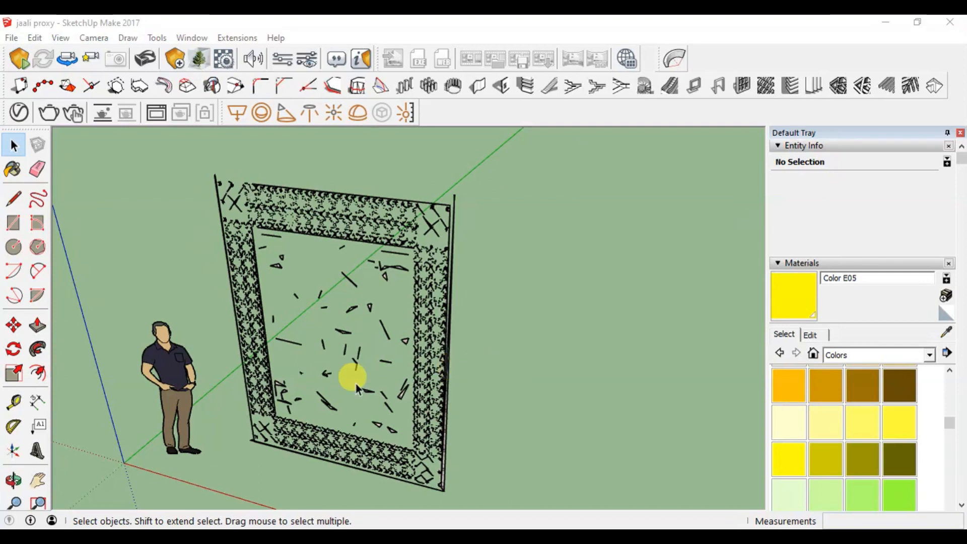
{"action": "left_click", "coordinate": [140, 536]}
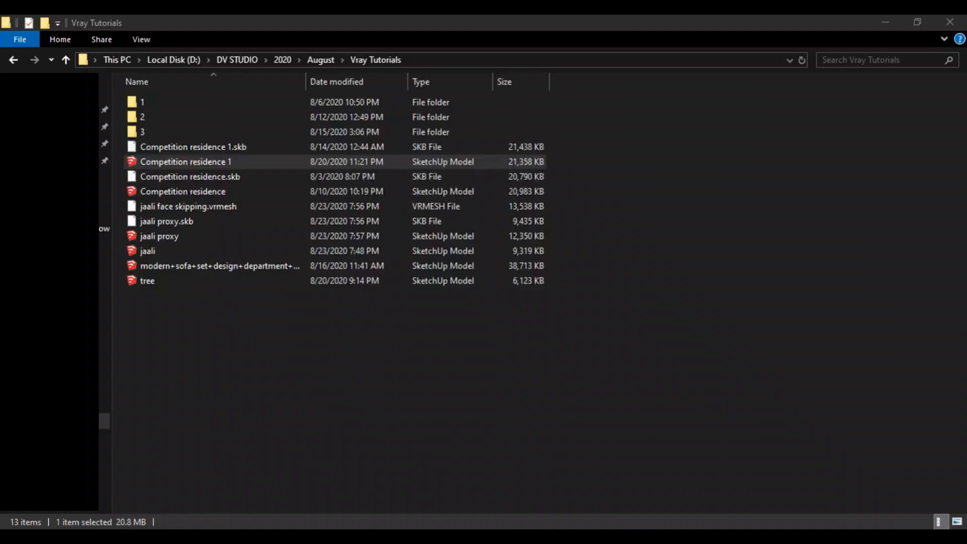
{"action": "left_click", "coordinate": [291, 413]}
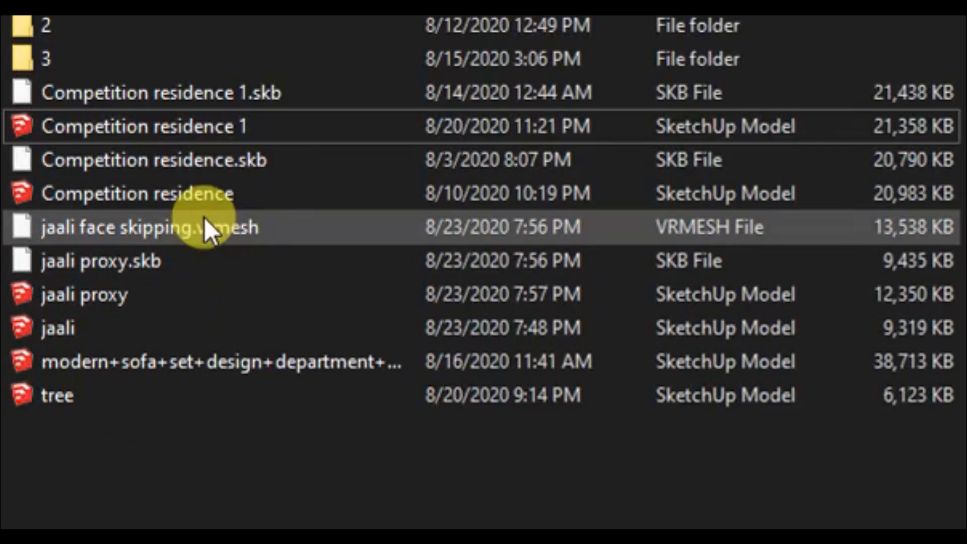
{"action": "left_click", "coordinate": [204, 221]}
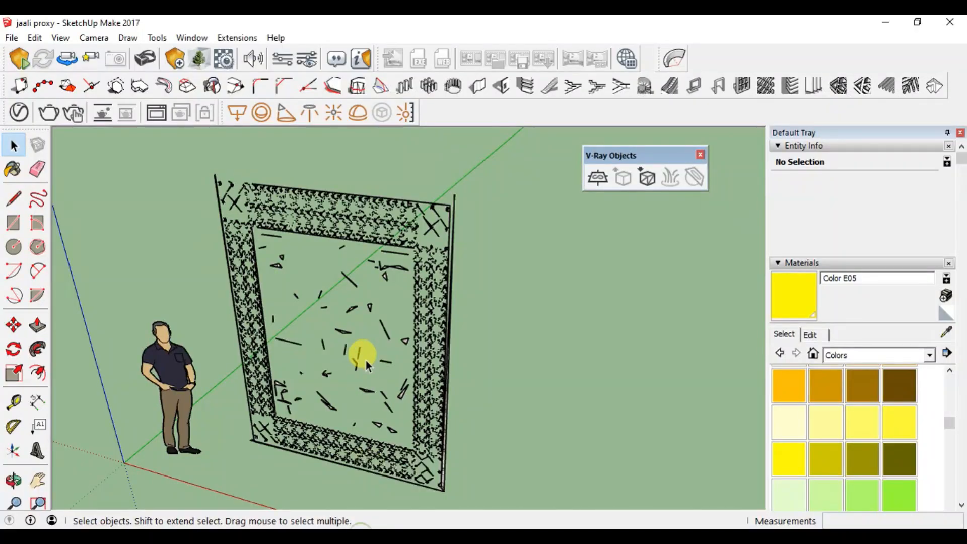
Step: Inspect the border, corner and frame edge of the jaali proxy, and view it from a distance
{"action": "mouse_move", "coordinate": [360, 352]}
{"action": "middle_mouse_down"}
{"action": "mouse_move", "coordinate": [406, 309]}
{"action": "mouse_move", "coordinate": [233, 309]}
{"action": "mouse_move", "coordinate": [448, 214]}
{"action": "mouse_move", "coordinate": [346, 371]}
{"action": "middle_mouse_up"}
{"action": "scroll", "coordinate": [425, 438], "scroll_direction": "up", "scroll_amount": 8}
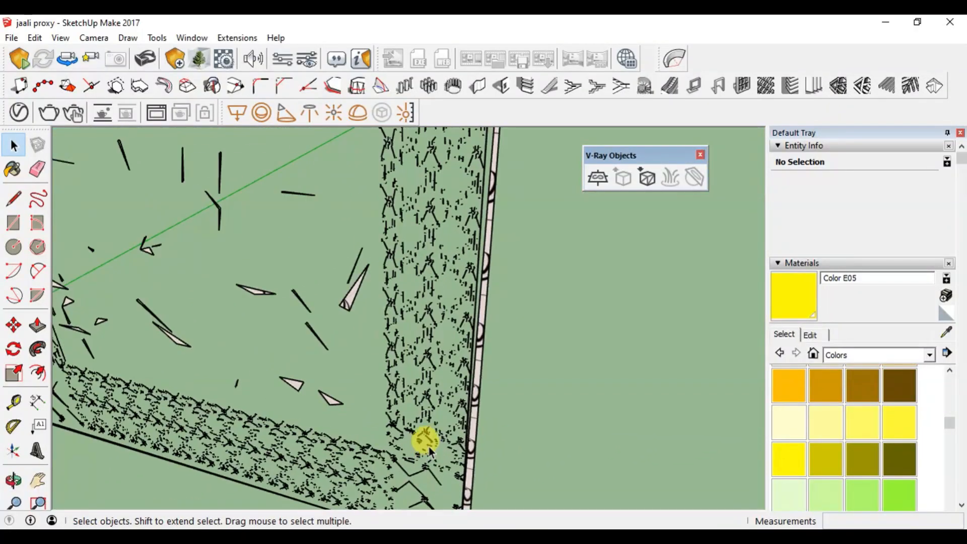
{"action": "scroll", "coordinate": [525, 386], "scroll_direction": "up", "scroll_amount": 2}
{"action": "scroll", "coordinate": [510, 360], "scroll_direction": "down", "scroll_amount": 5}
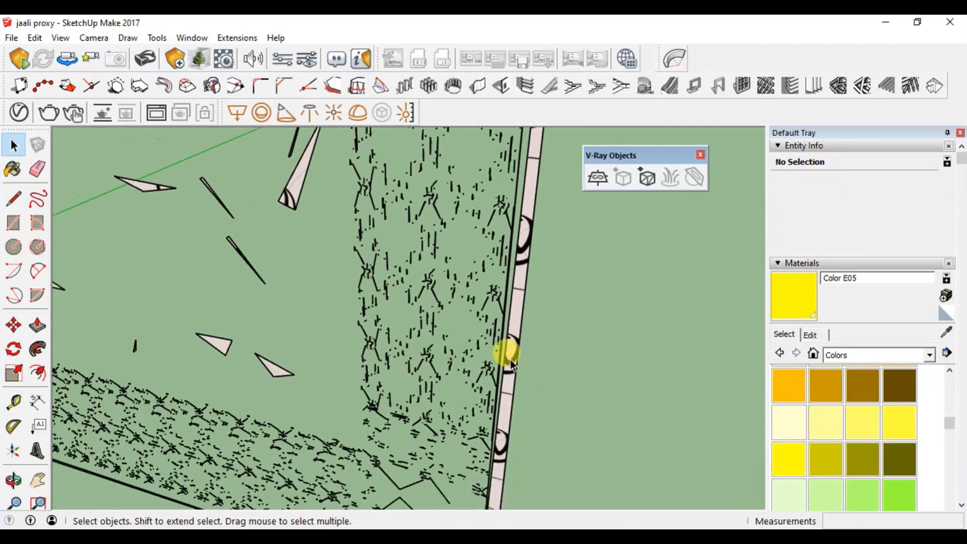
{"action": "scroll", "coordinate": [439, 371], "scroll_direction": "down", "scroll_amount": 5}
{"action": "middle_click_drag", "start_coordinate": [439, 372], "coordinate": [447, 407]}
{"action": "scroll", "coordinate": [447, 407], "scroll_direction": "up", "scroll_amount": 5}
{"action": "scroll", "coordinate": [433, 383], "scroll_direction": "down", "scroll_amount": 8}
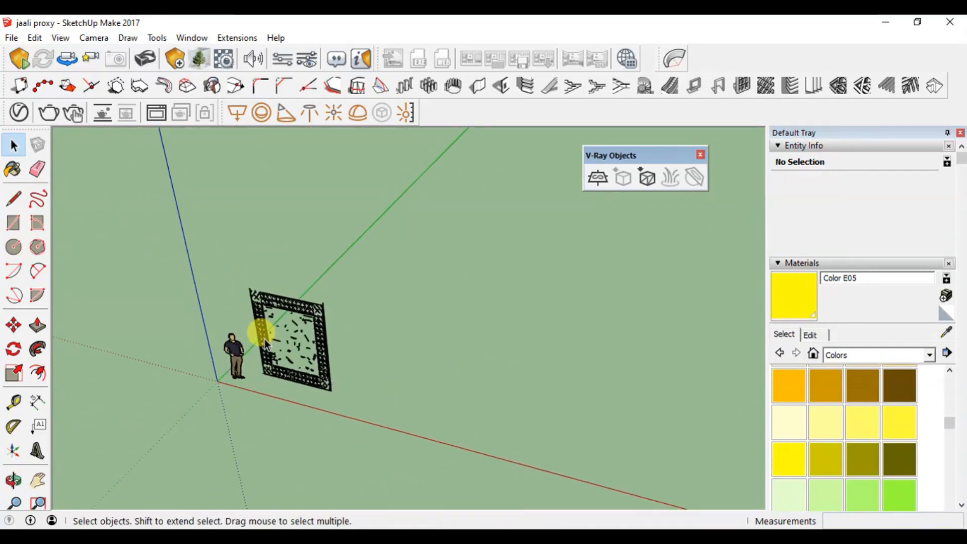
{"action": "scroll", "coordinate": [280, 376], "scroll_direction": "up", "scroll_amount": 2}
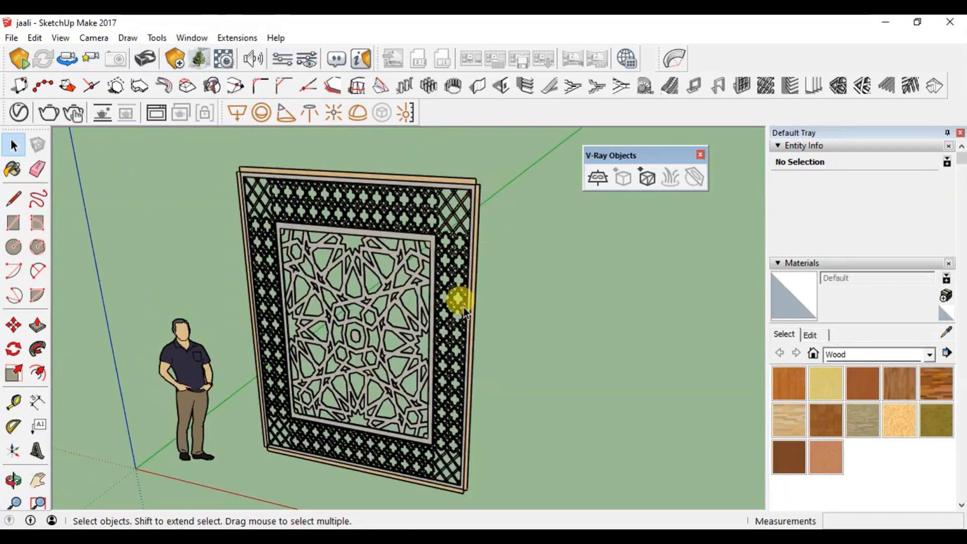
Step: Compare the original screen in the "jaali" model with the proxy preview in the "jaali proxy" model
{"action": "middle_click_drag", "start_coordinate": [463, 308], "coordinate": [403, 333]}
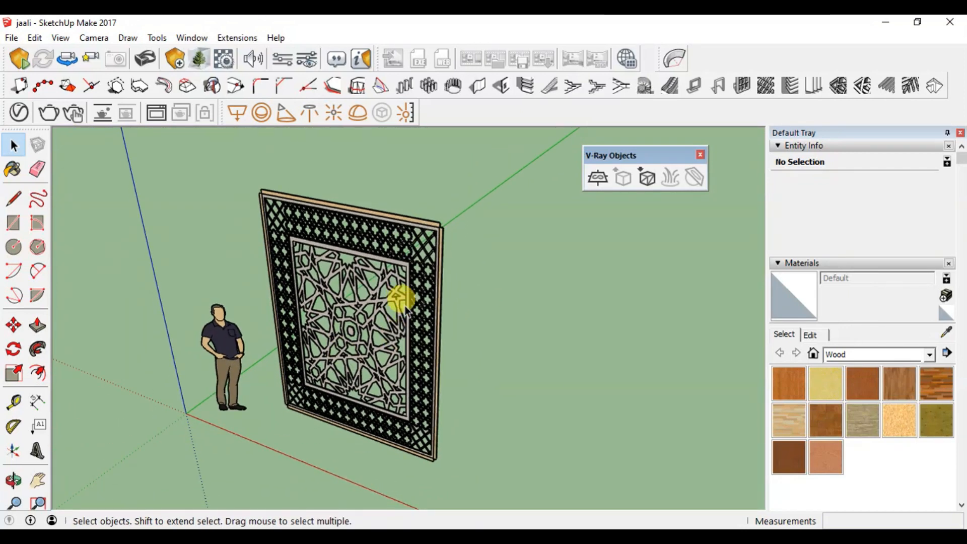
{"action": "left_click", "coordinate": [379, 536]}
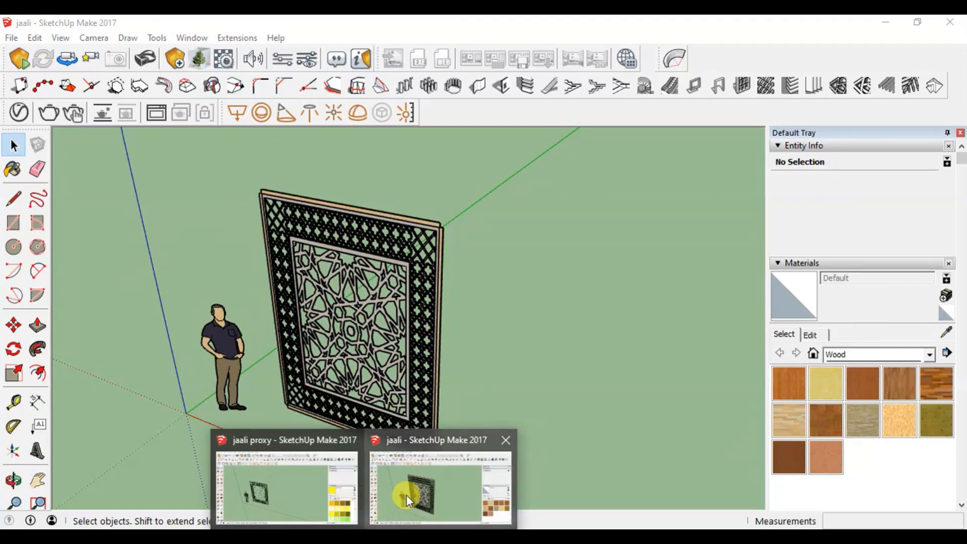
{"action": "left_click", "coordinate": [324, 475]}
{"action": "left_click", "coordinate": [260, 255]}
{"action": "scroll", "coordinate": [263, 262], "scroll_direction": "up", "scroll_amount": 2}
{"action": "scroll", "coordinate": [324, 303], "scroll_direction": "up", "scroll_amount": 3}
{"action": "scroll", "coordinate": [427, 252], "scroll_direction": "down", "scroll_amount": 3}
{"action": "middle_click_drag", "start_coordinate": [427, 253], "coordinate": [518, 297]}
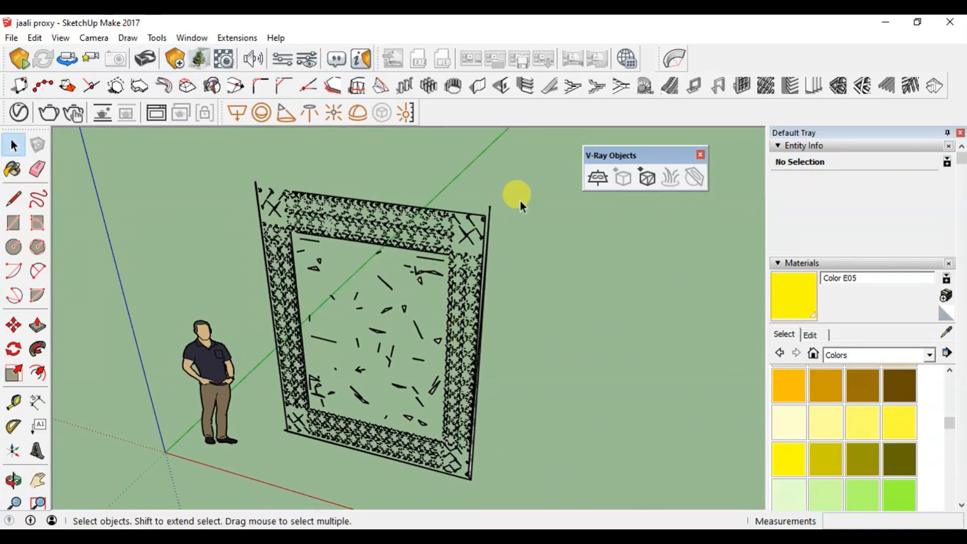
Step: Switch to the "jaali" model and run an interactive V-Ray render of the original screen, keeping the model view visible beside it
{"action": "mouse_move", "coordinate": [389, 515]}
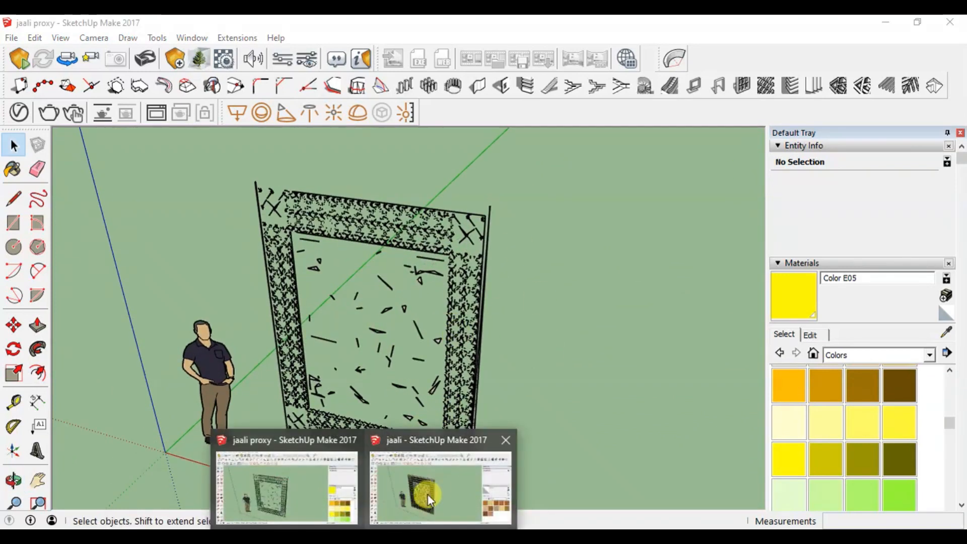
{"action": "left_click", "coordinate": [428, 494]}
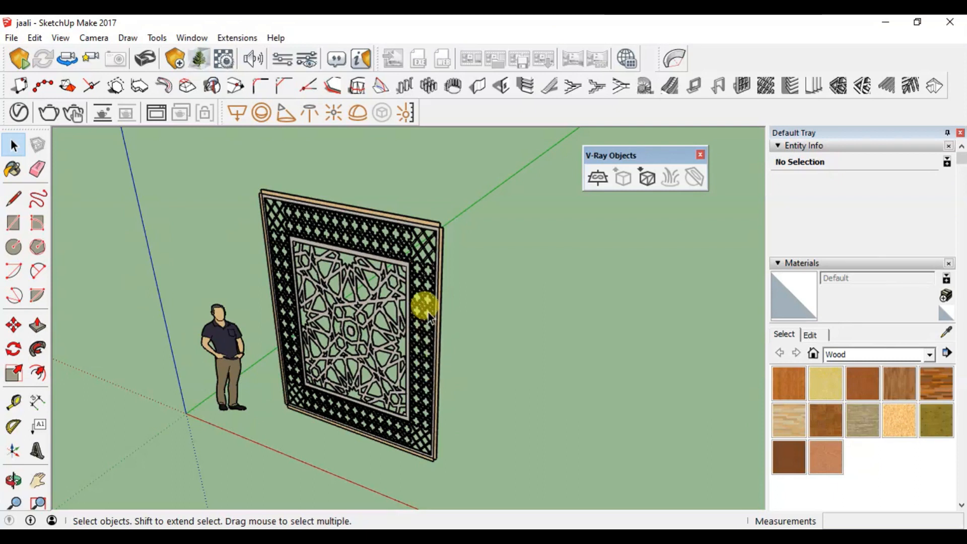
{"action": "scroll", "coordinate": [402, 322], "scroll_direction": "up", "scroll_amount": 3}
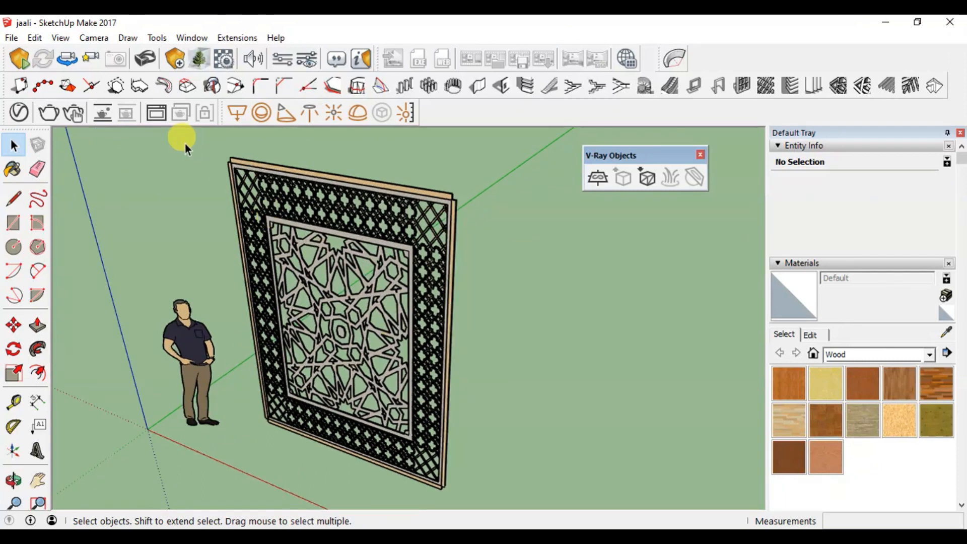
{"action": "left_click", "coordinate": [74, 113]}
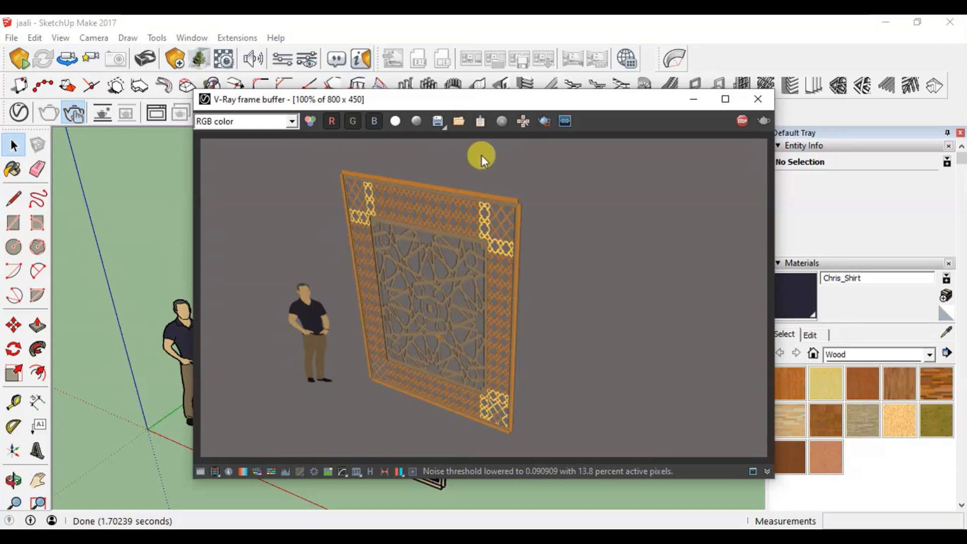
{"action": "left_click_drag", "start_coordinate": [451, 106], "coordinate": [604, 39]}
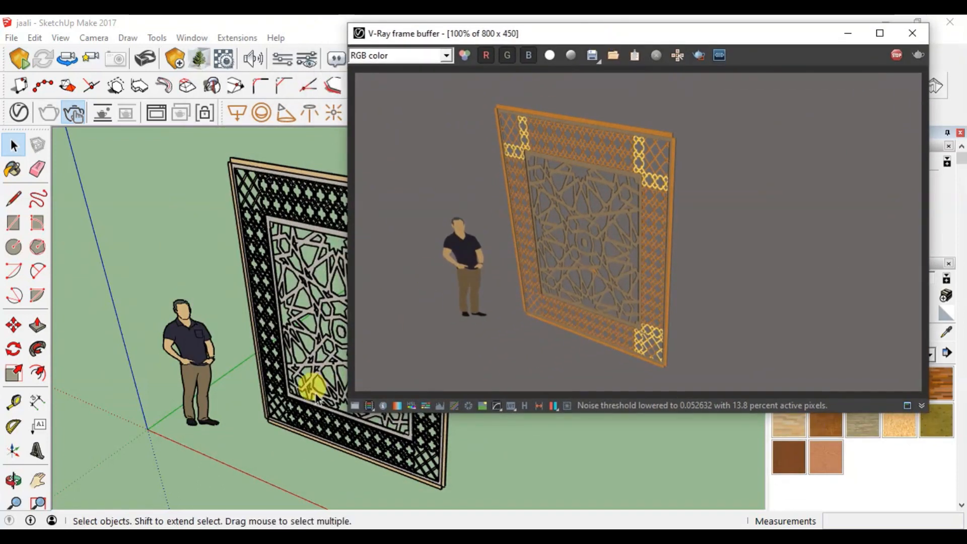
Step: Check how the interactive render follows view changes of the original screen, stop the render and close the frame buffer
{"action": "scroll", "coordinate": [300, 408], "scroll_direction": "up", "scroll_amount": 2}
{"action": "scroll", "coordinate": [301, 413], "scroll_direction": "up", "scroll_amount": 1}
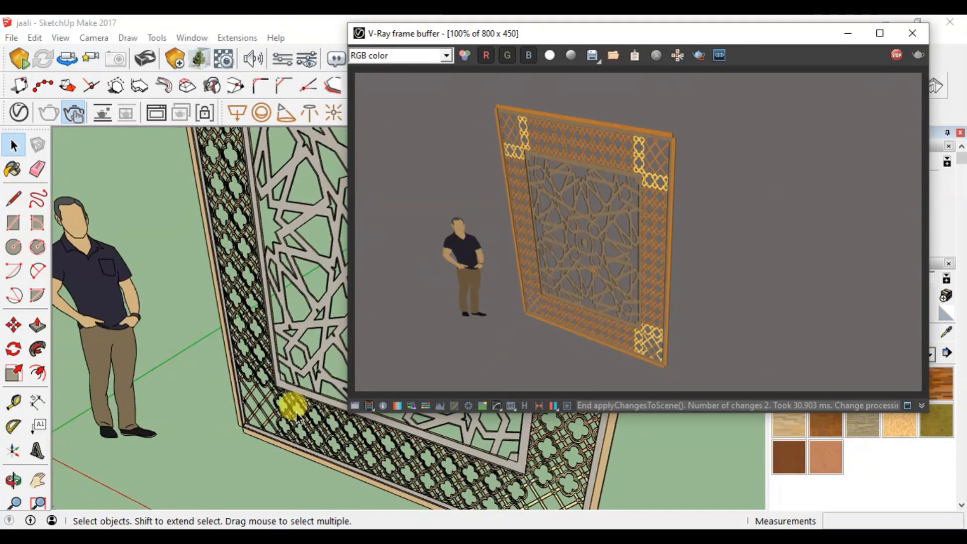
{"action": "scroll", "coordinate": [290, 412], "scroll_direction": "up", "scroll_amount": 1}
{"action": "scroll", "coordinate": [282, 421], "scroll_direction": "down", "scroll_amount": 3}
{"action": "key", "text": "o"}
{"action": "mouse_move", "coordinate": [234, 432]}
{"action": "left_mouse_down"}
{"action": "mouse_move", "coordinate": [147, 431]}
{"action": "mouse_move", "coordinate": [318, 411]}
{"action": "mouse_move", "coordinate": [267, 418]}
{"action": "left_mouse_up"}
{"action": "key", "text": "space"}
{"action": "left_click", "coordinate": [897, 55]}
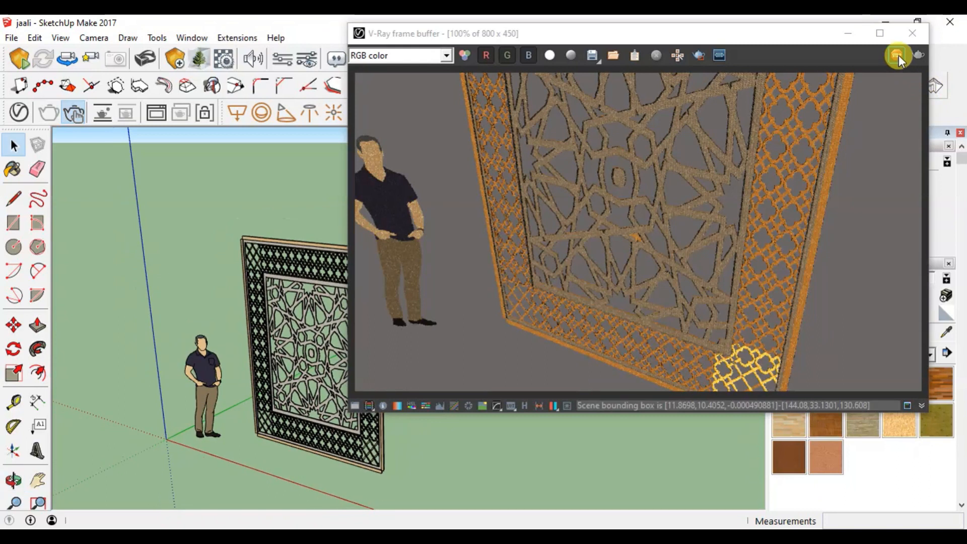
{"action": "left_click", "coordinate": [913, 41]}
Step: Return to the "jaali proxy" model and undo the replacement of the jaali component with the face-skipping proxy
{"action": "mouse_move", "coordinate": [363, 537]}
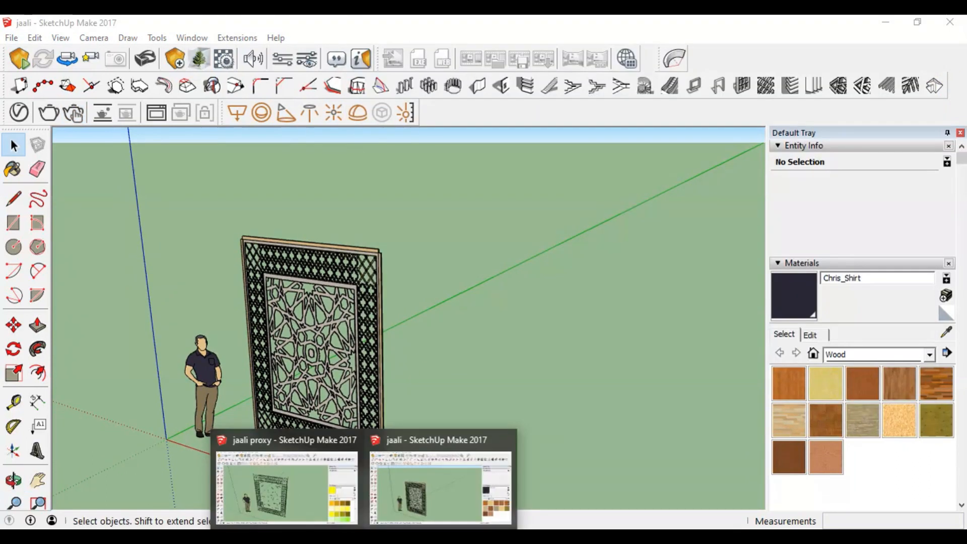
{"action": "left_click", "coordinate": [333, 478]}
{"action": "mouse_move", "coordinate": [339, 458]}
{"action": "middle_mouse_down"}
{"action": "mouse_move", "coordinate": [475, 339]}
{"action": "mouse_move", "coordinate": [402, 300]}
{"action": "middle_mouse_up"}
{"action": "key", "text": "ctrl+z"}
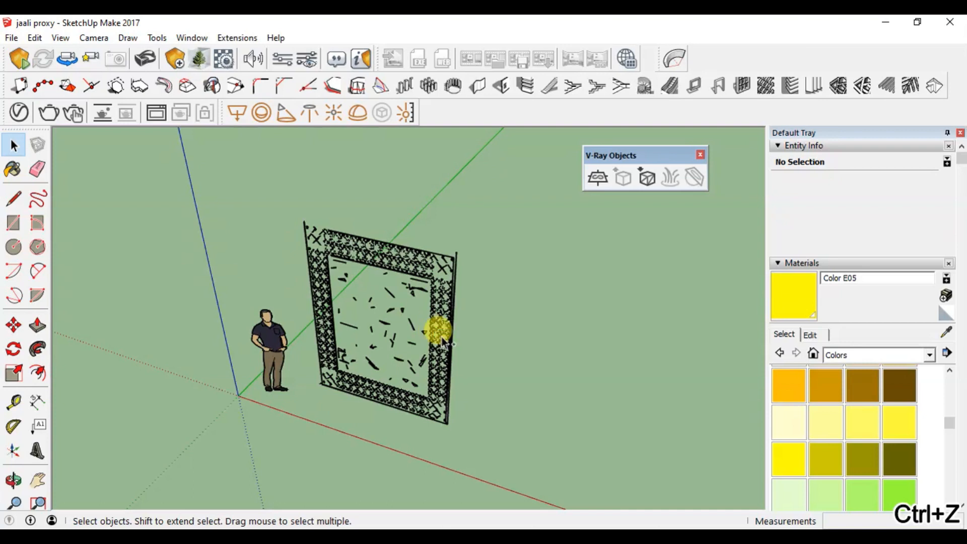
{"action": "scroll", "coordinate": [442, 343], "scroll_direction": "up", "scroll_amount": 3}
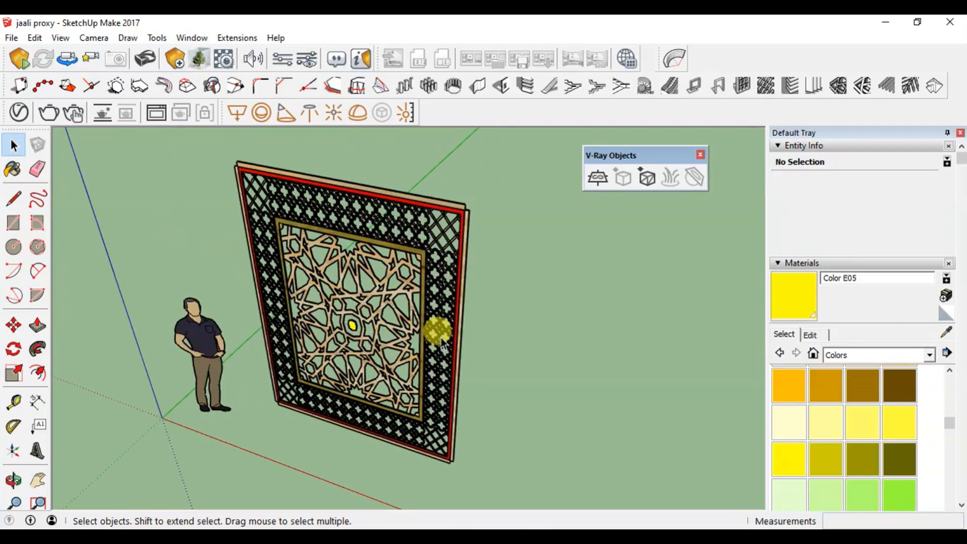
Step: Copy the jaali screen component and close the "jaali proxy" model without saving changes
{"action": "left_click", "coordinate": [430, 329]}
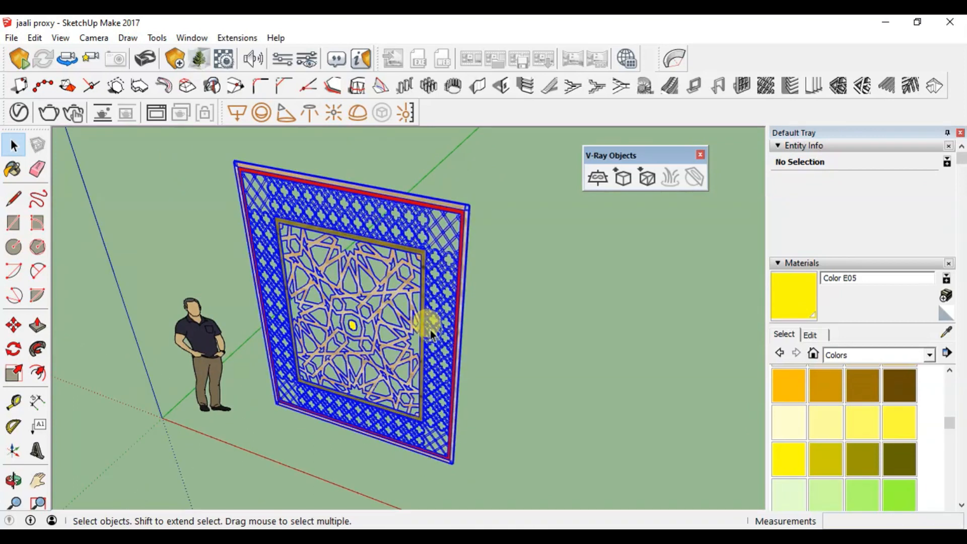
{"action": "key", "text": "ctrl+c"}
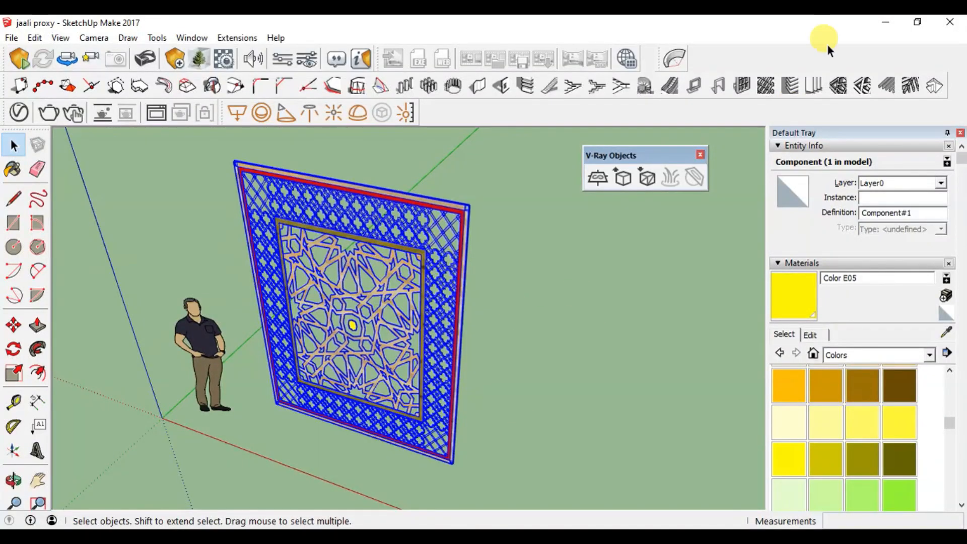
{"action": "left_click", "coordinate": [950, 22]}
{"action": "left_click", "coordinate": [501, 312]}
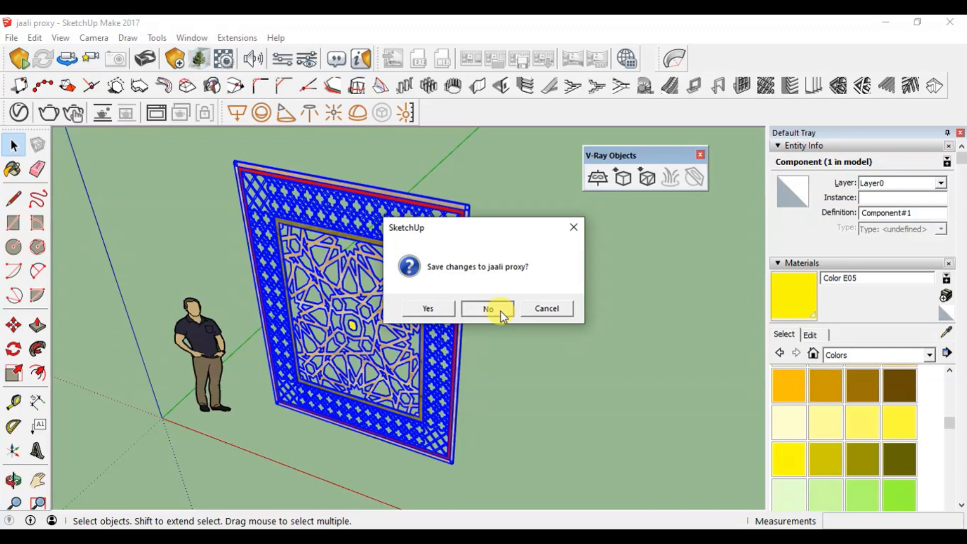
Step: Paste the copied screen beside the existing one in the "jaali" model and delete the existing screen
{"action": "scroll", "coordinate": [376, 405], "scroll_direction": "down", "scroll_amount": 2}
{"action": "middle_click_drag", "start_coordinate": [376, 405], "coordinate": [380, 389]}
{"action": "key", "text": "ctrl+v"}
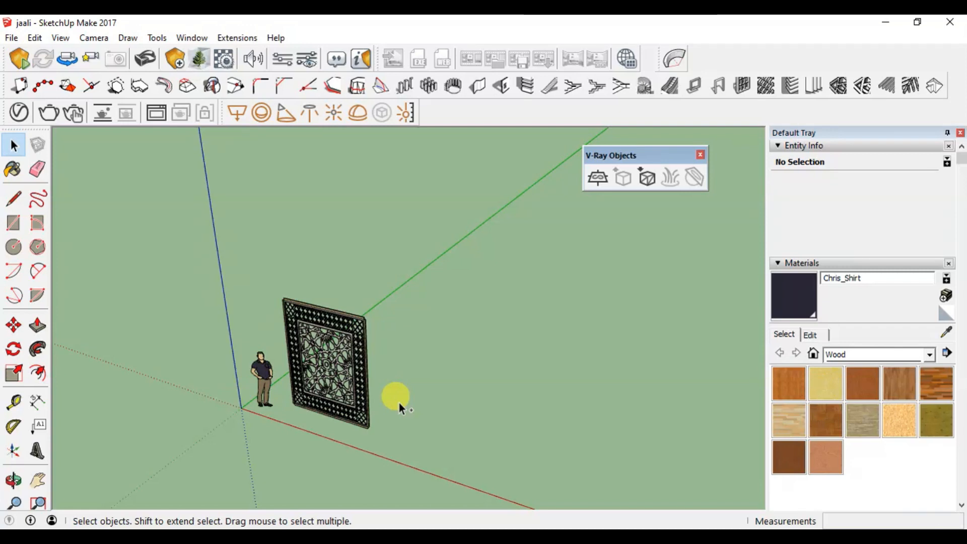
{"action": "left_click", "coordinate": [398, 401]}
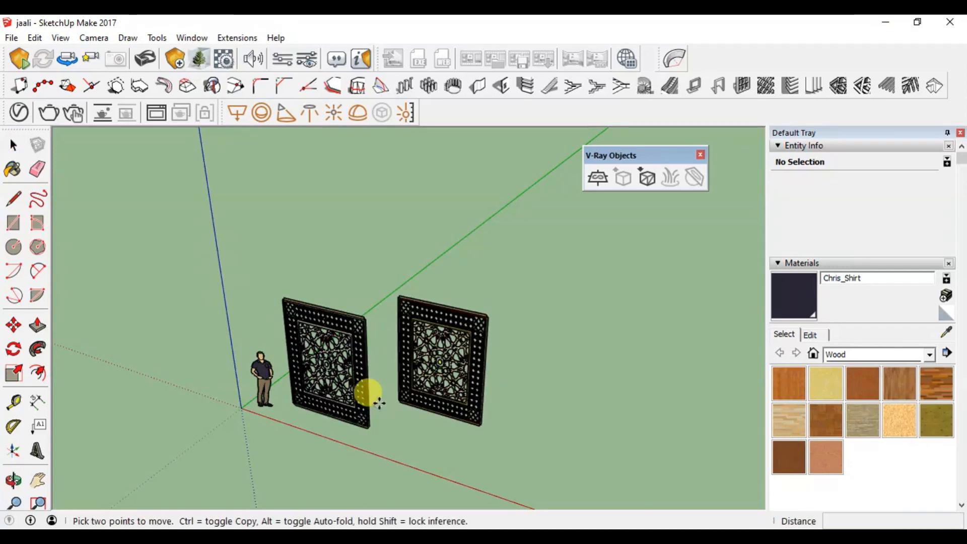
{"action": "left_click", "coordinate": [358, 353]}
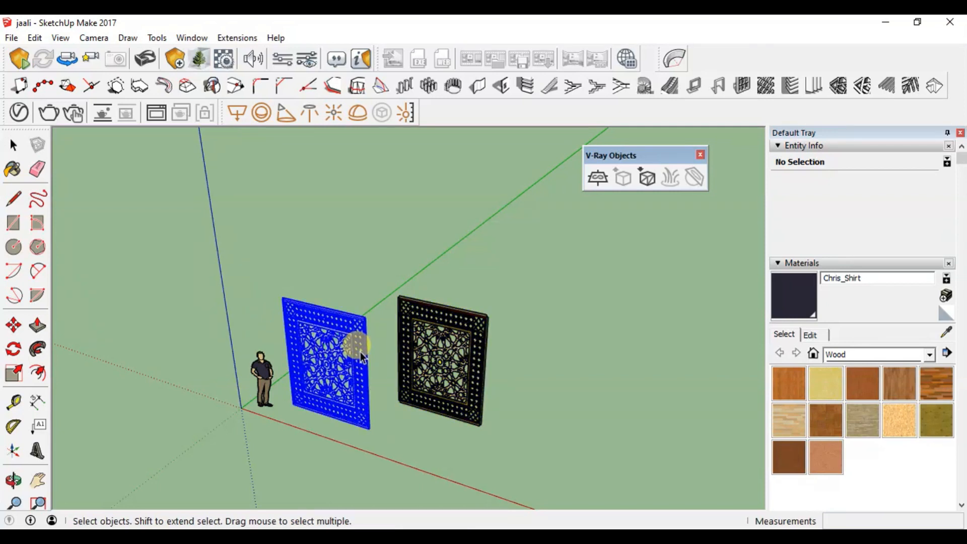
{"action": "key", "text": "Delete"}
Step: Start a V-Ray proxy export of the pasted screen, with "jaali vertex" in the Vray Tutorials folder as its file
{"action": "left_click", "coordinate": [478, 374]}
{"action": "scroll", "coordinate": [469, 382], "scroll_direction": "up", "scroll_amount": 2}
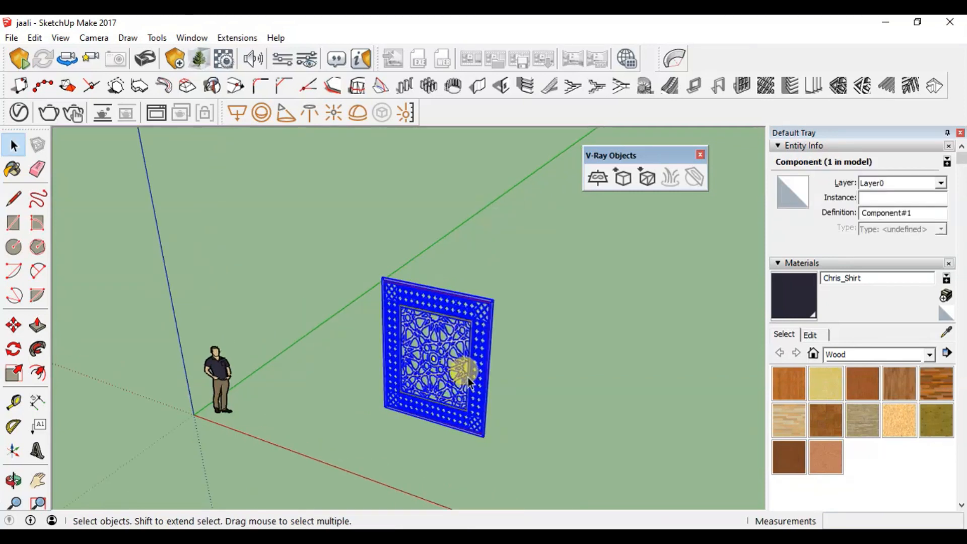
{"action": "scroll", "coordinate": [469, 381], "scroll_direction": "up", "scroll_amount": 3}
{"action": "left_click", "coordinate": [623, 177]}
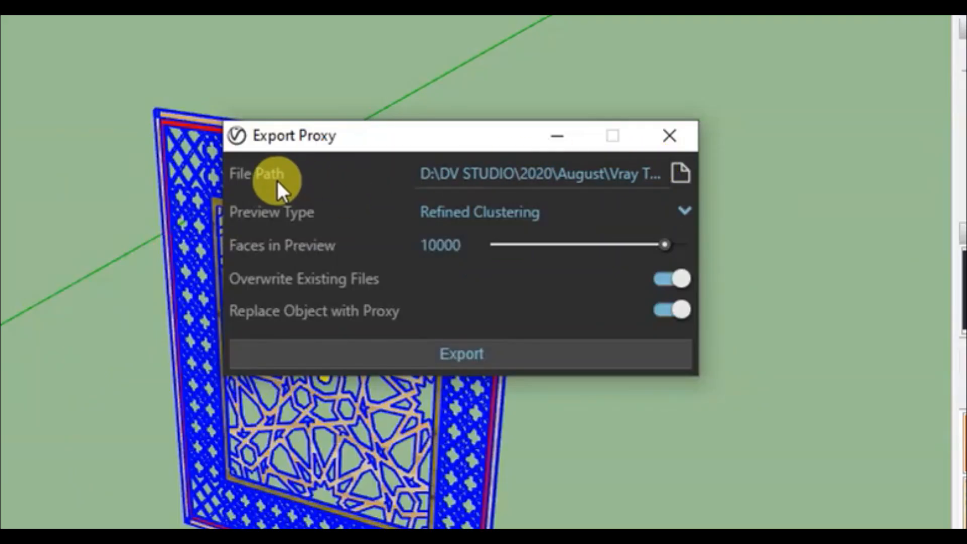
{"action": "left_click", "coordinate": [687, 171]}
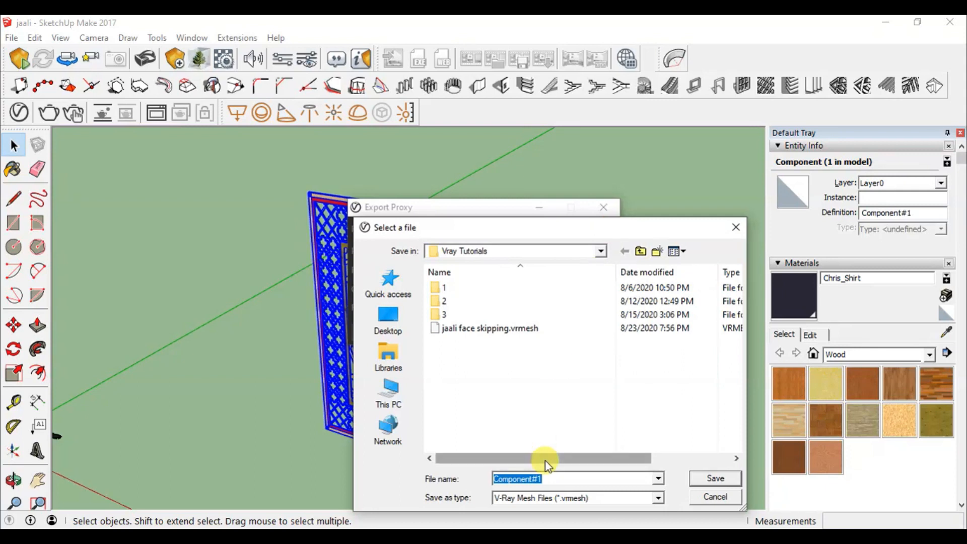
{"action": "type", "text": "jaali"}
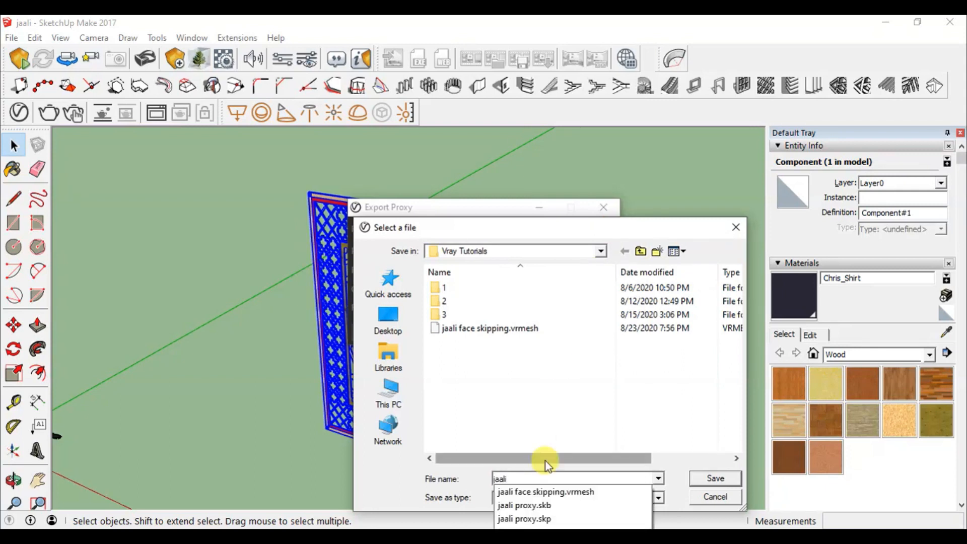
{"action": "type", "text": " vert"}
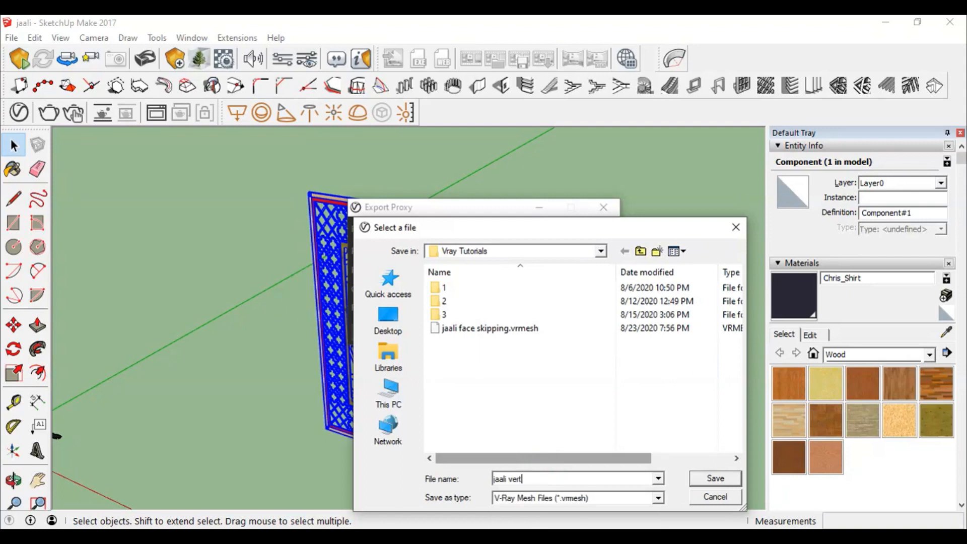
{"action": "type", "text": "ex"}
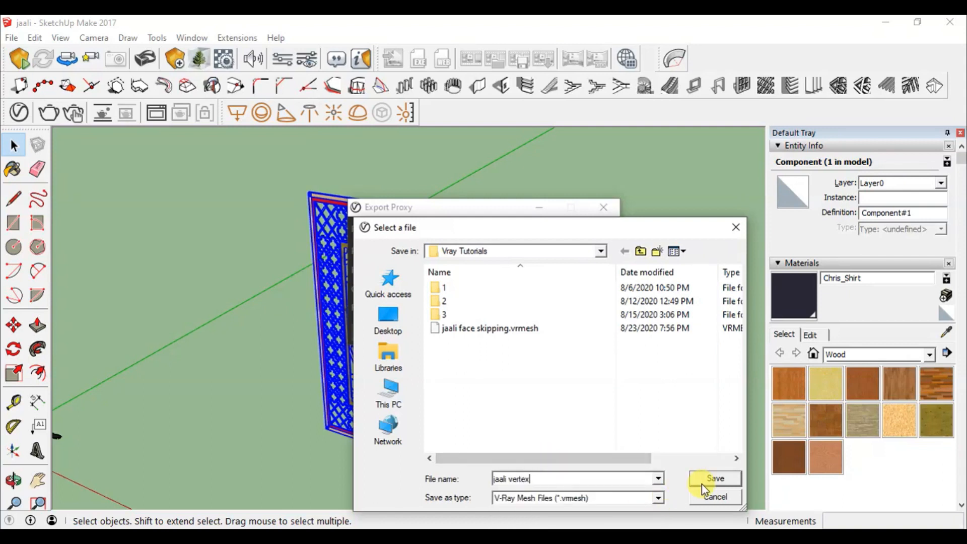
{"action": "left_click", "coordinate": [710, 481]}
Step: Export the proxy with Vertex Clustering preview and 10000 preview faces, replacing the screen with it
{"action": "left_click", "coordinate": [504, 251]}
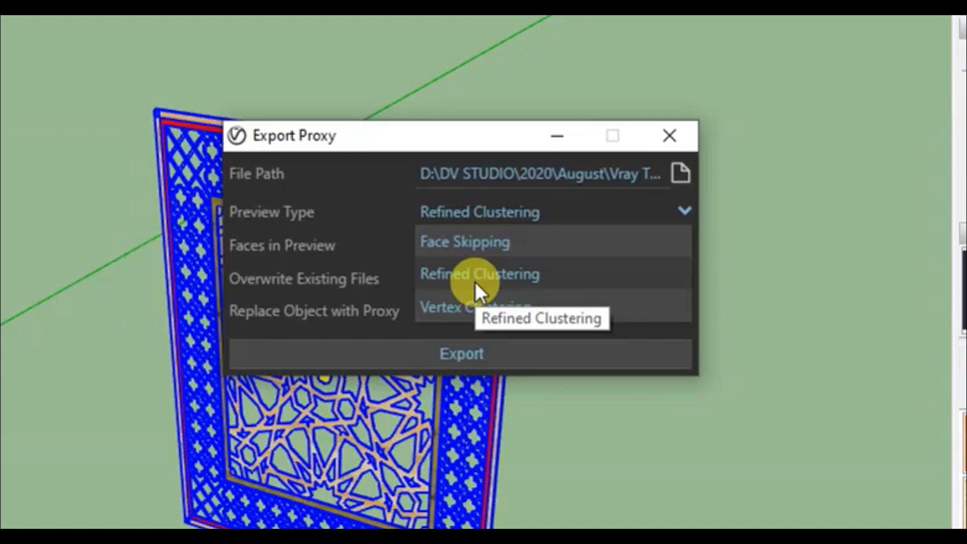
{"action": "left_click", "coordinate": [479, 306]}
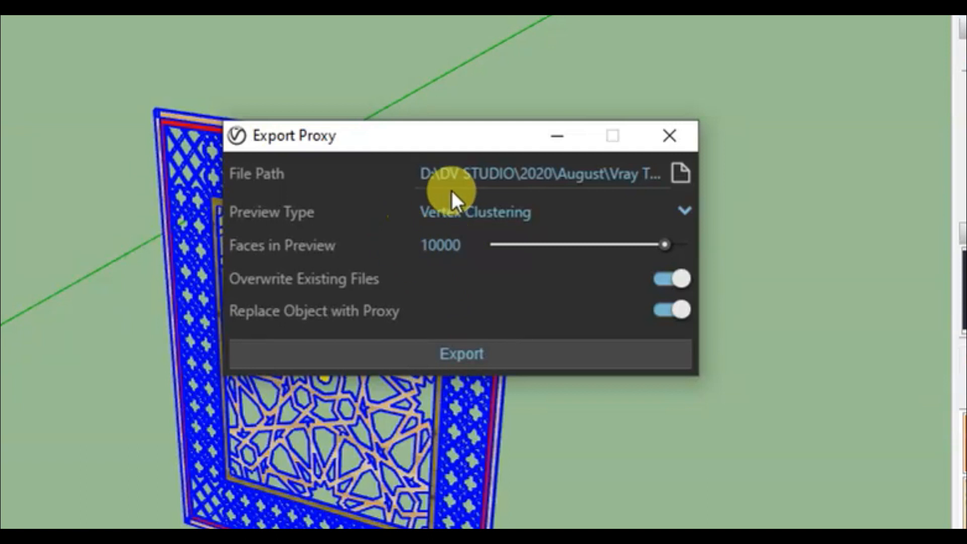
{"action": "left_click", "coordinate": [456, 242]}
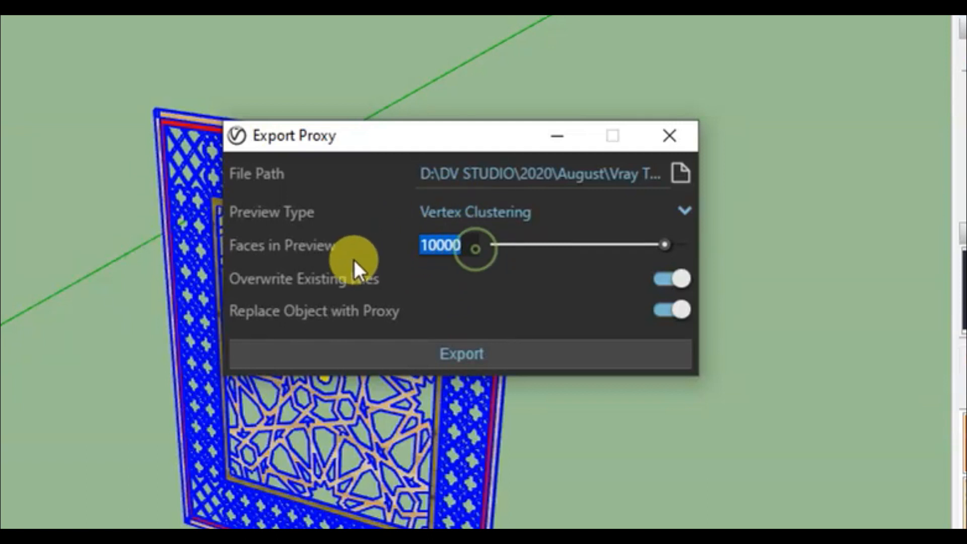
{"action": "left_click", "coordinate": [451, 294]}
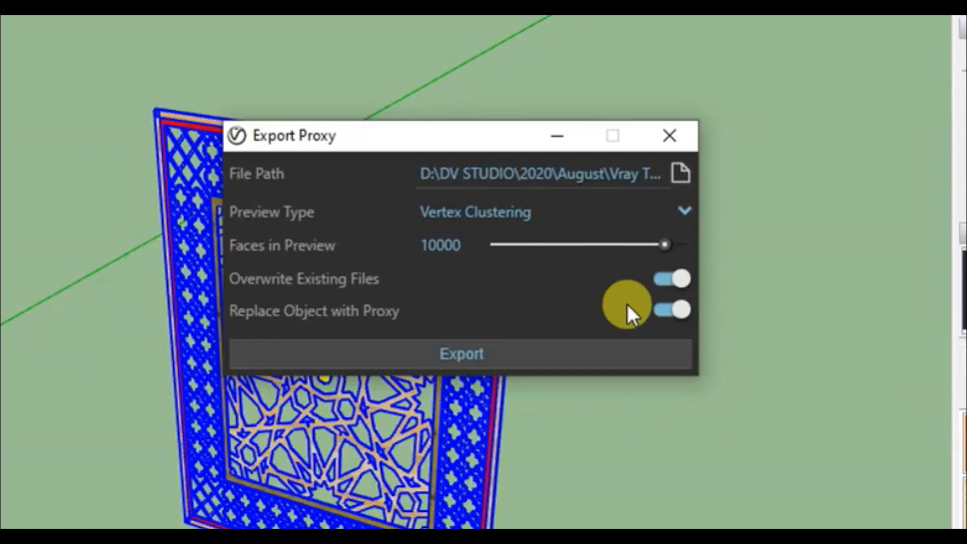
{"action": "left_click", "coordinate": [491, 354]}
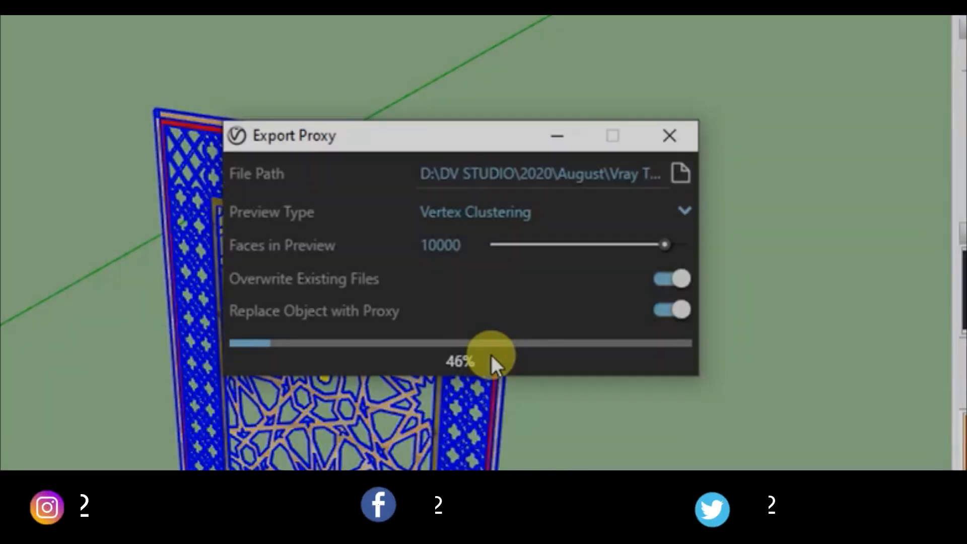
Step: Examine the vertex-clustered proxy preview up close, from the inner lattice and border pattern to the frame corners
{"action": "scroll", "coordinate": [477, 342], "scroll_direction": "up", "scroll_amount": 3}
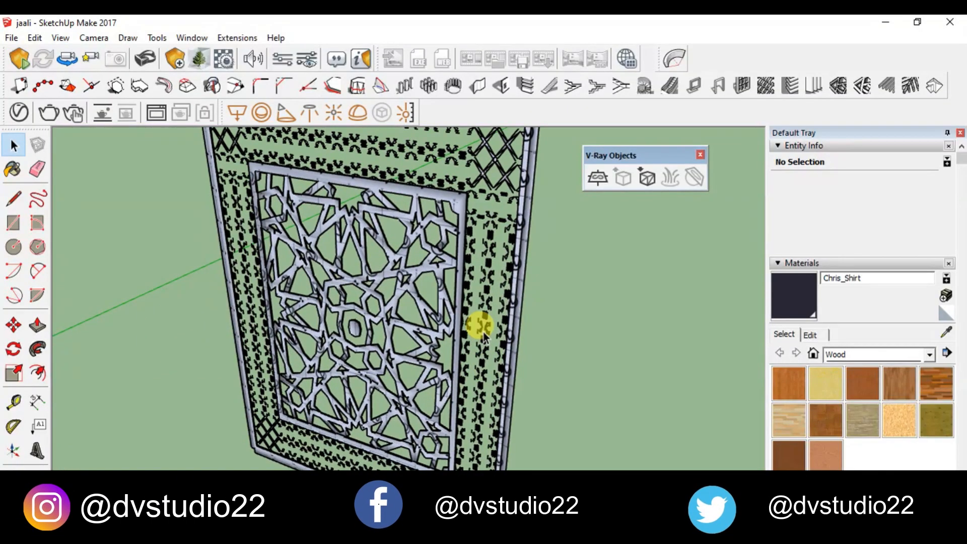
{"action": "scroll", "coordinate": [478, 337], "scroll_direction": "up", "scroll_amount": 3}
{"action": "scroll", "coordinate": [477, 334], "scroll_direction": "up", "scroll_amount": 5}
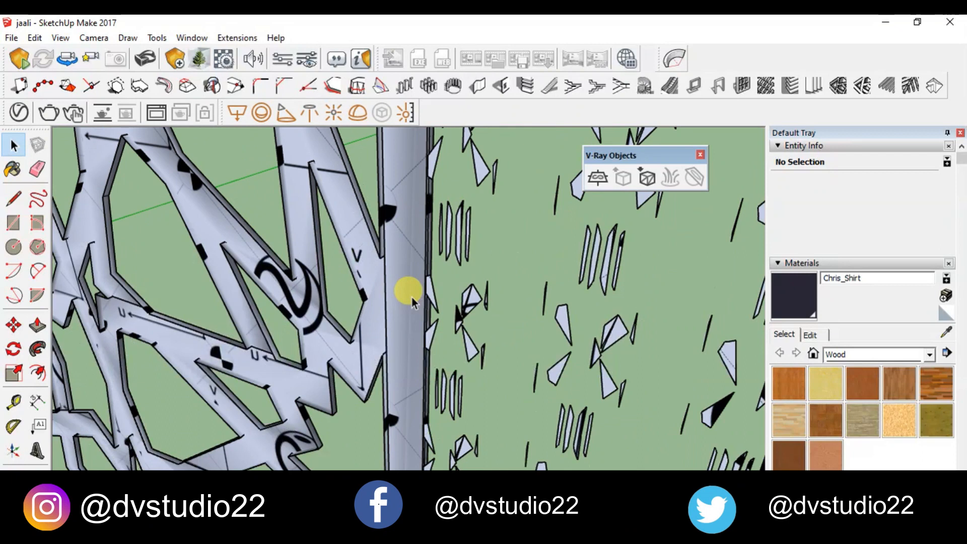
{"action": "scroll", "coordinate": [413, 314], "scroll_direction": "down", "scroll_amount": 6}
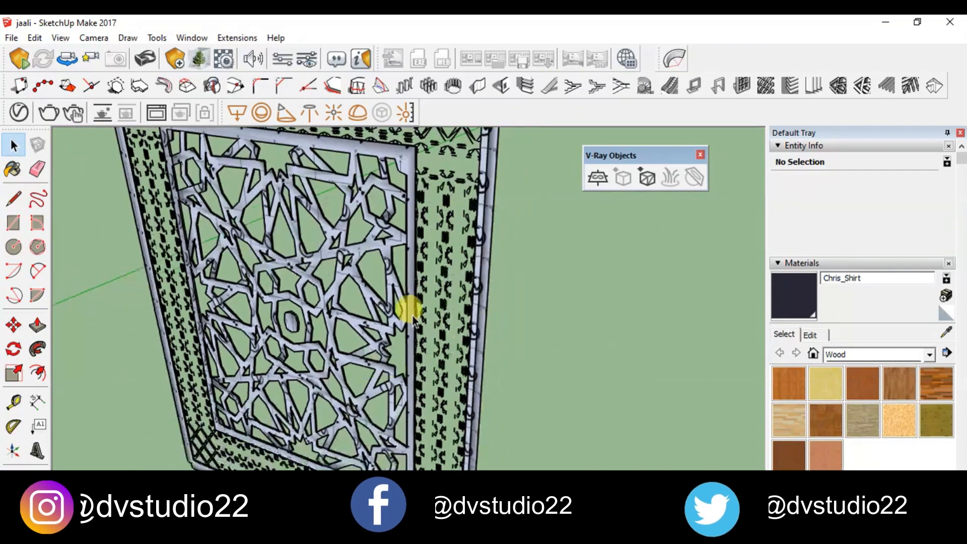
{"action": "scroll", "coordinate": [339, 361], "scroll_direction": "down", "scroll_amount": 4}
{"action": "middle_click_drag", "start_coordinate": [328, 317], "coordinate": [442, 362]}
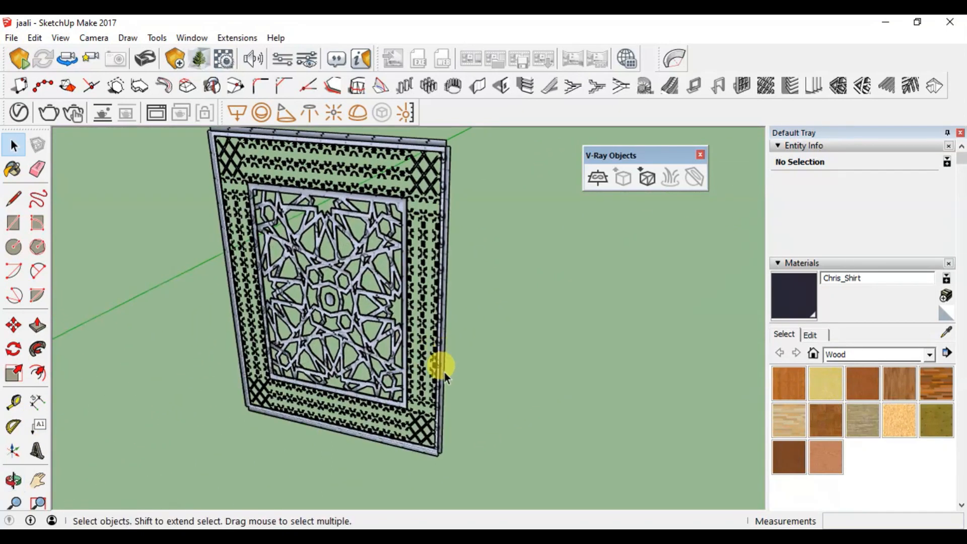
{"action": "scroll", "coordinate": [400, 209], "scroll_direction": "up", "scroll_amount": 5}
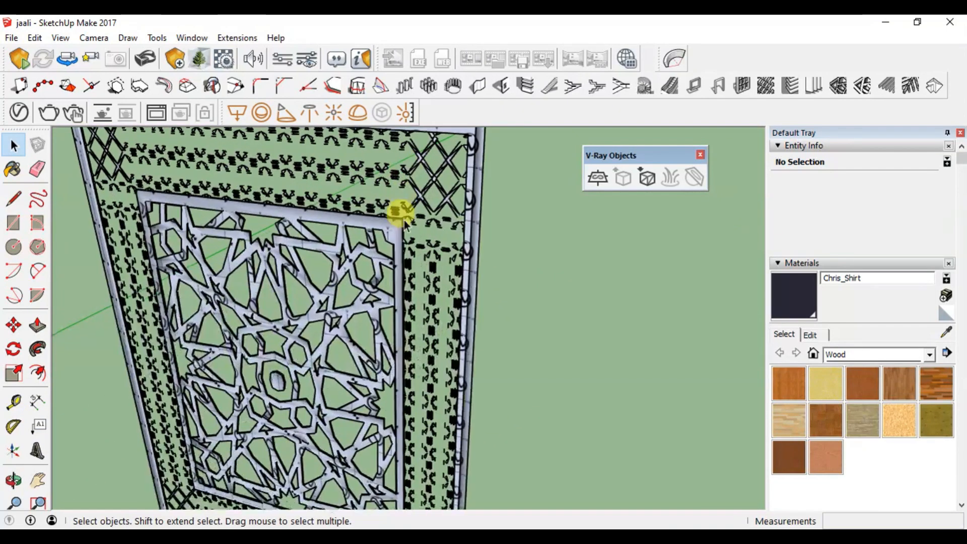
{"action": "scroll", "coordinate": [397, 228], "scroll_direction": "up", "scroll_amount": 2}
{"action": "scroll", "coordinate": [395, 250], "scroll_direction": "up", "scroll_amount": 2}
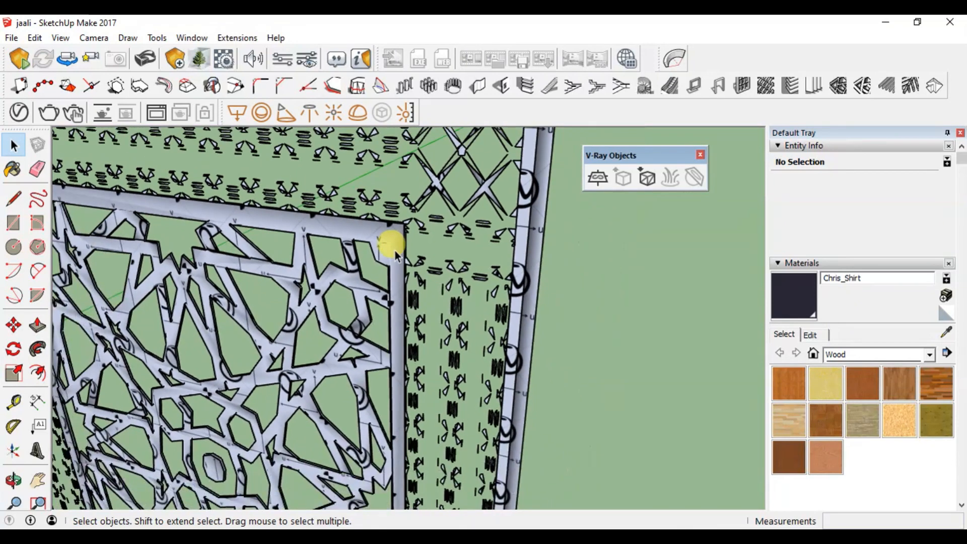
{"action": "scroll", "coordinate": [443, 185], "scroll_direction": "up", "scroll_amount": 2}
{"action": "scroll", "coordinate": [434, 186], "scroll_direction": "up", "scroll_amount": 2}
{"action": "scroll", "coordinate": [363, 266], "scroll_direction": "down", "scroll_amount": 5}
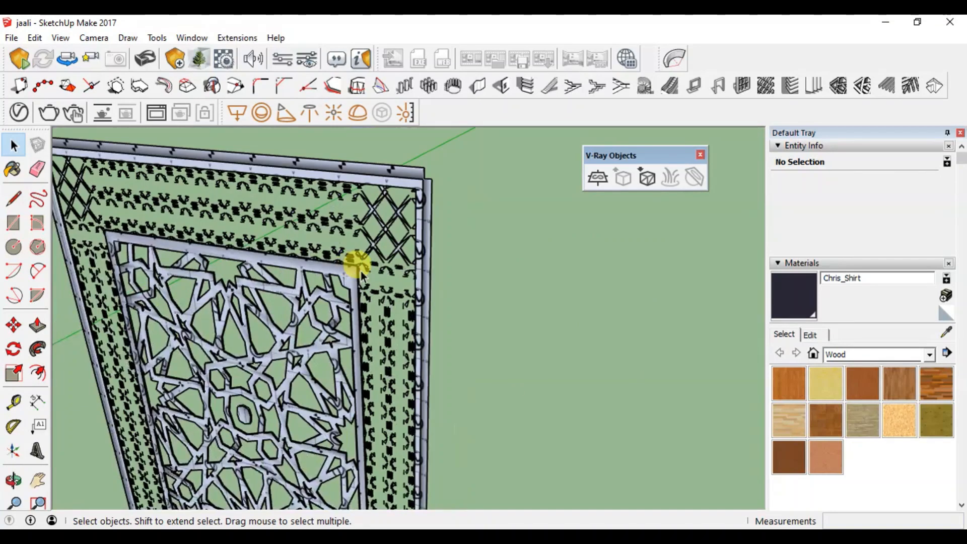
{"action": "scroll", "coordinate": [373, 265], "scroll_direction": "down", "scroll_amount": 3}
{"action": "scroll", "coordinate": [270, 388], "scroll_direction": "up", "scroll_amount": 3}
{"action": "middle_click_drag", "start_coordinate": [270, 388], "coordinate": [325, 380]}
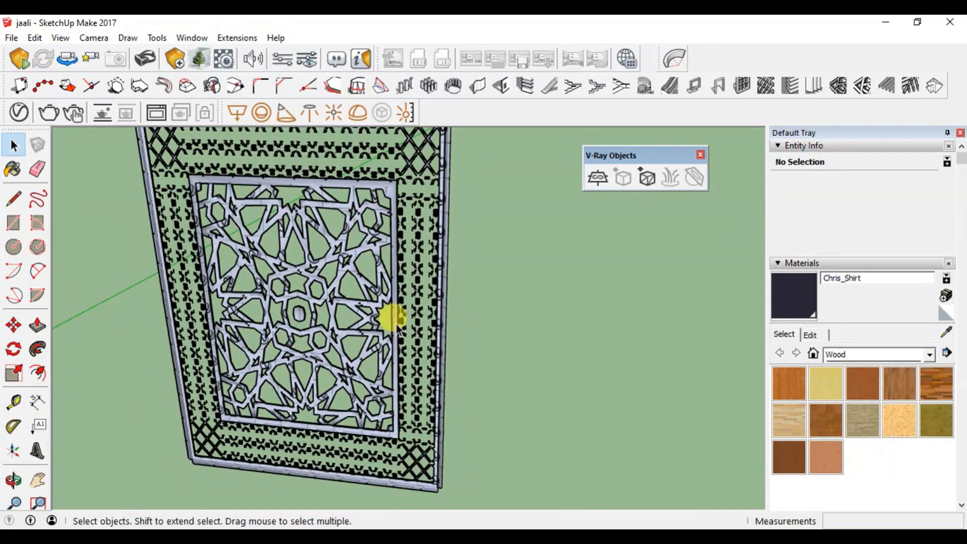
{"action": "mouse_move", "coordinate": [393, 292]}
{"action": "middle_mouse_down"}
{"action": "mouse_move", "coordinate": [423, 328]}
{"action": "mouse_move", "coordinate": [392, 371]}
{"action": "middle_mouse_up"}
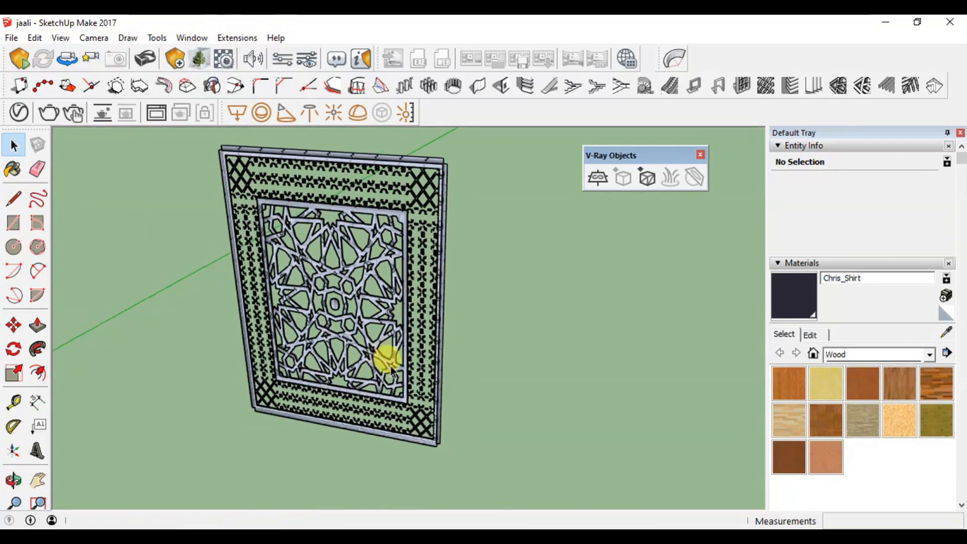
Step: Open the geometry settings of the "jaali vertex" proxy in the V-Ray Asset Editor with its Proxy parameters shown
{"action": "left_click", "coordinate": [20, 113]}
{"action": "left_click_drag", "start_coordinate": [446, 41], "coordinate": [138, 54]}
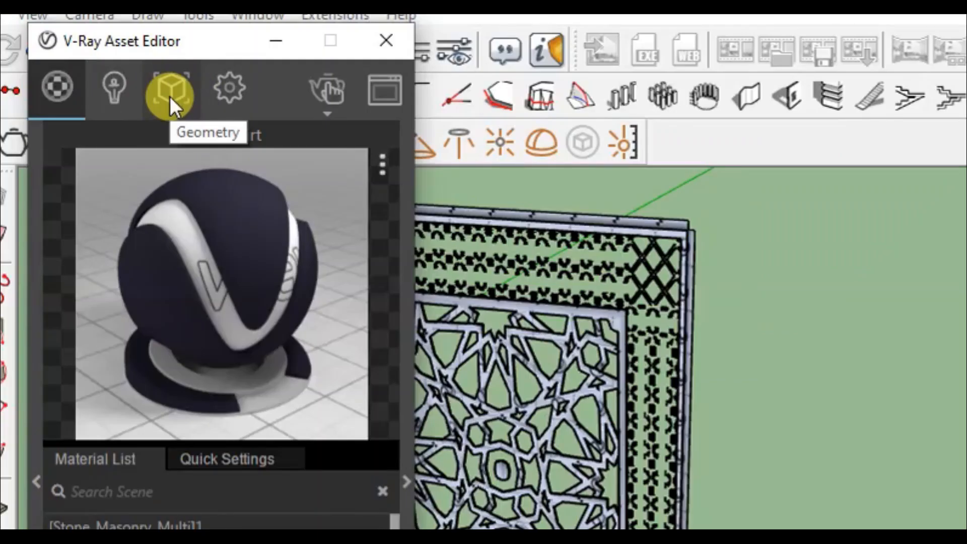
{"action": "left_click", "coordinate": [170, 95]}
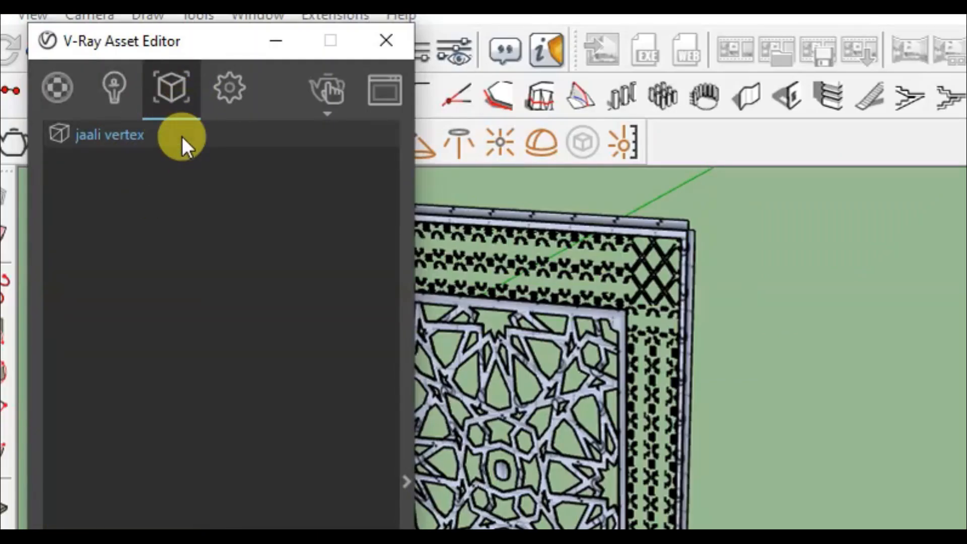
{"action": "left_click", "coordinate": [677, 368]}
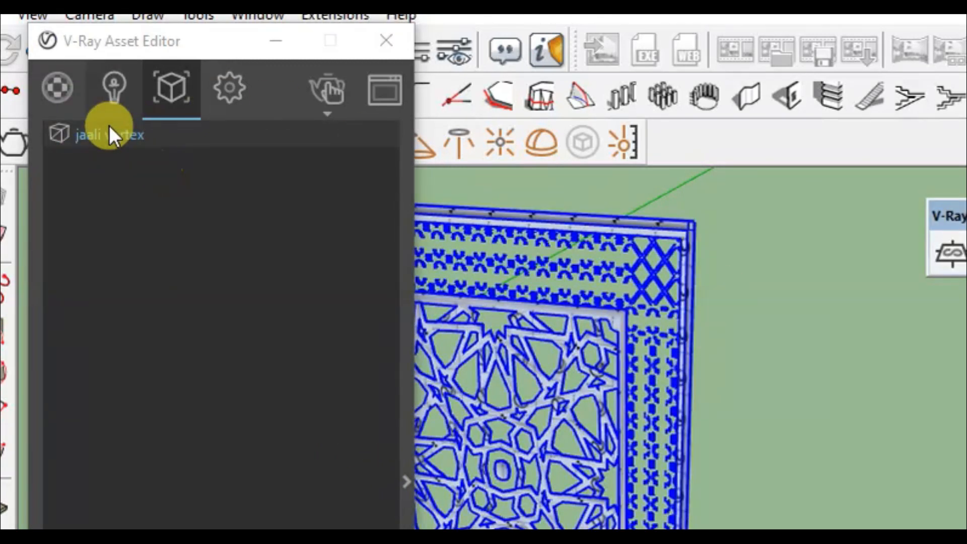
{"action": "left_click", "coordinate": [405, 487]}
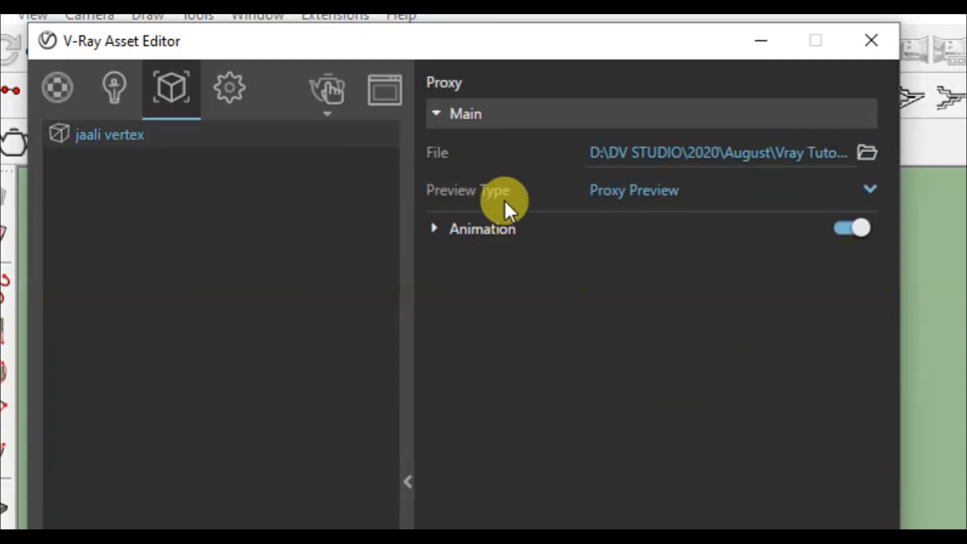
Step: Place the Asset Editor beside the screen and set the "jaali vertex" proxy's preview type to Bounding Box
{"action": "mouse_move", "coordinate": [516, 37]}
{"action": "left_mouse_down"}
{"action": "mouse_move", "coordinate": [468, 87]}
{"action": "mouse_move", "coordinate": [728, 36]}
{"action": "left_mouse_up"}
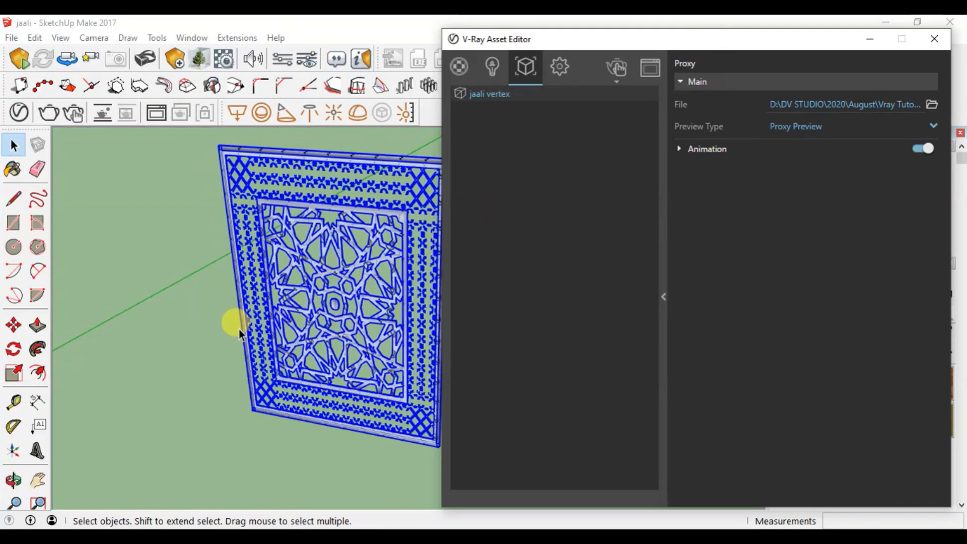
{"action": "scroll", "coordinate": [154, 348], "scroll_direction": "down", "scroll_amount": 3}
{"action": "scroll", "coordinate": [281, 303], "scroll_direction": "up", "scroll_amount": 5}
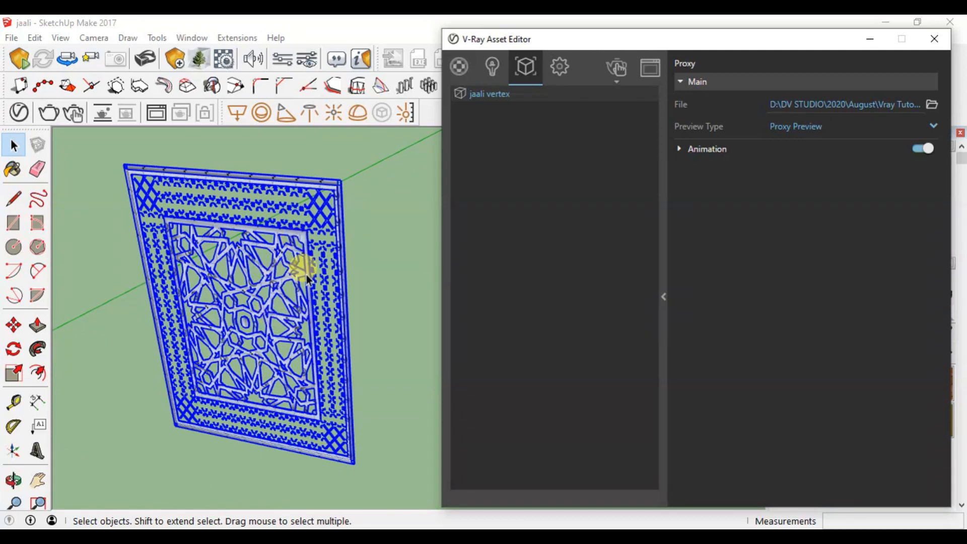
{"action": "left_click", "coordinate": [383, 219]}
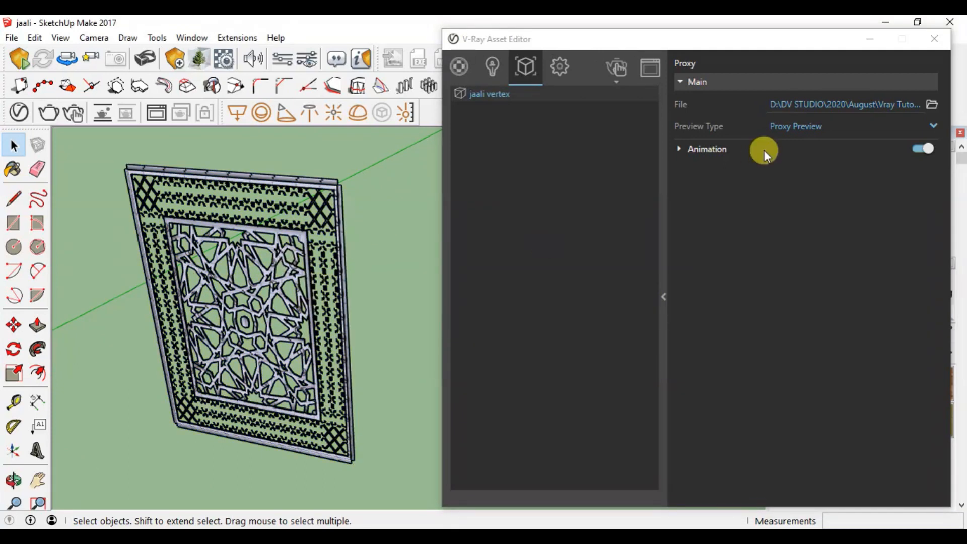
{"action": "left_click", "coordinate": [784, 126]}
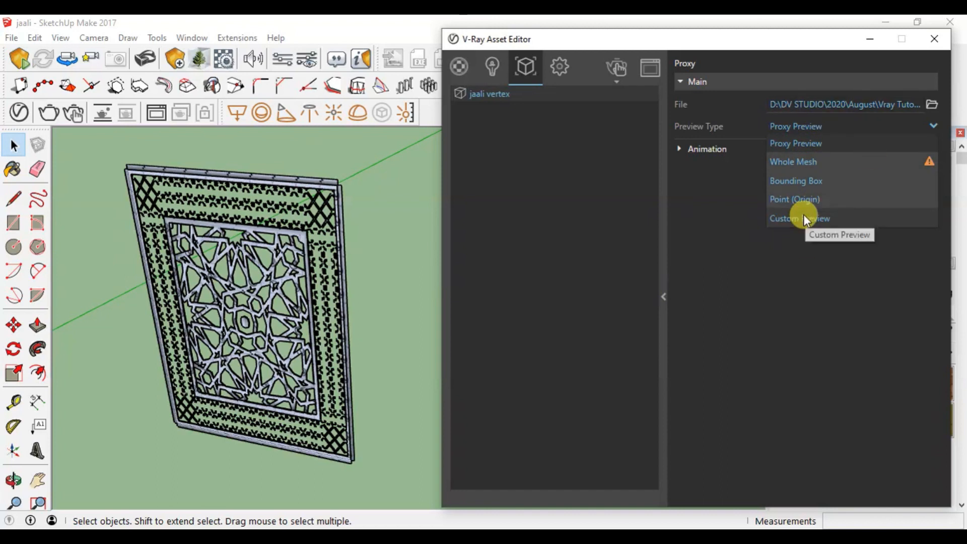
{"action": "left_click", "coordinate": [806, 183]}
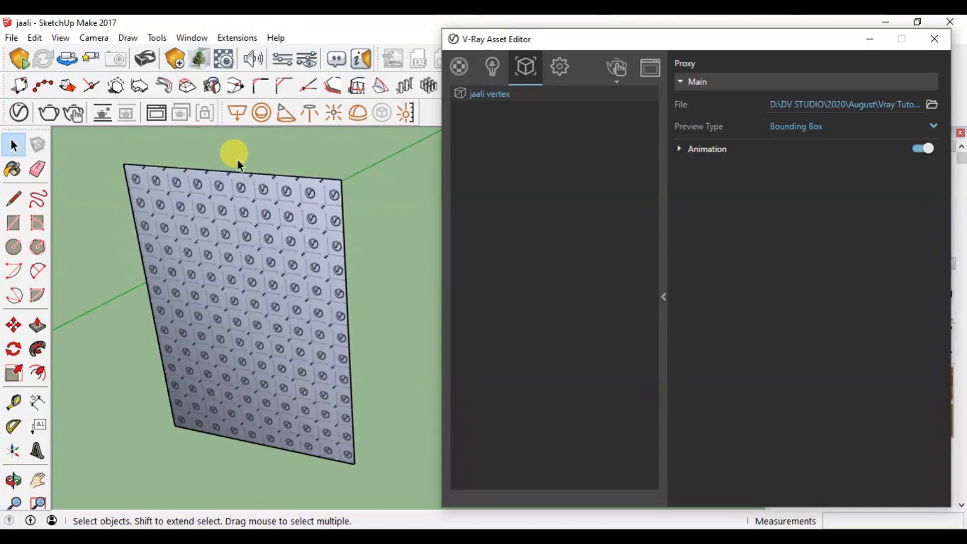
Step: Examine the "jaali vertex" proxy's bounding-box preview from the side and up close at its lower outer corner
{"action": "middle_click_drag", "start_coordinate": [252, 353], "coordinate": [262, 431]}
{"action": "key", "text": "space"}
{"action": "scroll", "coordinate": [313, 274], "scroll_direction": "up", "scroll_amount": 3}
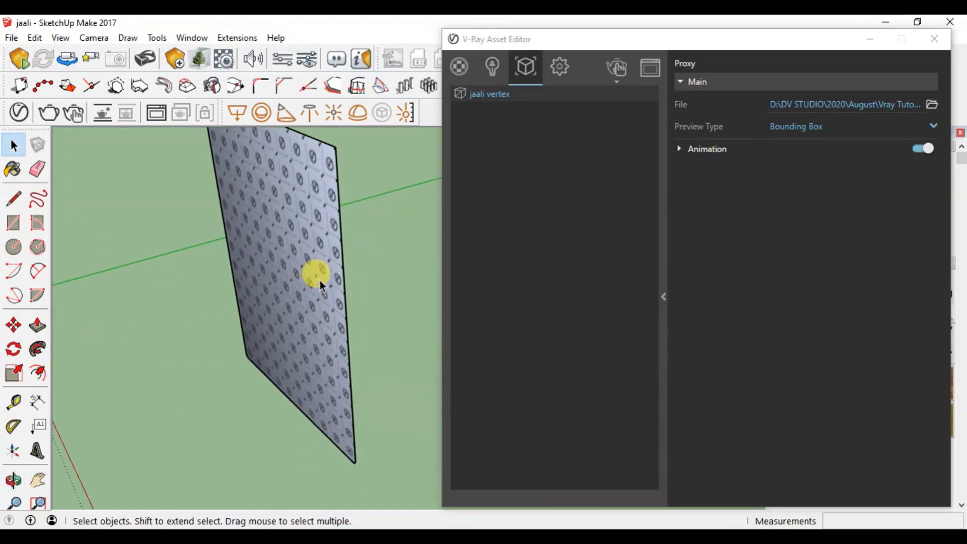
{"action": "scroll", "coordinate": [303, 303], "scroll_direction": "down", "scroll_amount": 3}
{"action": "mouse_move", "coordinate": [302, 308]}
{"action": "middle_mouse_down"}
{"action": "mouse_move", "coordinate": [263, 291]}
{"action": "mouse_move", "coordinate": [129, 339]}
{"action": "mouse_move", "coordinate": [323, 326]}
{"action": "mouse_move", "coordinate": [335, 287]}
{"action": "mouse_move", "coordinate": [320, 303]}
{"action": "middle_mouse_up"}
{"action": "scroll", "coordinate": [337, 431], "scroll_direction": "up", "scroll_amount": 5}
{"action": "scroll", "coordinate": [346, 435], "scroll_direction": "up", "scroll_amount": 8}
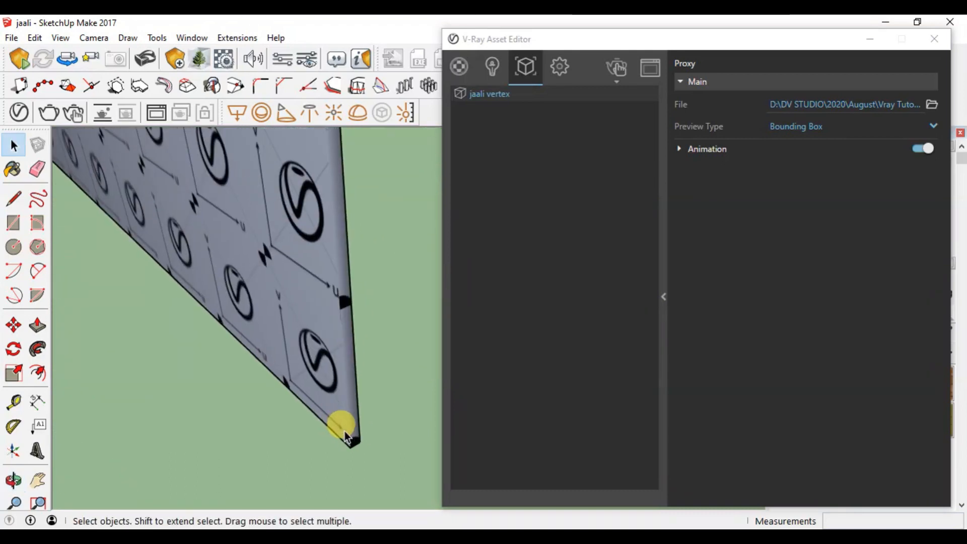
{"action": "scroll", "coordinate": [328, 385], "scroll_direction": "down", "scroll_amount": 3}
Step: Select the bounding-box proxy and move it a short distance by its lower corner endpoint
{"action": "left_click", "coordinate": [348, 429]}
{"action": "scroll", "coordinate": [343, 438], "scroll_direction": "up", "scroll_amount": 4}
{"action": "scroll", "coordinate": [342, 441], "scroll_direction": "up", "scroll_amount": 1}
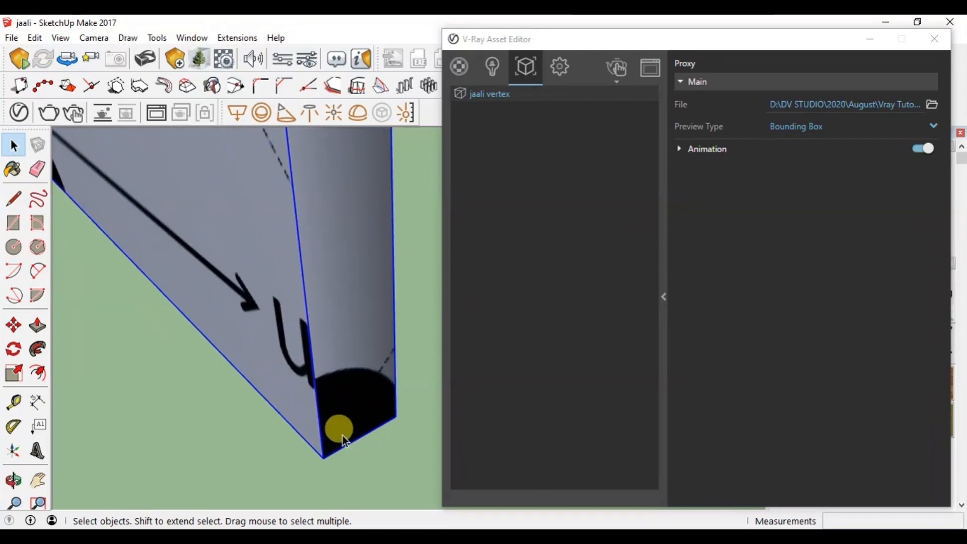
{"action": "key", "text": "m"}
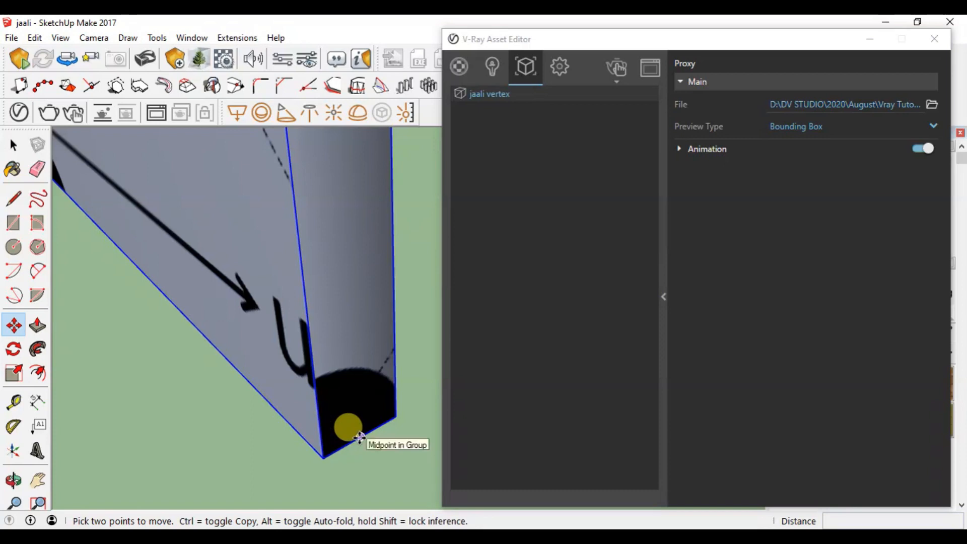
{"action": "left_click", "coordinate": [325, 455]}
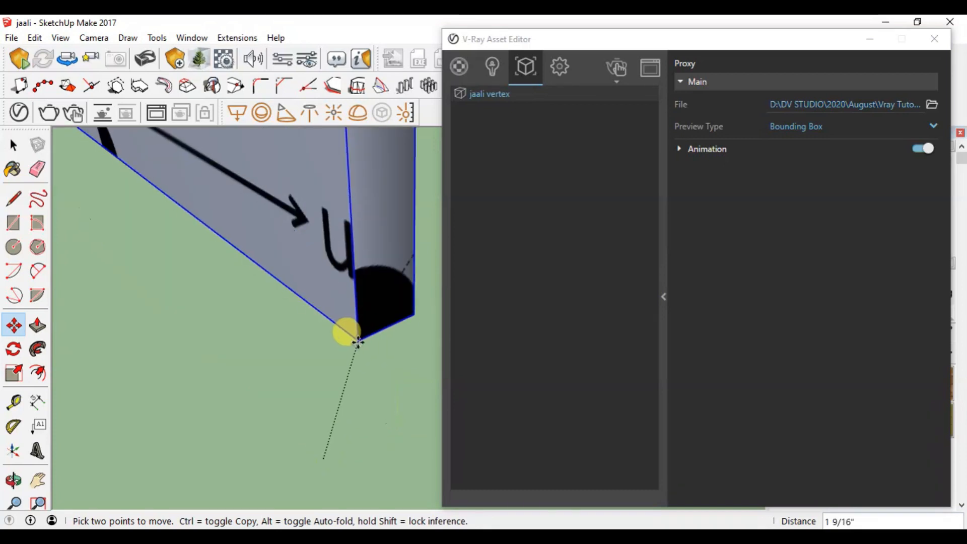
{"action": "left_click", "coordinate": [320, 348]}
{"action": "key", "text": "space"}
{"action": "scroll", "coordinate": [330, 455], "scroll_direction": "down", "scroll_amount": 3}
{"action": "scroll", "coordinate": [317, 380], "scroll_direction": "up", "scroll_amount": 3}
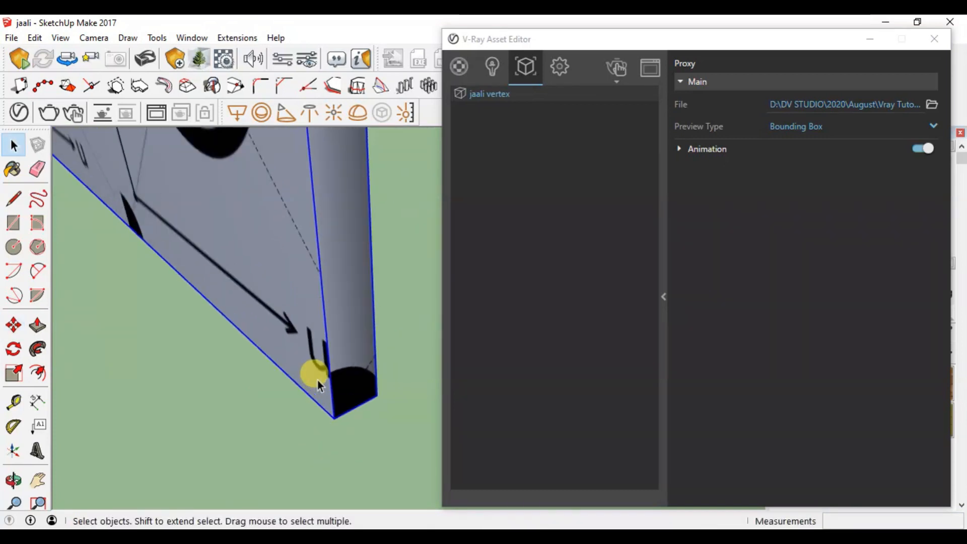
Step: Set the "jaali vertex" proxy's preview type to Proxy Preview and refresh its display in the model
{"action": "left_click", "coordinate": [801, 126]}
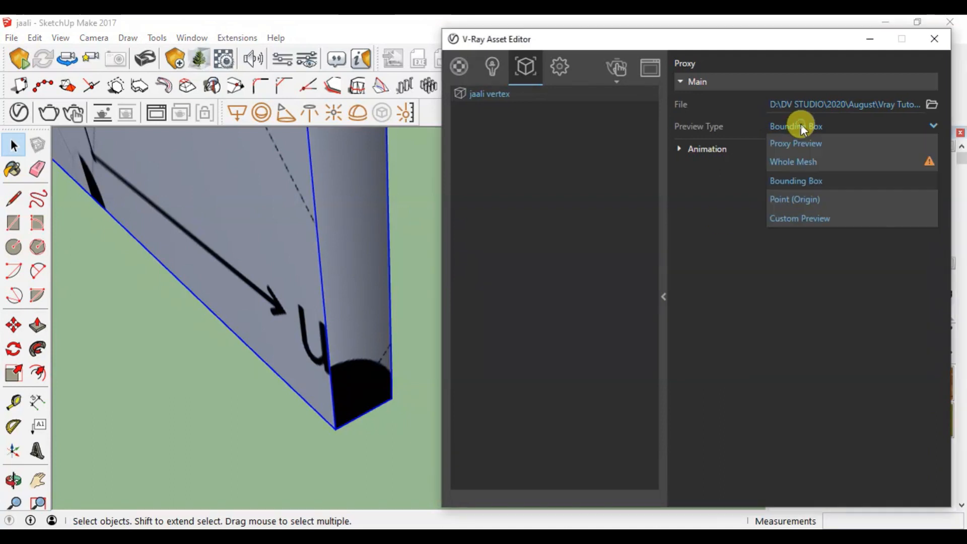
{"action": "left_click", "coordinate": [811, 143]}
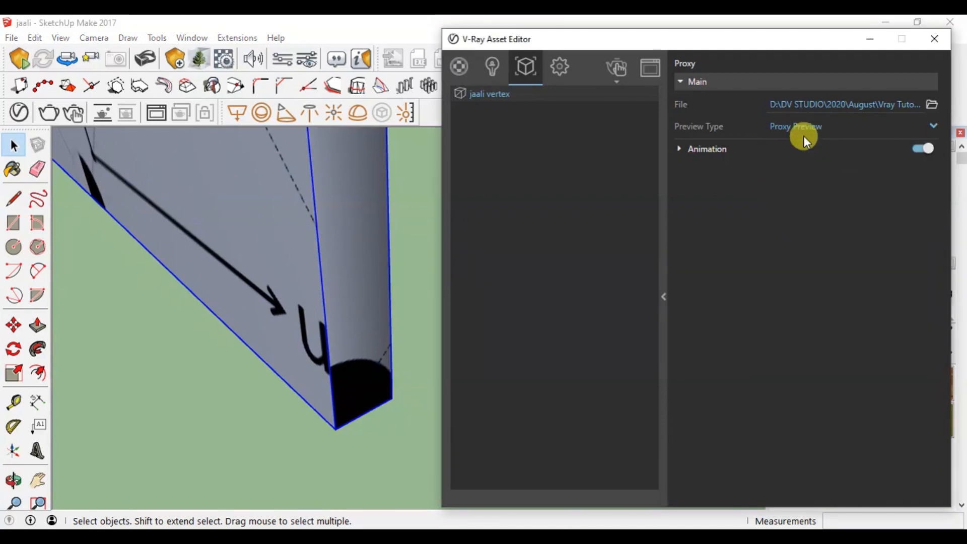
{"action": "left_click", "coordinate": [319, 436]}
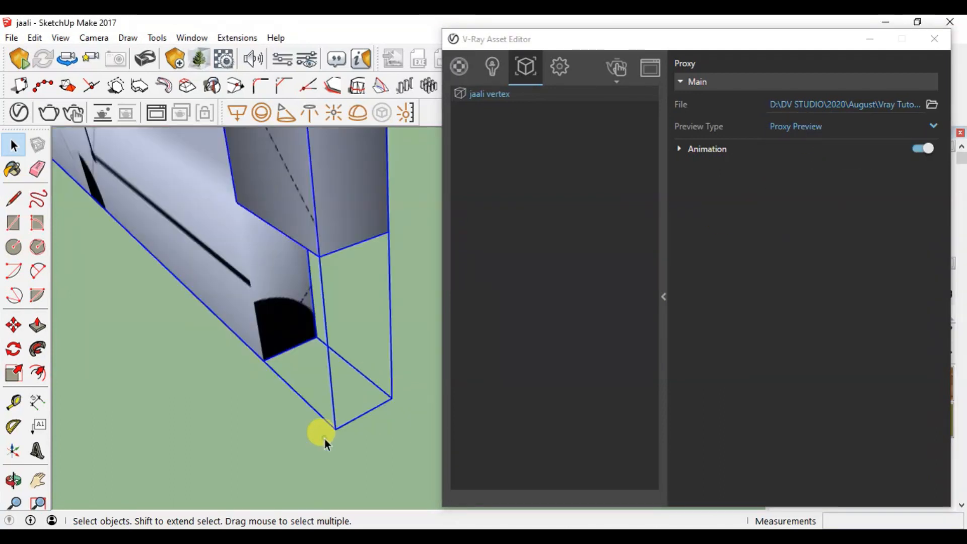
Step: Select the proxy in its Proxy Preview display and check its lower corner for snap points with the Move tool
{"action": "scroll", "coordinate": [320, 443], "scroll_direction": "down", "scroll_amount": 4}
{"action": "scroll", "coordinate": [322, 446], "scroll_direction": "up", "scroll_amount": 3}
{"action": "middle_click_drag", "start_coordinate": [302, 371], "coordinate": [320, 398]}
{"action": "scroll", "coordinate": [299, 381], "scroll_direction": "down", "scroll_amount": 3}
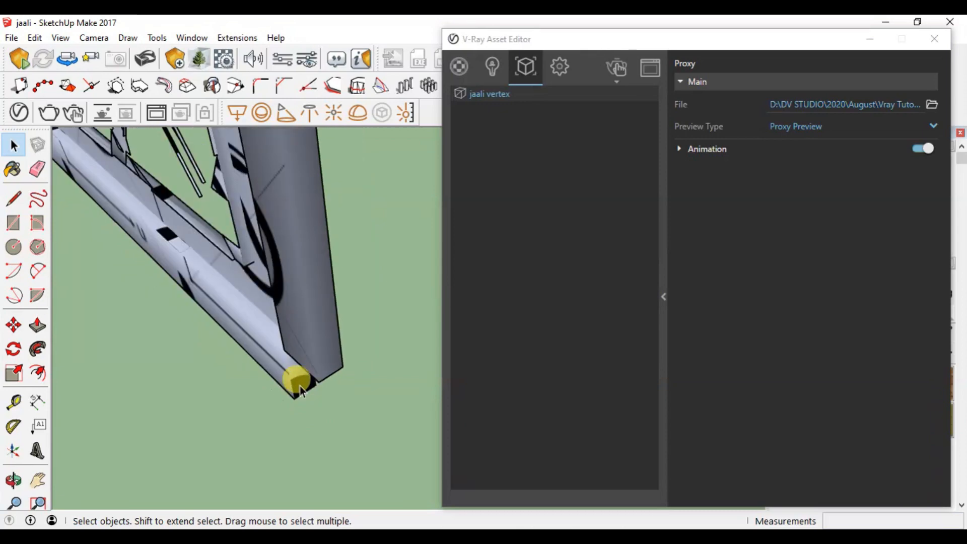
{"action": "left_click", "coordinate": [301, 385]}
{"action": "scroll", "coordinate": [300, 385], "scroll_direction": "up", "scroll_amount": 3}
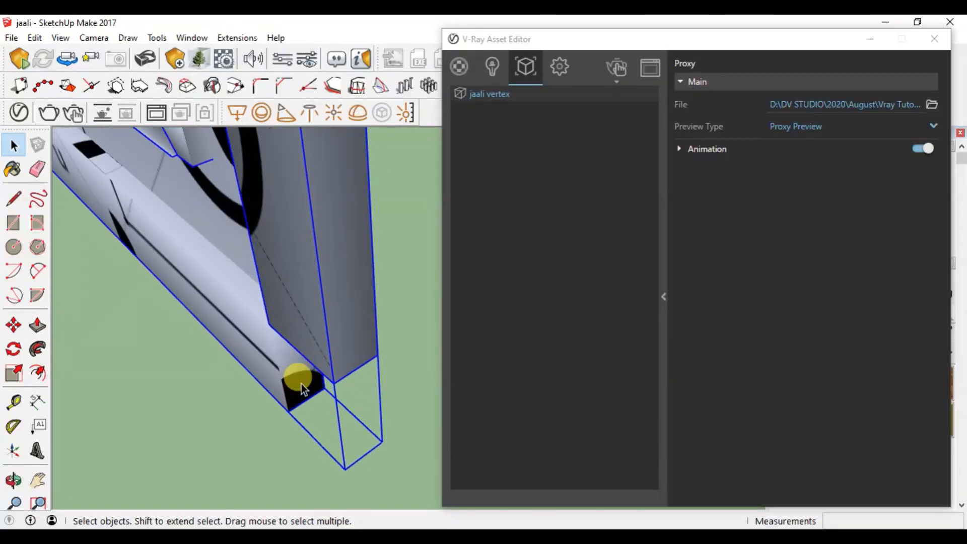
{"action": "key", "text": "m"}
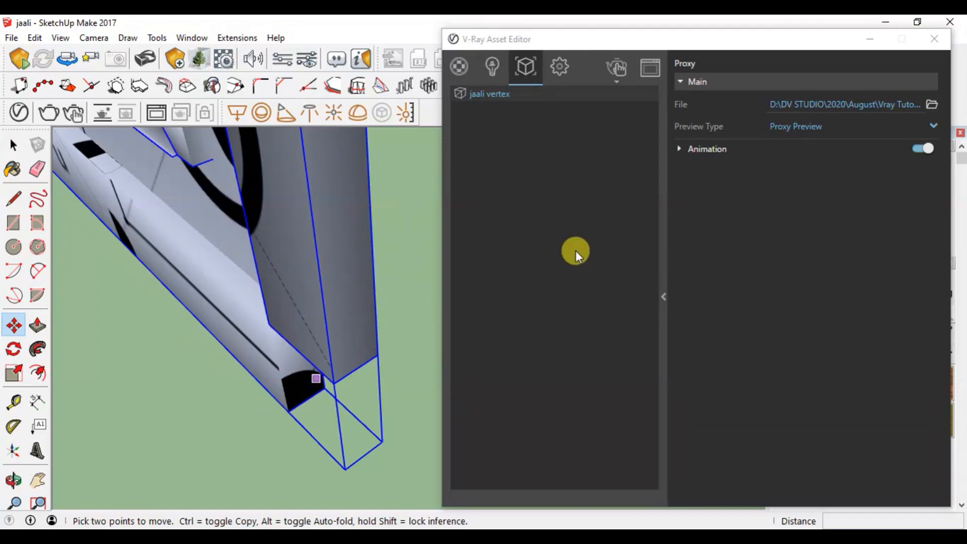
Step: Set the proxy's preview type back to Bounding Box and inspect its lower corner
{"action": "left_click", "coordinate": [790, 126]}
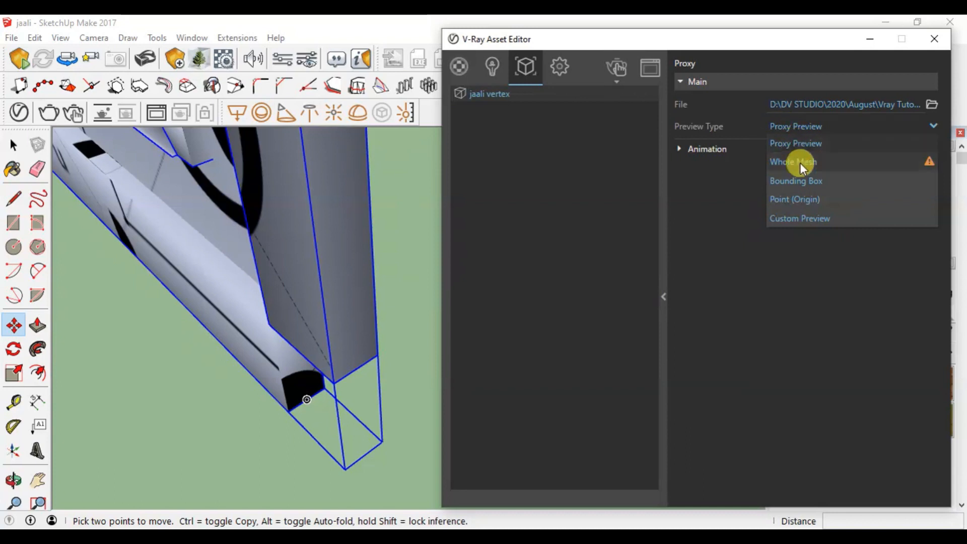
{"action": "left_click", "coordinate": [806, 182]}
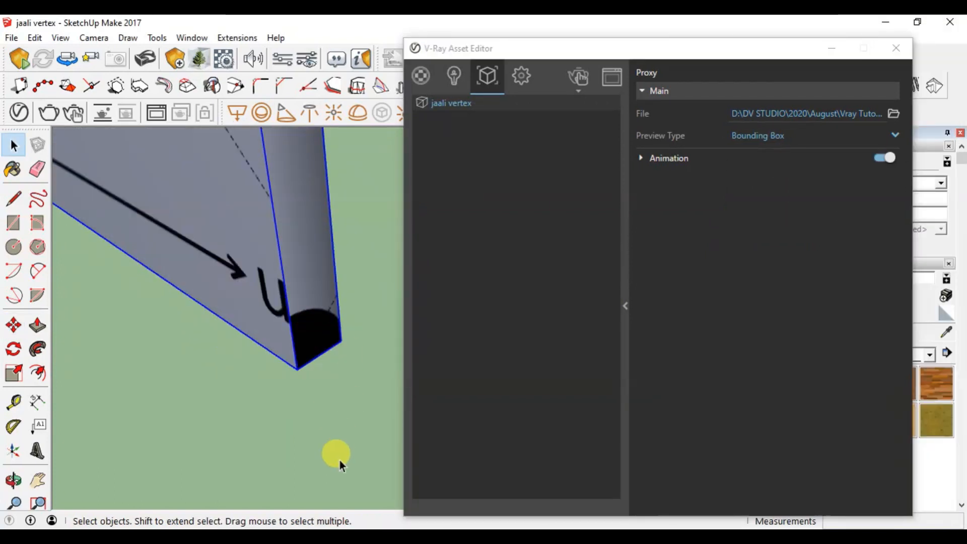
{"action": "scroll", "coordinate": [308, 355], "scroll_direction": "up", "scroll_amount": 6}
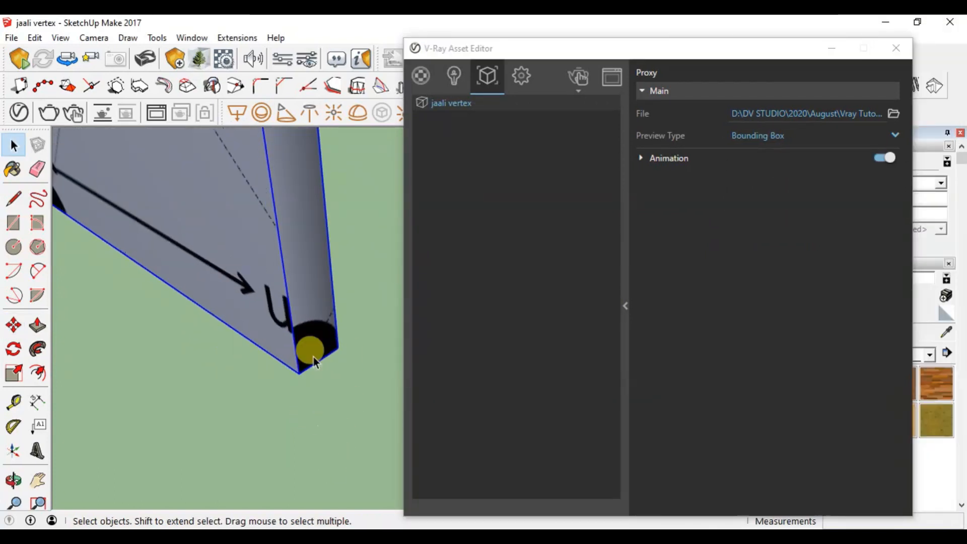
{"action": "scroll", "coordinate": [311, 365], "scroll_direction": "down", "scroll_amount": 5}
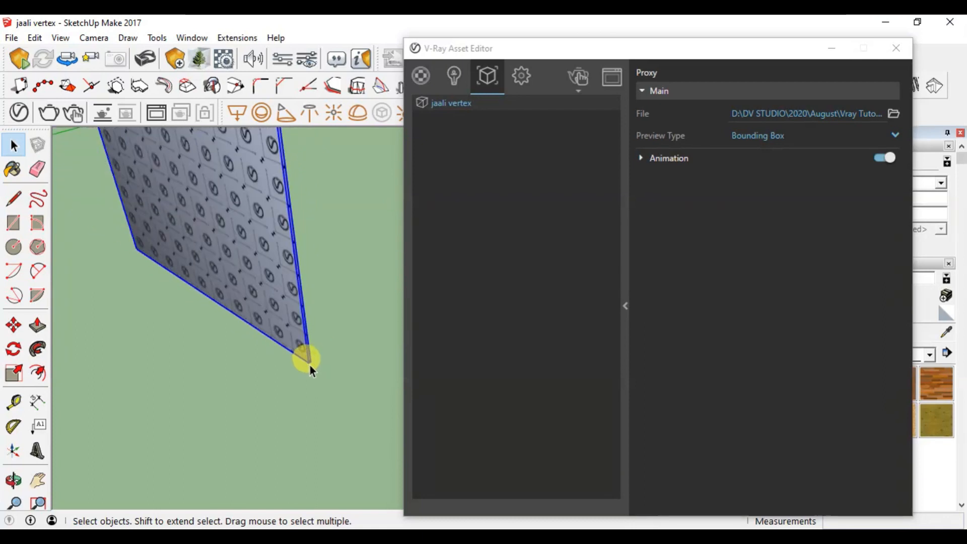
Step: Copy the bounding-box proxy about 9' 5" along the red axis
{"action": "scroll", "coordinate": [259, 280], "scroll_direction": "down", "scroll_amount": 2}
{"action": "mouse_move", "coordinate": [259, 280]}
{"action": "middle_mouse_down"}
{"action": "mouse_move", "coordinate": [317, 265]}
{"action": "mouse_move", "coordinate": [320, 356]}
{"action": "middle_mouse_up"}
{"action": "scroll", "coordinate": [319, 358], "scroll_direction": "down", "scroll_amount": 2}
{"action": "scroll", "coordinate": [171, 202], "scroll_direction": "up", "scroll_amount": 3}
{"action": "scroll", "coordinate": [257, 341], "scroll_direction": "down", "scroll_amount": 2}
{"action": "mouse_move", "coordinate": [257, 341]}
{"action": "middle_mouse_down"}
{"action": "mouse_move", "coordinate": [371, 183]}
{"action": "mouse_move", "coordinate": [406, 319]}
{"action": "mouse_move", "coordinate": [243, 345]}
{"action": "mouse_move", "coordinate": [309, 318]}
{"action": "mouse_move", "coordinate": [255, 331]}
{"action": "middle_mouse_up"}
{"action": "scroll", "coordinate": [232, 313], "scroll_direction": "down", "scroll_amount": 2}
{"action": "scroll", "coordinate": [233, 335], "scroll_direction": "down", "scroll_amount": 2}
{"action": "key", "text": "m"}
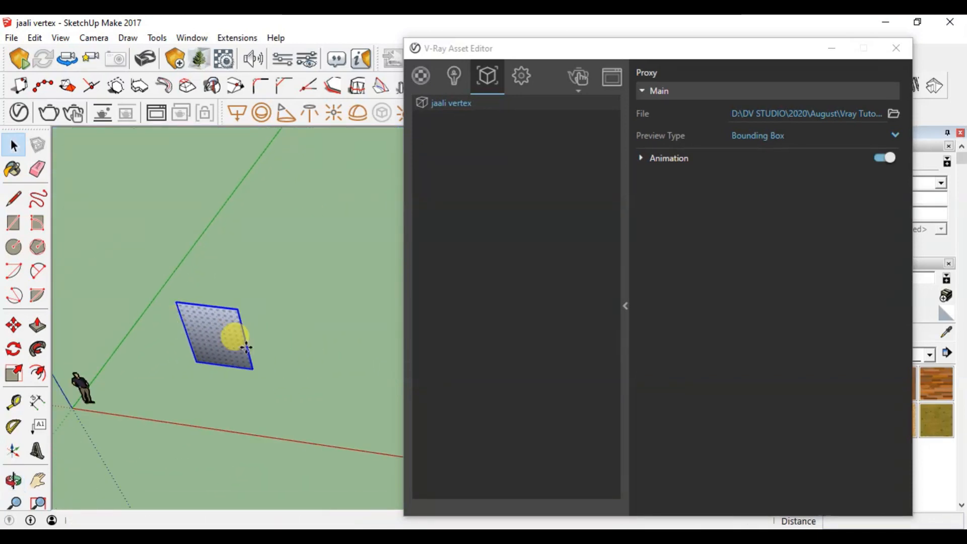
{"action": "scroll", "coordinate": [199, 350], "scroll_direction": "down", "scroll_amount": 1}
{"action": "left_click", "coordinate": [209, 368]}
{"action": "key", "text": "ctrl"}
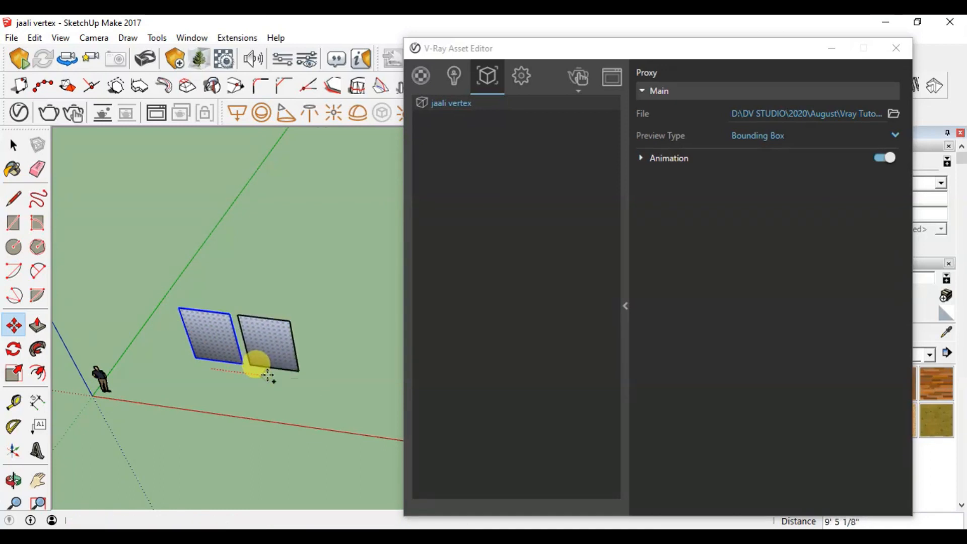
{"action": "left_click", "coordinate": [287, 371]}
Step: Add two more copies of the proxy along the red axis at similar spacing to make a row of four
{"action": "left_click", "coordinate": [287, 371]}
{"action": "key", "text": "ctrl"}
{"action": "left_click", "coordinate": [322, 379]}
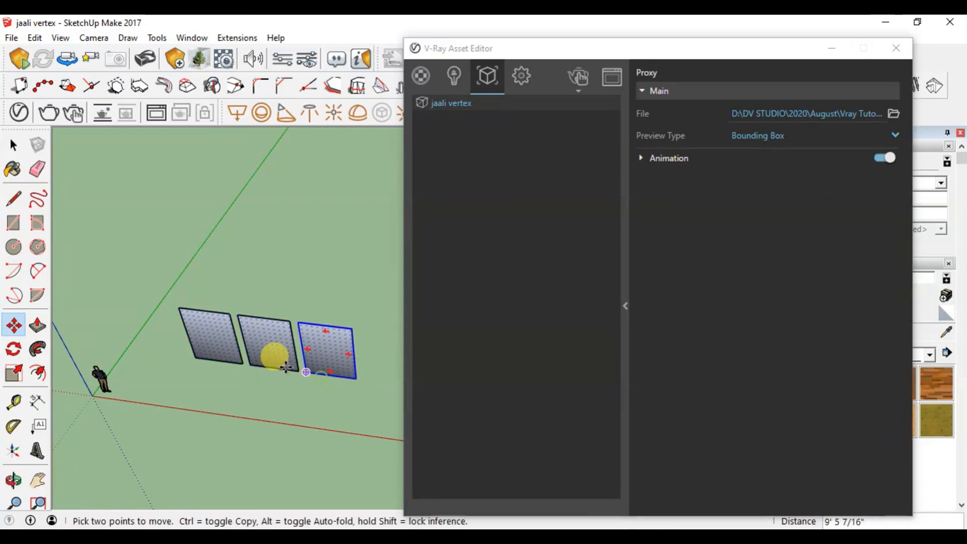
{"action": "scroll", "coordinate": [207, 346], "scroll_direction": "down", "scroll_amount": 1}
{"action": "key", "text": "ctrl"}
{"action": "left_click", "coordinate": [282, 376]}
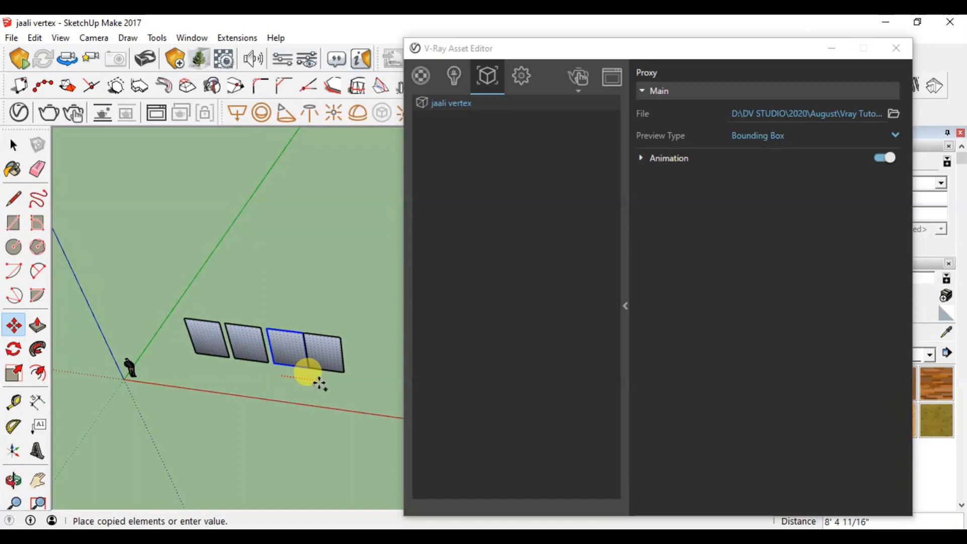
{"action": "left_click", "coordinate": [323, 382]}
{"action": "key", "text": "space"}
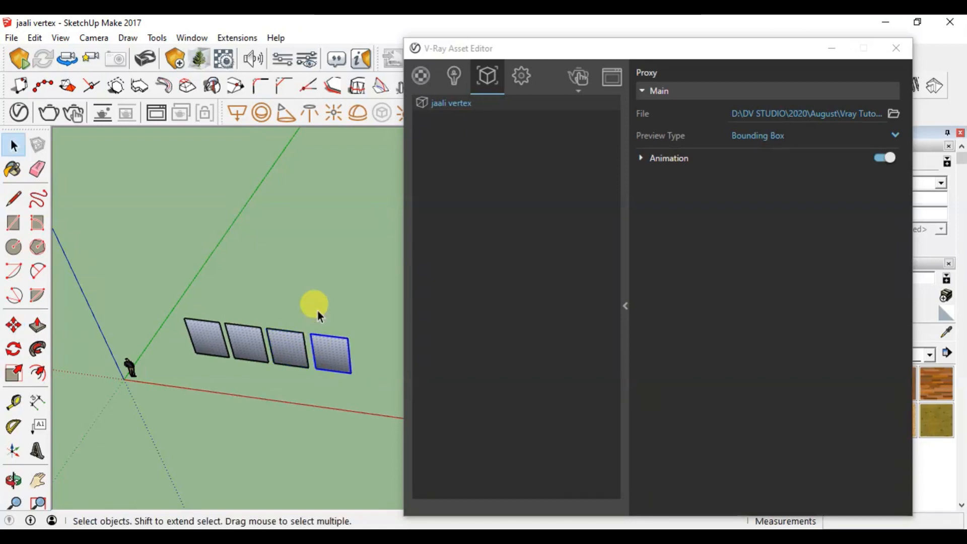
Step: Start an interactive V-Ray render of the row of bounding-box proxies
{"action": "scroll", "coordinate": [317, 322], "scroll_direction": "up", "scroll_amount": 3}
{"action": "scroll", "coordinate": [244, 333], "scroll_direction": "up", "scroll_amount": 4}
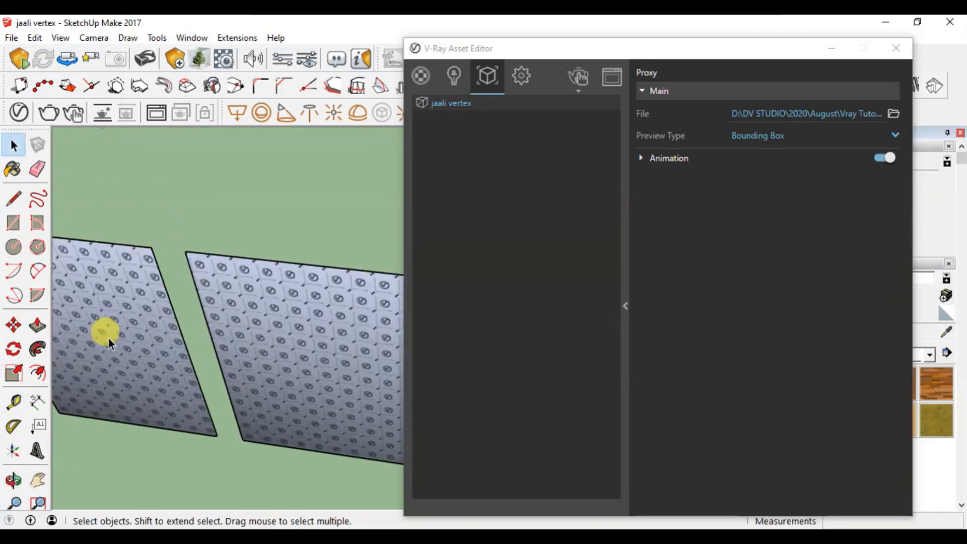
{"action": "scroll", "coordinate": [231, 353], "scroll_direction": "down", "scroll_amount": 2}
{"action": "middle_click_drag", "start_coordinate": [232, 352], "coordinate": [153, 267]}
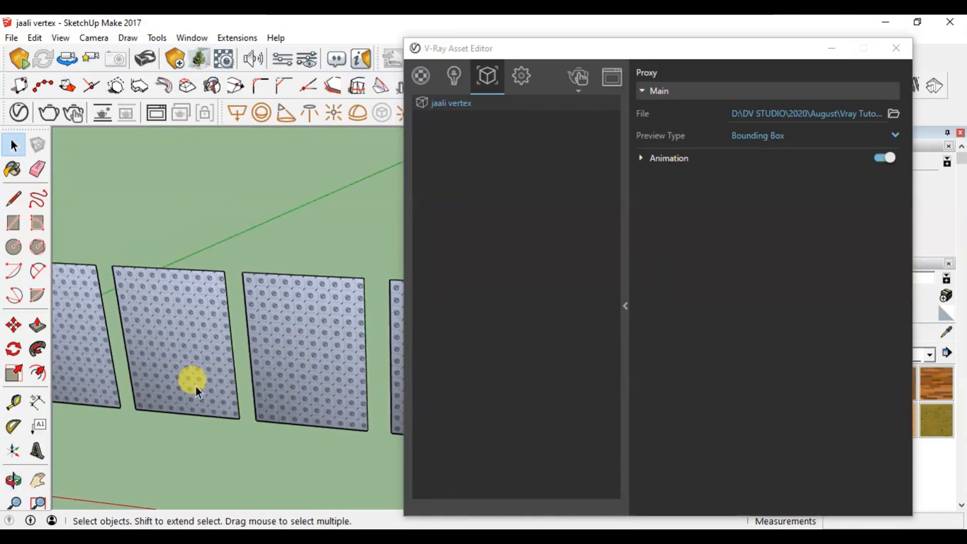
{"action": "left_click", "coordinate": [578, 83]}
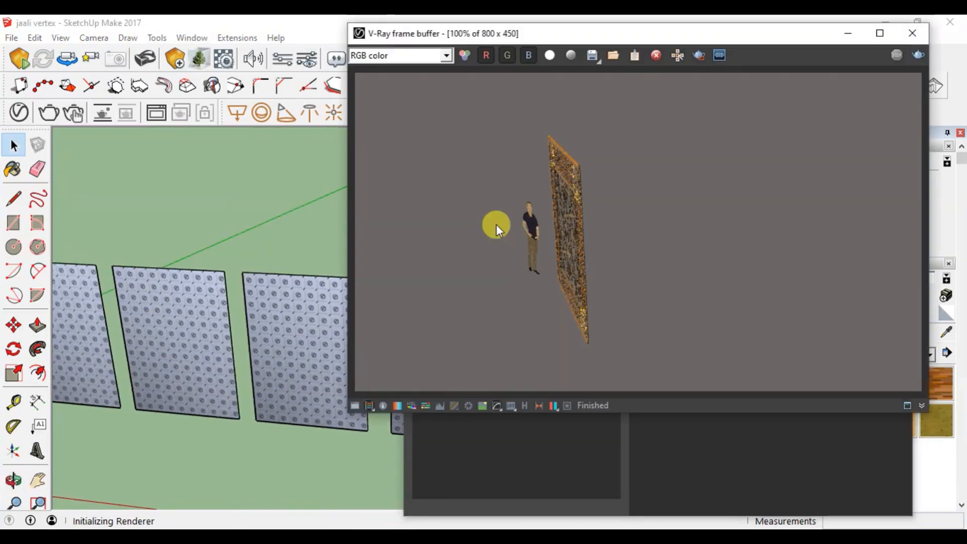
Step: Examine the rendered proxies from the full row to the lattice and border detail, and end the render by closing the frame buffer
{"action": "scroll", "coordinate": [327, 400], "scroll_direction": "down", "scroll_amount": 2}
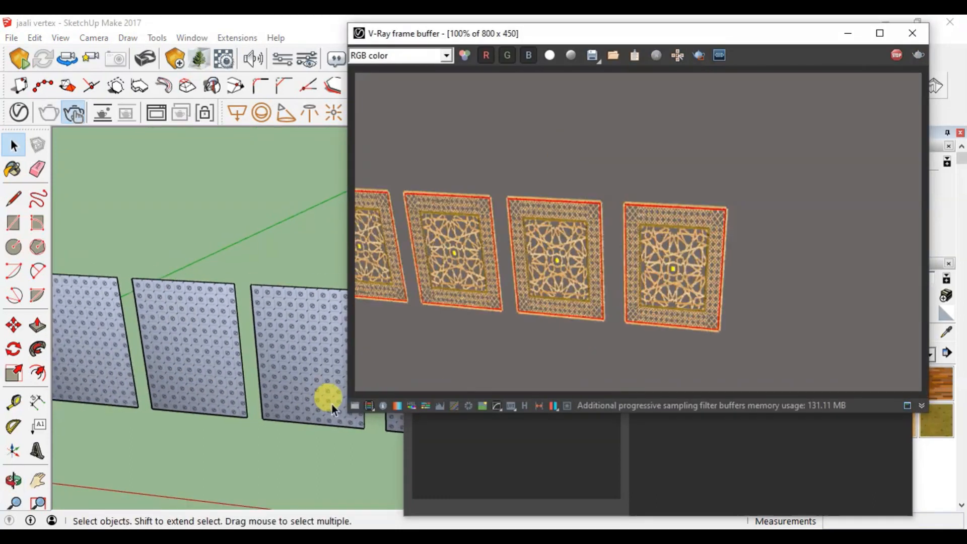
{"action": "scroll", "coordinate": [155, 365], "scroll_direction": "up", "scroll_amount": 4}
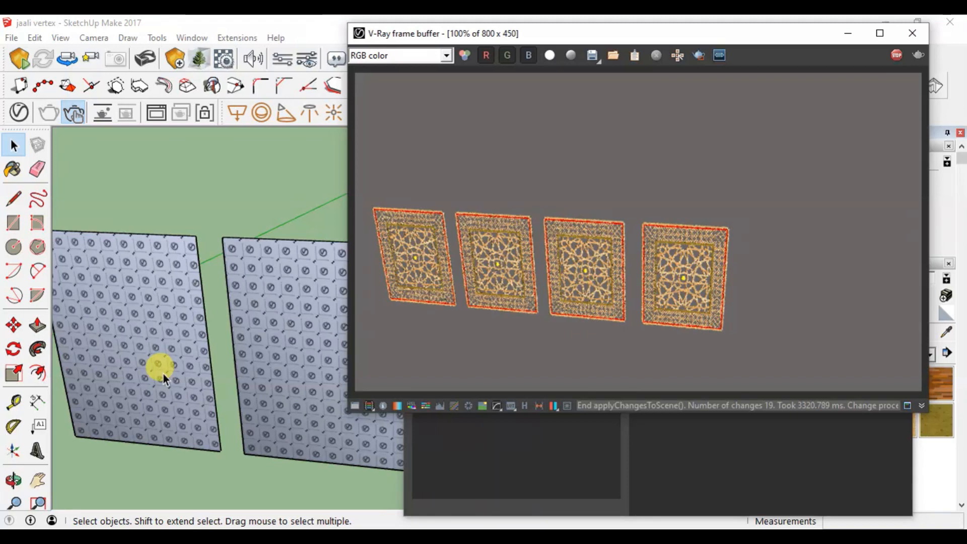
{"action": "scroll", "coordinate": [164, 374], "scroll_direction": "up", "scroll_amount": 10}
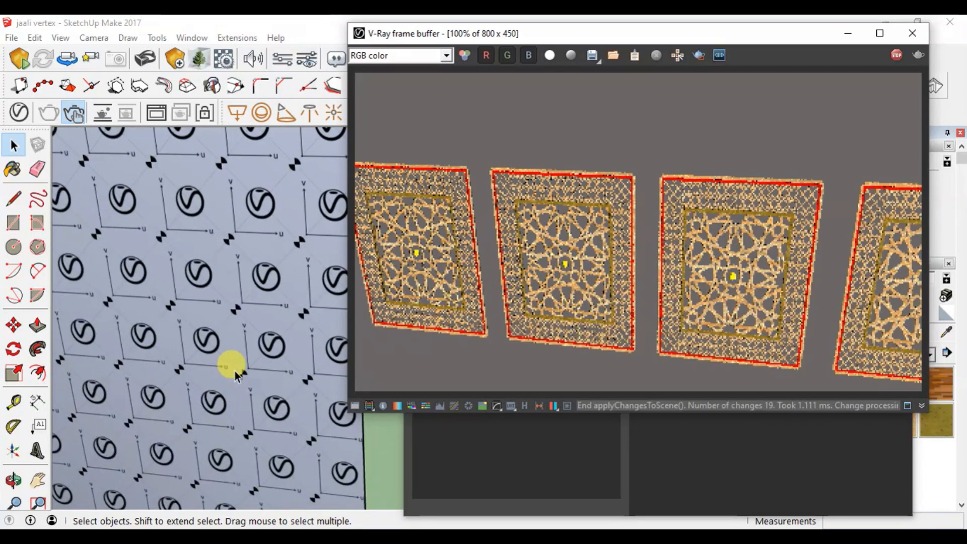
{"action": "scroll", "coordinate": [235, 375], "scroll_direction": "up", "scroll_amount": 4}
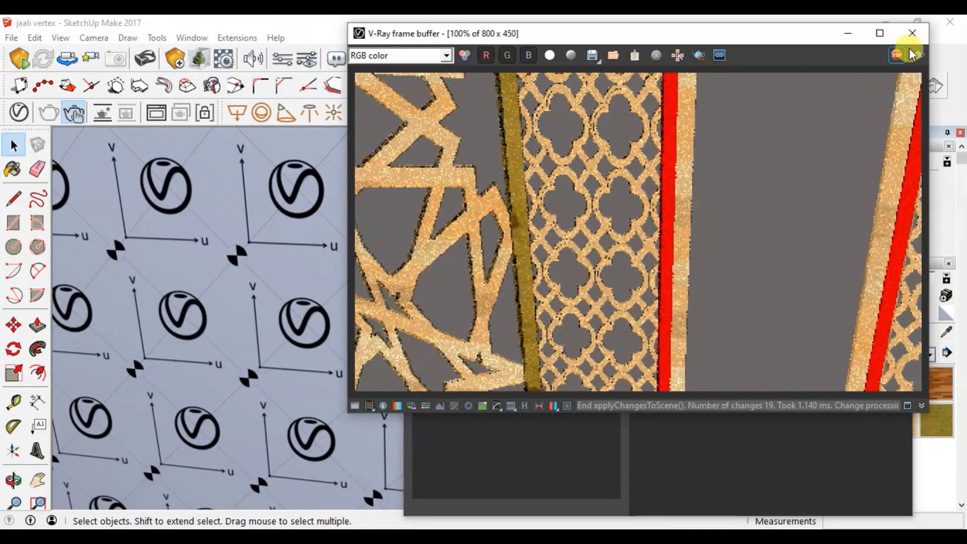
{"action": "left_click", "coordinate": [892, 61]}
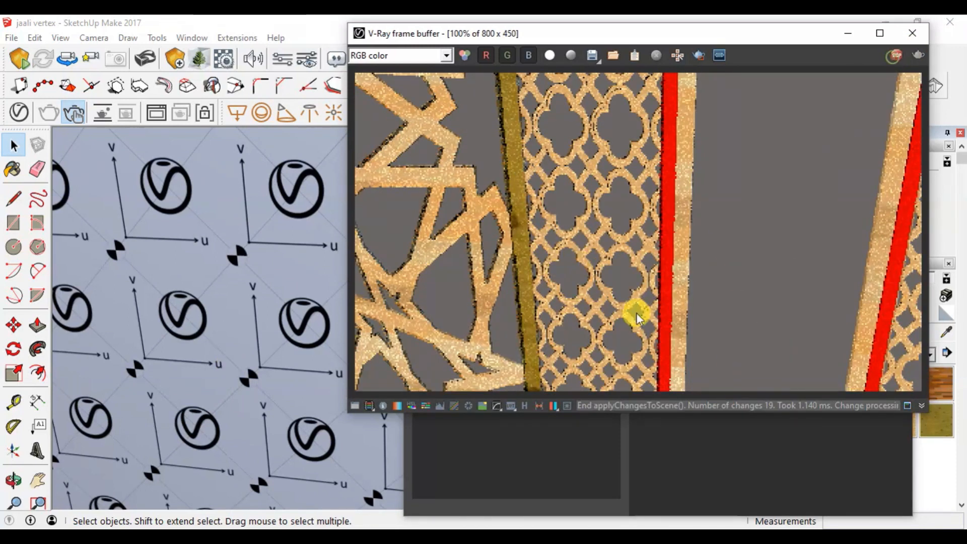
{"action": "left_click", "coordinate": [920, 33]}
Step: Select the first proxy in the row and set the "jaali vertex" preview type to Point (Origin)
{"action": "scroll", "coordinate": [181, 310], "scroll_direction": "down", "scroll_amount": 5}
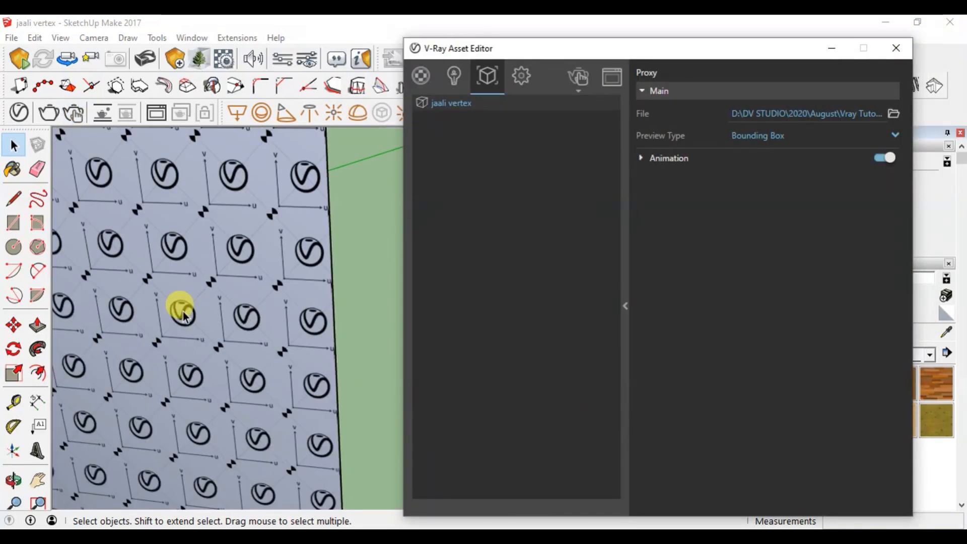
{"action": "scroll", "coordinate": [185, 316], "scroll_direction": "down", "scroll_amount": 6}
{"action": "left_click", "coordinate": [198, 274]}
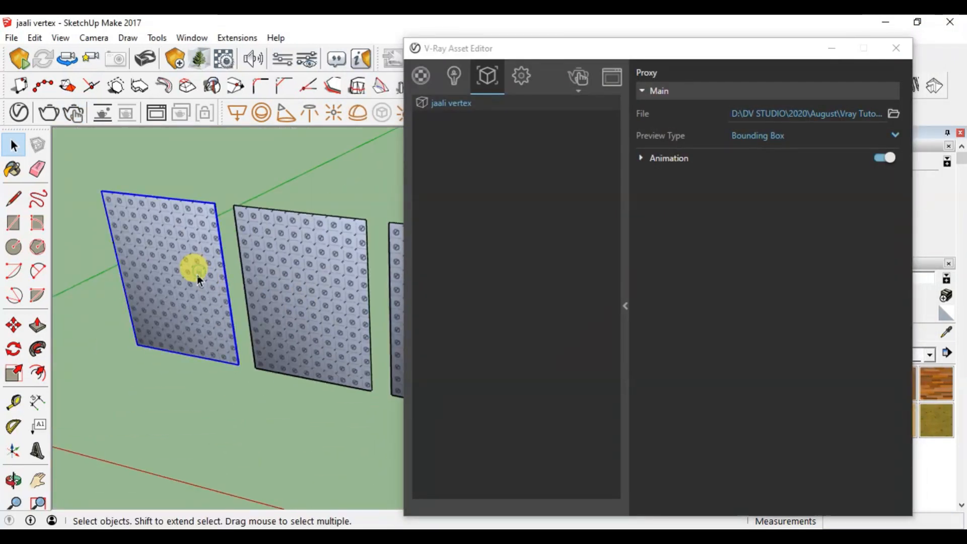
{"action": "left_click", "coordinate": [775, 136]}
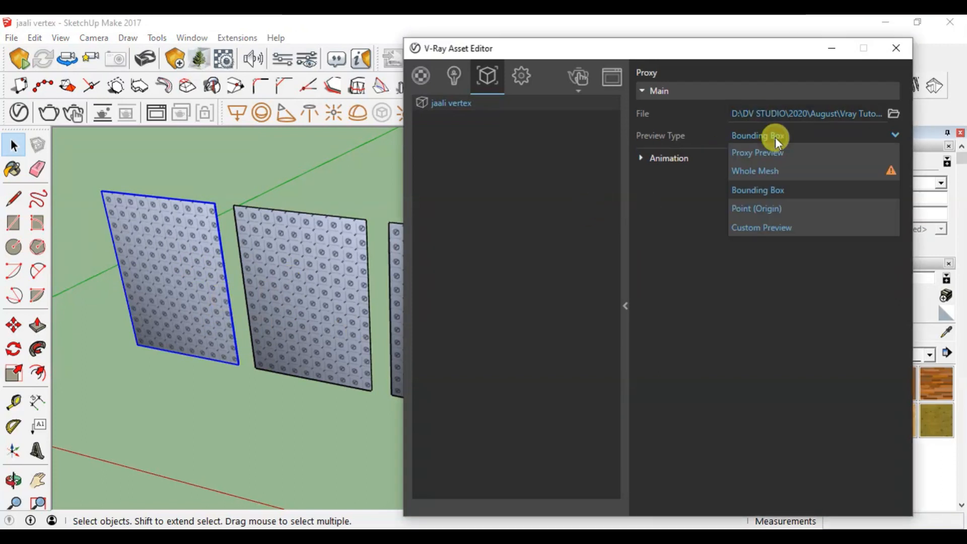
{"action": "left_click", "coordinate": [796, 207]}
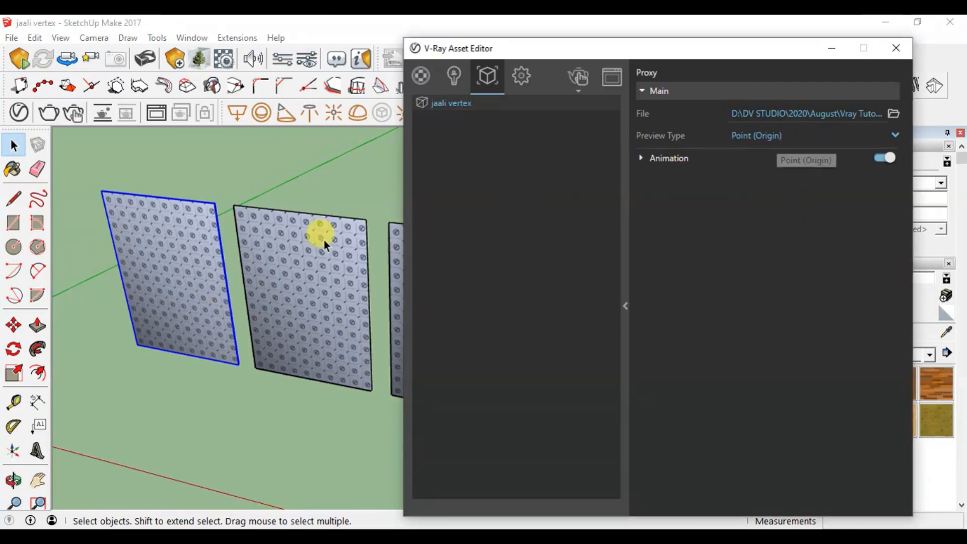
{"action": "left_click", "coordinate": [156, 368]}
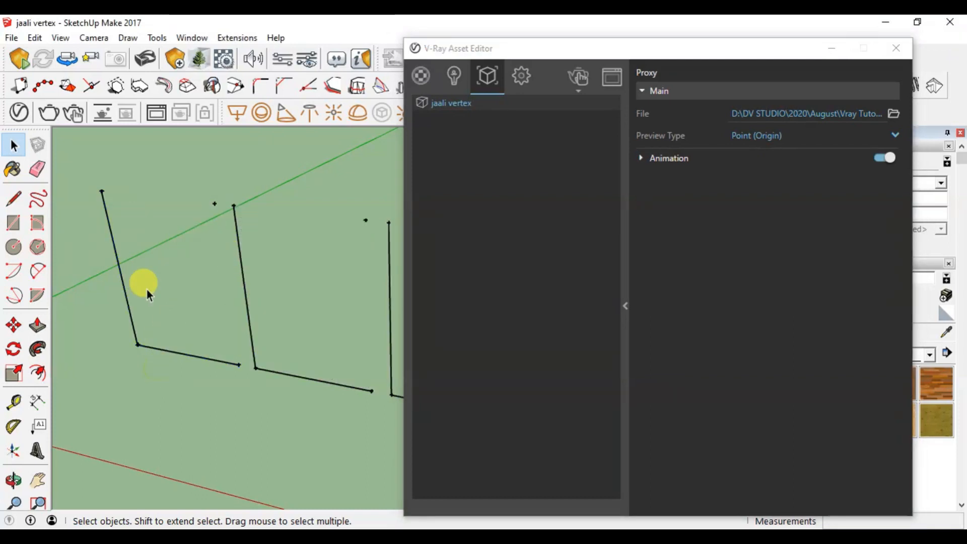
{"action": "scroll", "coordinate": [132, 290], "scroll_direction": "down", "scroll_amount": 1}
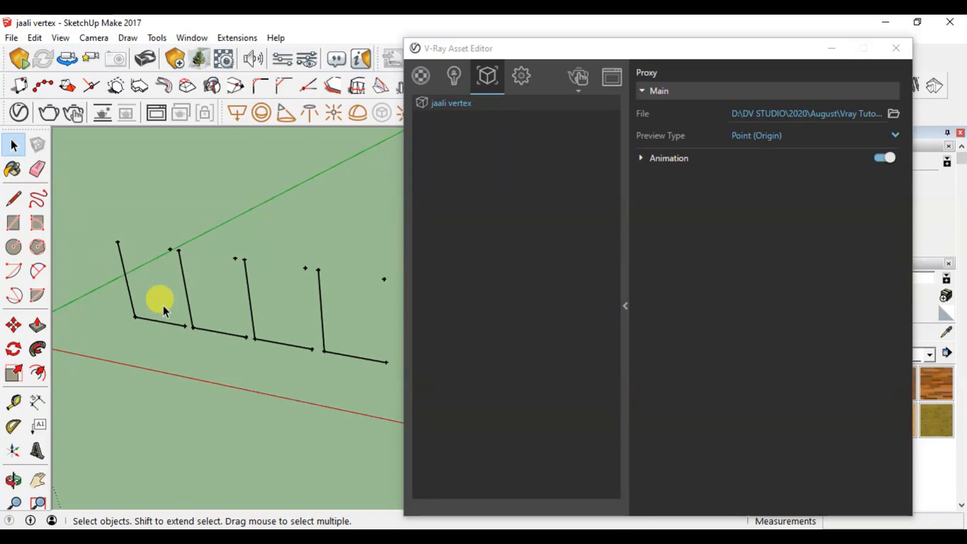
Step: Select the first proxy in the row and inspect how its outline displays with the Point (Origin) preview
{"action": "scroll", "coordinate": [151, 322], "scroll_direction": "up", "scroll_amount": 1}
{"action": "left_click", "coordinate": [151, 322]}
{"action": "scroll", "coordinate": [173, 334], "scroll_direction": "down", "scroll_amount": 1}
{"action": "middle_click_drag", "start_coordinate": [173, 335], "coordinate": [176, 388]}
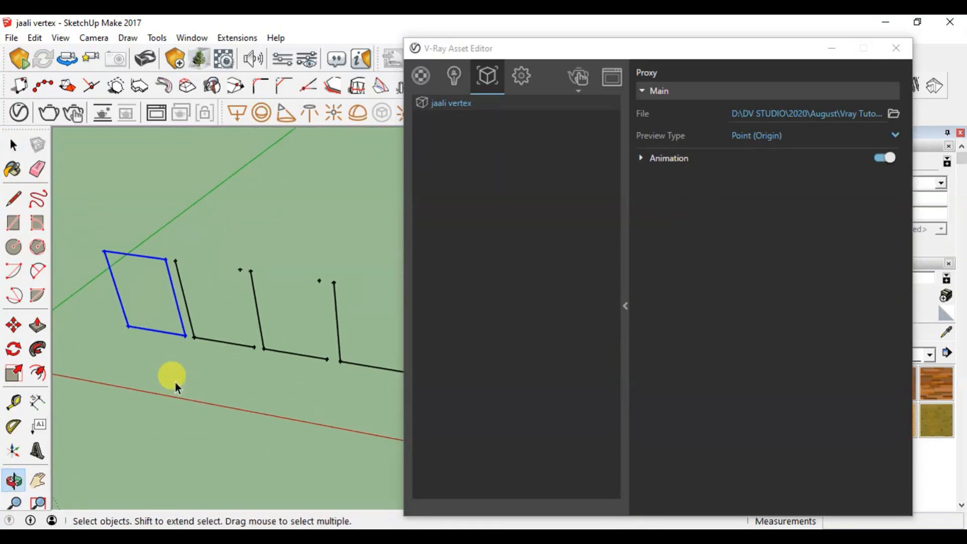
{"action": "scroll", "coordinate": [125, 316], "scroll_direction": "up", "scroll_amount": 4}
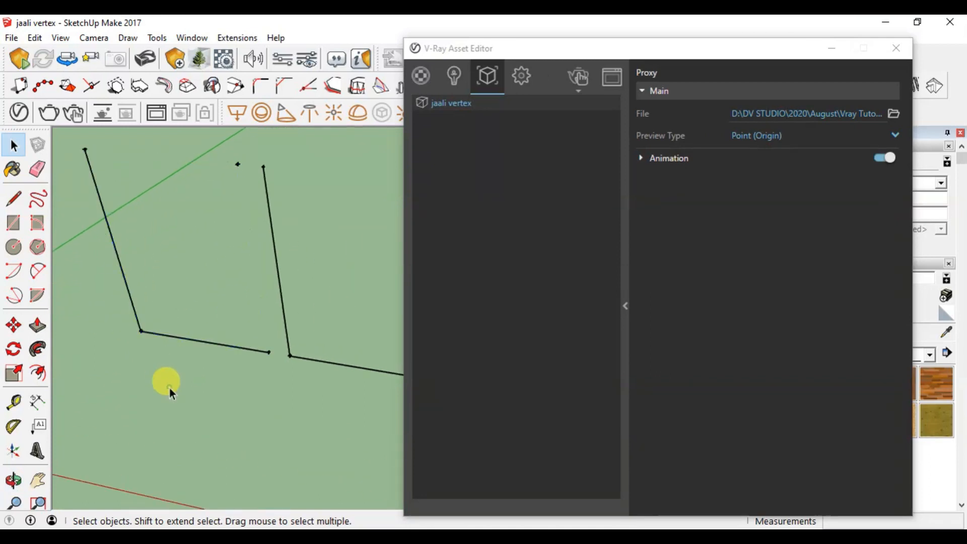
{"action": "scroll", "coordinate": [138, 155], "scroll_direction": "up", "scroll_amount": 1}
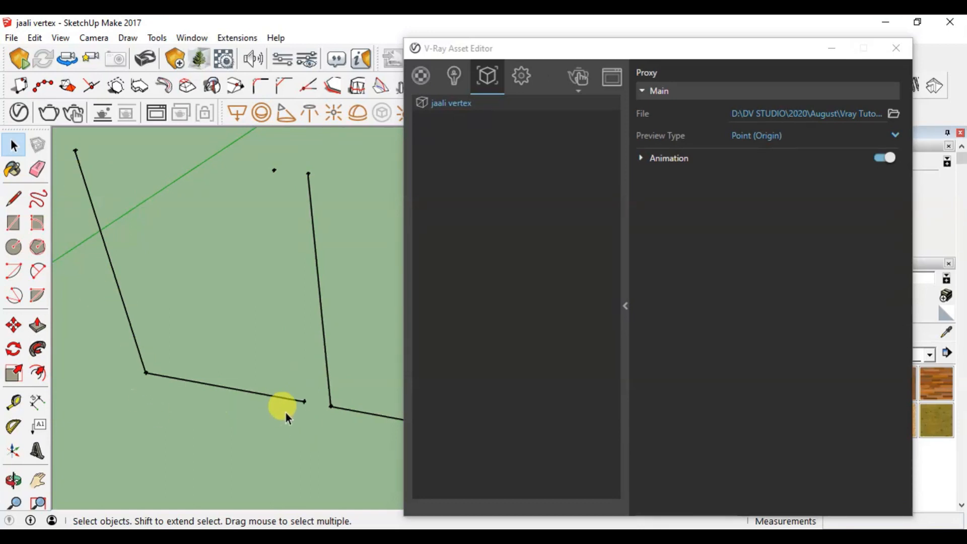
Step: Examine the separate corner points along the proxy row up close, selecting the proxy that the upper corner point belongs to
{"action": "scroll", "coordinate": [99, 261], "scroll_direction": "down", "scroll_amount": 5}
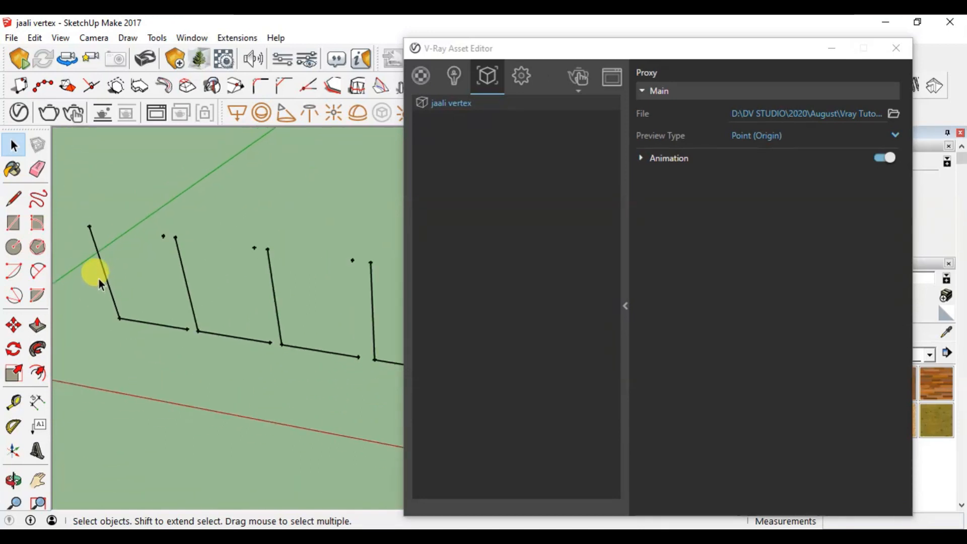
{"action": "scroll", "coordinate": [231, 347], "scroll_direction": "down", "scroll_amount": 3}
{"action": "mouse_move", "coordinate": [231, 347]}
{"action": "middle_mouse_down"}
{"action": "mouse_move", "coordinate": [168, 272]}
{"action": "mouse_move", "coordinate": [307, 229]}
{"action": "mouse_move", "coordinate": [244, 309]}
{"action": "mouse_move", "coordinate": [165, 341]}
{"action": "middle_mouse_up"}
{"action": "scroll", "coordinate": [164, 340], "scroll_direction": "up", "scroll_amount": 4}
{"action": "scroll", "coordinate": [202, 166], "scroll_direction": "up", "scroll_amount": 5}
{"action": "scroll", "coordinate": [211, 171], "scroll_direction": "up", "scroll_amount": 5}
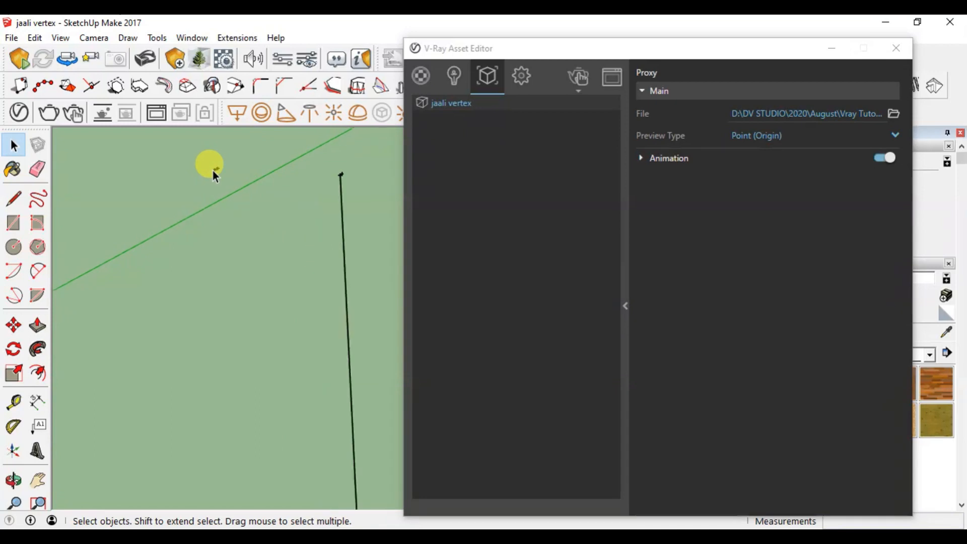
{"action": "scroll", "coordinate": [219, 169], "scroll_direction": "up", "scroll_amount": 3}
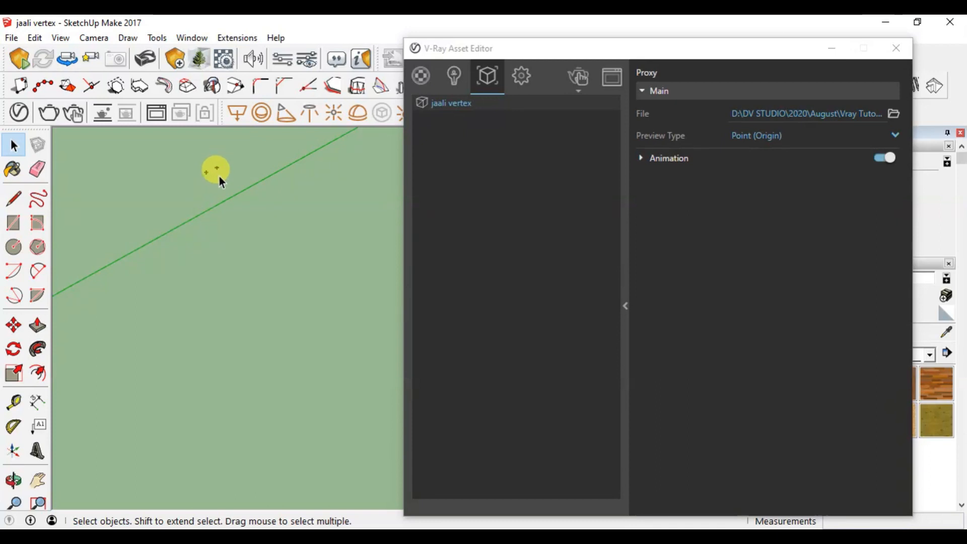
{"action": "scroll", "coordinate": [211, 171], "scroll_direction": "down", "scroll_amount": 2}
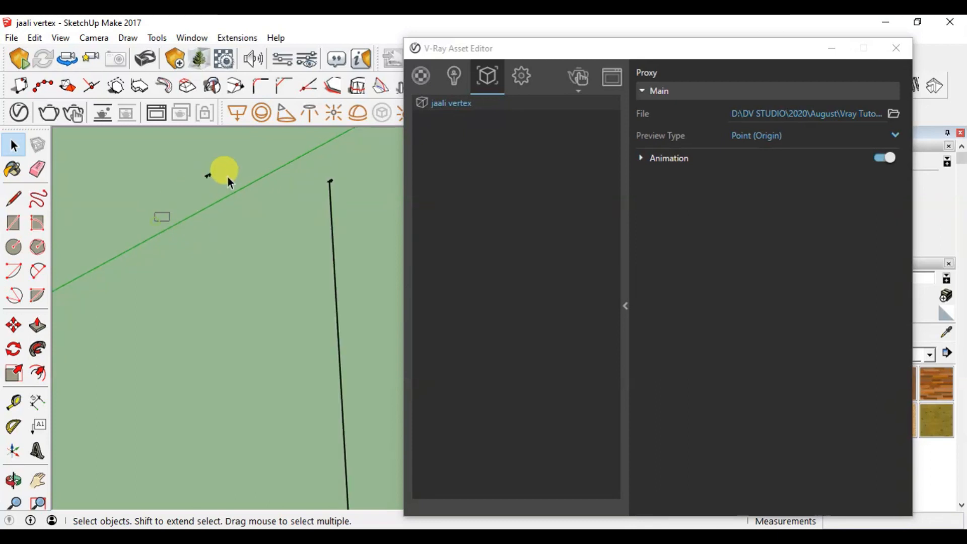
{"action": "left_click", "coordinate": [198, 181]}
{"action": "scroll", "coordinate": [210, 222], "scroll_direction": "down", "scroll_amount": 5}
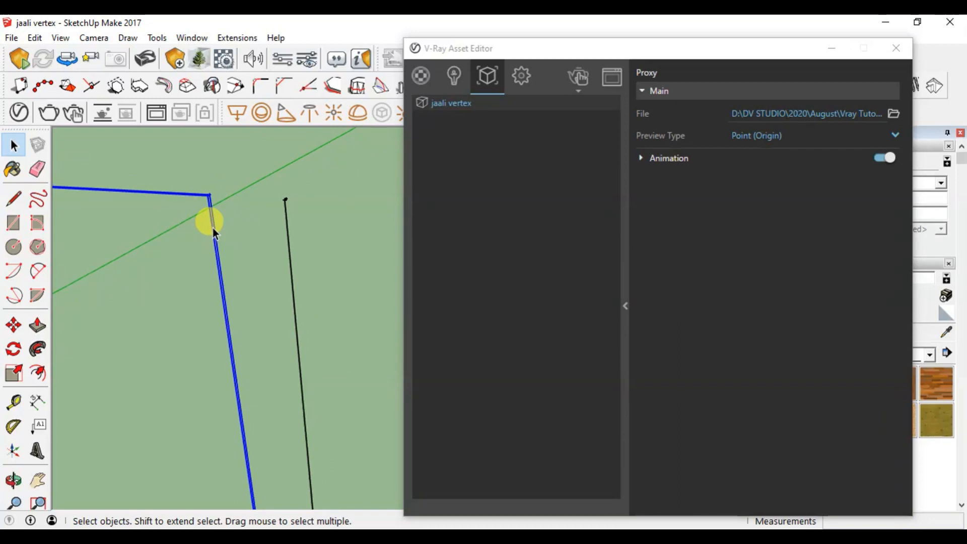
{"action": "scroll", "coordinate": [170, 262], "scroll_direction": "up", "scroll_amount": 3}
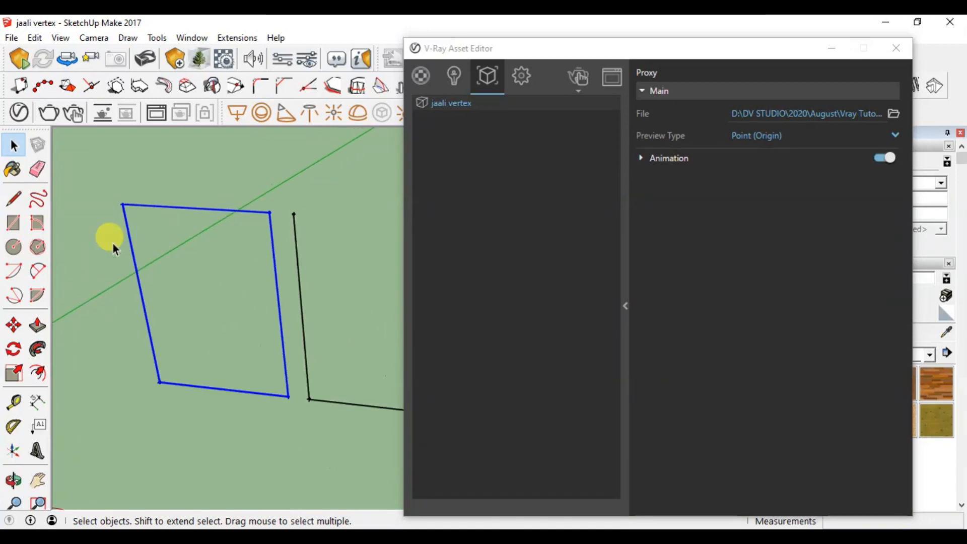
Step: Set the "jaali vertex" preview type to Proxy Preview and clear the selection in the model
{"action": "left_click", "coordinate": [782, 135]}
{"action": "left_click", "coordinate": [712, 301]}
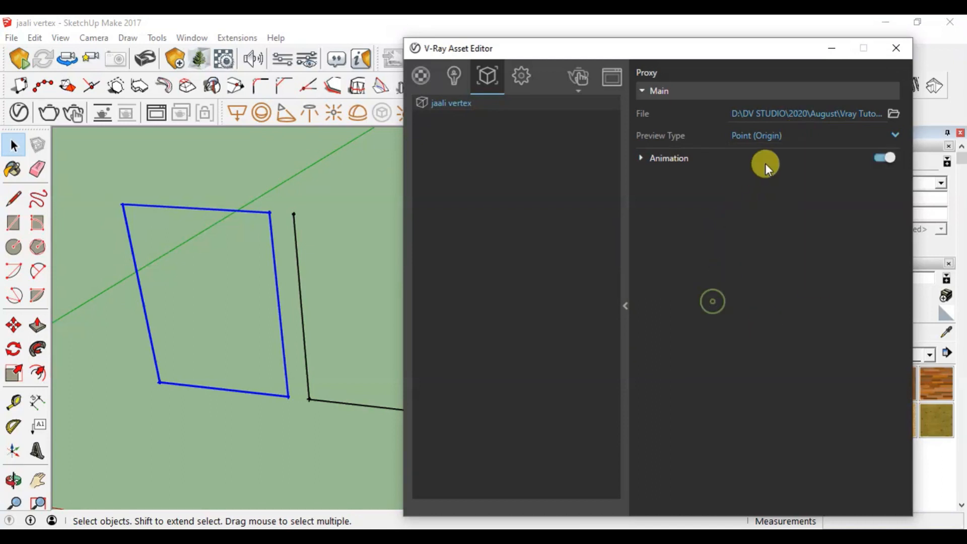
{"action": "left_click", "coordinate": [766, 136]}
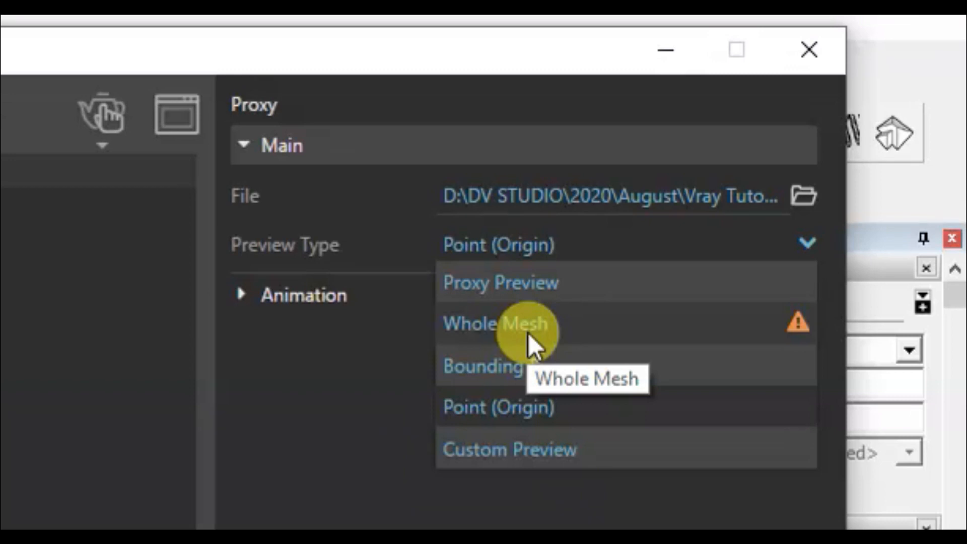
{"action": "mouse_move", "coordinate": [802, 329]}
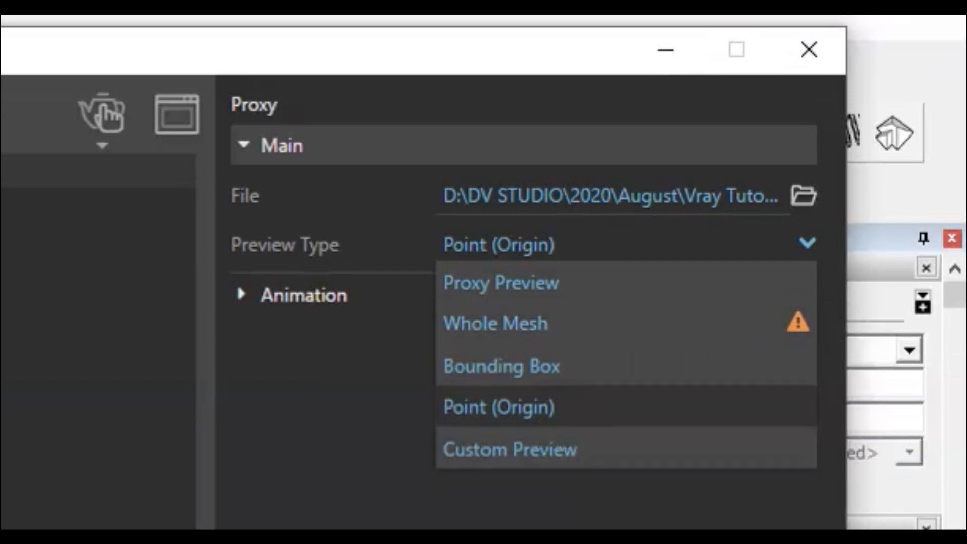
{"action": "left_click", "coordinate": [549, 287]}
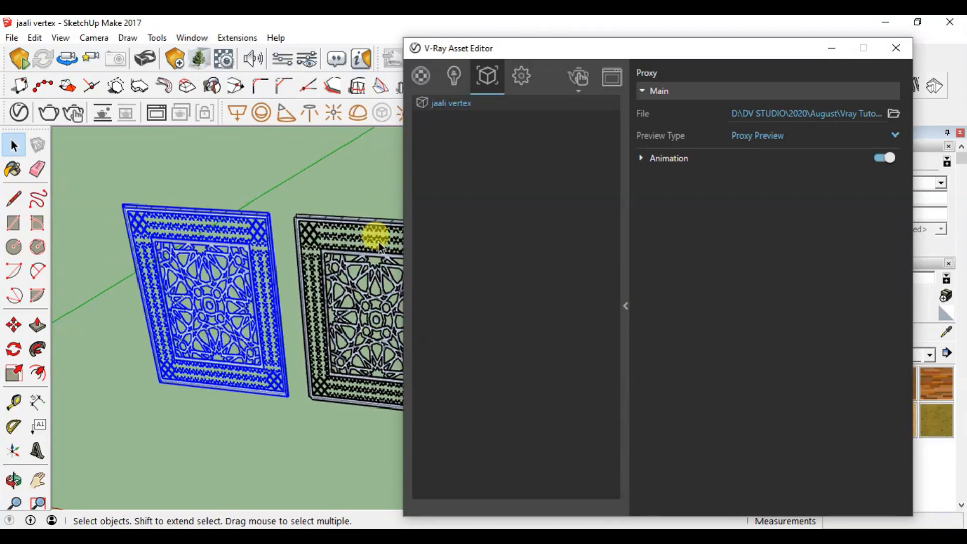
{"action": "left_click", "coordinate": [209, 404]}
Step: Check the proxy's Animation section, and close the V-Ray Asset Editor to review the full row of four proxies
{"action": "left_click_drag", "start_coordinate": [652, 60], "coordinate": [593, 81]}
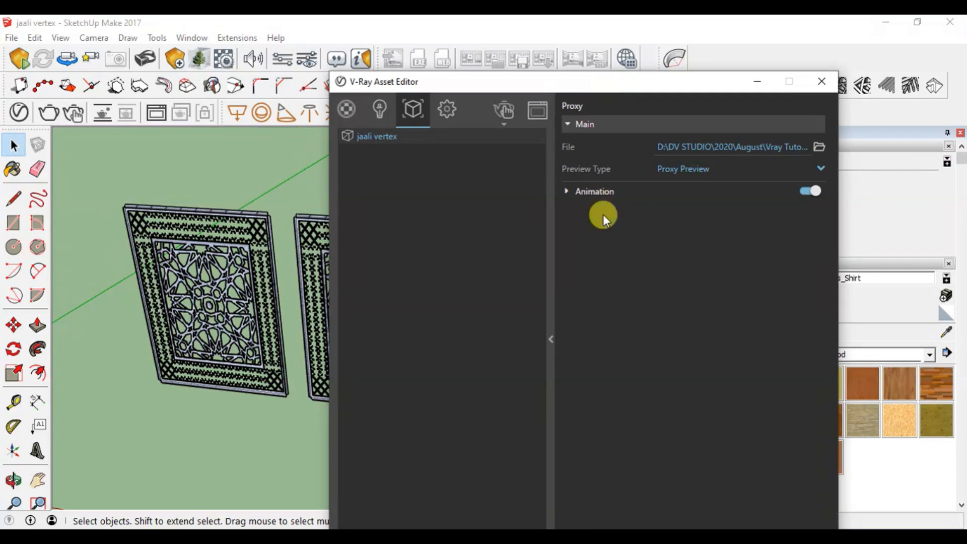
{"action": "left_click", "coordinate": [588, 192]}
{"action": "left_click", "coordinate": [587, 193]}
{"action": "left_click", "coordinate": [819, 82]}
{"action": "middle_click_drag", "start_coordinate": [319, 317], "coordinate": [230, 307]}
{"action": "scroll", "coordinate": [230, 308], "scroll_direction": "down", "scroll_amount": 3}
{"action": "scroll", "coordinate": [384, 328], "scroll_direction": "down", "scroll_amount": 2}
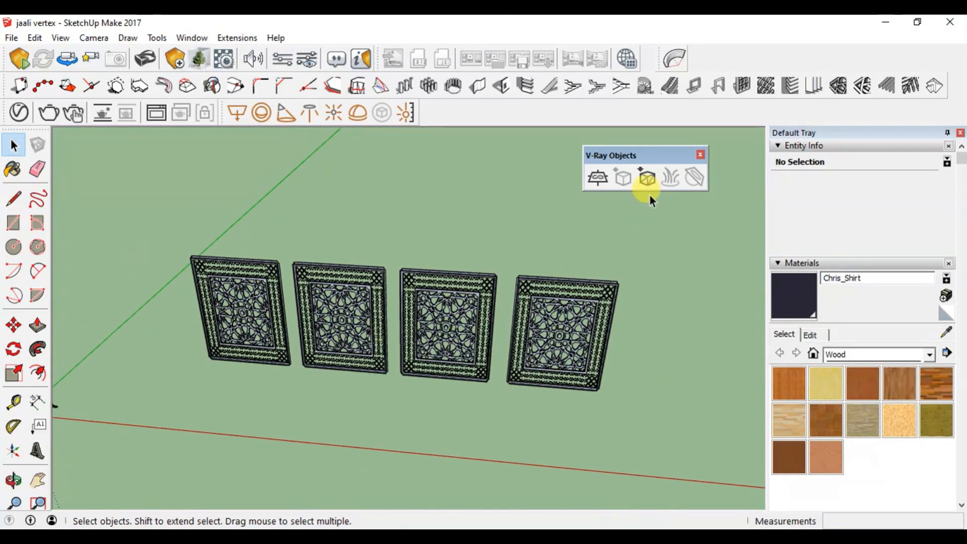
{"action": "scroll", "coordinate": [269, 312], "scroll_direction": "up", "scroll_amount": 1}
{"action": "scroll", "coordinate": [269, 313], "scroll_direction": "up", "scroll_amount": 2}
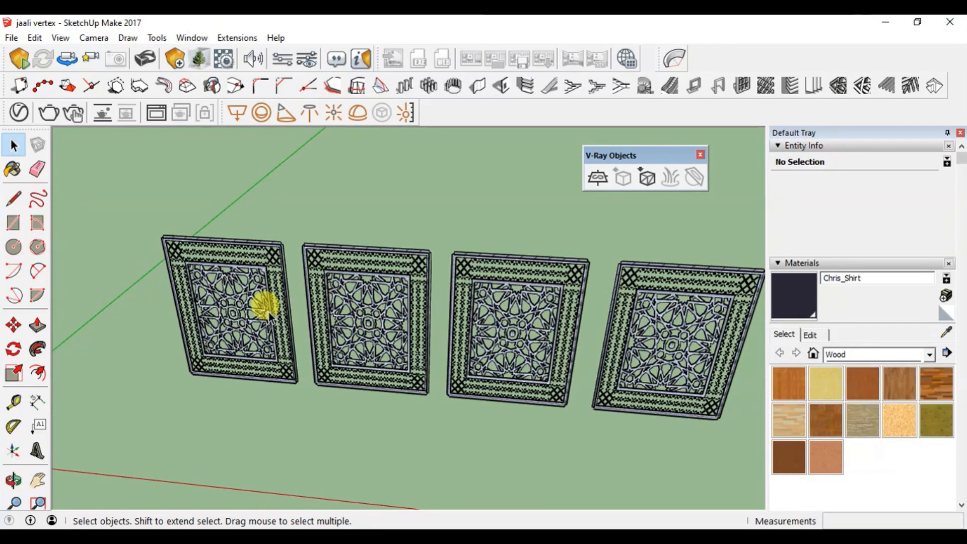
Step: Undo the most recent changes in the model with the row of jaali proxies
{"action": "left_click_drag", "start_coordinate": [449, 449], "coordinate": [416, 407]}
{"action": "key", "text": "ctrl+z"}
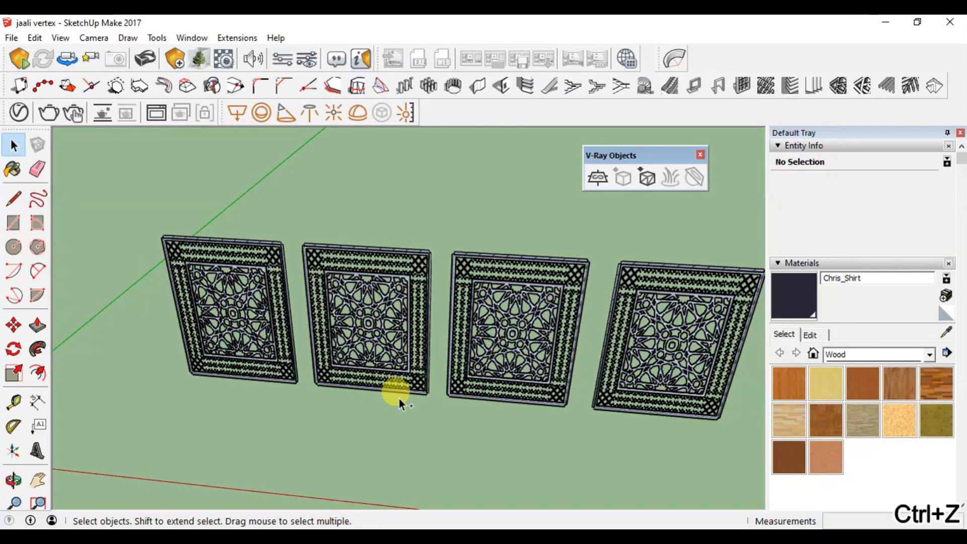
{"action": "key", "text": "ctrl+z"}
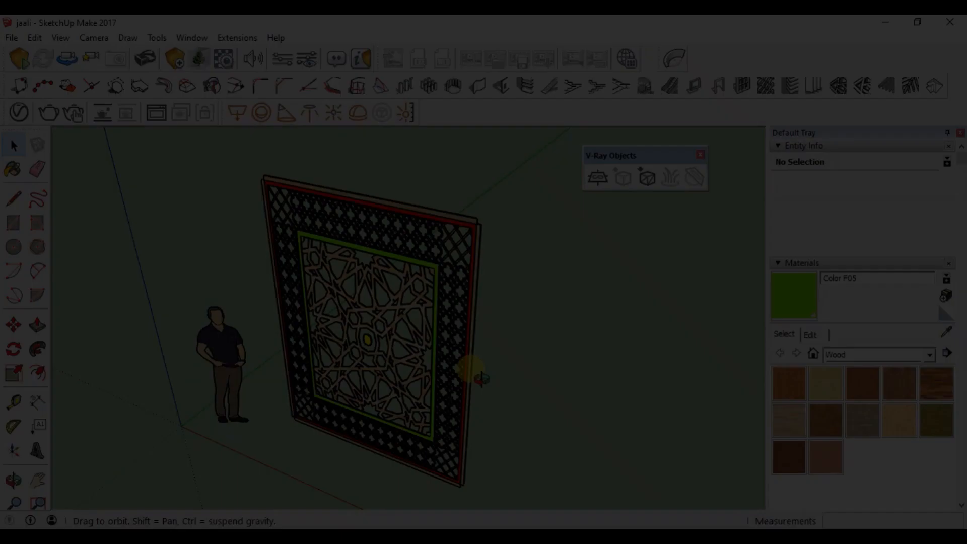
Step: Select the original coloured jaali component and set its proxy export file to "jaali refine" in the Vray Tutorials folder
{"action": "middle_click_drag", "start_coordinate": [475, 372], "coordinate": [463, 394]}
{"action": "scroll", "coordinate": [463, 394], "scroll_direction": "up", "scroll_amount": 2}
{"action": "scroll", "coordinate": [463, 394], "scroll_direction": "up", "scroll_amount": 1}
{"action": "scroll", "coordinate": [475, 401], "scroll_direction": "down", "scroll_amount": 3}
{"action": "middle_click_drag", "start_coordinate": [446, 403], "coordinate": [456, 426]}
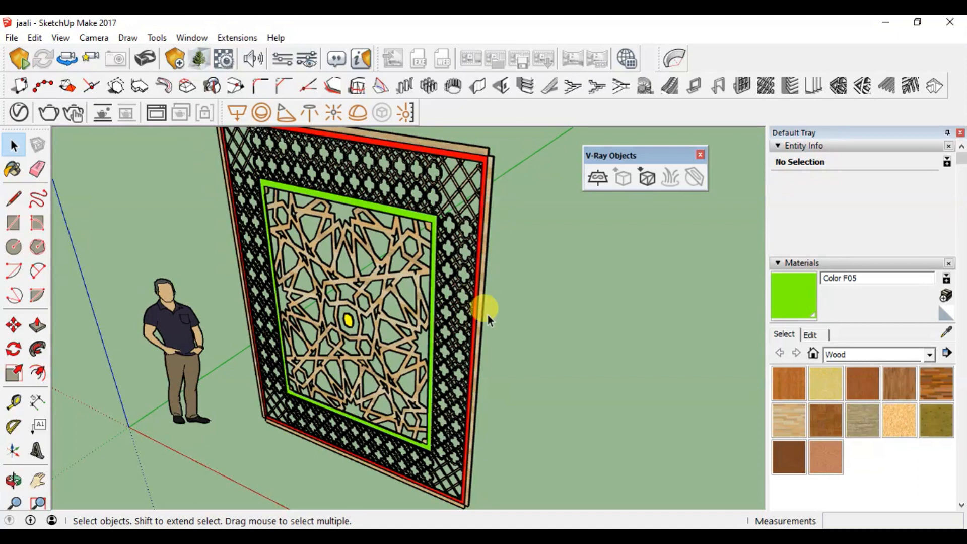
{"action": "scroll", "coordinate": [509, 368], "scroll_direction": "down", "scroll_amount": 2}
{"action": "middle_click_drag", "start_coordinate": [509, 370], "coordinate": [525, 356]}
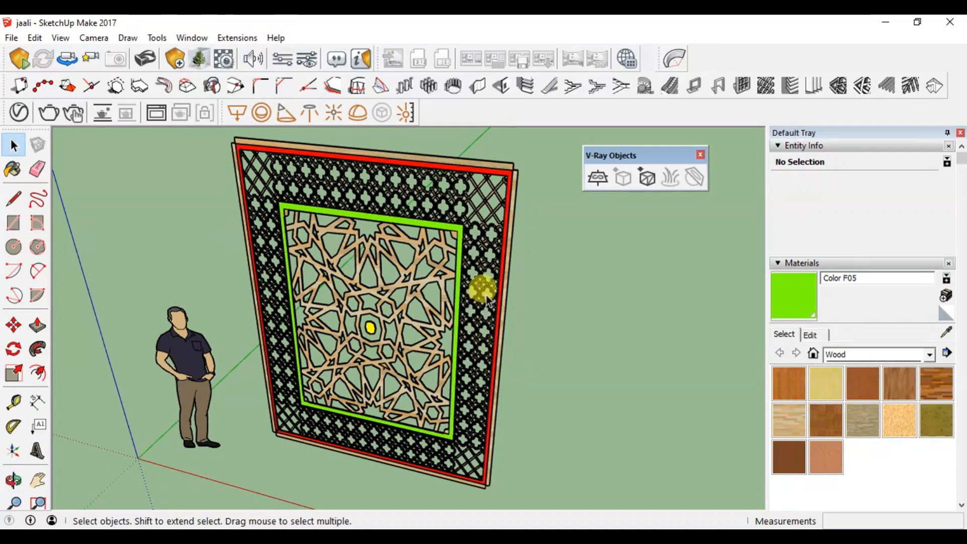
{"action": "left_click", "coordinate": [462, 288]}
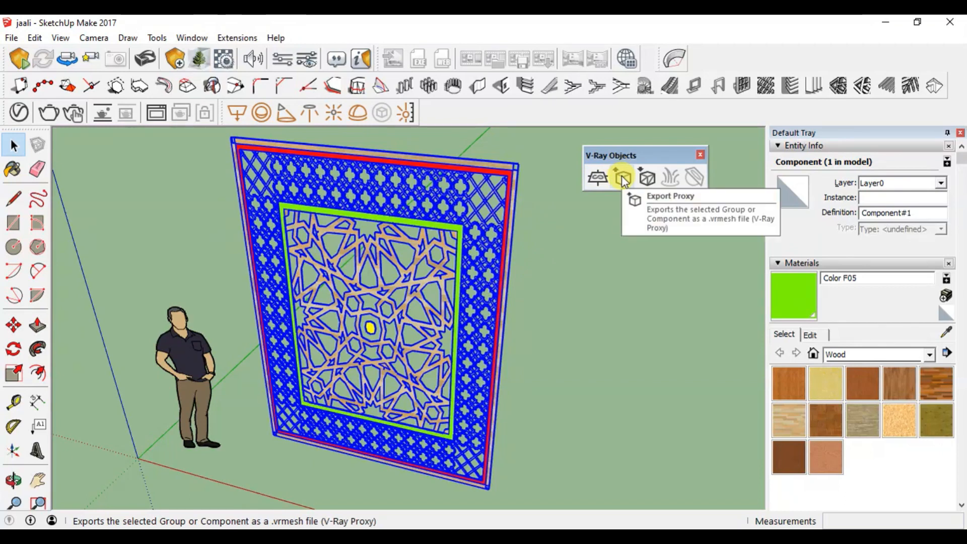
{"action": "left_click", "coordinate": [623, 179]}
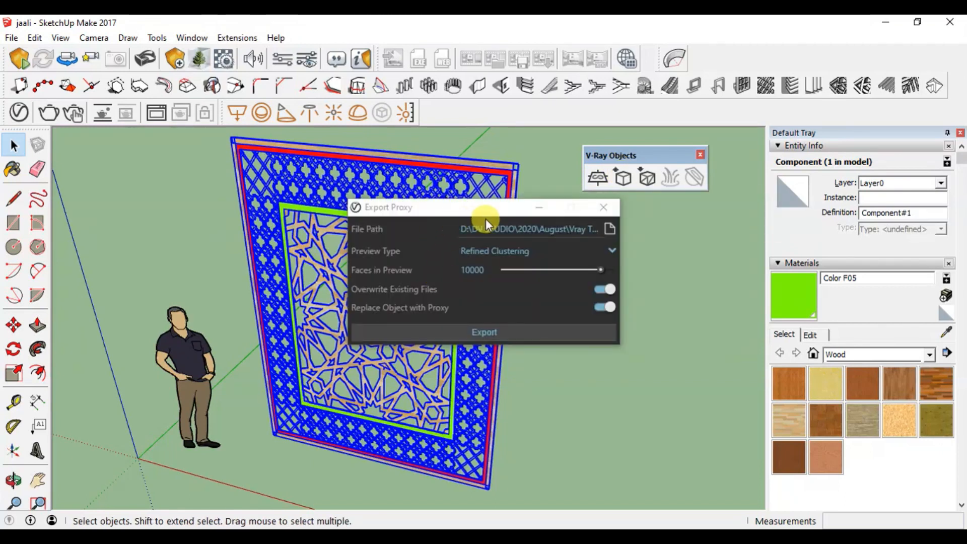
{"action": "left_click", "coordinate": [611, 231]}
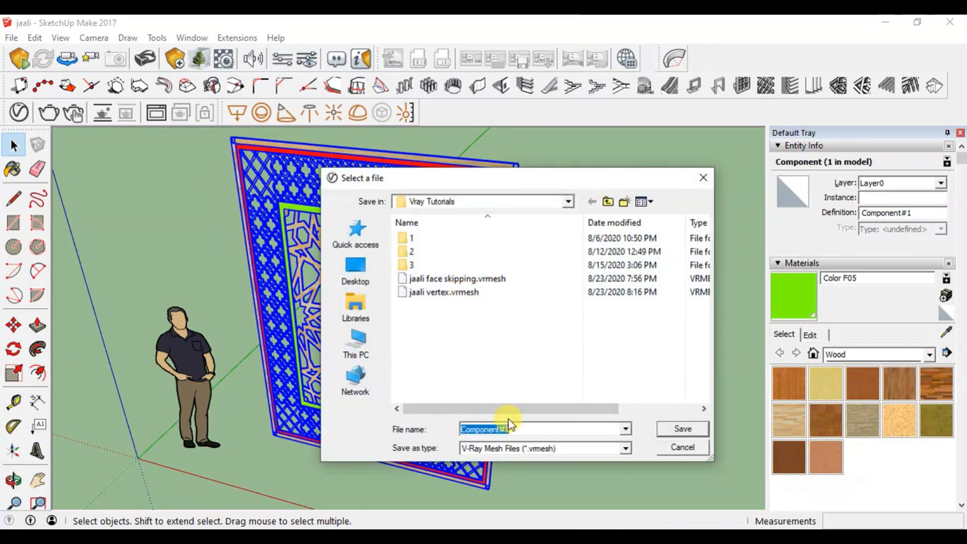
{"action": "type", "text": "jaali refine"}
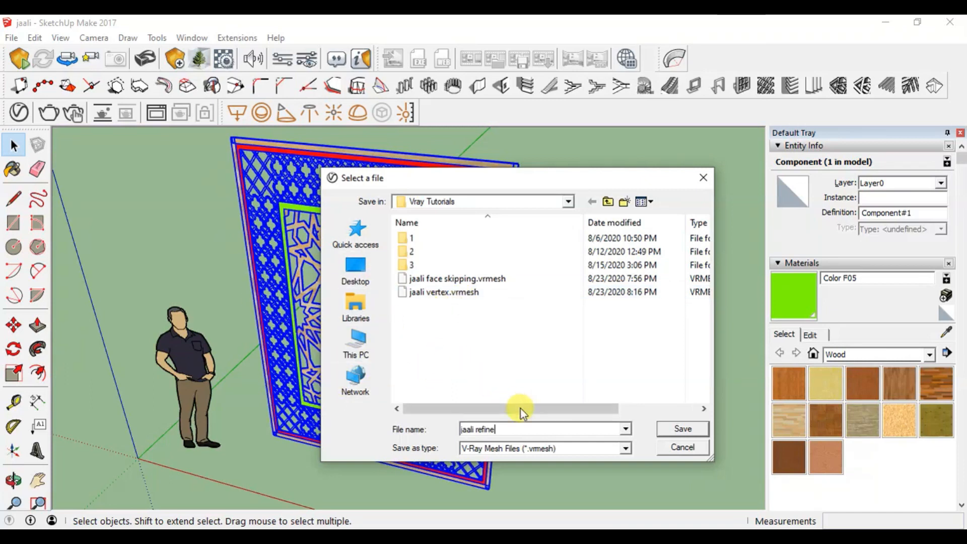
{"action": "left_click", "coordinate": [682, 429]}
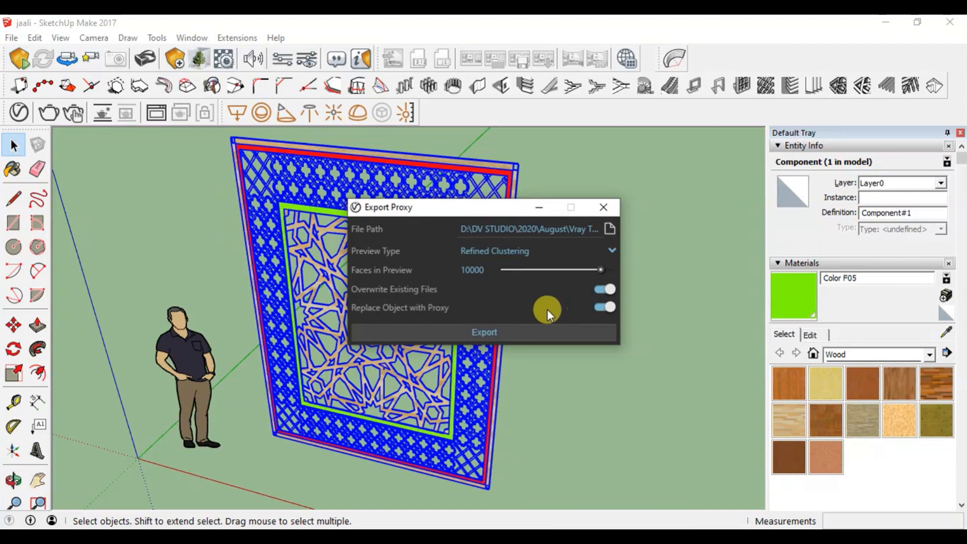
Step: Export the jaali proxy with Refined Clustering and 10000 preview faces, overwriting existing files and replacing the object, and deselect it
{"action": "left_click", "coordinate": [521, 252]}
{"action": "left_click", "coordinate": [522, 283]}
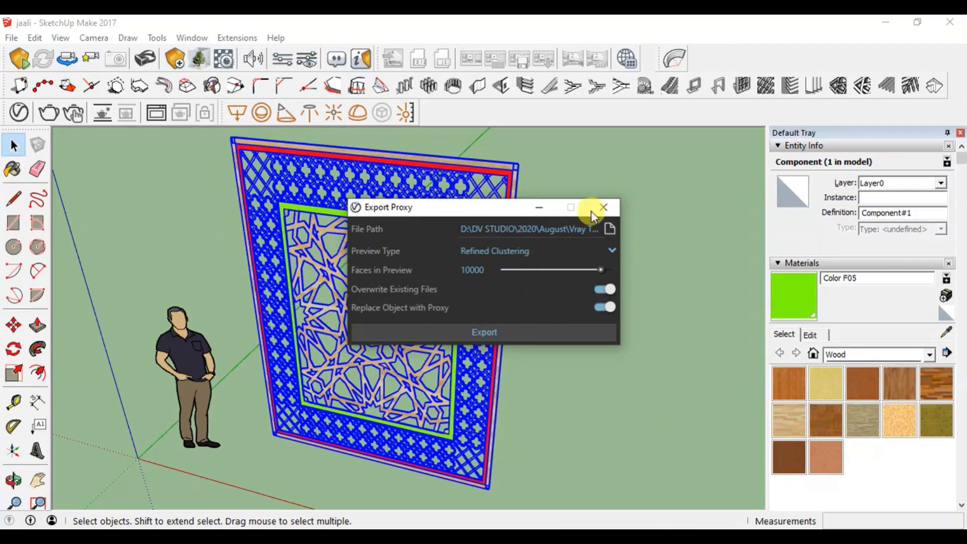
{"action": "left_click", "coordinate": [488, 330]}
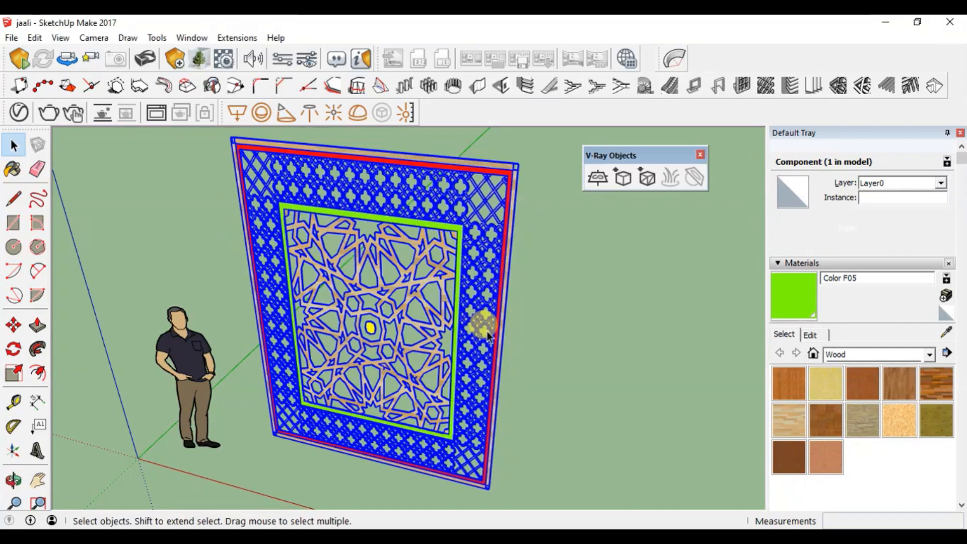
{"action": "left_click", "coordinate": [488, 335]}
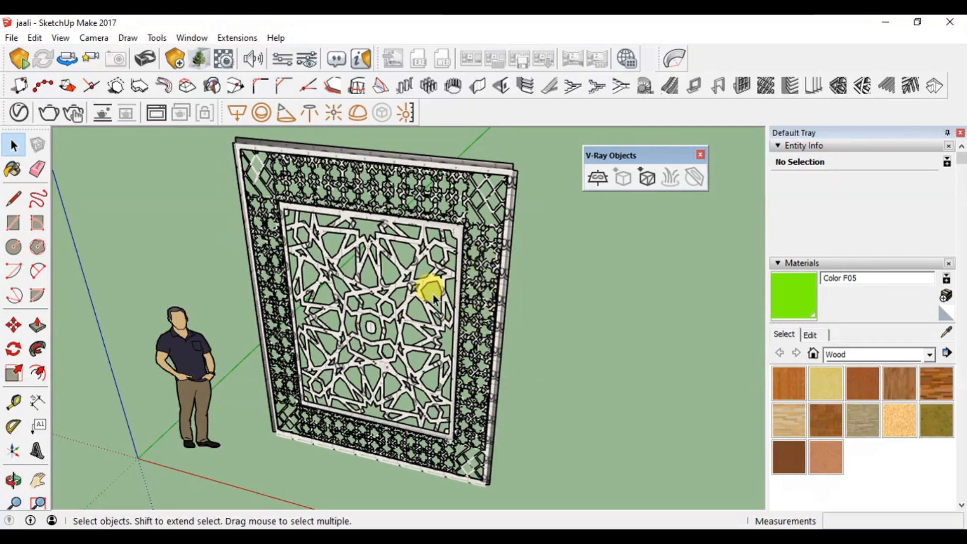
Step: Examine the refined clustering proxy's preview mesh, from the whole screen to the corner, border and lattice detail
{"action": "scroll", "coordinate": [467, 164], "scroll_direction": "up", "scroll_amount": 2}
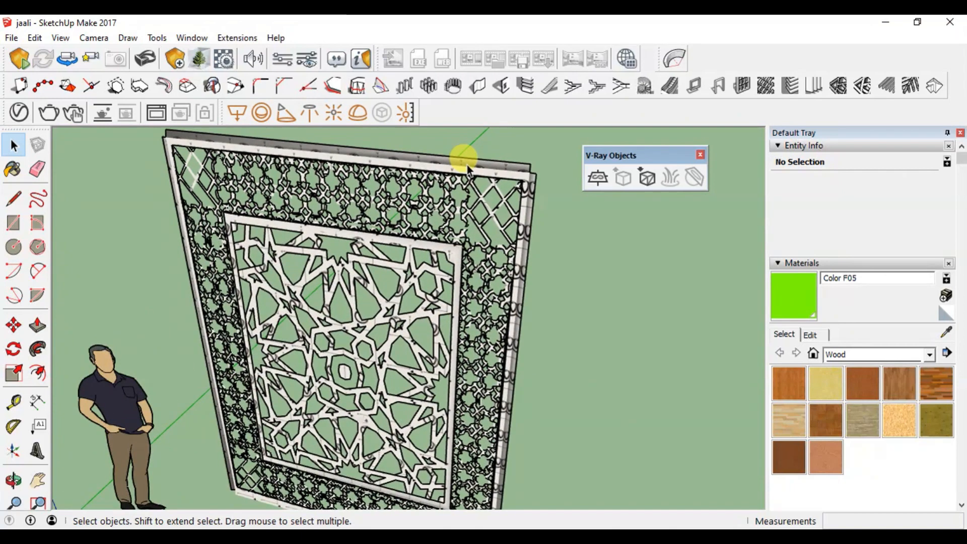
{"action": "scroll", "coordinate": [467, 164], "scroll_direction": "up", "scroll_amount": 3}
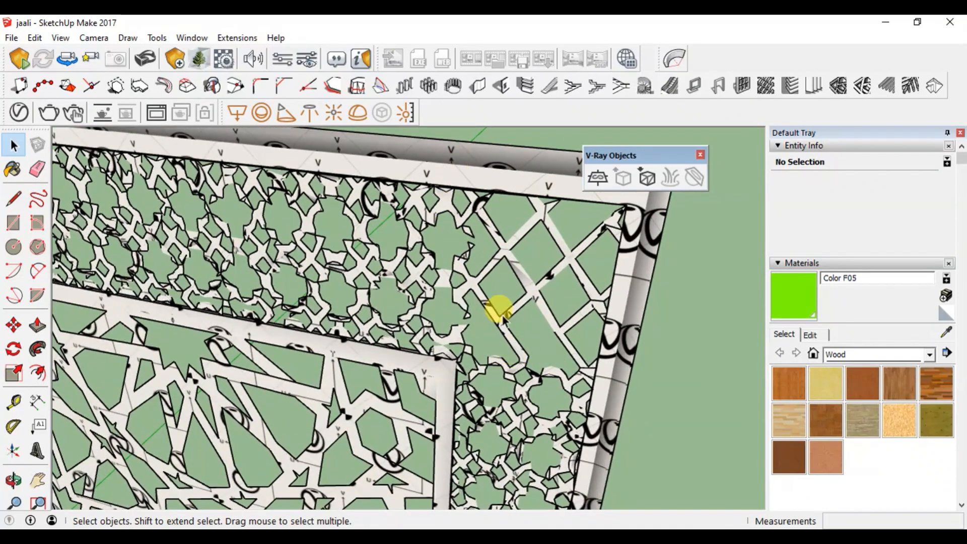
{"action": "scroll", "coordinate": [503, 315], "scroll_direction": "down", "scroll_amount": 5}
{"action": "middle_click_drag", "start_coordinate": [501, 248], "coordinate": [396, 323]}
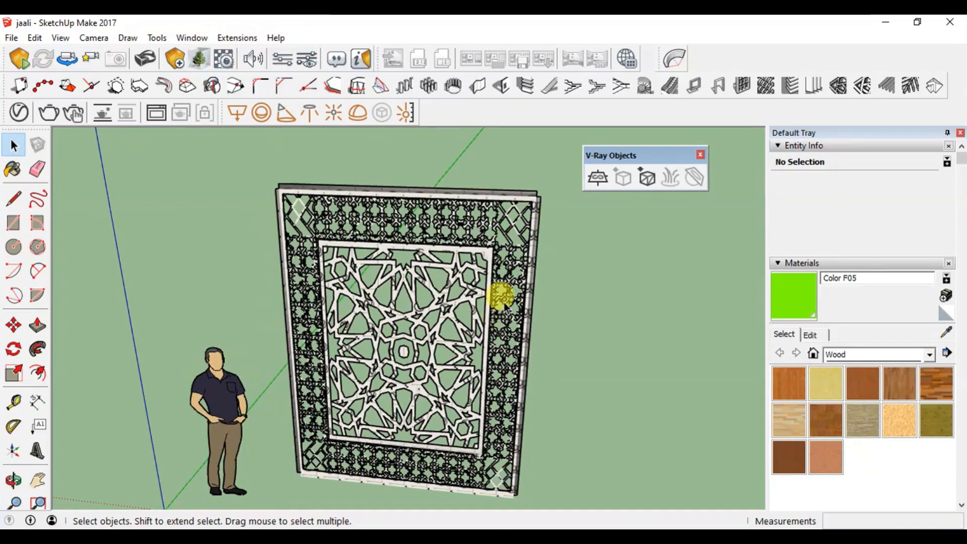
{"action": "scroll", "coordinate": [509, 248], "scroll_direction": "up", "scroll_amount": 4}
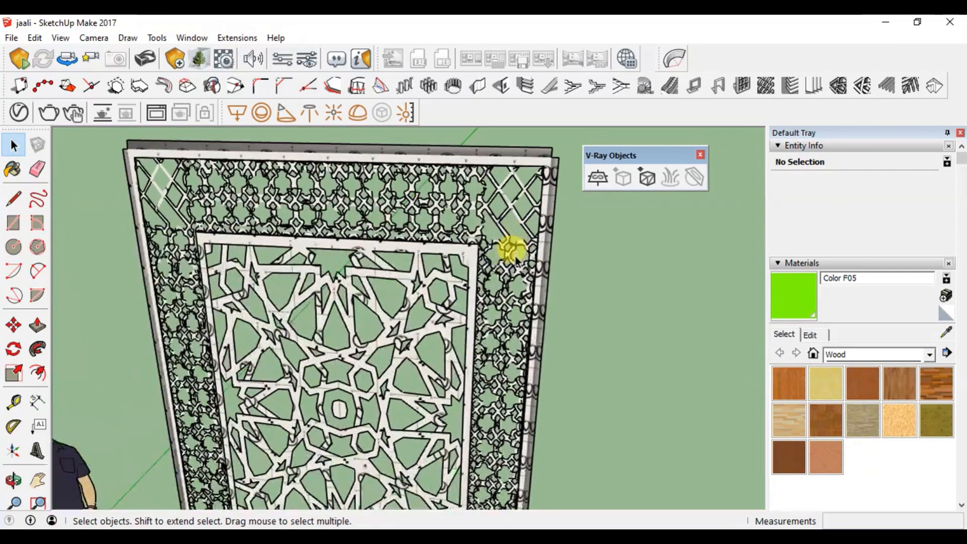
{"action": "scroll", "coordinate": [513, 266], "scroll_direction": "up", "scroll_amount": 6}
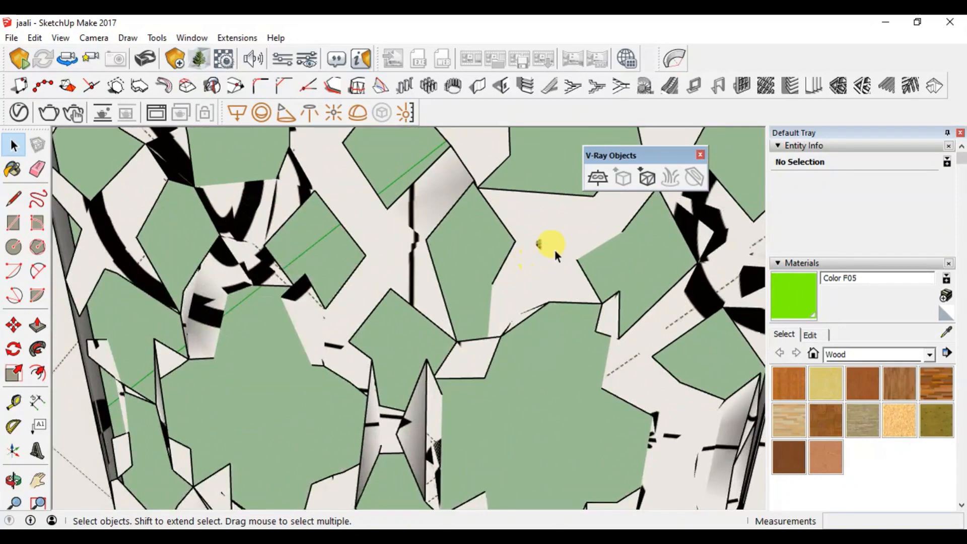
{"action": "middle_click_drag", "start_coordinate": [555, 249], "coordinate": [524, 254]}
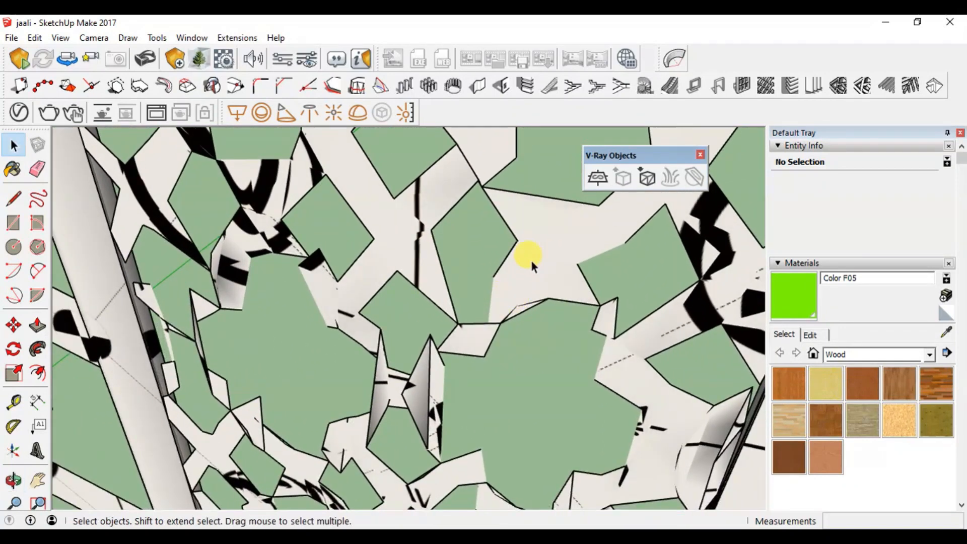
{"action": "scroll", "coordinate": [529, 261], "scroll_direction": "down", "scroll_amount": 3}
{"action": "scroll", "coordinate": [572, 387], "scroll_direction": "up", "scroll_amount": 4}
{"action": "middle_click_drag", "start_coordinate": [572, 388], "coordinate": [596, 398]}
{"action": "scroll", "coordinate": [596, 398], "scroll_direction": "down", "scroll_amount": 4}
{"action": "scroll", "coordinate": [579, 307], "scroll_direction": "up", "scroll_amount": 4}
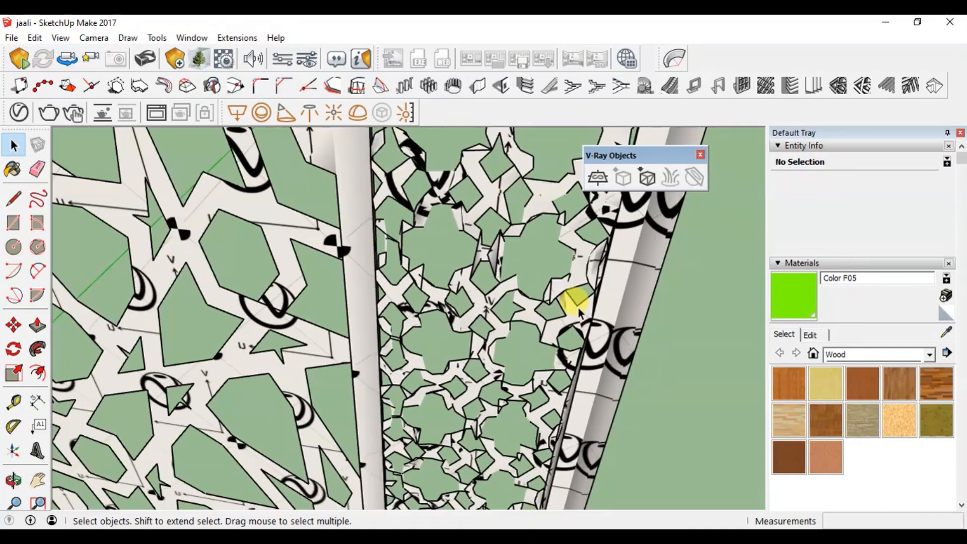
Step: Save the model containing the refined clustering proxy under the new name "jaali refine" in the Vray Tutorials folder
{"action": "scroll", "coordinate": [579, 307], "scroll_direction": "down", "scroll_amount": 8}
{"action": "scroll", "coordinate": [446, 210], "scroll_direction": "up", "scroll_amount": 1}
{"action": "scroll", "coordinate": [446, 209], "scroll_direction": "up", "scroll_amount": 3}
{"action": "scroll", "coordinate": [449, 216], "scroll_direction": "down", "scroll_amount": 5}
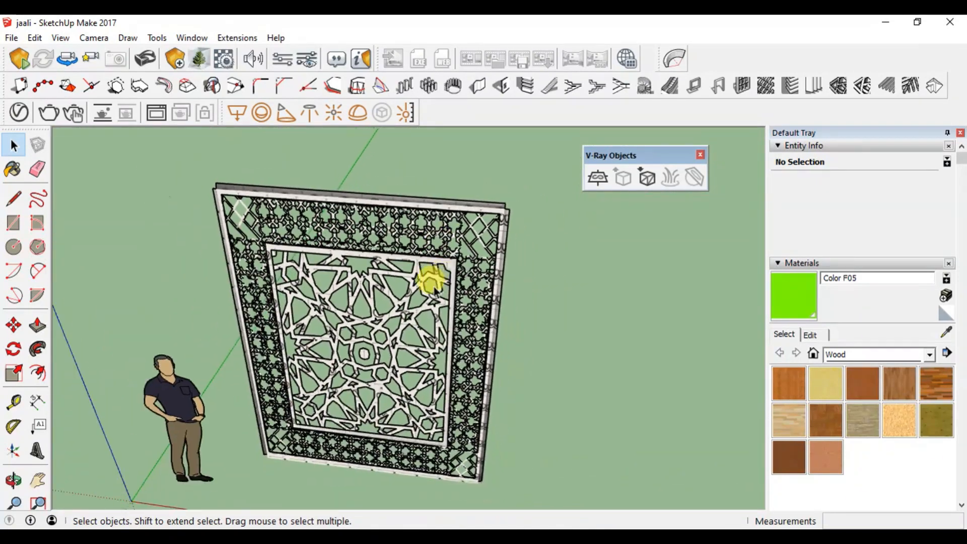
{"action": "scroll", "coordinate": [432, 276], "scroll_direction": "down", "scroll_amount": 1}
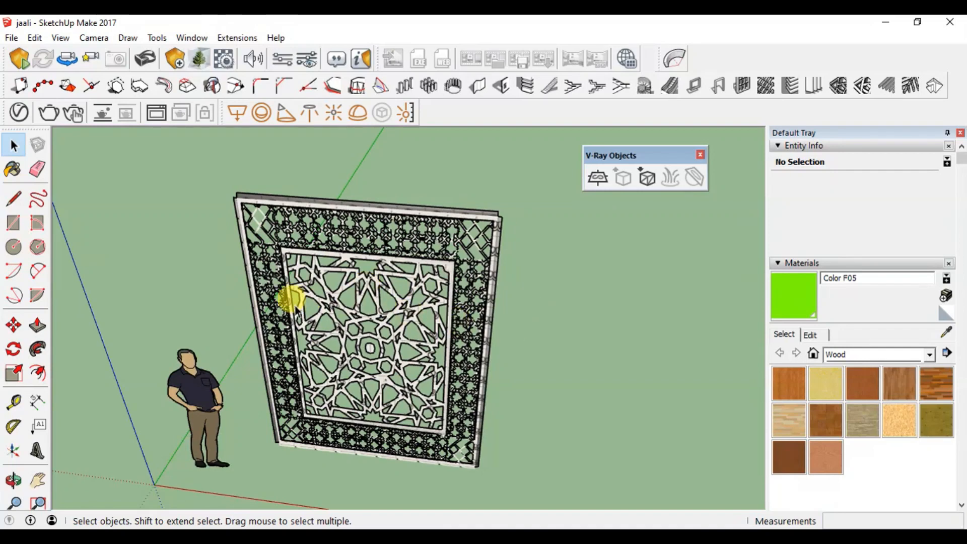
{"action": "scroll", "coordinate": [290, 302], "scroll_direction": "down", "scroll_amount": 1}
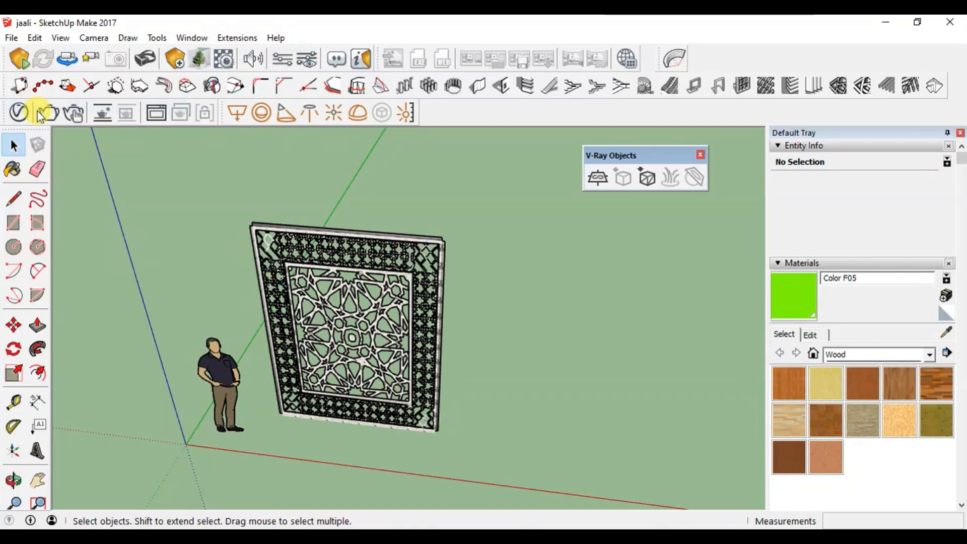
{"action": "left_click", "coordinate": [38, 113]}
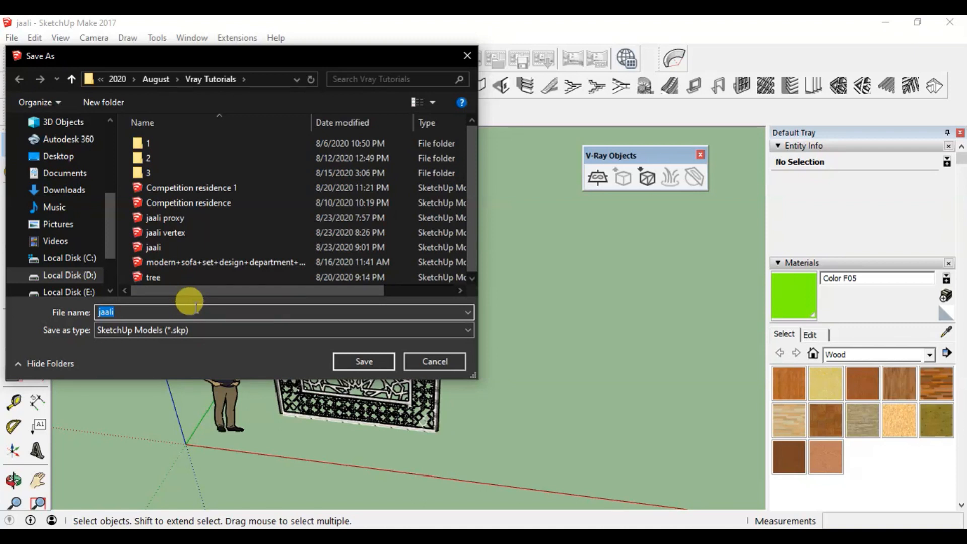
{"action": "type", "text": "jaali refine"}
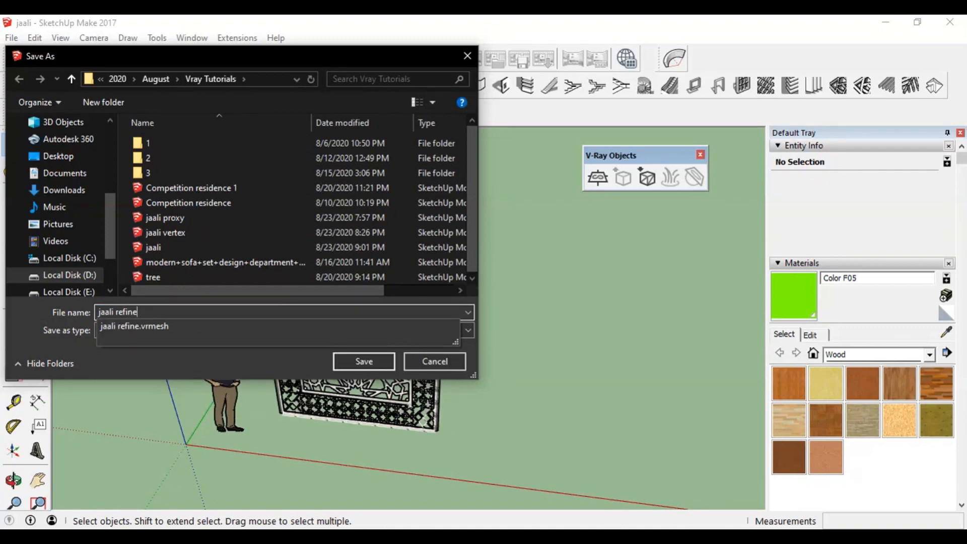
{"action": "left_click", "coordinate": [360, 362]}
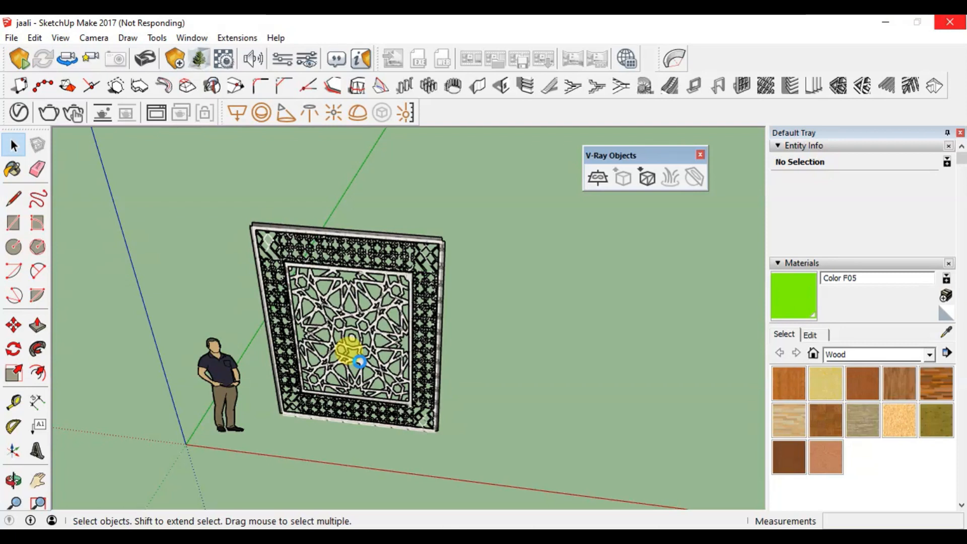
Step: Compare the lattice and border detail of the refined clustering proxy with the original coloured jaali beside it
{"action": "middle_click_drag", "start_coordinate": [360, 362], "coordinate": [460, 374]}
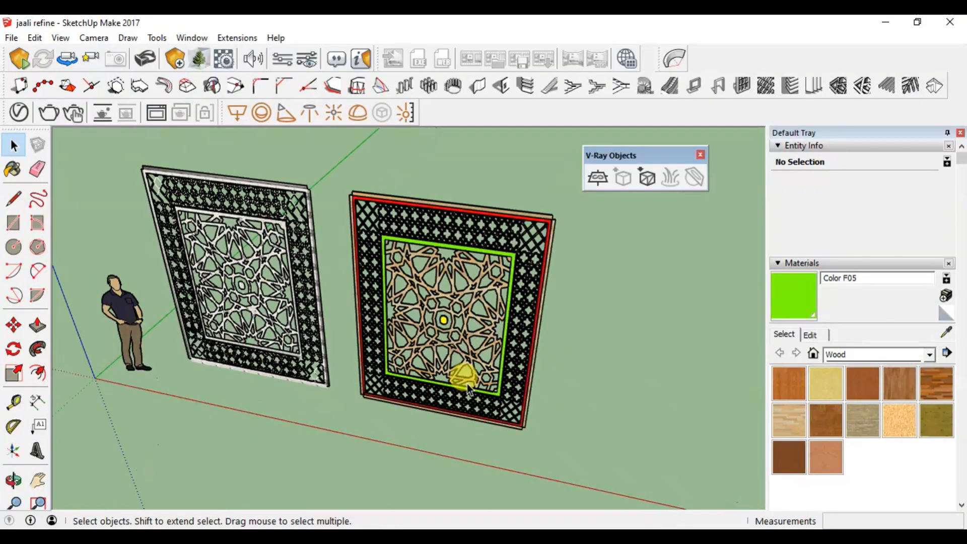
{"action": "scroll", "coordinate": [467, 383], "scroll_direction": "up", "scroll_amount": 2}
{"action": "scroll", "coordinate": [461, 448], "scroll_direction": "down", "scroll_amount": 2}
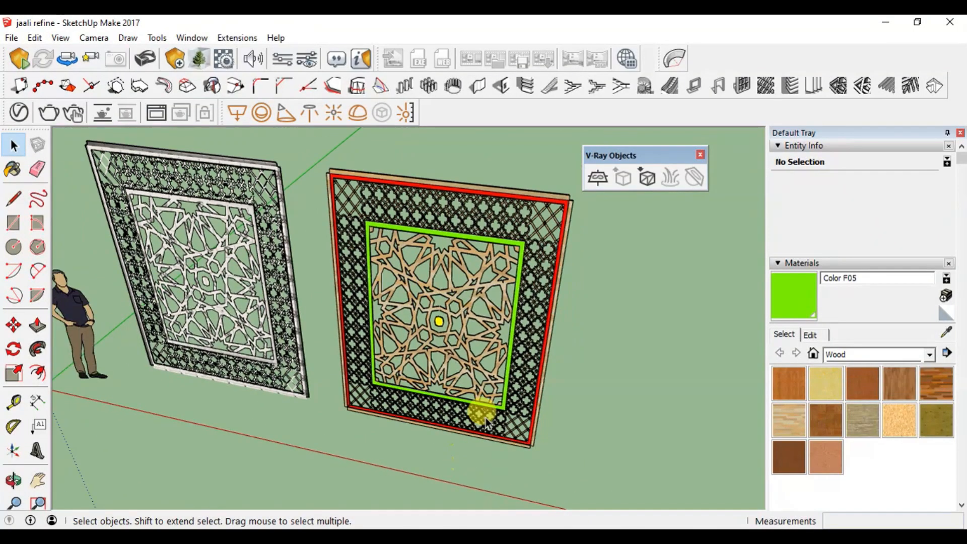
Step: Start a V-Ray proxy export of the multicoloured jaali panel with the mesh file named "jaali refine 5000" in the Vray Tutorials folder
{"action": "left_click", "coordinate": [530, 249]}
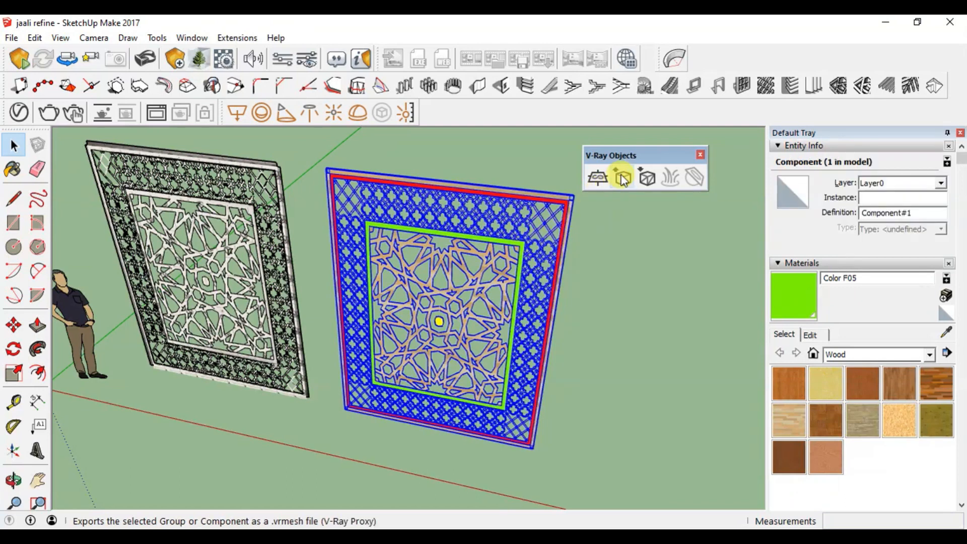
{"action": "left_click", "coordinate": [623, 176]}
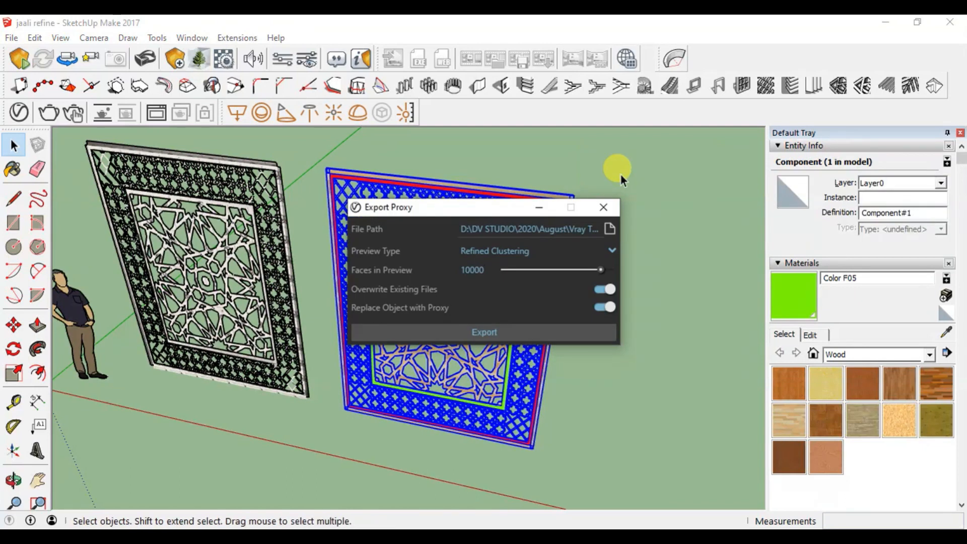
{"action": "left_click", "coordinate": [610, 229]}
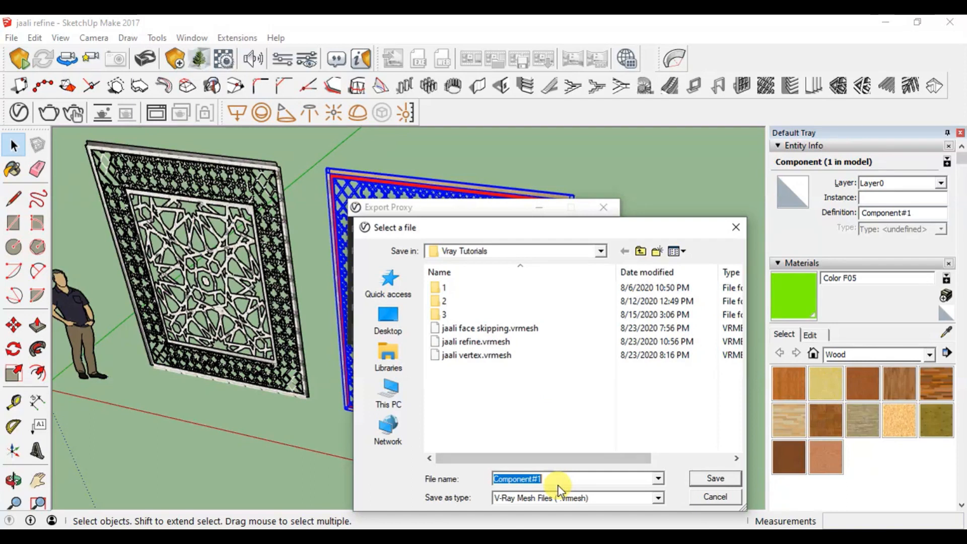
{"action": "type", "text": "jaali"}
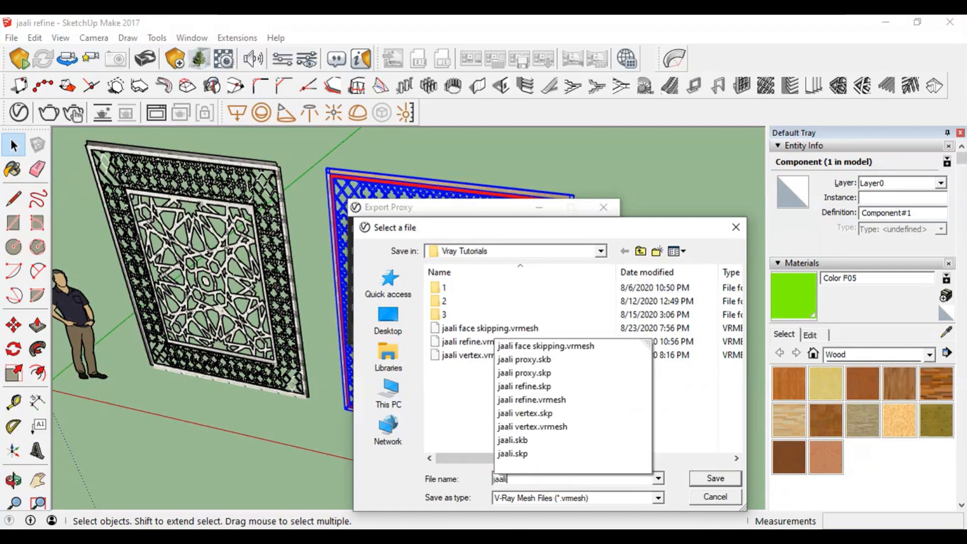
{"action": "type", "text": " refine 5000"}
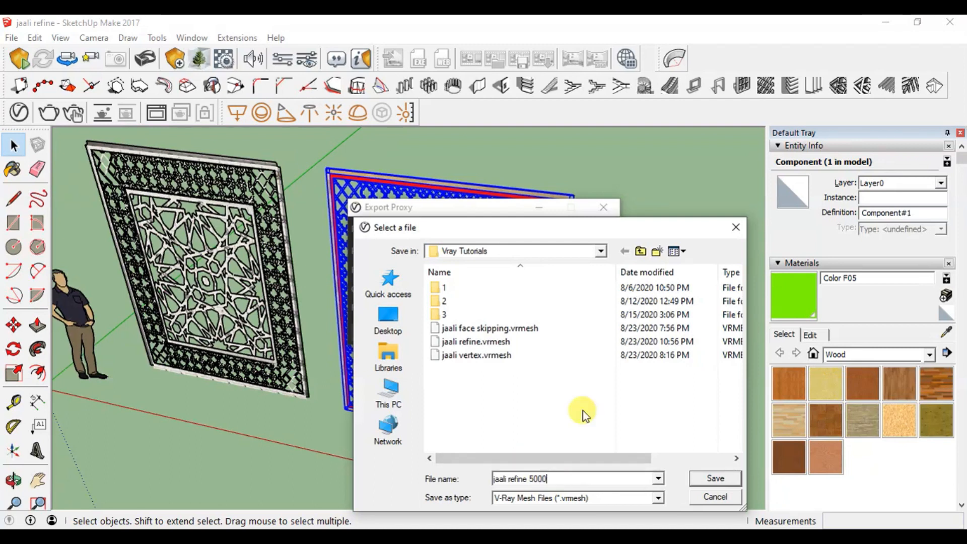
{"action": "left_click", "coordinate": [715, 479]}
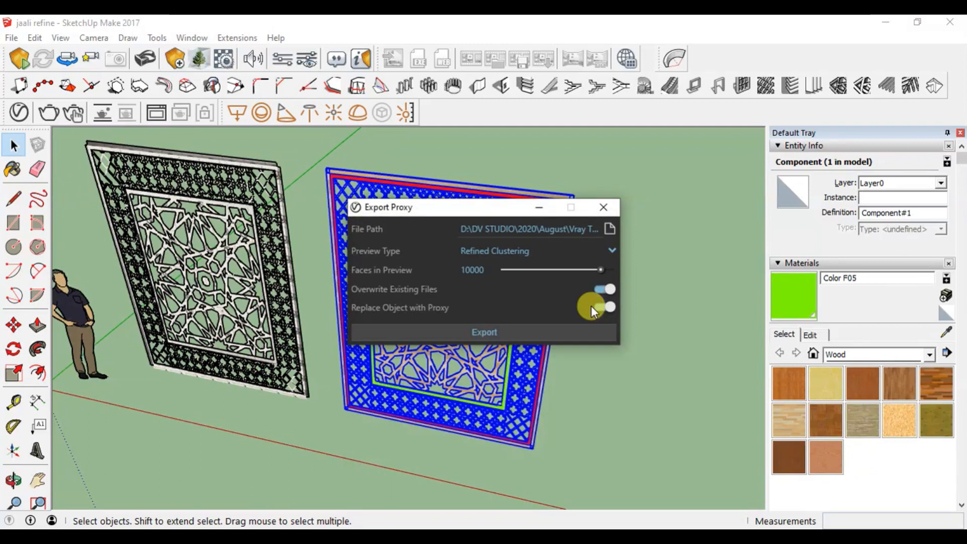
Step: Set the proxy's faces in preview to 5000 and export it with Refined Clustering, replacing the original object
{"action": "double_click", "coordinate": [462, 270]}
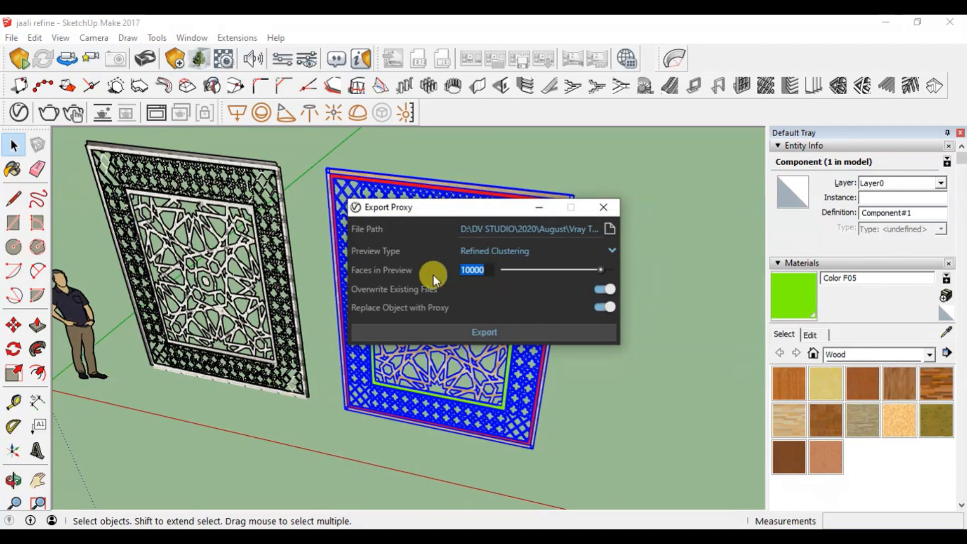
{"action": "type", "text": "5000"}
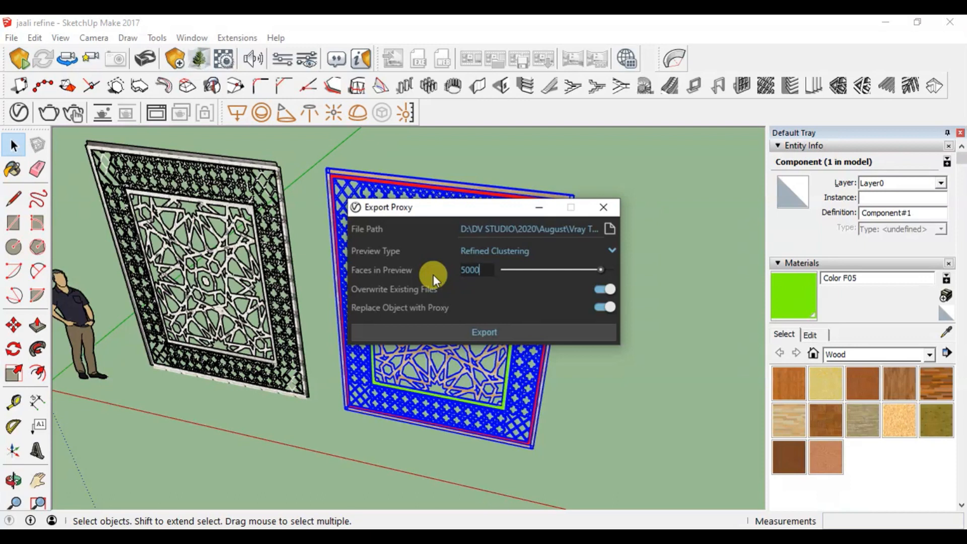
{"action": "left_click", "coordinate": [485, 296]}
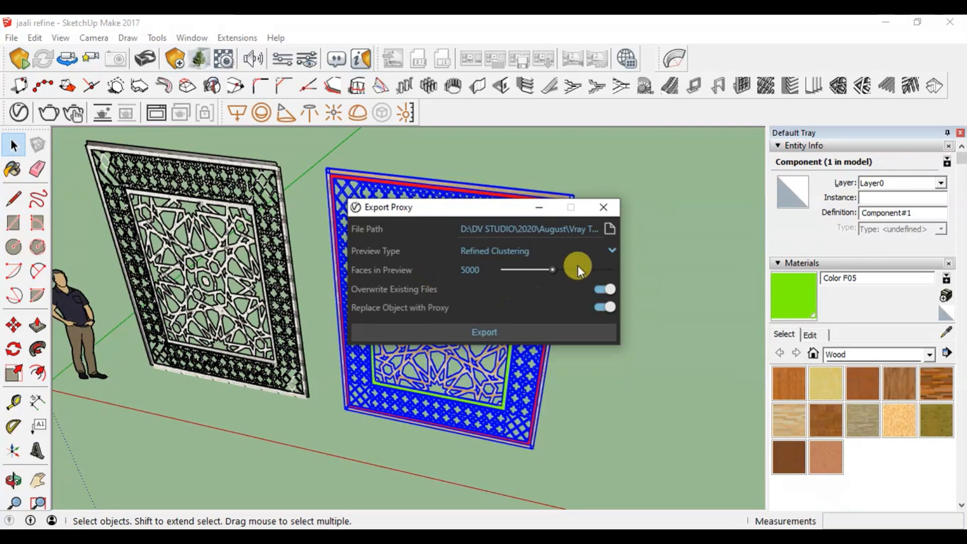
{"action": "left_click_drag", "start_coordinate": [473, 210], "coordinate": [694, 180]}
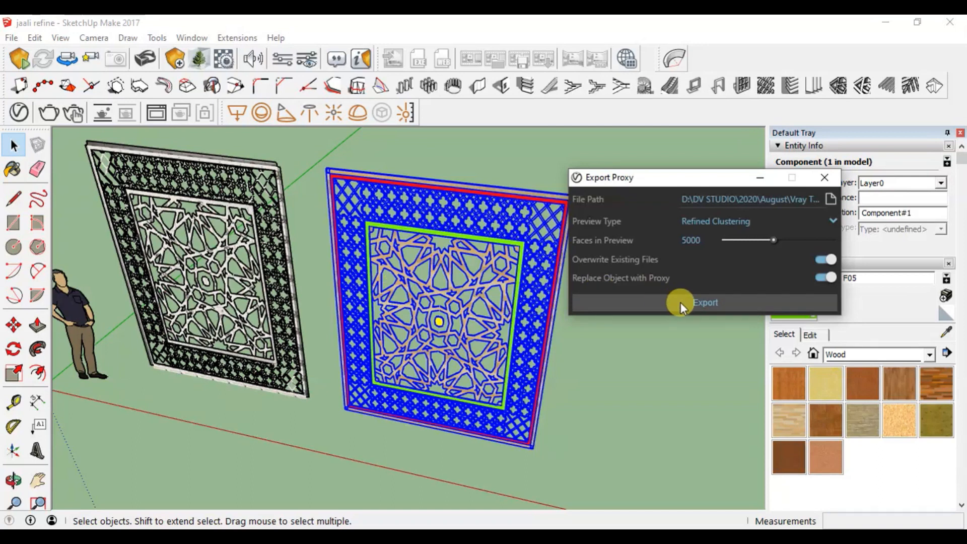
{"action": "left_click", "coordinate": [714, 303]}
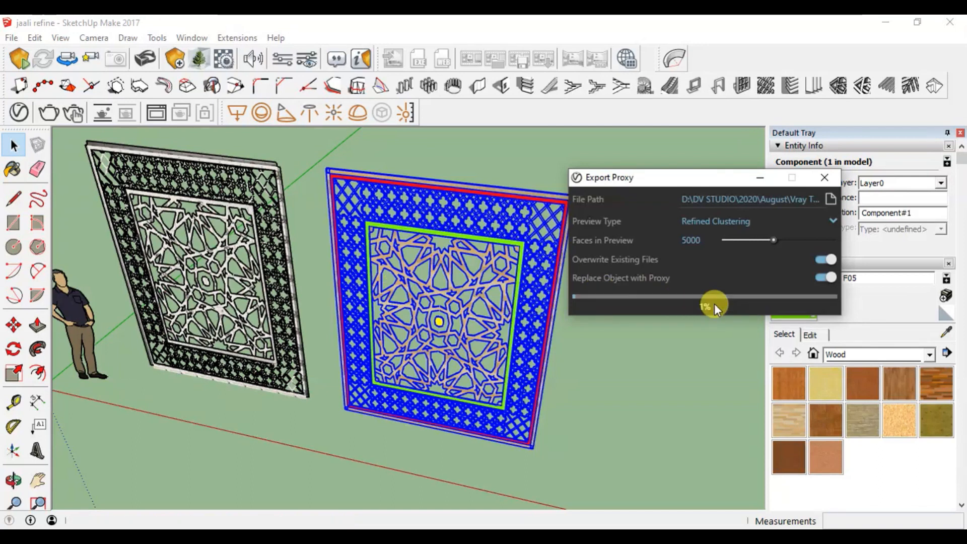
Step: Compare the preview mesh detail of the new 5000-face proxy with the neighbouring jaali proxy, especially in the border lattice
{"action": "middle_click_drag", "start_coordinate": [407, 350], "coordinate": [391, 305]}
{"action": "scroll", "coordinate": [561, 298], "scroll_direction": "down", "scroll_amount": 2}
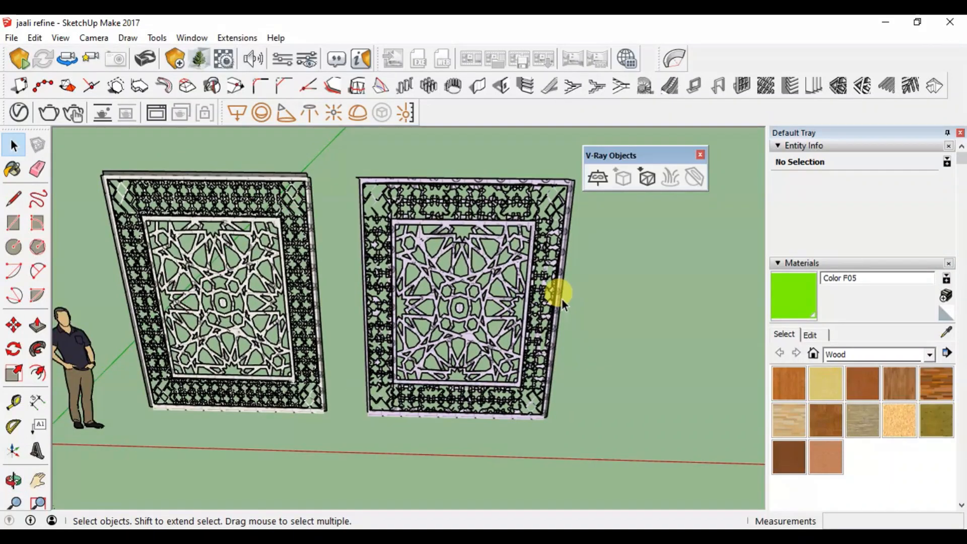
{"action": "scroll", "coordinate": [272, 199], "scroll_direction": "up", "scroll_amount": 5}
{"action": "scroll", "coordinate": [145, 173], "scroll_direction": "up", "scroll_amount": 3}
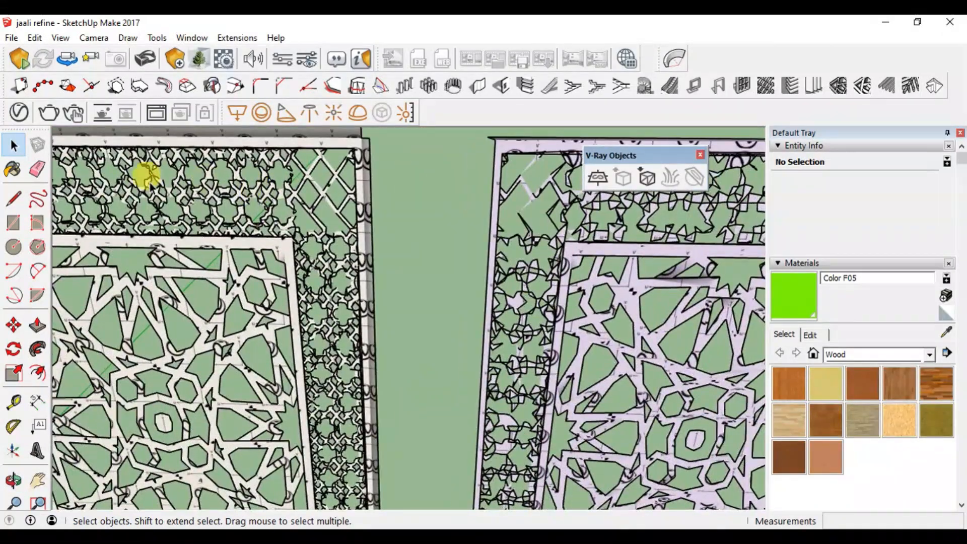
{"action": "scroll", "coordinate": [112, 205], "scroll_direction": "down", "scroll_amount": 3}
{"action": "scroll", "coordinate": [109, 224], "scroll_direction": "down", "scroll_amount": 3}
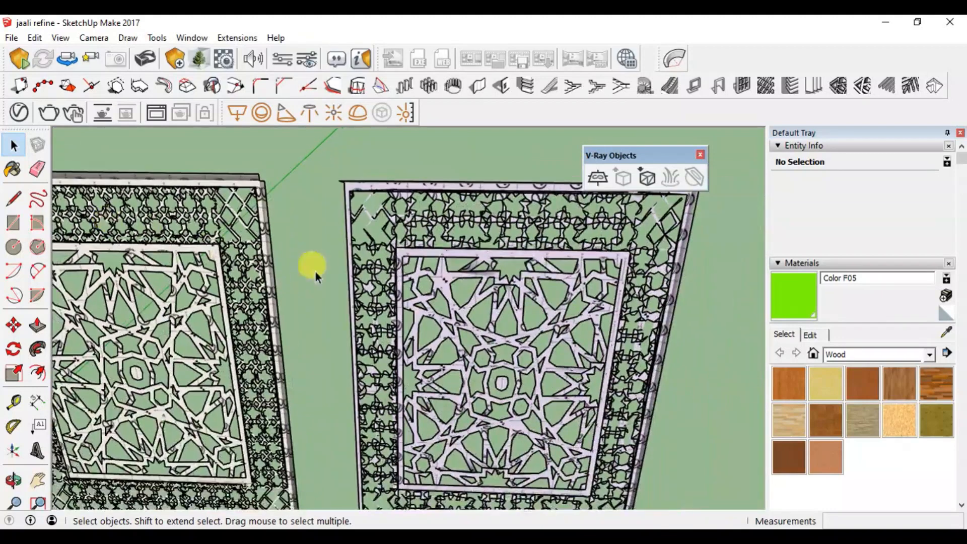
{"action": "scroll", "coordinate": [532, 192], "scroll_direction": "up", "scroll_amount": 3}
{"action": "scroll", "coordinate": [577, 205], "scroll_direction": "up", "scroll_amount": 2}
{"action": "scroll", "coordinate": [580, 209], "scroll_direction": "up", "scroll_amount": 3}
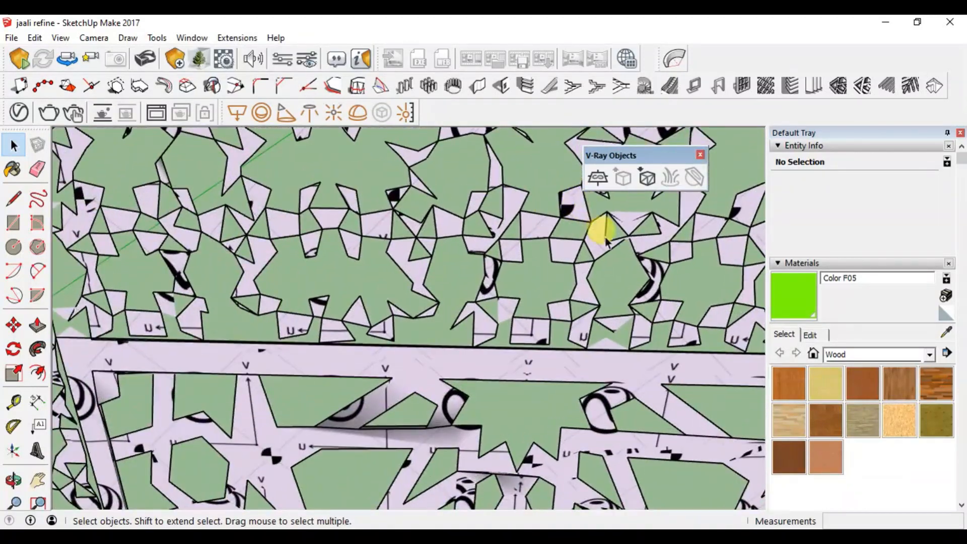
{"action": "scroll", "coordinate": [590, 239], "scroll_direction": "up", "scroll_amount": 1}
{"action": "scroll", "coordinate": [591, 240], "scroll_direction": "down", "scroll_amount": 4}
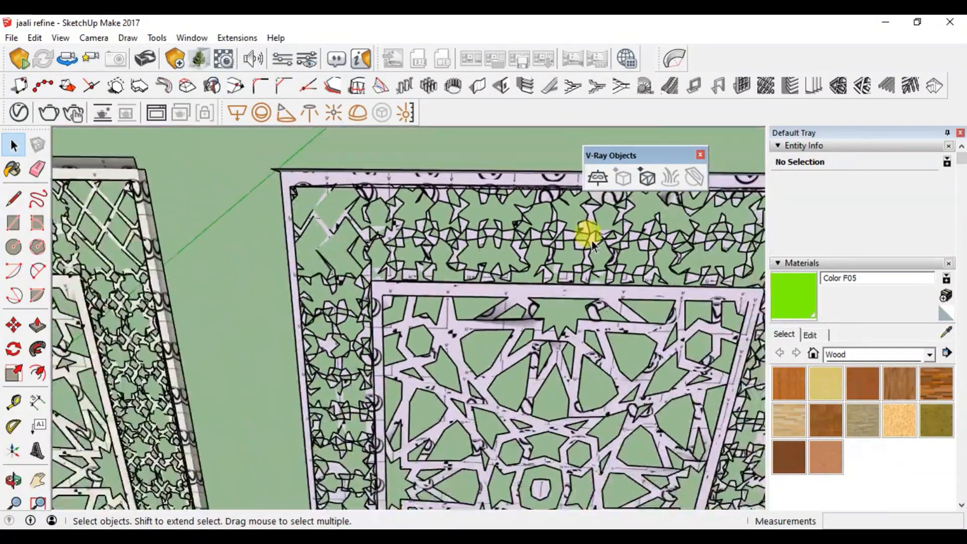
{"action": "scroll", "coordinate": [568, 216], "scroll_direction": "down", "scroll_amount": 3}
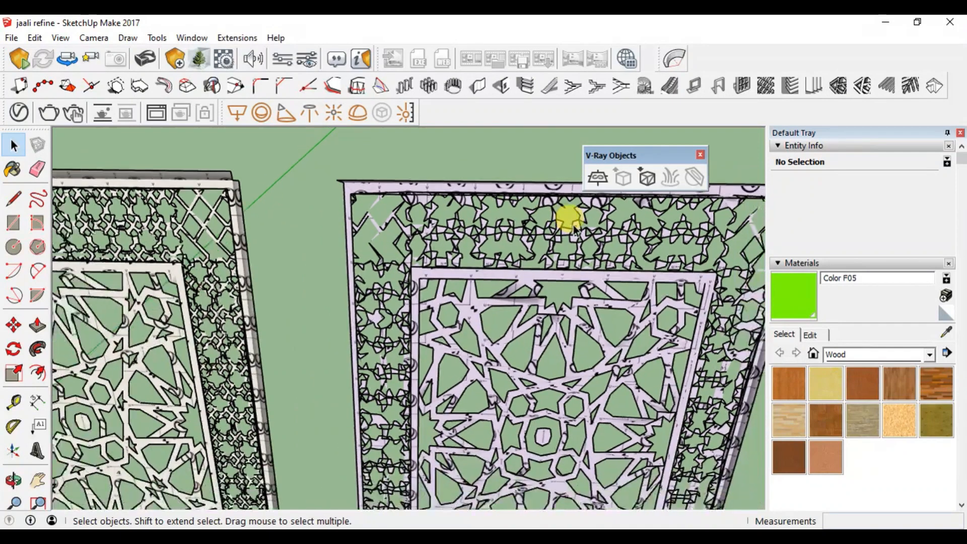
{"action": "scroll", "coordinate": [607, 219], "scroll_direction": "down", "scroll_amount": 5}
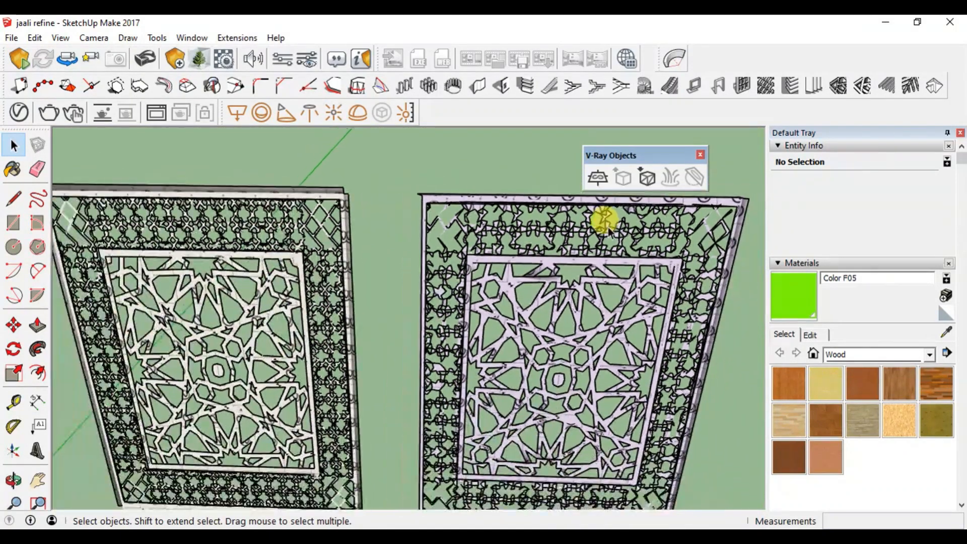
Step: Select the two jaali proxies in turn to check their component definitions and view the panels from different angles
{"action": "left_click", "coordinate": [418, 453]}
{"action": "scroll", "coordinate": [365, 442], "scroll_direction": "up", "scroll_amount": 3}
{"action": "left_click", "coordinate": [365, 444]}
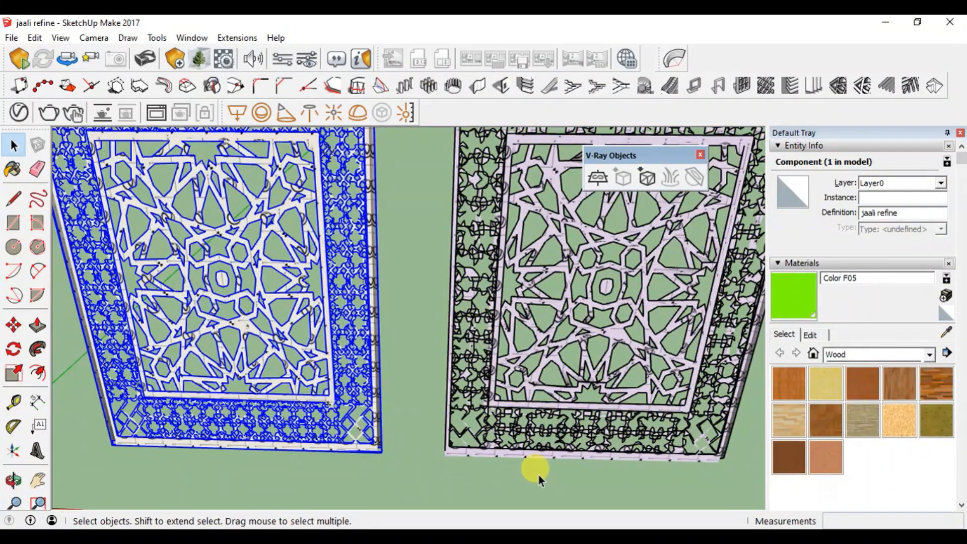
{"action": "left_click", "coordinate": [455, 330]}
{"action": "scroll", "coordinate": [611, 357], "scroll_direction": "down", "scroll_amount": 3}
{"action": "middle_click_drag", "start_coordinate": [611, 356], "coordinate": [463, 318]}
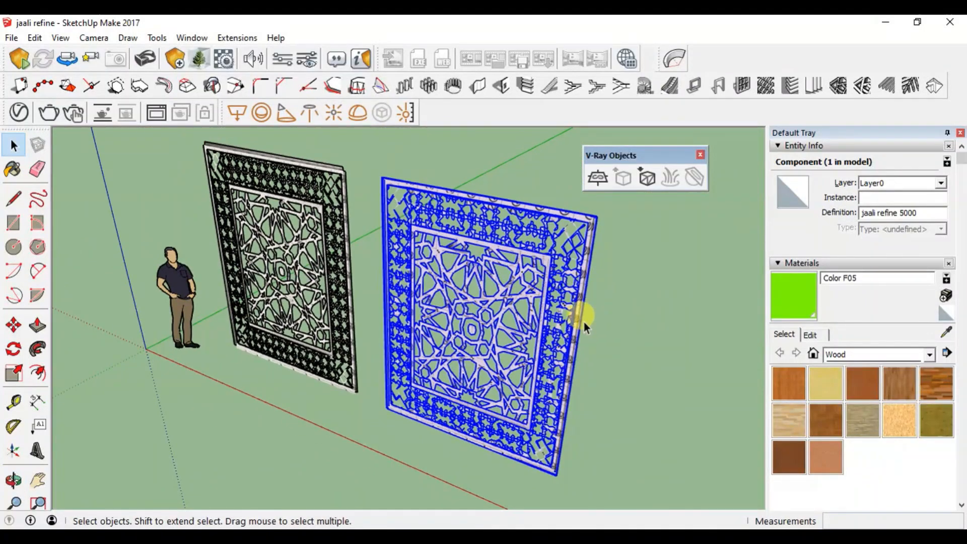
{"action": "scroll", "coordinate": [584, 322], "scroll_direction": "up", "scroll_amount": 5}
{"action": "middle_click_drag", "start_coordinate": [571, 316], "coordinate": [620, 324]}
{"action": "scroll", "coordinate": [536, 343], "scroll_direction": "down", "scroll_amount": 5}
{"action": "left_click", "coordinate": [537, 342]}
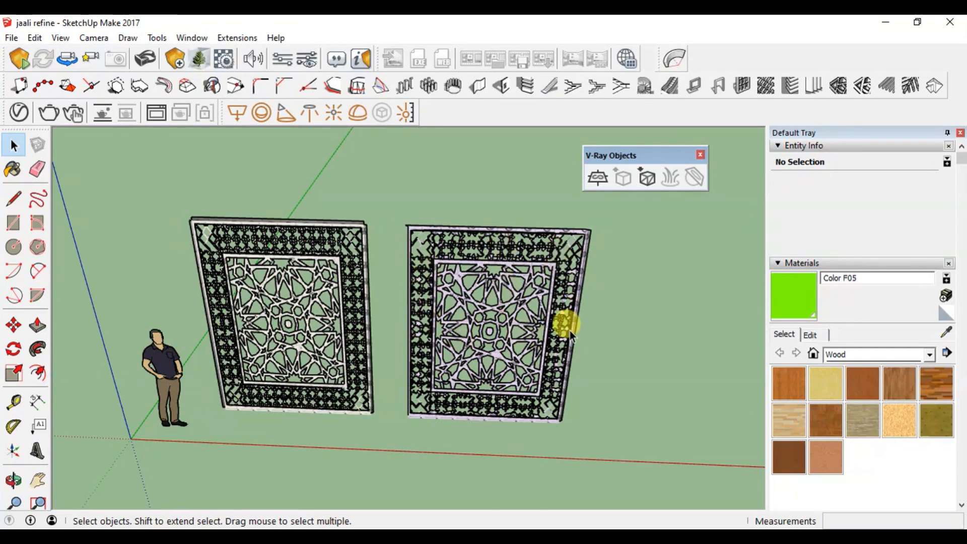
Step: Examine the lower outer corner of the 5000-face proxy's frame at close range for simplified edges
{"action": "scroll", "coordinate": [570, 331], "scroll_direction": "up", "scroll_amount": 3}
{"action": "middle_click_drag", "start_coordinate": [531, 413], "coordinate": [462, 401]}
{"action": "scroll", "coordinate": [475, 356], "scroll_direction": "down", "scroll_amount": 2}
{"action": "mouse_move", "coordinate": [510, 368]}
{"action": "middle_mouse_down"}
{"action": "mouse_move", "coordinate": [391, 395]}
{"action": "mouse_move", "coordinate": [151, 423]}
{"action": "mouse_move", "coordinate": [276, 423]}
{"action": "mouse_move", "coordinate": [464, 367]}
{"action": "mouse_move", "coordinate": [512, 363]}
{"action": "mouse_move", "coordinate": [518, 393]}
{"action": "mouse_move", "coordinate": [522, 368]}
{"action": "middle_mouse_up"}
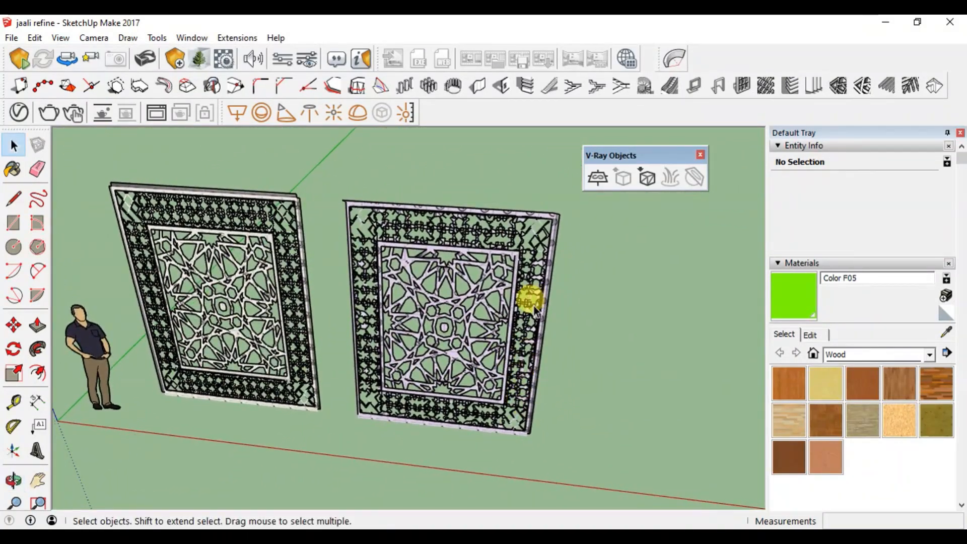
{"action": "scroll", "coordinate": [521, 415], "scroll_direction": "up", "scroll_amount": 8}
{"action": "middle_click_drag", "start_coordinate": [524, 428], "coordinate": [503, 421]}
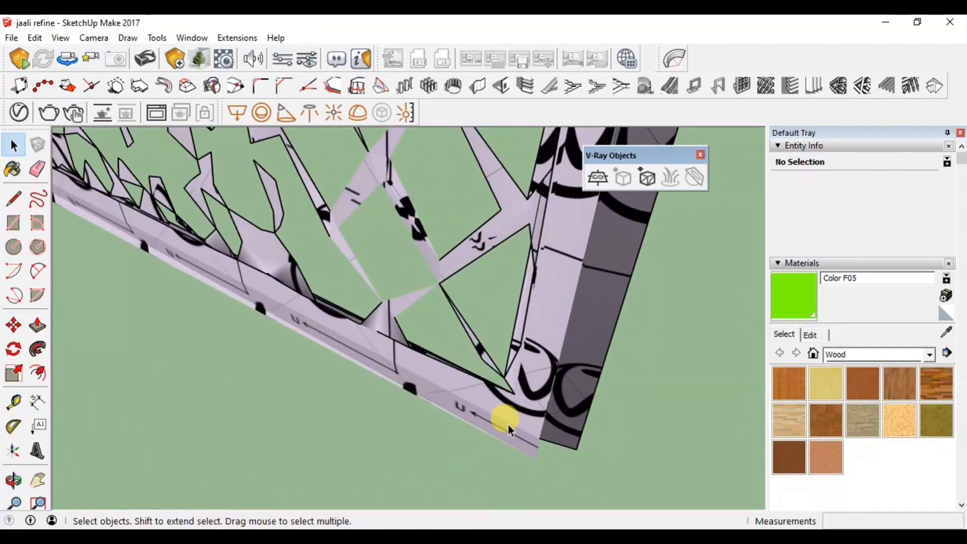
{"action": "scroll", "coordinate": [498, 449], "scroll_direction": "down", "scroll_amount": 3}
Step: Change the preview type of the jaali refine 5000 proxy to Bounding Box in the V-Ray Asset Editor
{"action": "left_click", "coordinate": [487, 411]}
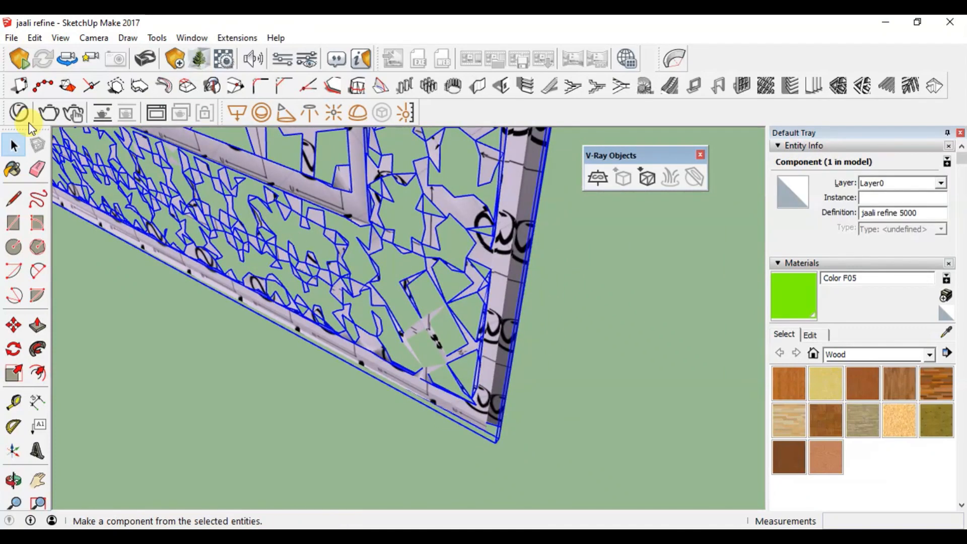
{"action": "left_click", "coordinate": [19, 112]}
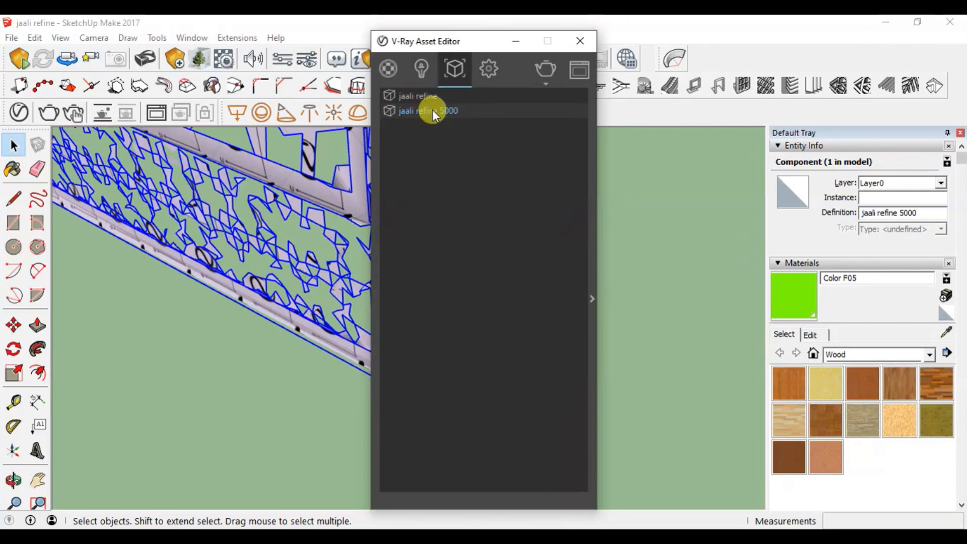
{"action": "left_click", "coordinate": [594, 300]}
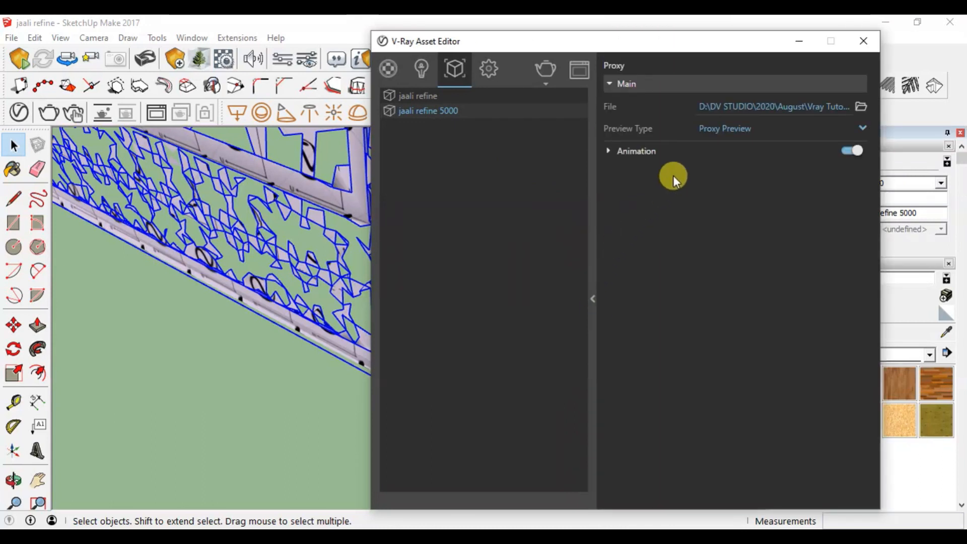
{"action": "left_click", "coordinate": [727, 129]}
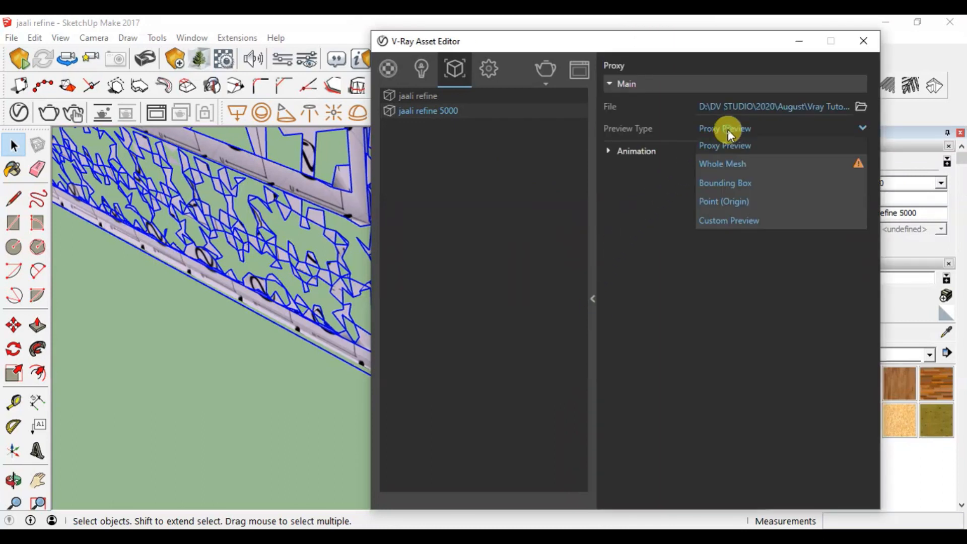
{"action": "left_click", "coordinate": [741, 179]}
{"action": "scroll", "coordinate": [316, 427], "scroll_direction": "down", "scroll_amount": 10}
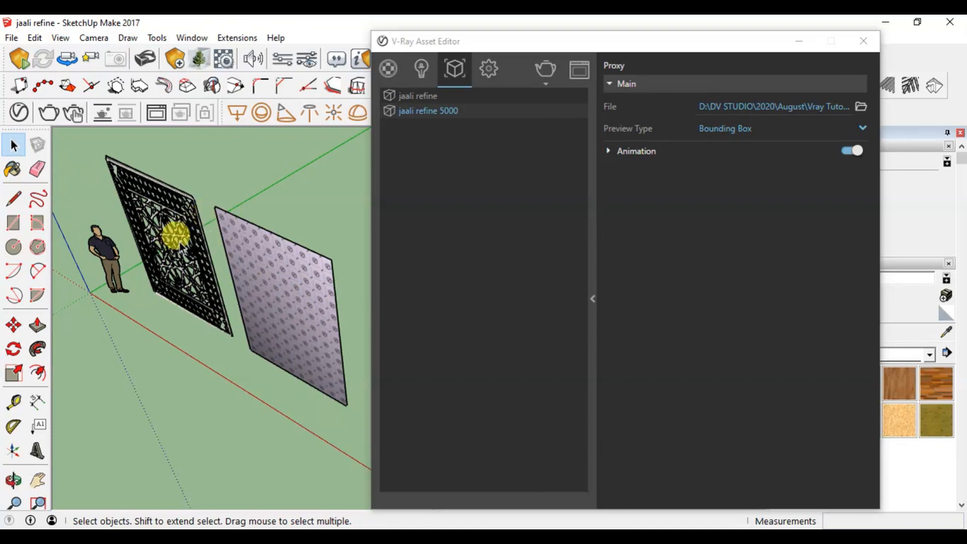
{"action": "scroll", "coordinate": [330, 388], "scroll_direction": "up", "scroll_amount": 5}
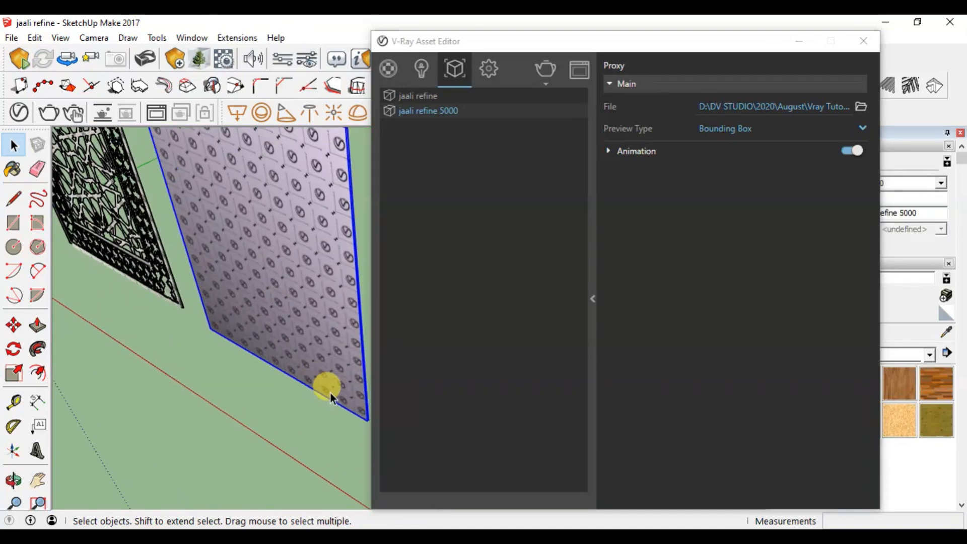
{"action": "scroll", "coordinate": [308, 398], "scroll_direction": "up", "scroll_amount": 6}
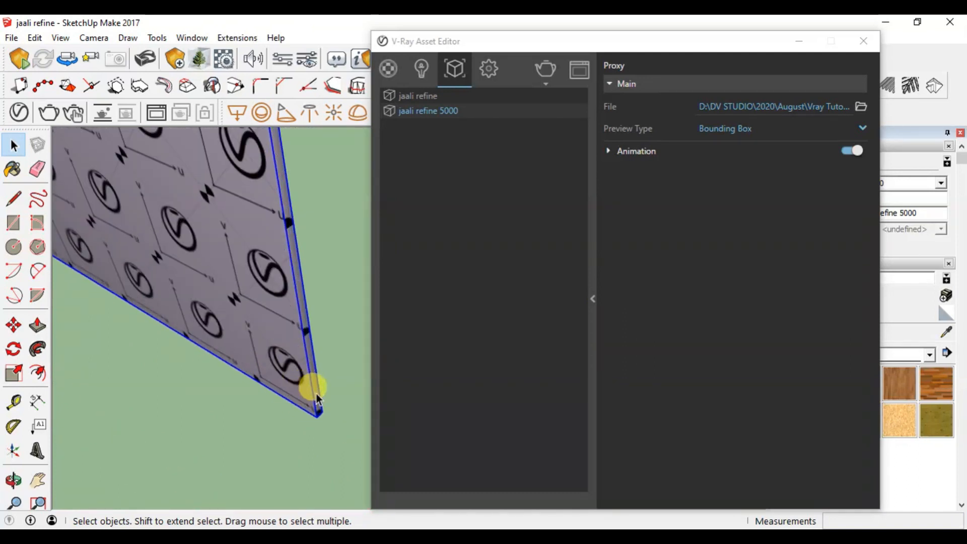
{"action": "scroll", "coordinate": [303, 403], "scroll_direction": "up", "scroll_amount": 2}
{"action": "key", "text": "m"}
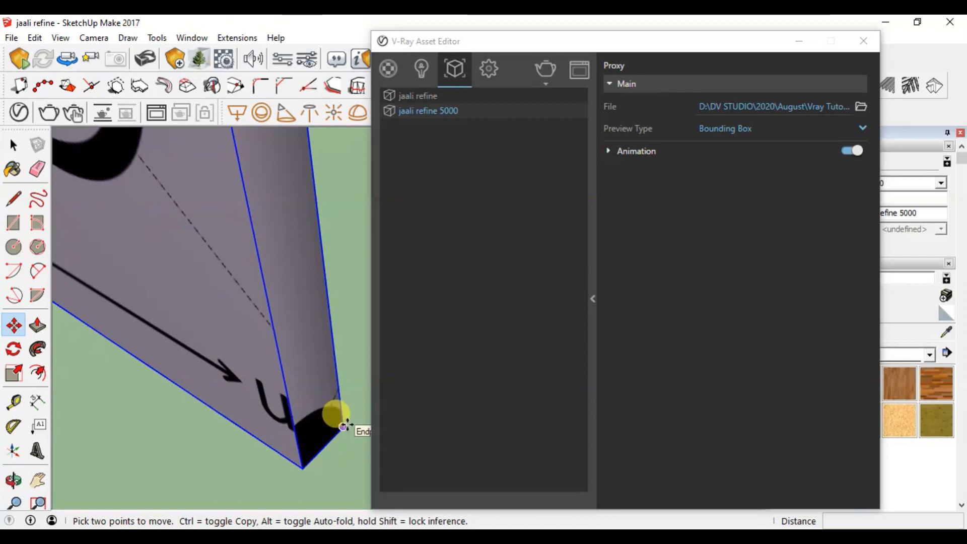
{"action": "left_click", "coordinate": [320, 436]}
{"action": "scroll", "coordinate": [333, 426], "scroll_direction": "down", "scroll_amount": 6}
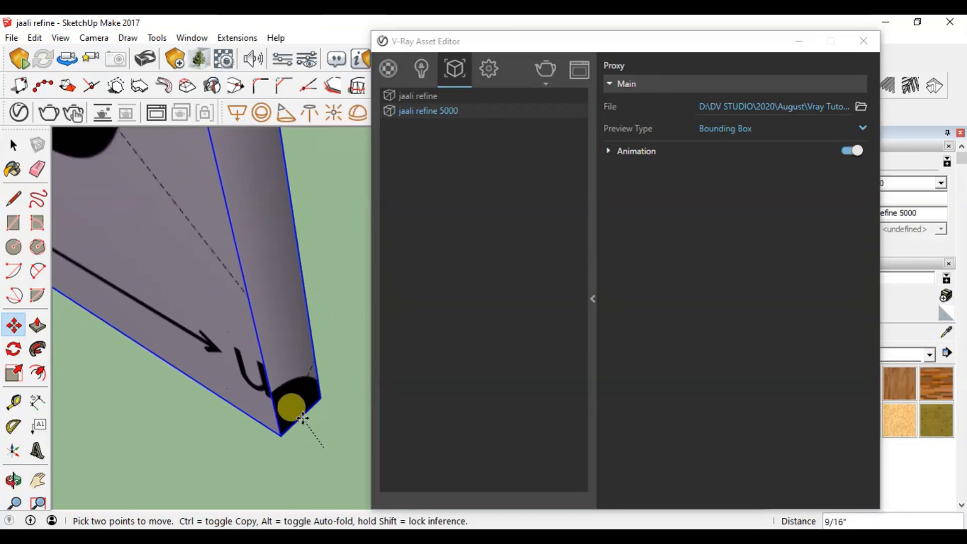
{"action": "key", "text": "space"}
Step: Examine the lower corner of the jaali refine proxy and compare that panel with the bounding-box preview beside it
{"action": "scroll", "coordinate": [337, 440], "scroll_direction": "down", "scroll_amount": 5}
{"action": "middle_click_drag", "start_coordinate": [337, 441], "coordinate": [302, 292]}
{"action": "scroll", "coordinate": [285, 430], "scroll_direction": "up", "scroll_amount": 10}
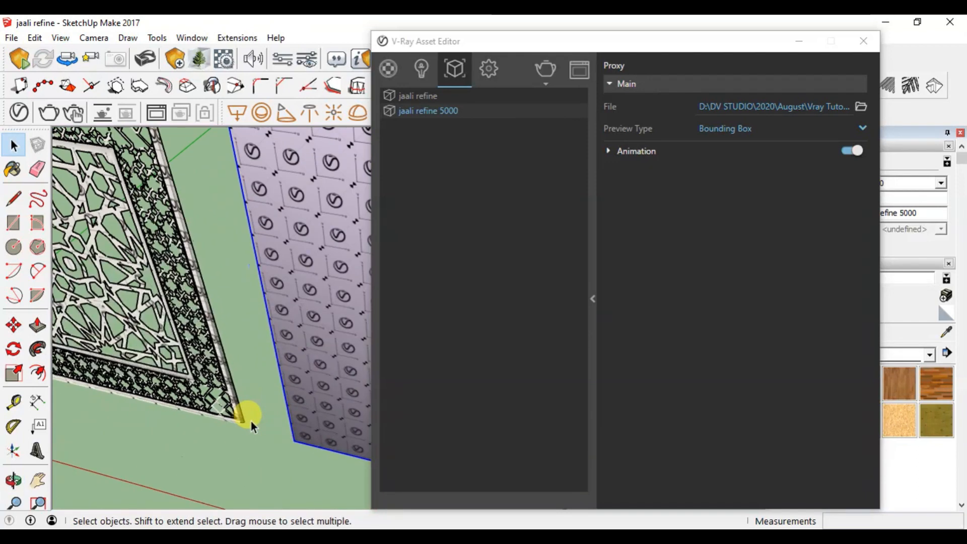
{"action": "scroll", "coordinate": [238, 426], "scroll_direction": "up", "scroll_amount": 3}
{"action": "middle_click_drag", "start_coordinate": [241, 428], "coordinate": [119, 391]}
{"action": "mouse_move", "coordinate": [232, 374]}
{"action": "middle_mouse_down"}
{"action": "mouse_move", "coordinate": [116, 367]}
{"action": "mouse_move", "coordinate": [100, 399]}
{"action": "mouse_move", "coordinate": [222, 383]}
{"action": "middle_mouse_up"}
{"action": "scroll", "coordinate": [265, 375], "scroll_direction": "down", "scroll_amount": 5}
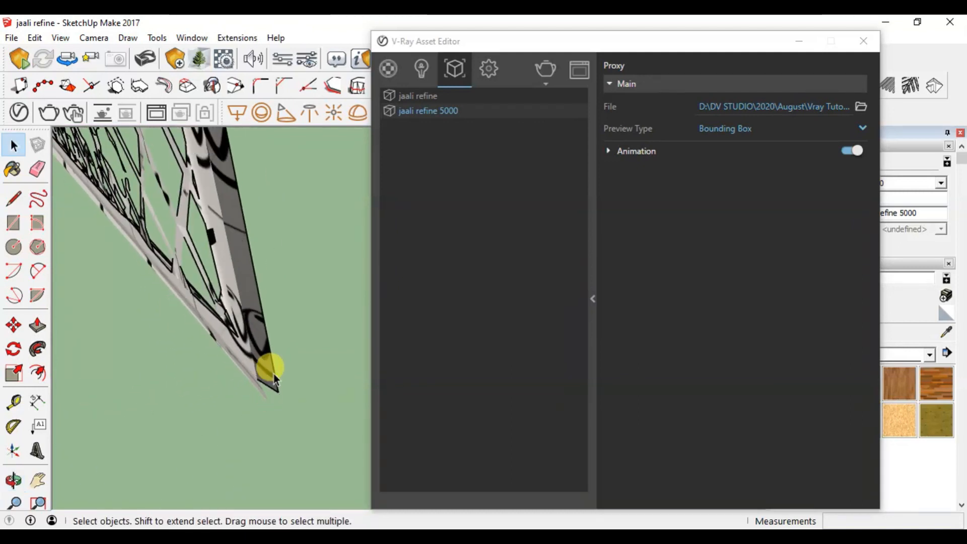
{"action": "scroll", "coordinate": [237, 302], "scroll_direction": "down", "scroll_amount": 5}
{"action": "scroll", "coordinate": [233, 276], "scroll_direction": "up", "scroll_amount": 3}
{"action": "middle_click_drag", "start_coordinate": [235, 295], "coordinate": [218, 276]}
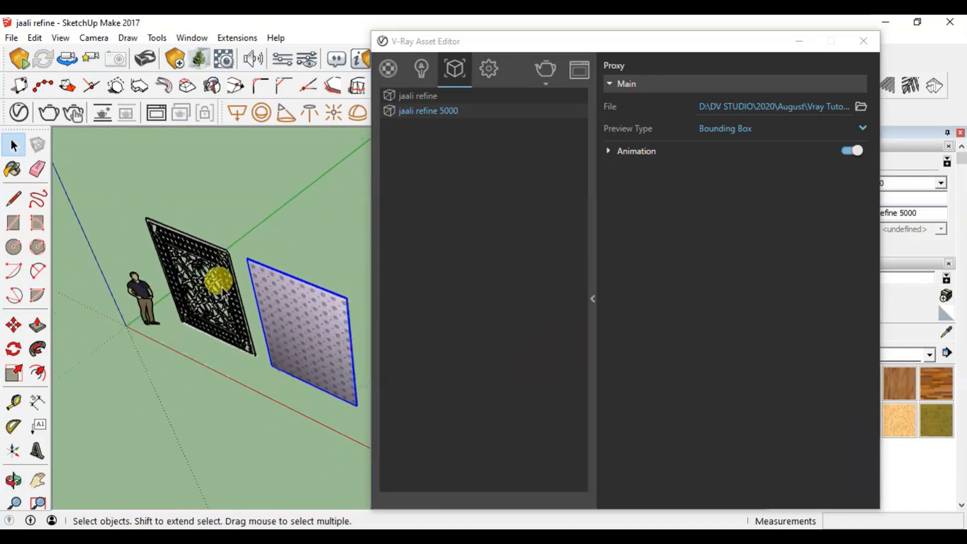
Step: Close the V-Ray Asset Editor and delete the jaali refine proxy, keeping the bounding-box panel
{"action": "left_click", "coordinate": [866, 41]}
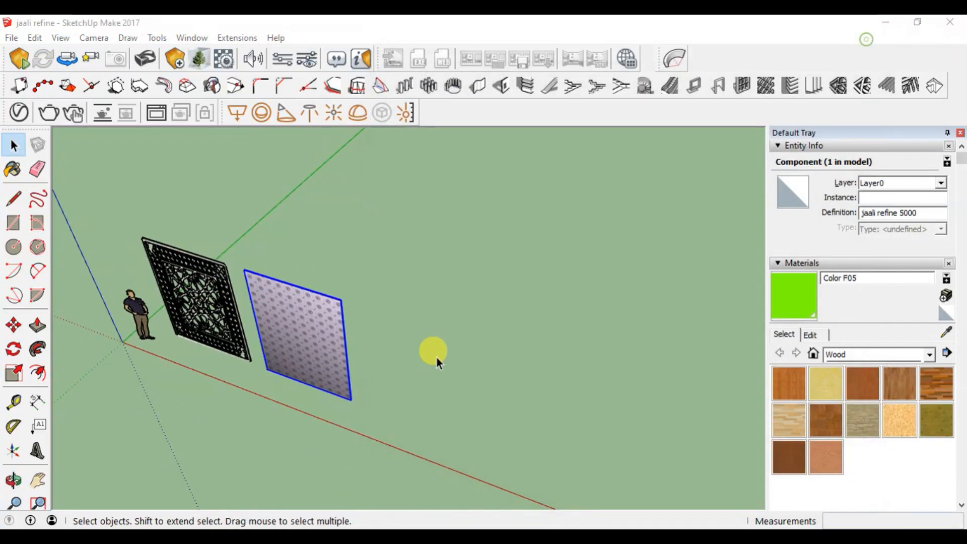
{"action": "scroll", "coordinate": [204, 315], "scroll_direction": "up", "scroll_amount": 5}
{"action": "scroll", "coordinate": [217, 327], "scroll_direction": "down", "scroll_amount": 5}
{"action": "left_click", "coordinate": [281, 344]}
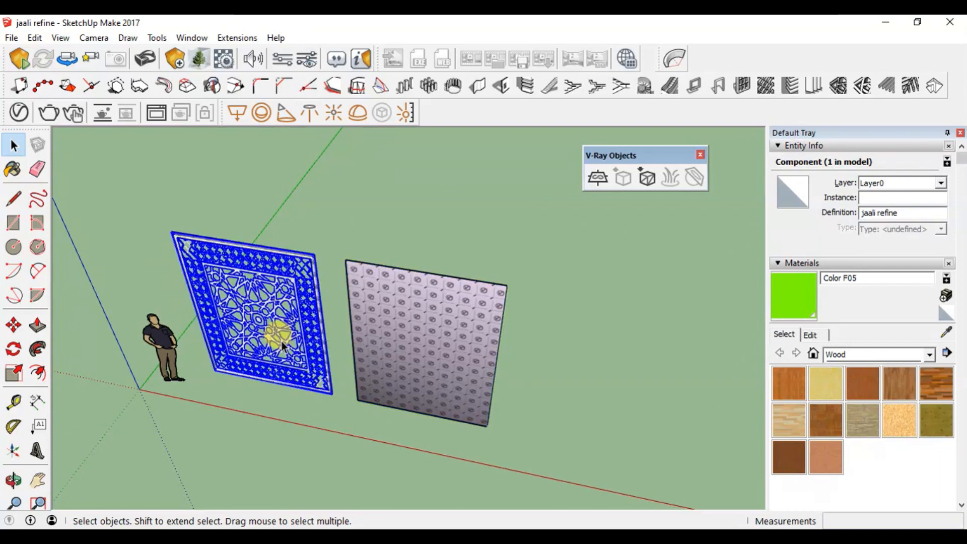
{"action": "key", "text": "Delete"}
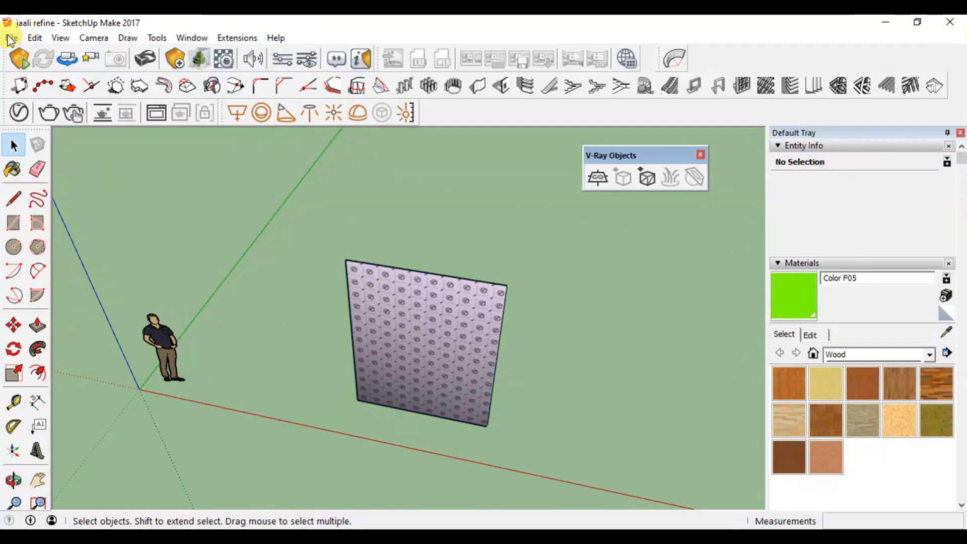
Step: Save the model under the new name jaali refine 5000 in the Vray Tutorials folder
{"action": "left_click", "coordinate": [11, 39]}
{"action": "left_click", "coordinate": [38, 102]}
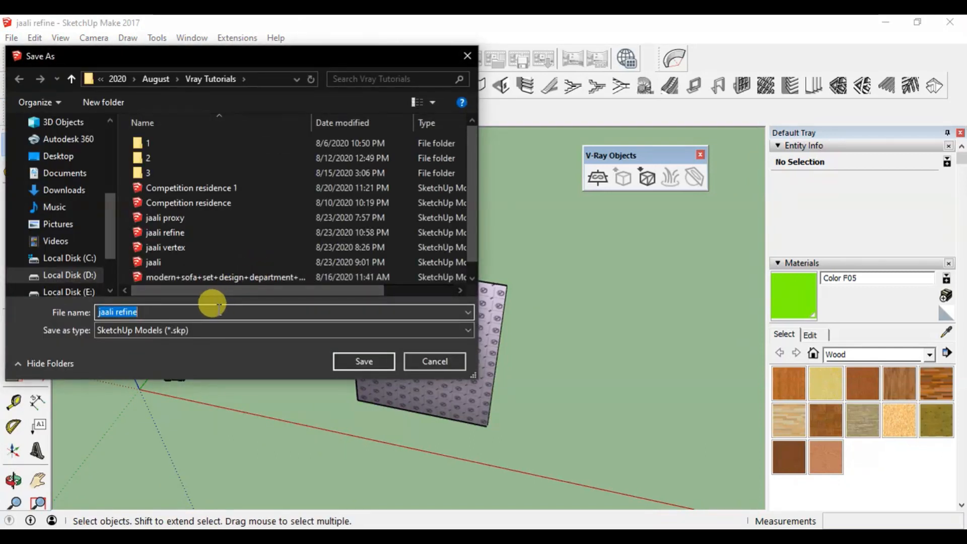
{"action": "left_click", "coordinate": [219, 308]}
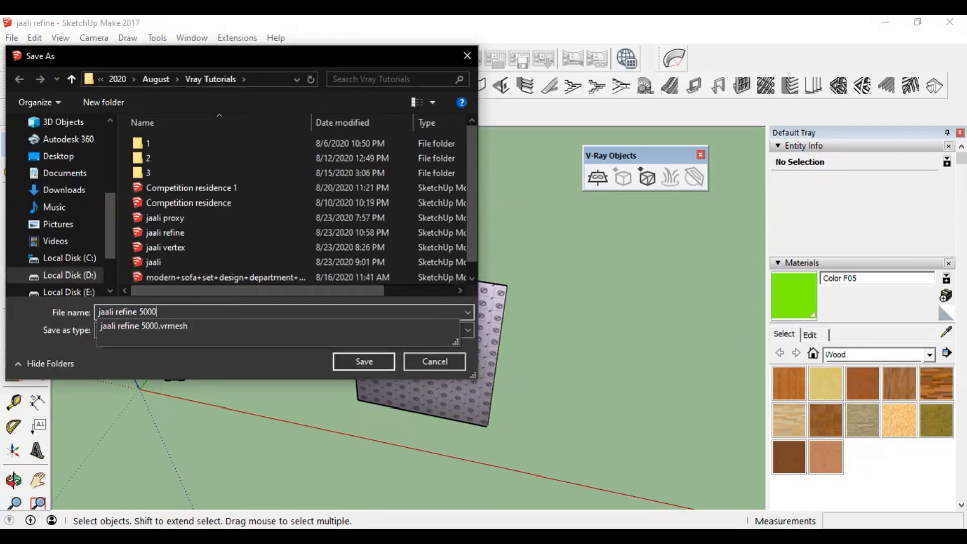
{"action": "left_click", "coordinate": [362, 362]}
Step: Make a copy of the jaali refine 5000 bounding-box panel and place it in front of the original
{"action": "scroll", "coordinate": [428, 368], "scroll_direction": "up", "scroll_amount": 2}
{"action": "scroll", "coordinate": [442, 381], "scroll_direction": "down", "scroll_amount": 3}
{"action": "mouse_move", "coordinate": [442, 385]}
{"action": "middle_mouse_down"}
{"action": "mouse_move", "coordinate": [277, 347]}
{"action": "mouse_move", "coordinate": [443, 324]}
{"action": "mouse_move", "coordinate": [425, 334]}
{"action": "mouse_move", "coordinate": [319, 271]}
{"action": "mouse_move", "coordinate": [442, 389]}
{"action": "middle_mouse_up"}
{"action": "left_click", "coordinate": [435, 385]}
{"action": "scroll", "coordinate": [370, 410], "scroll_direction": "down", "scroll_amount": 3}
{"action": "key", "text": "m"}
{"action": "key", "text": "ctrl"}
{"action": "left_click", "coordinate": [414, 409]}
{"action": "left_click", "coordinate": [442, 373]}
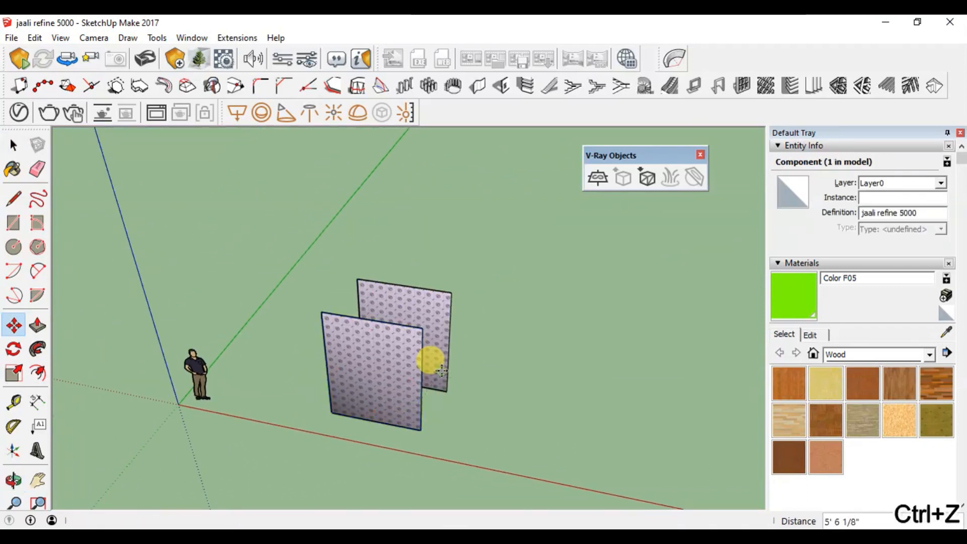
Step: Add two more copies of the bounding-box panel to form a staggered group of four
{"action": "key", "text": "ctrl"}
{"action": "left_click", "coordinate": [440, 367]}
{"action": "left_click", "coordinate": [522, 338]}
{"action": "left_click", "coordinate": [522, 338]}
{"action": "key", "text": "ctrl"}
{"action": "left_click", "coordinate": [582, 355]}
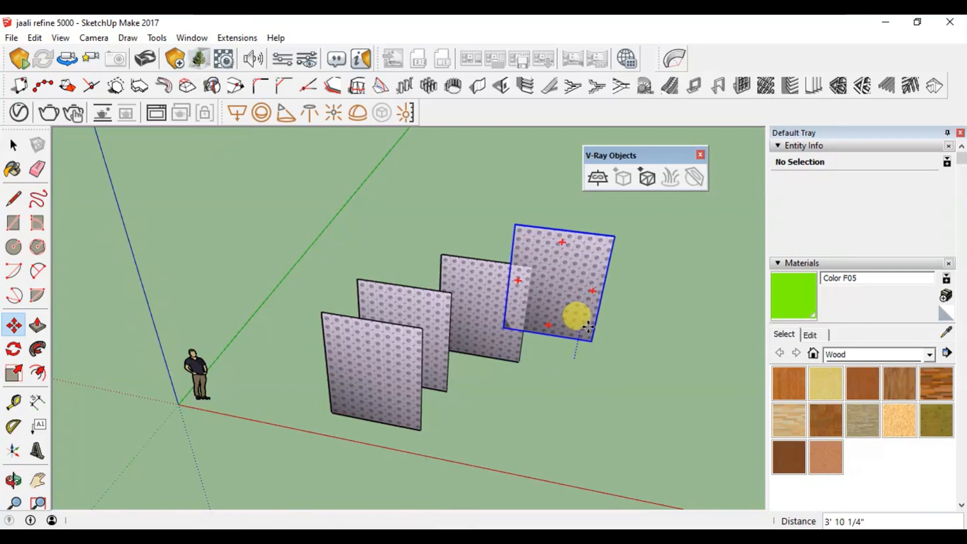
Step: Undo the fourth panel's last move and reposition that panel clear of its neighbour
{"action": "key", "text": "ctrl+z"}
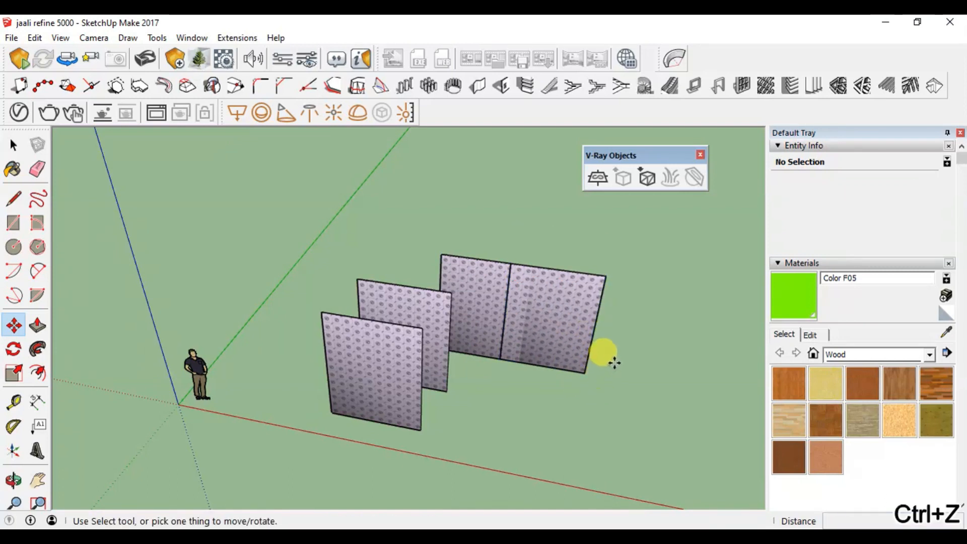
{"action": "key", "text": "space"}
{"action": "left_click", "coordinate": [582, 341]}
{"action": "key", "text": "m"}
{"action": "left_click", "coordinate": [616, 409]}
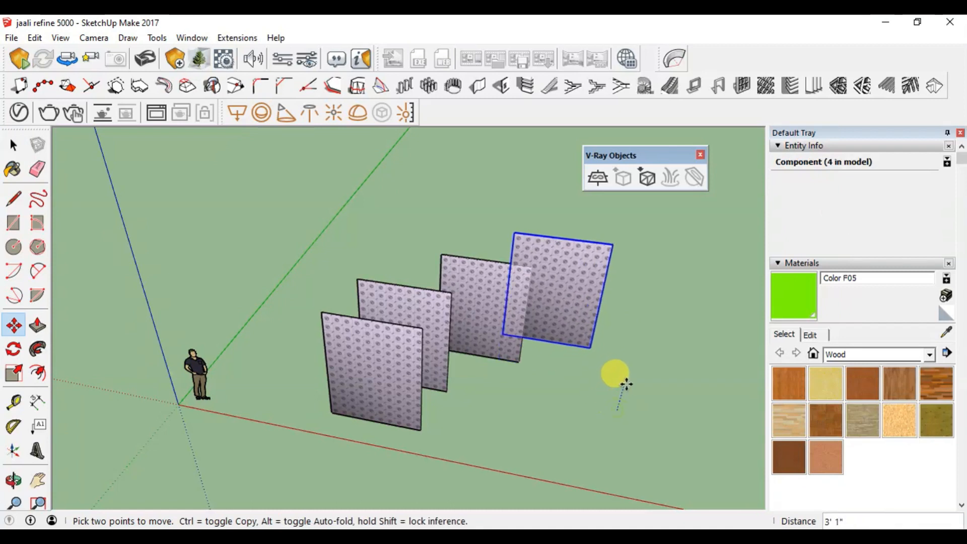
{"action": "left_click", "coordinate": [641, 389]}
{"action": "key", "text": "space"}
{"action": "middle_click_drag", "start_coordinate": [630, 404], "coordinate": [521, 326]}
{"action": "left_click", "coordinate": [524, 440]}
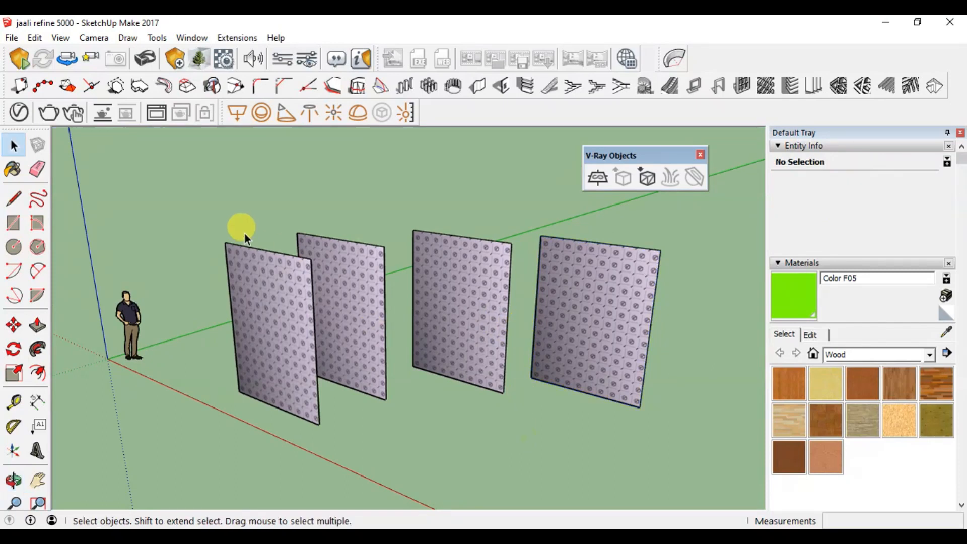
Step: Run an interactive V-Ray render of the four bounding-box panels, compare it with the viewport, and stop and close it
{"action": "left_click", "coordinate": [75, 111]}
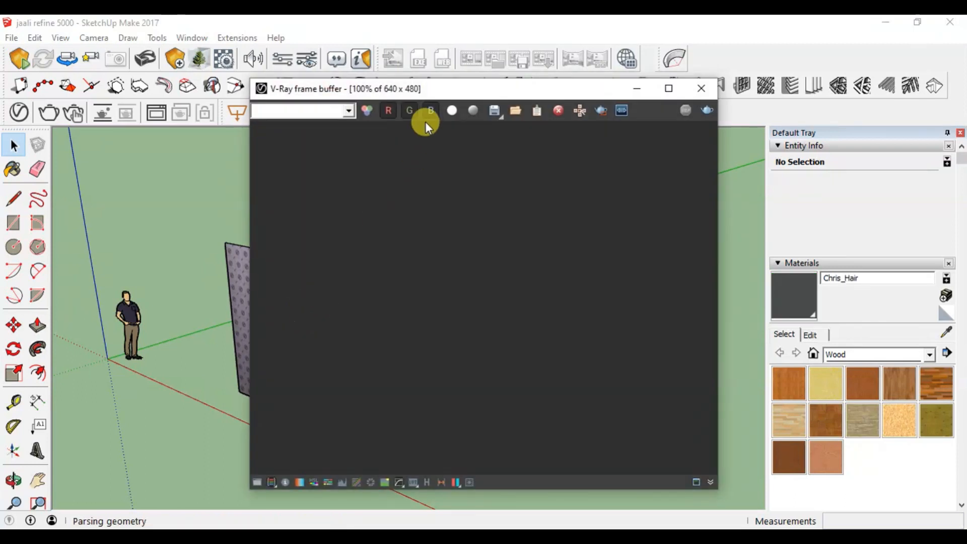
{"action": "left_click_drag", "start_coordinate": [438, 88], "coordinate": [642, 56]}
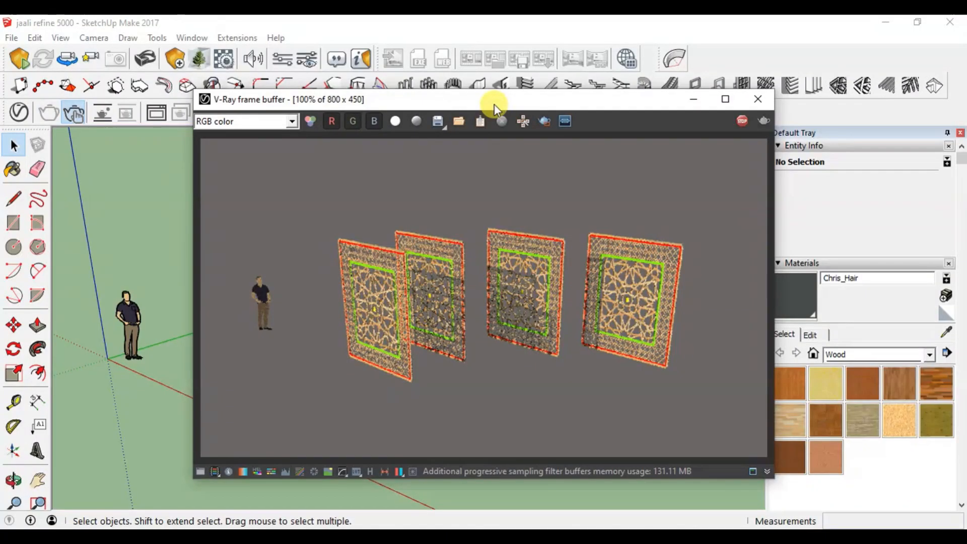
{"action": "mouse_move", "coordinate": [495, 106]}
{"action": "left_mouse_down"}
{"action": "mouse_move", "coordinate": [658, 62]}
{"action": "mouse_move", "coordinate": [696, 64]}
{"action": "left_mouse_up"}
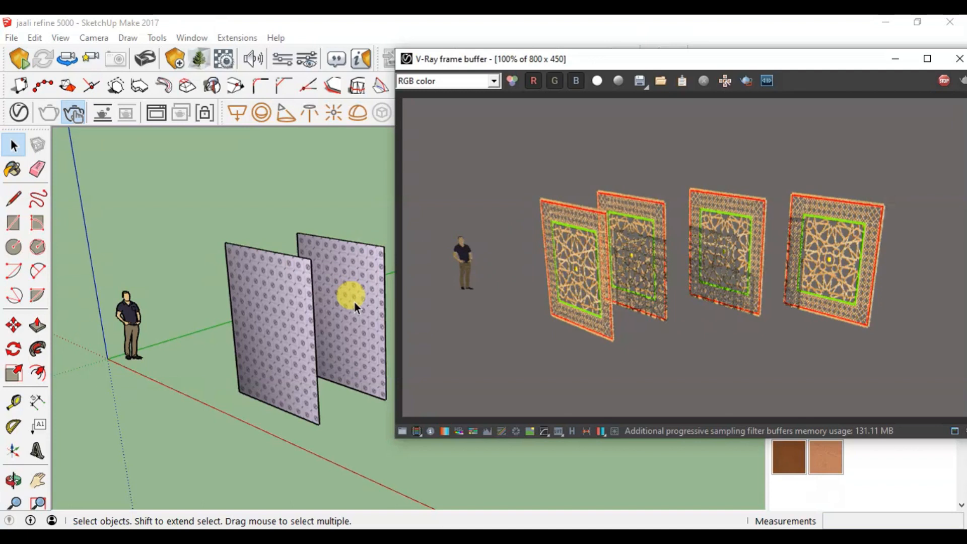
{"action": "scroll", "coordinate": [355, 302], "scroll_direction": "up", "scroll_amount": 5}
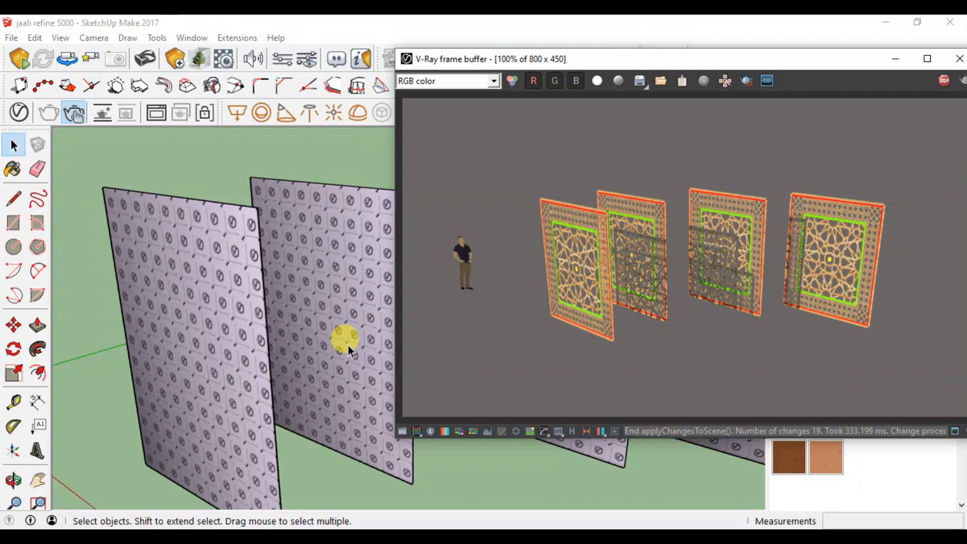
{"action": "scroll", "coordinate": [165, 340], "scroll_direction": "down", "scroll_amount": 2}
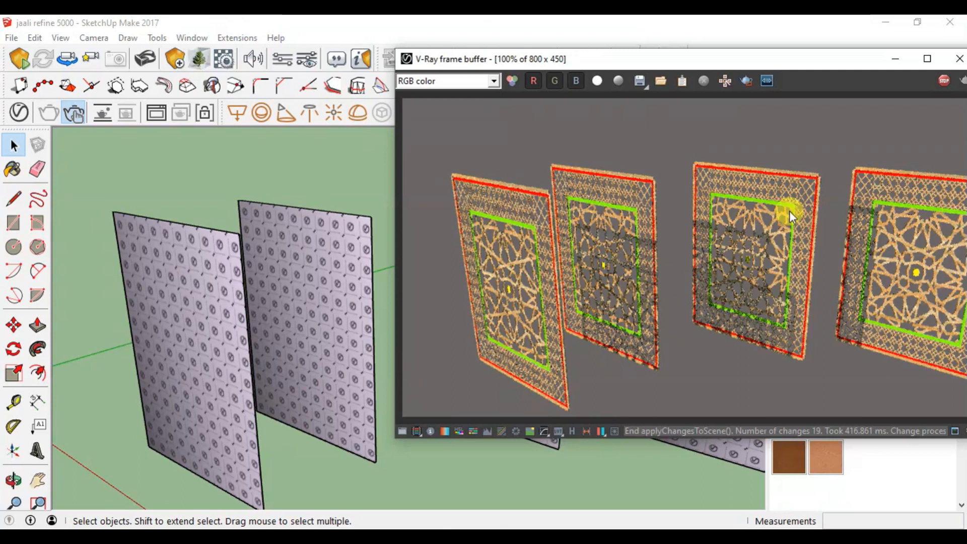
{"action": "left_click", "coordinate": [939, 86]}
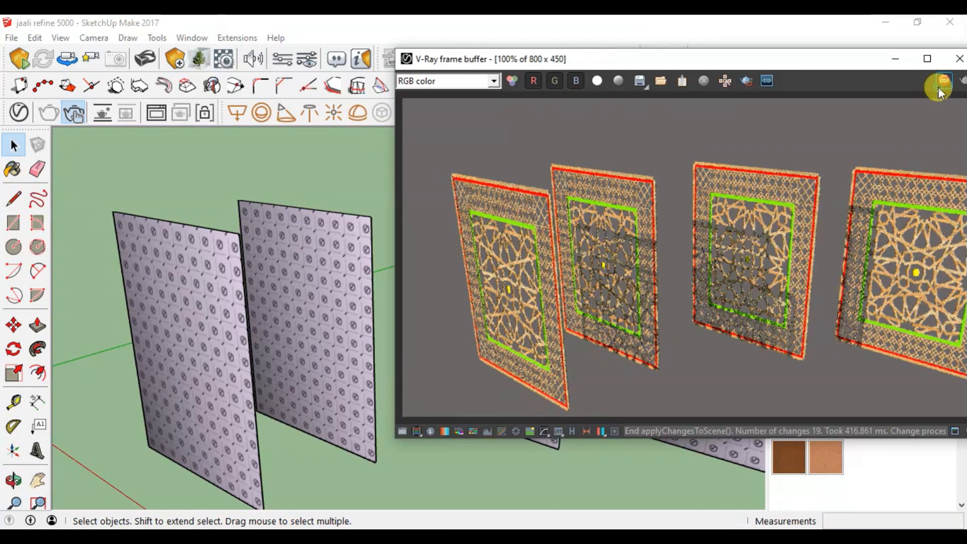
{"action": "left_click", "coordinate": [957, 59]}
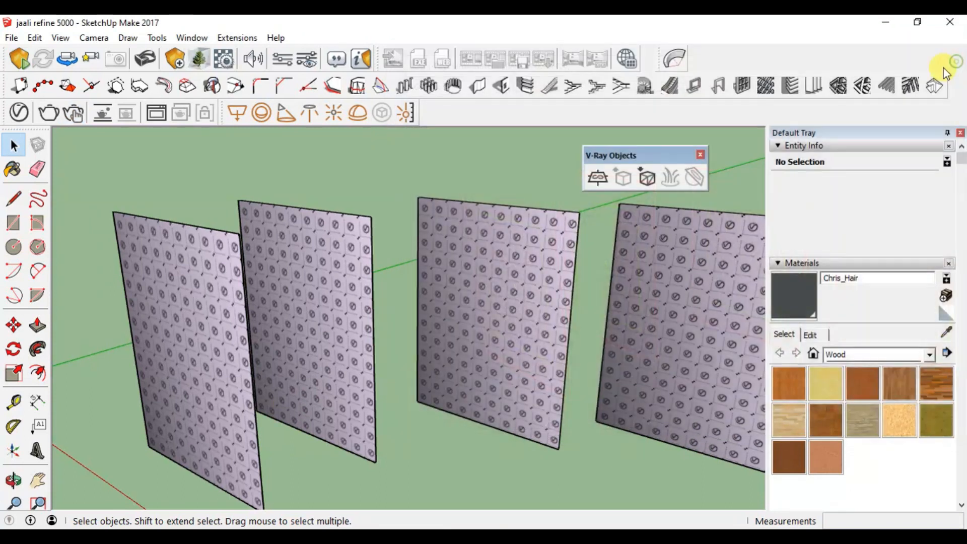
Step: Switch to the open Competition residence 1 model and show the road outside the boundary wall
{"action": "scroll", "coordinate": [309, 279], "scroll_direction": "down", "scroll_amount": 3}
{"action": "middle_click_drag", "start_coordinate": [308, 280], "coordinate": [362, 353]}
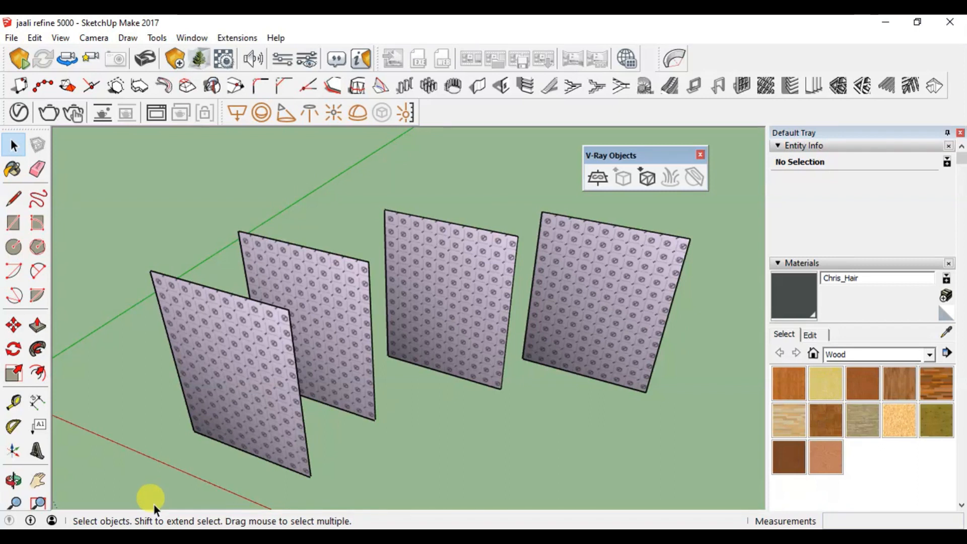
{"action": "scroll", "coordinate": [275, 342], "scroll_direction": "down", "scroll_amount": 3}
{"action": "middle_click_drag", "start_coordinate": [216, 335], "coordinate": [278, 366]}
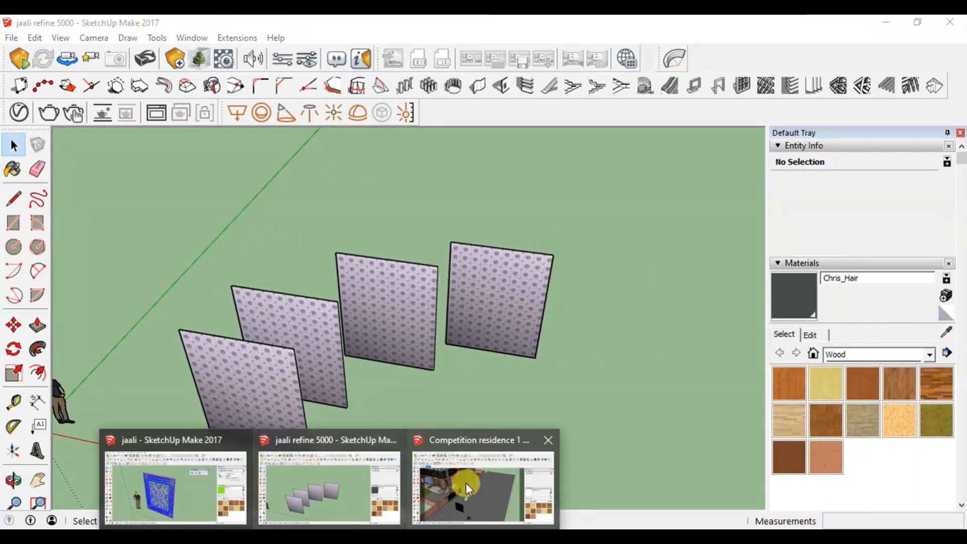
{"action": "left_click", "coordinate": [466, 483]}
{"action": "scroll", "coordinate": [451, 346], "scroll_direction": "down", "scroll_amount": 5}
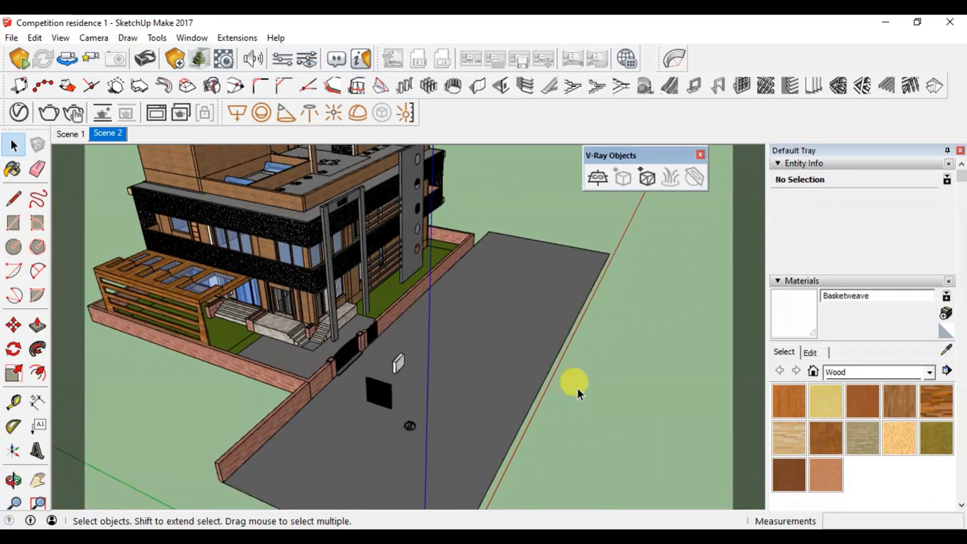
{"action": "scroll", "coordinate": [456, 337], "scroll_direction": "up", "scroll_amount": 3}
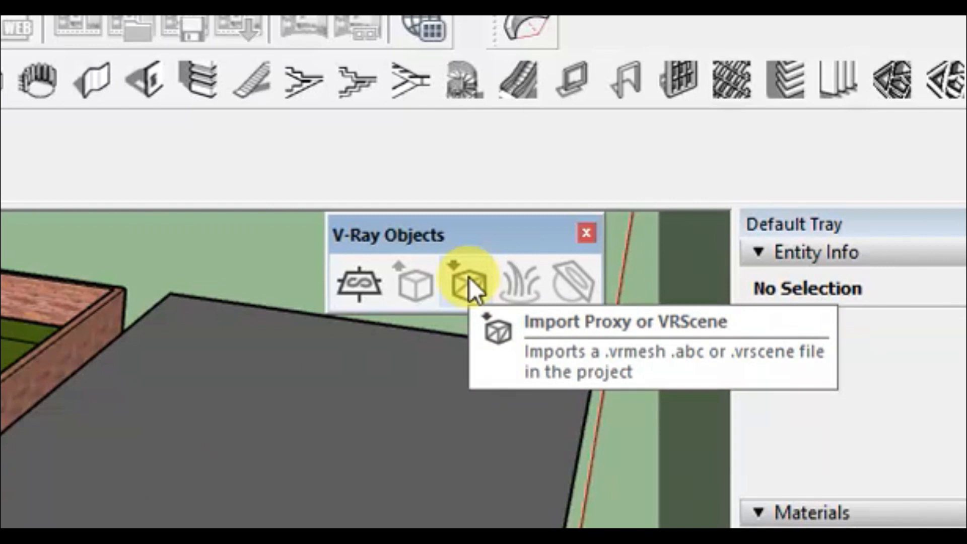
Step: Import the proxy file jaali refine 5000.vrmesh and place one instance on the road outside the residence's boundary wall
{"action": "left_click", "coordinate": [470, 279]}
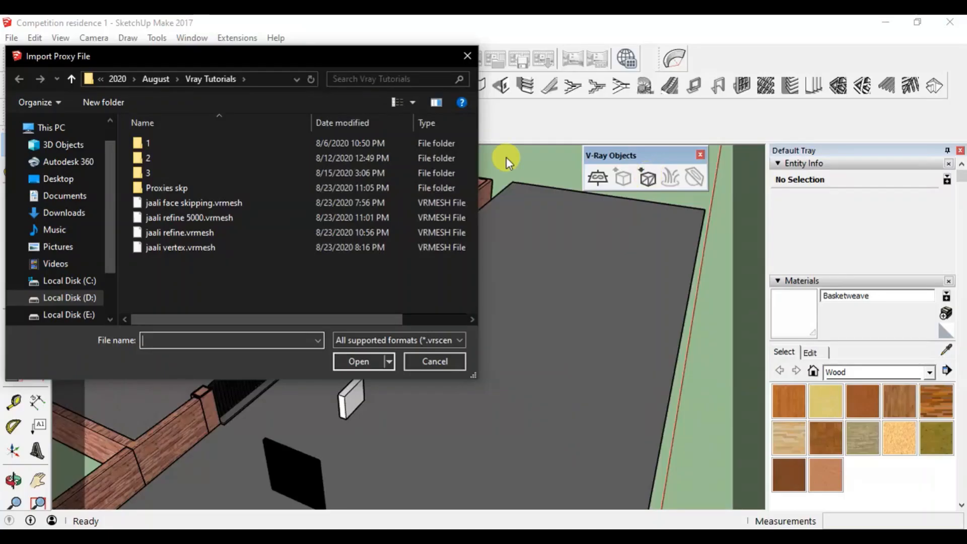
{"action": "left_click_drag", "start_coordinate": [227, 59], "coordinate": [268, 83]}
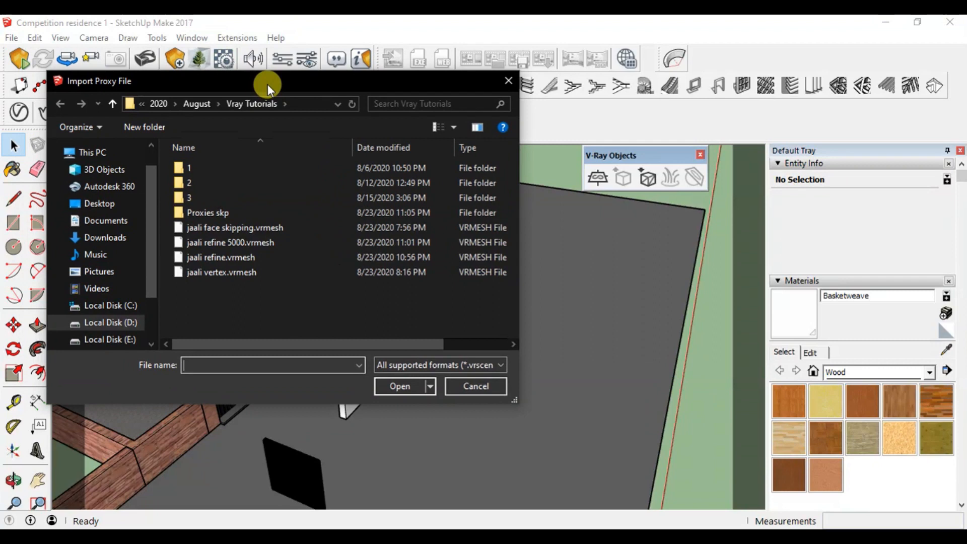
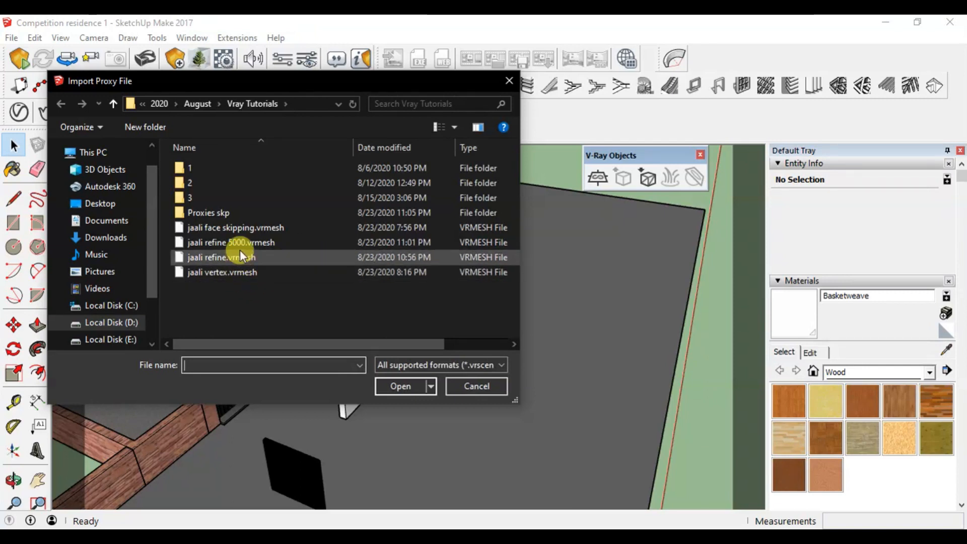
{"action": "left_click", "coordinate": [257, 246]}
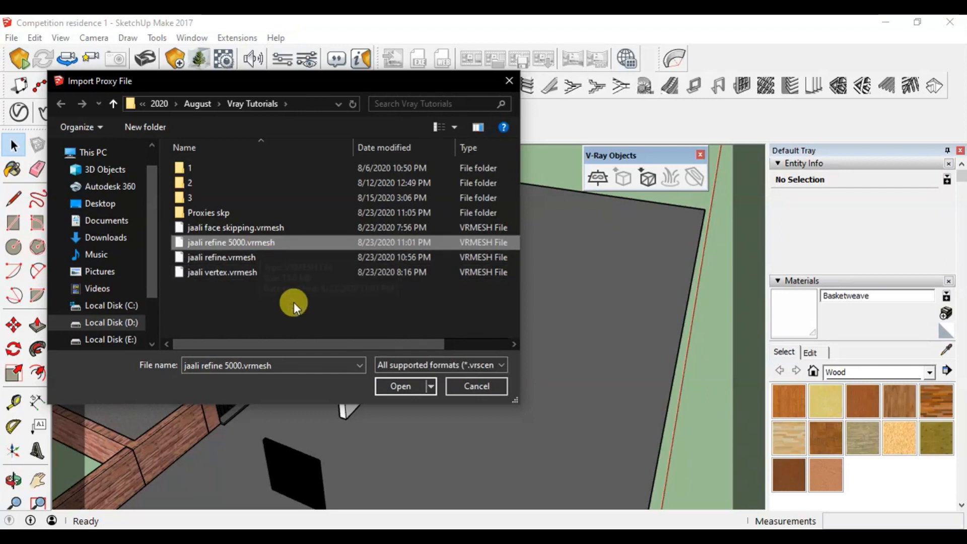
{"action": "left_click", "coordinate": [397, 385]}
{"action": "left_click", "coordinate": [408, 385]}
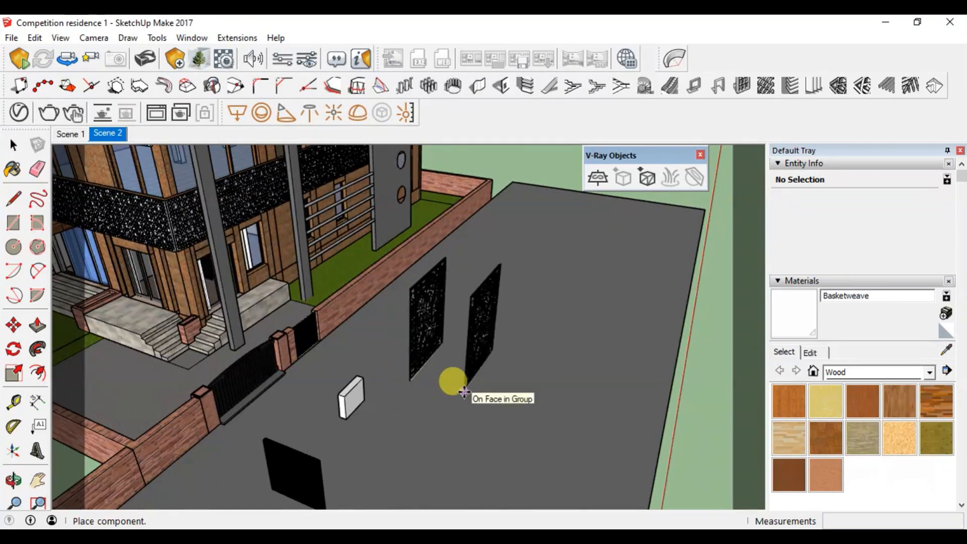
{"action": "key", "text": "space"}
Step: Examine the imported jaali proxy's simplified lattice and lower frame edges at close range and from different angles
{"action": "scroll", "coordinate": [441, 322], "scroll_direction": "up", "scroll_amount": 5}
{"action": "scroll", "coordinate": [463, 350], "scroll_direction": "down", "scroll_amount": 3}
{"action": "middle_click_drag", "start_coordinate": [486, 388], "coordinate": [258, 356]}
{"action": "scroll", "coordinate": [262, 360], "scroll_direction": "up", "scroll_amount": 3}
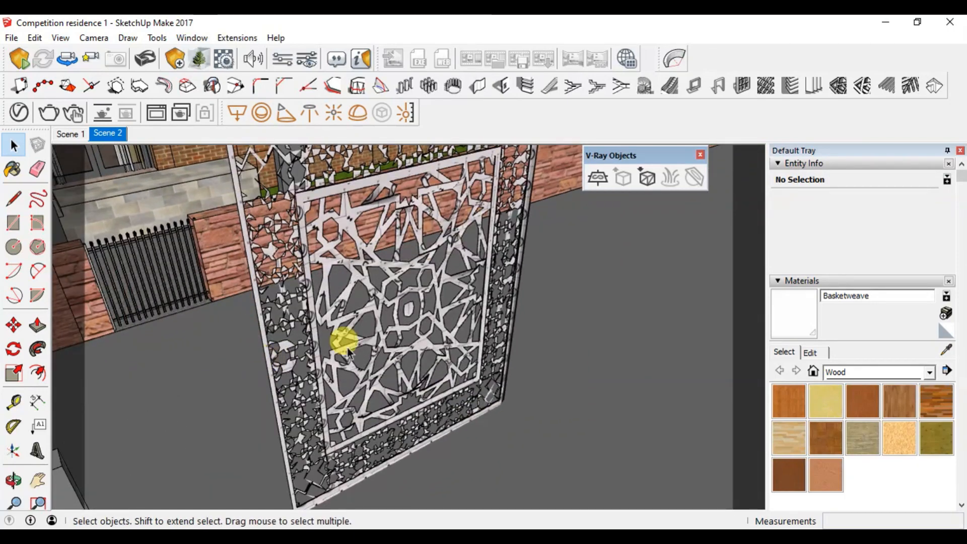
{"action": "scroll", "coordinate": [339, 378], "scroll_direction": "down", "scroll_amount": 2}
{"action": "scroll", "coordinate": [309, 446], "scroll_direction": "up", "scroll_amount": 5}
{"action": "scroll", "coordinate": [312, 451], "scroll_direction": "down", "scroll_amount": 3}
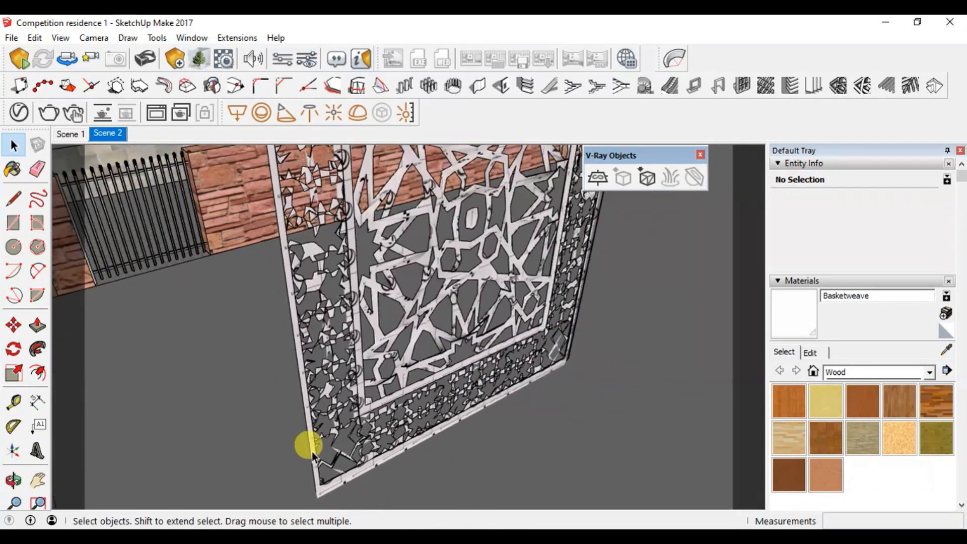
{"action": "scroll", "coordinate": [425, 439], "scroll_direction": "up", "scroll_amount": 3}
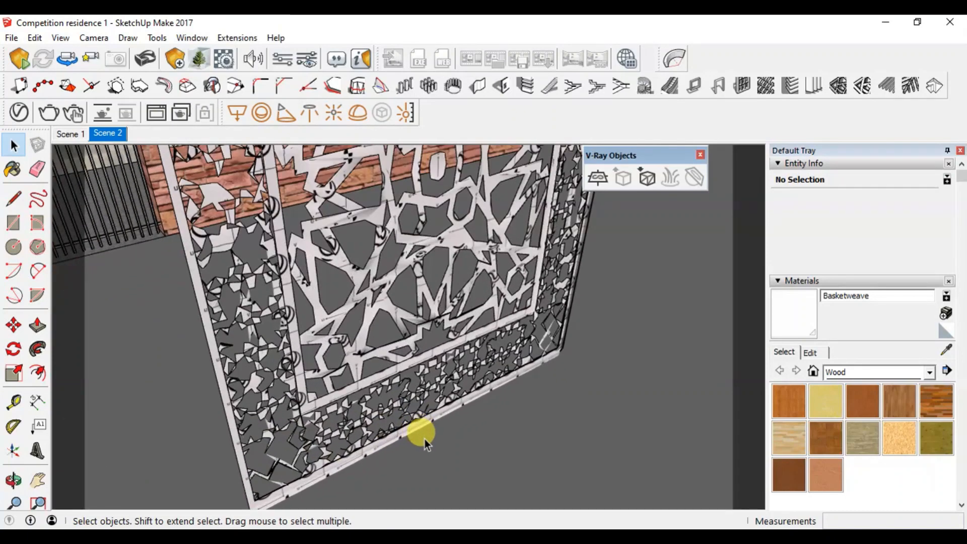
{"action": "scroll", "coordinate": [424, 440], "scroll_direction": "down", "scroll_amount": 3}
{"action": "mouse_move", "coordinate": [281, 399]}
{"action": "middle_mouse_down"}
{"action": "mouse_move", "coordinate": [367, 431]}
{"action": "mouse_move", "coordinate": [576, 461]}
{"action": "mouse_move", "coordinate": [280, 447]}
{"action": "middle_mouse_up"}
{"action": "scroll", "coordinate": [460, 443], "scroll_direction": "down", "scroll_amount": 3}
{"action": "middle_click_drag", "start_coordinate": [460, 443], "coordinate": [382, 434]}
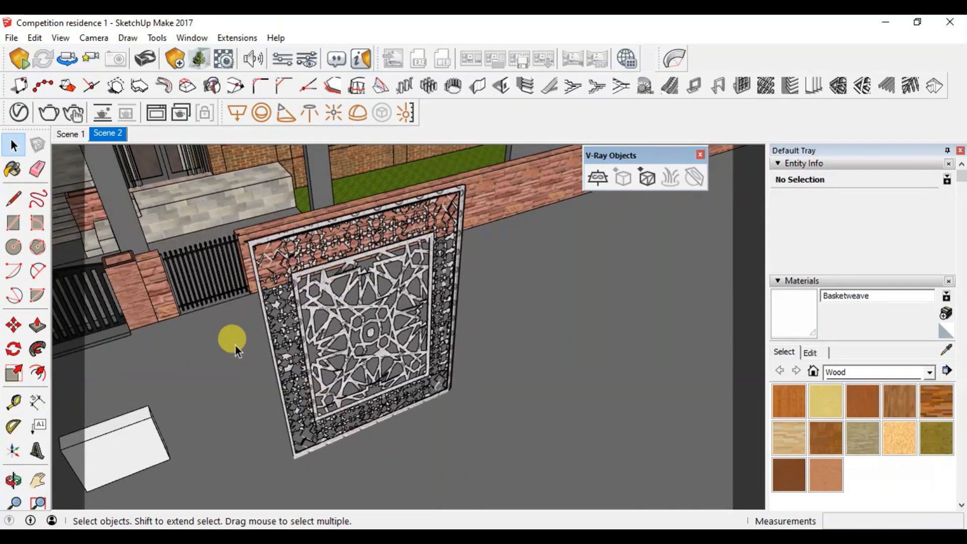
{"action": "scroll", "coordinate": [231, 339], "scroll_direction": "up", "scroll_amount": 2}
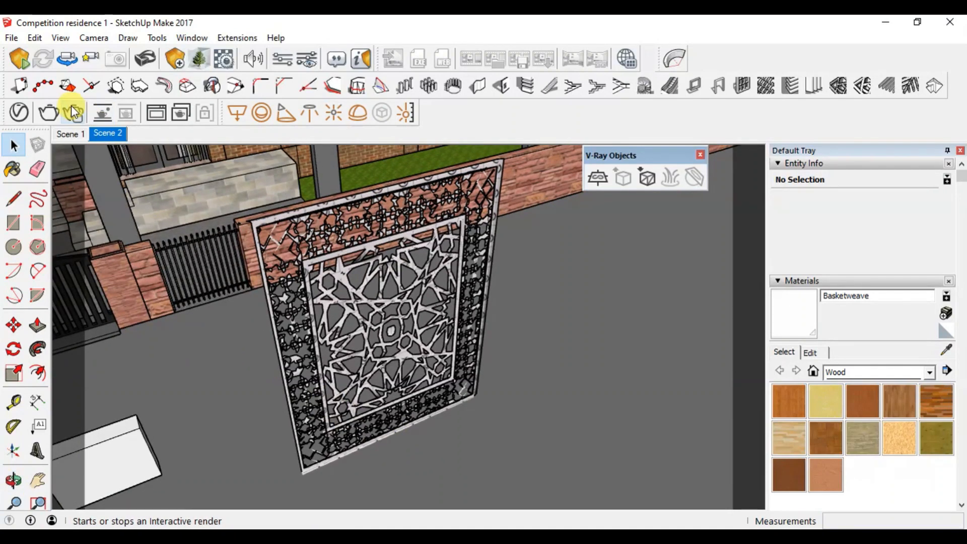
Step: Start an interactive V-Ray render of the imported jaali panel and move the frame buffer clear of it
{"action": "left_click", "coordinate": [74, 112]}
{"action": "left_click_drag", "start_coordinate": [263, 285], "coordinate": [412, 277]}
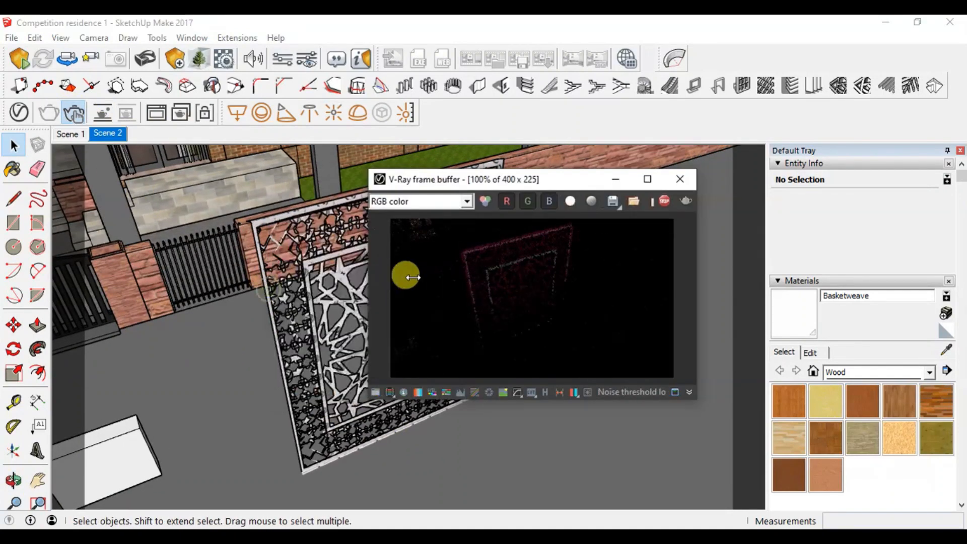
{"action": "left_click_drag", "start_coordinate": [464, 188], "coordinate": [602, 133]}
Step: Open the scene's lights in the V-Ray Asset Editor and show the settings of the V-Ray Dome Light
{"action": "left_click", "coordinate": [19, 114]}
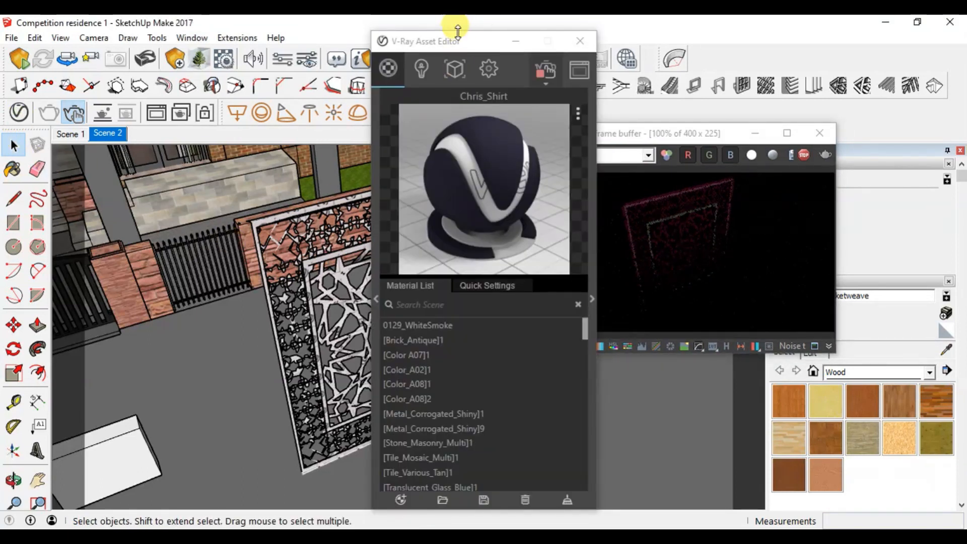
{"action": "left_click_drag", "start_coordinate": [454, 41], "coordinate": [233, 62]}
{"action": "left_click", "coordinate": [209, 82]}
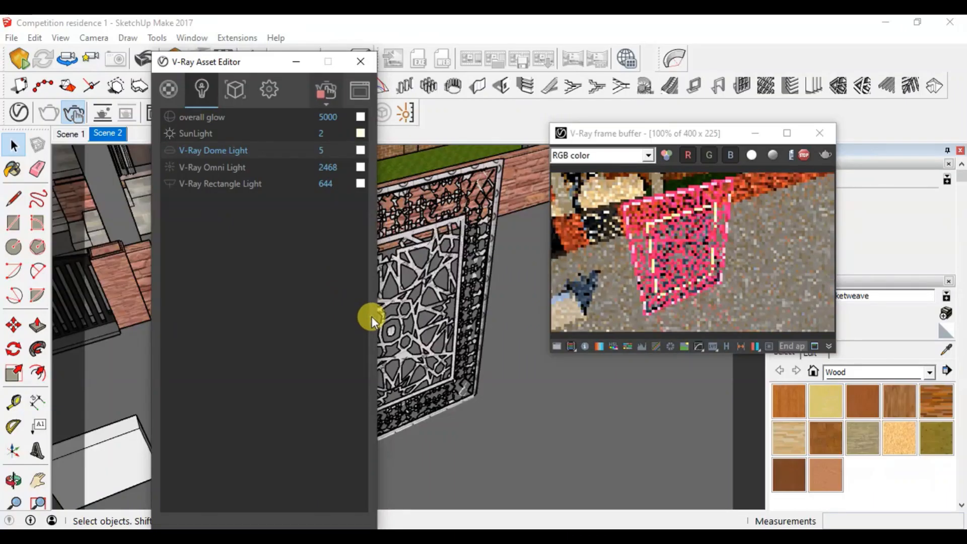
{"action": "left_click", "coordinate": [373, 316]}
{"action": "left_click_drag", "start_coordinate": [415, 67], "coordinate": [464, 60]}
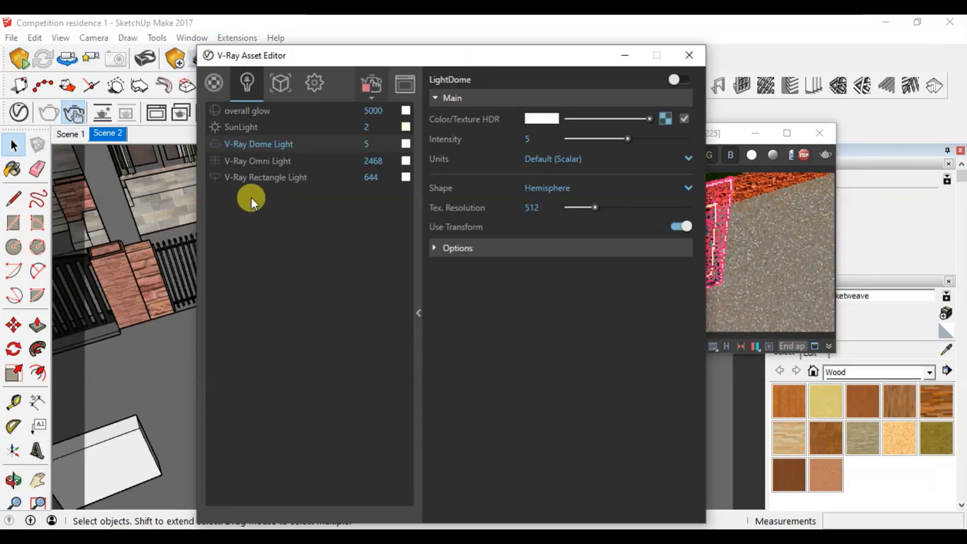
Step: Show the SunLight settings in the V-Ray Asset Editor, then close the editor to uncover the jaali render
{"action": "left_click_drag", "start_coordinate": [458, 58], "coordinate": [650, 156]}
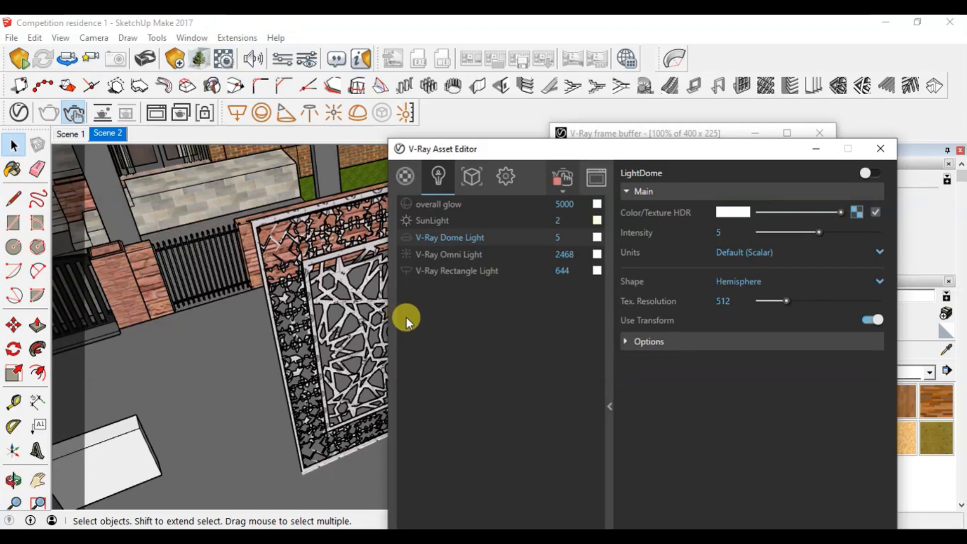
{"action": "left_click_drag", "start_coordinate": [650, 154], "coordinate": [629, 78]}
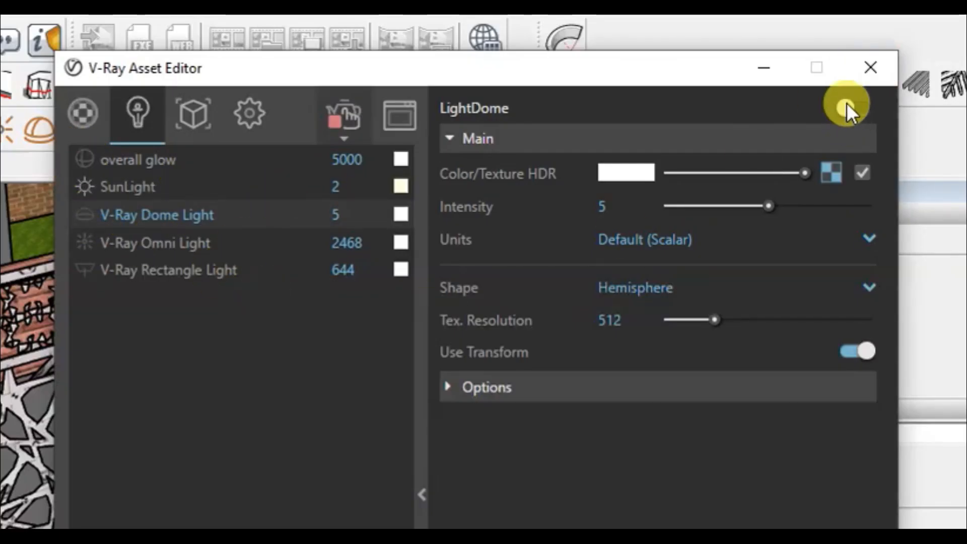
{"action": "left_click", "coordinate": [144, 186]}
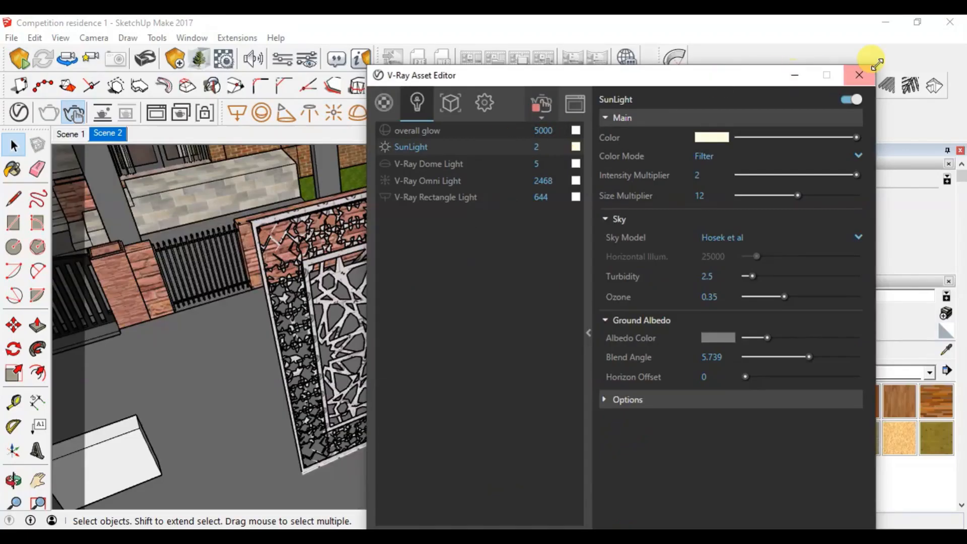
{"action": "left_click", "coordinate": [871, 67]}
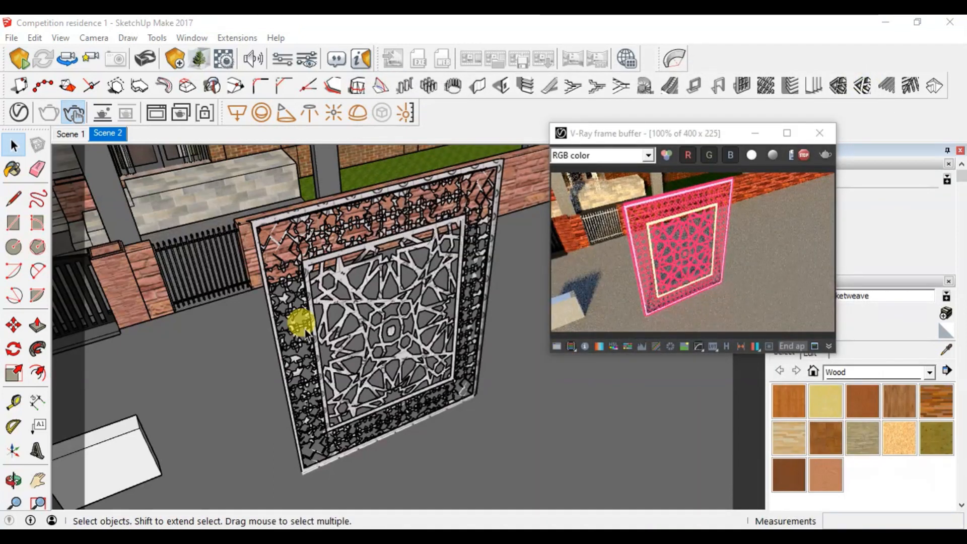
Step: Render the jaali panel from a closer angle, then stop the interactive render and move the frame buffer off the panel
{"action": "scroll", "coordinate": [442, 254], "scroll_direction": "up", "scroll_amount": 5}
{"action": "mouse_move", "coordinate": [445, 341]}
{"action": "middle_mouse_down"}
{"action": "mouse_move", "coordinate": [432, 377]}
{"action": "mouse_move", "coordinate": [379, 363]}
{"action": "middle_mouse_up"}
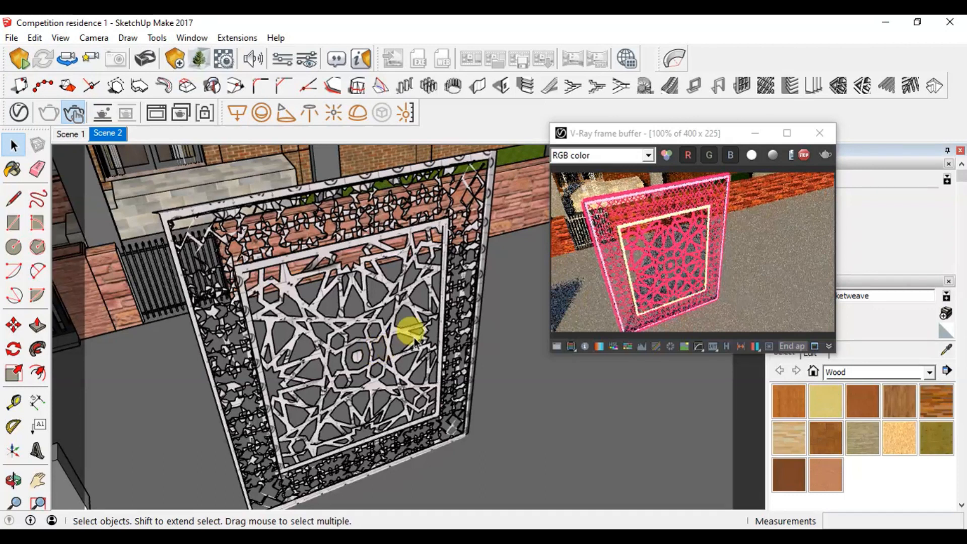
{"action": "left_click", "coordinate": [804, 157]}
{"action": "left_click_drag", "start_coordinate": [683, 134], "coordinate": [758, 111]}
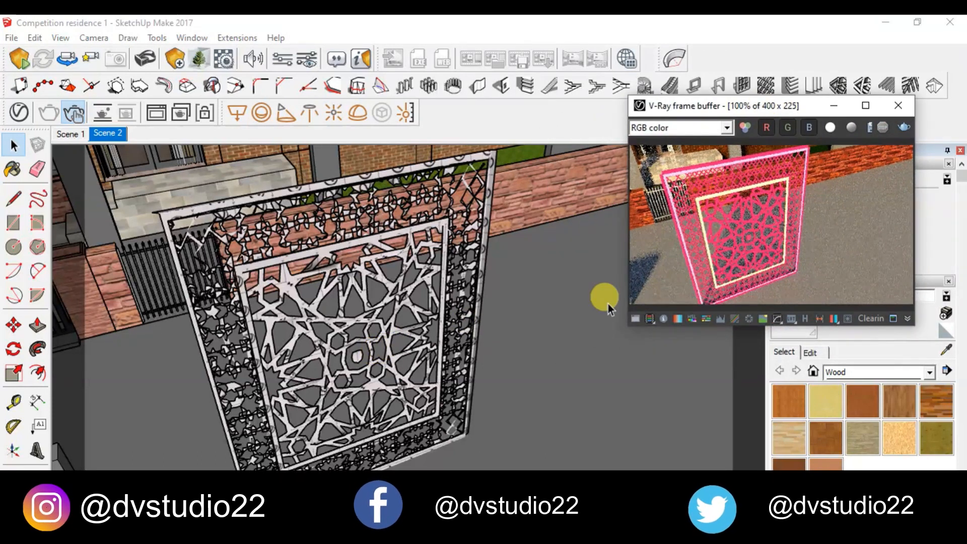
{"action": "scroll", "coordinate": [595, 327], "scroll_direction": "down", "scroll_amount": 3}
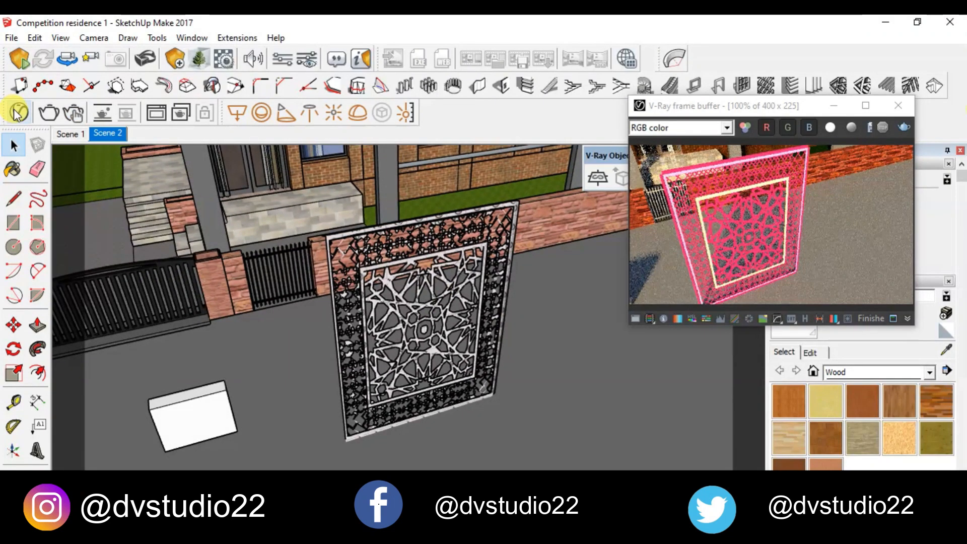
Step: Find jaali refine 5000 Material among the scene's V-Ray materials and show its multi-material inputs
{"action": "left_click", "coordinate": [17, 112]}
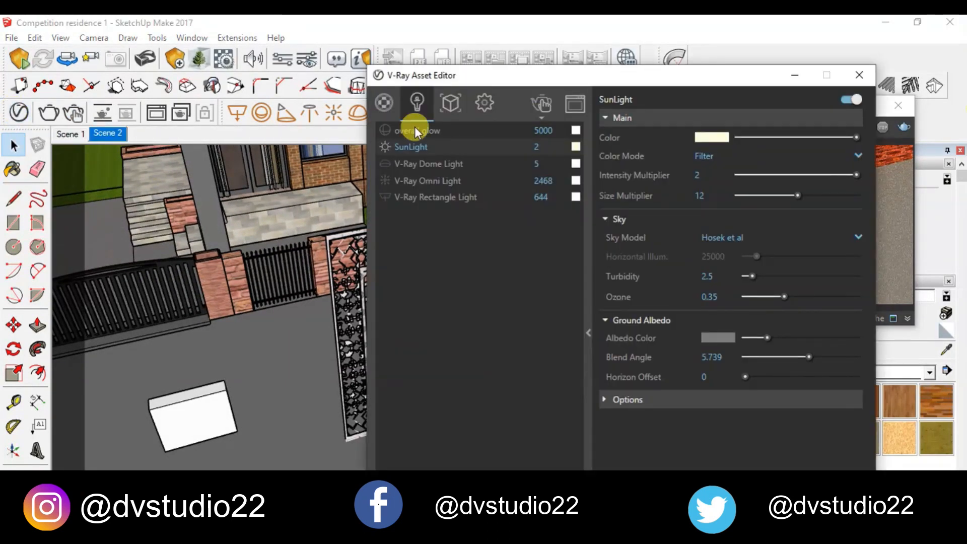
{"action": "left_click", "coordinate": [384, 103]}
{"action": "left_click_drag", "start_coordinate": [479, 79], "coordinate": [301, 45]}
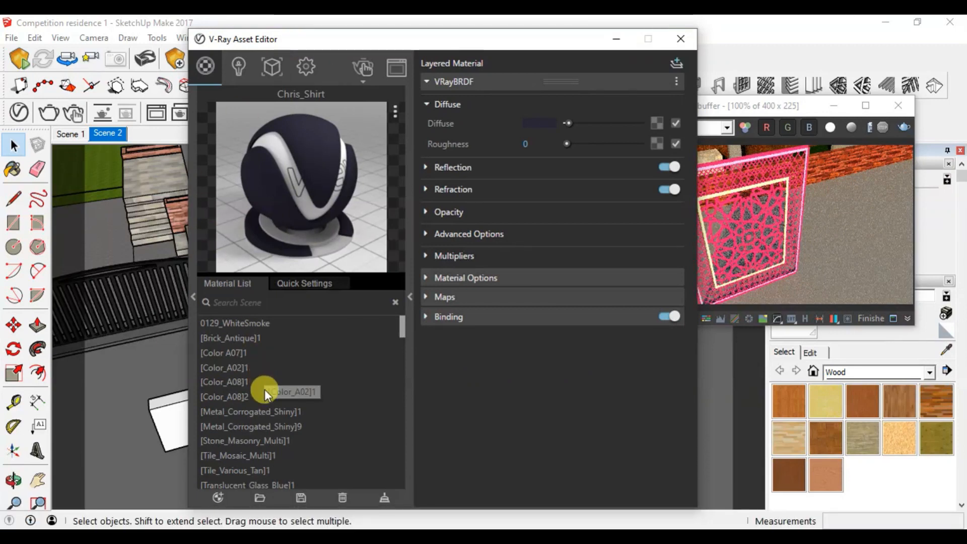
{"action": "left_click", "coordinate": [245, 324]}
{"action": "scroll", "coordinate": [251, 368], "scroll_direction": "down", "scroll_amount": 5}
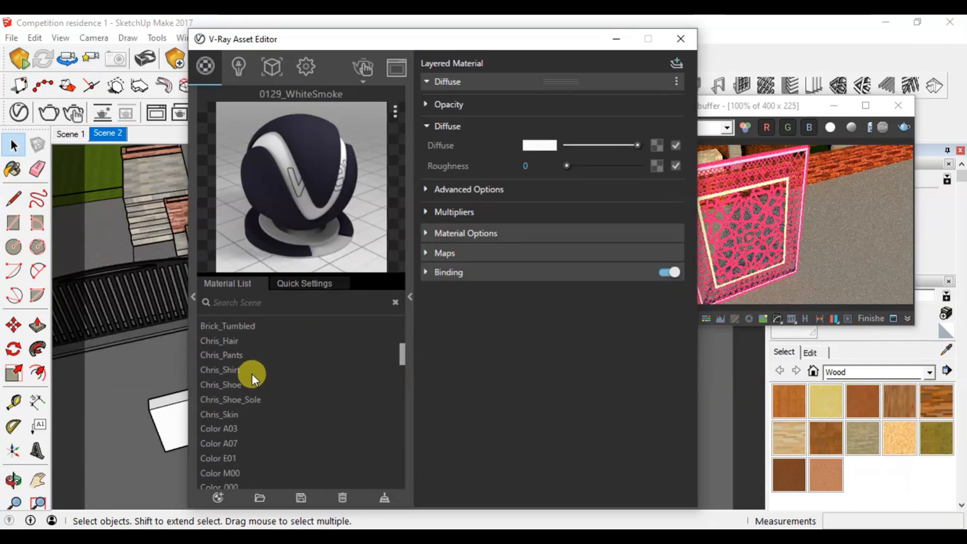
{"action": "scroll", "coordinate": [309, 391], "scroll_direction": "up", "scroll_amount": 5}
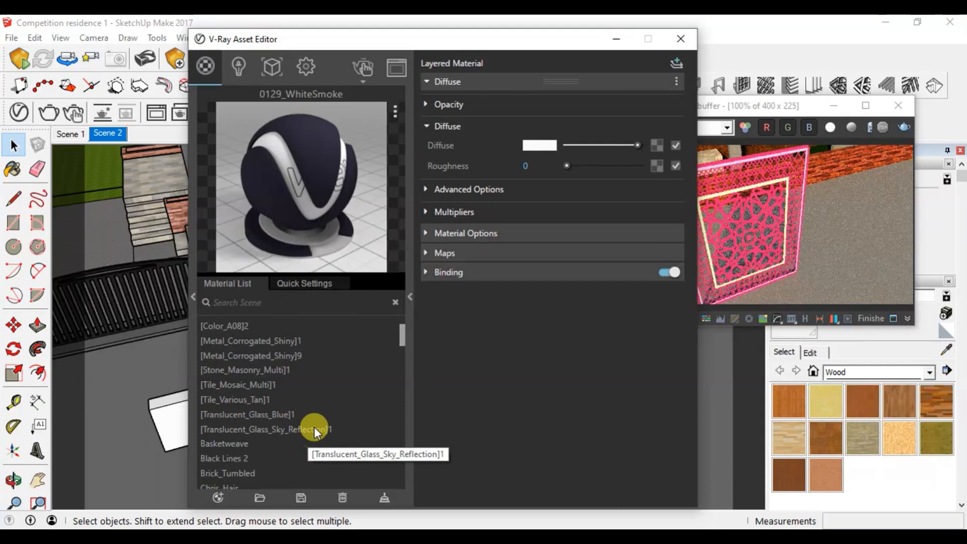
{"action": "left_click", "coordinate": [331, 398]}
{"action": "scroll", "coordinate": [399, 403], "scroll_direction": "down", "scroll_amount": 6}
{"action": "scroll", "coordinate": [398, 408], "scroll_direction": "down", "scroll_amount": 3}
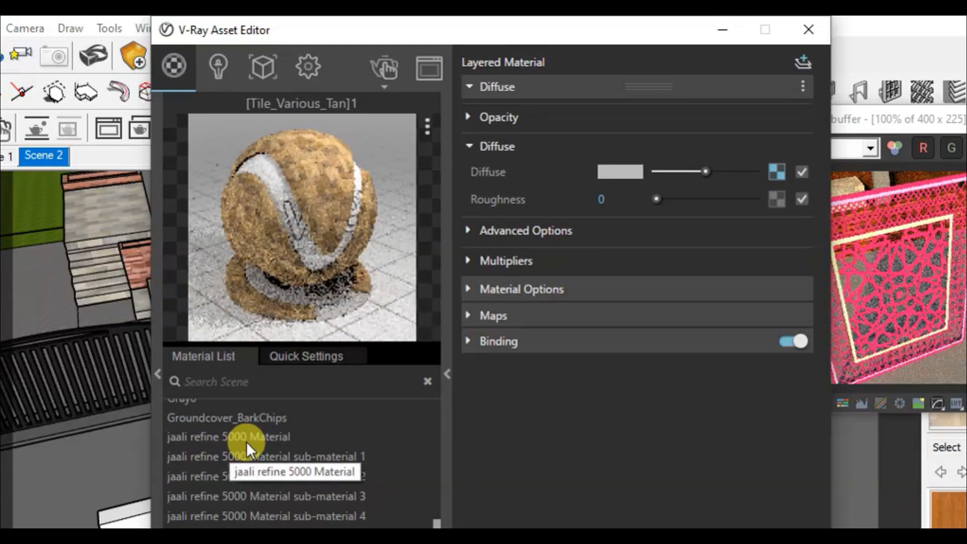
{"action": "left_click", "coordinate": [268, 437]}
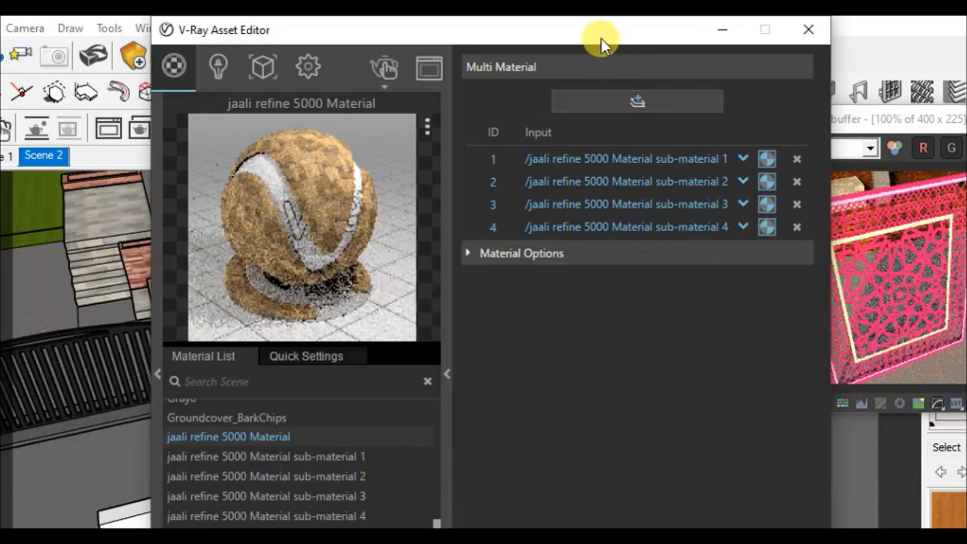
{"action": "left_click_drag", "start_coordinate": [600, 38], "coordinate": [530, 30]}
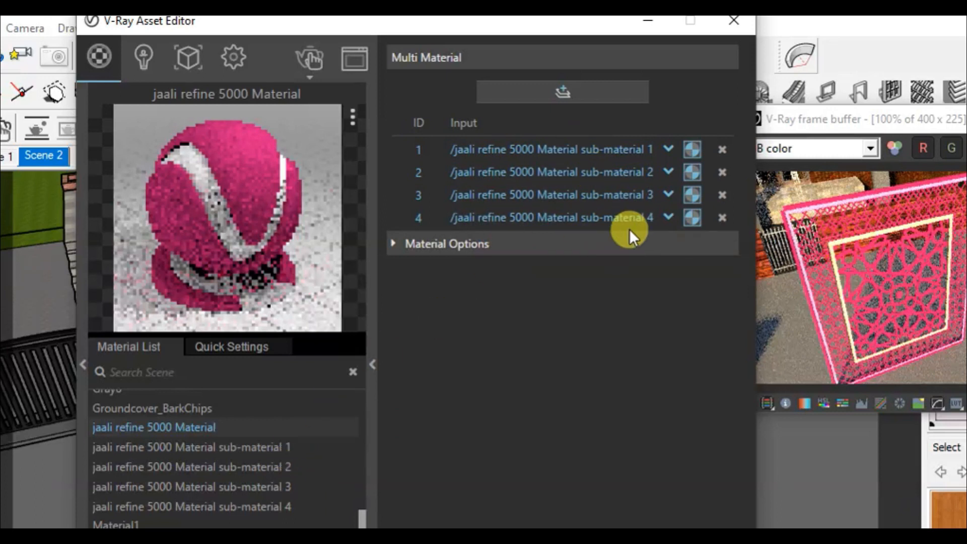
Step: Examine the diffuse colours of jaali refine 5000 Material sub-materials 1 to 4, then return to the parent material
{"action": "left_click", "coordinate": [204, 449]}
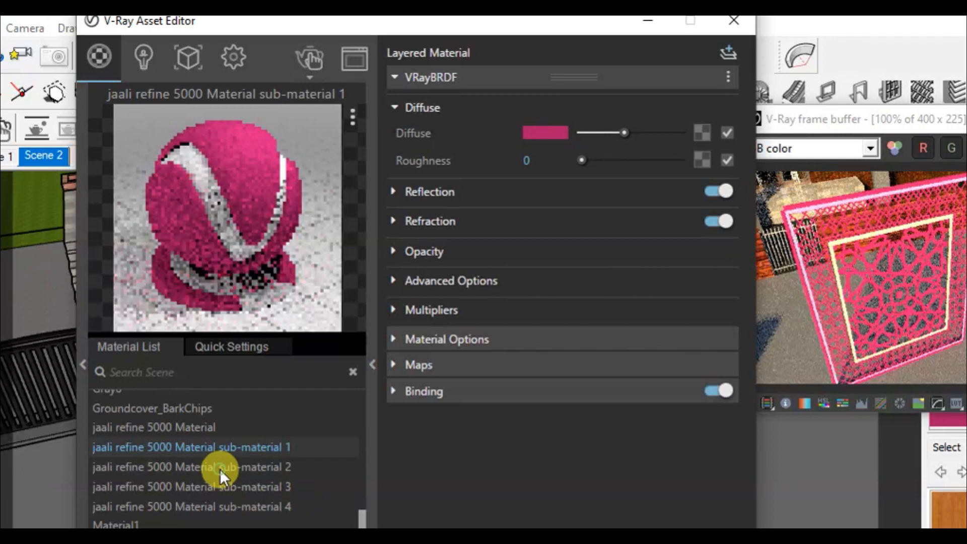
{"action": "left_click", "coordinate": [220, 469]}
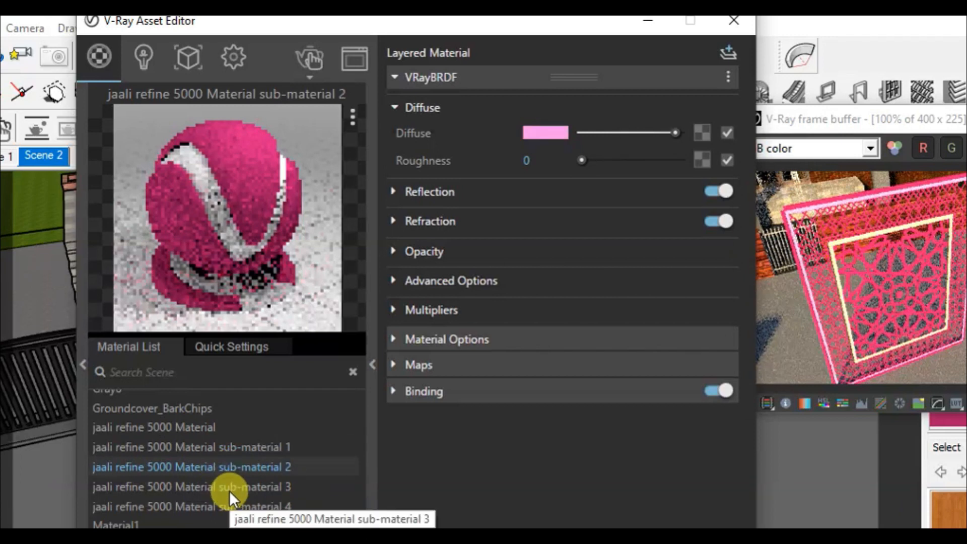
{"action": "left_click", "coordinate": [229, 490]}
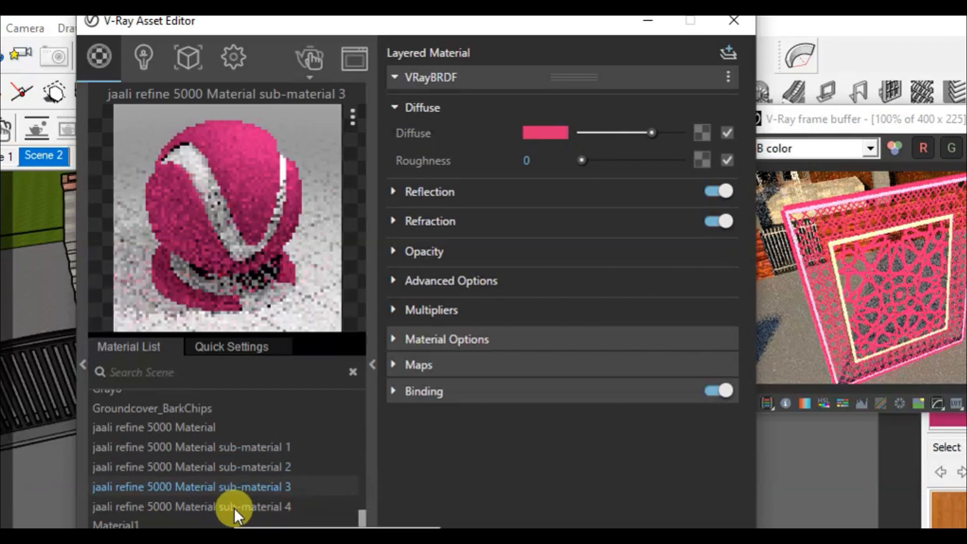
{"action": "left_click", "coordinate": [235, 507]}
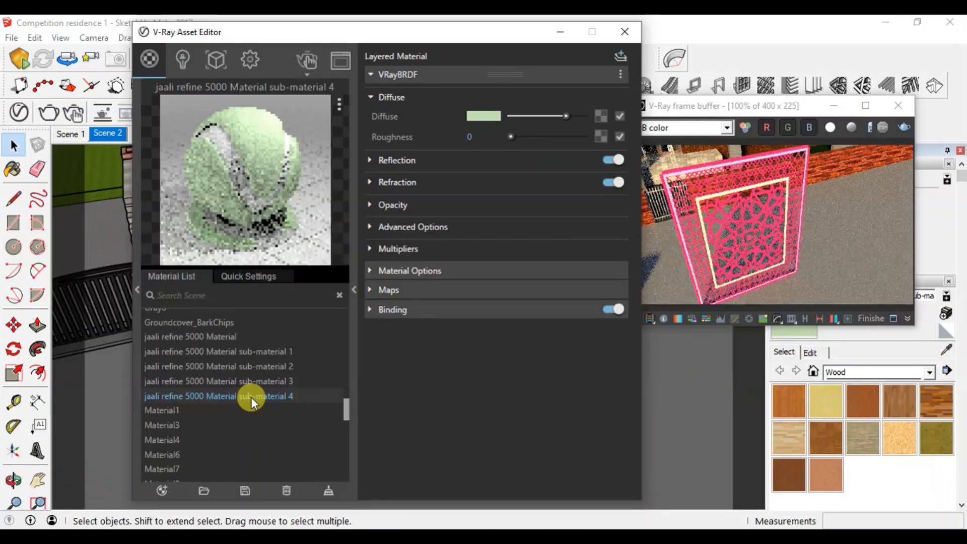
{"action": "left_click", "coordinate": [225, 338]}
Step: Switch to the jaali refine 5000 model and delete the three rear proxy panels, keeping only the front one
{"action": "mouse_move", "coordinate": [327, 535]}
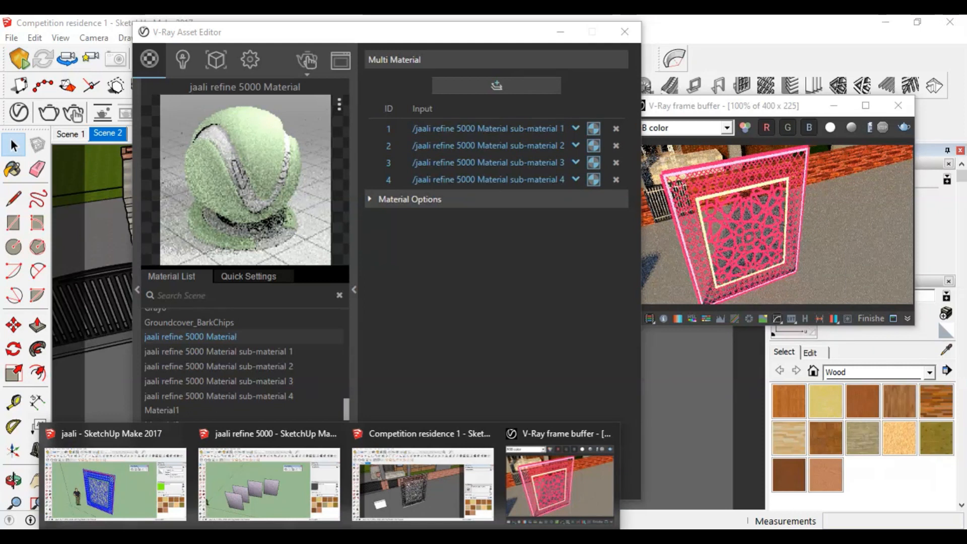
{"action": "left_click", "coordinate": [271, 507]}
{"action": "left_click_drag", "start_coordinate": [551, 380], "coordinate": [399, 281]}
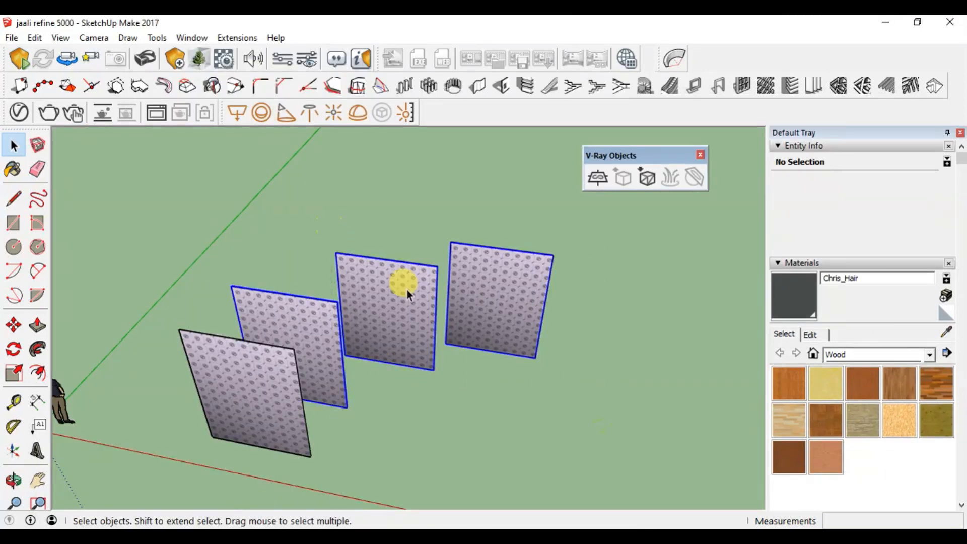
{"action": "key", "text": "Delete"}
Step: Delete the jaali refine proxy from the geometry assets in the V-Ray Asset Editor, keeping jaali refine 5000
{"action": "middle_click_drag", "start_coordinate": [378, 461], "coordinate": [313, 455]}
{"action": "scroll", "coordinate": [312, 456], "scroll_direction": "up", "scroll_amount": 2}
{"action": "left_click", "coordinate": [20, 113]}
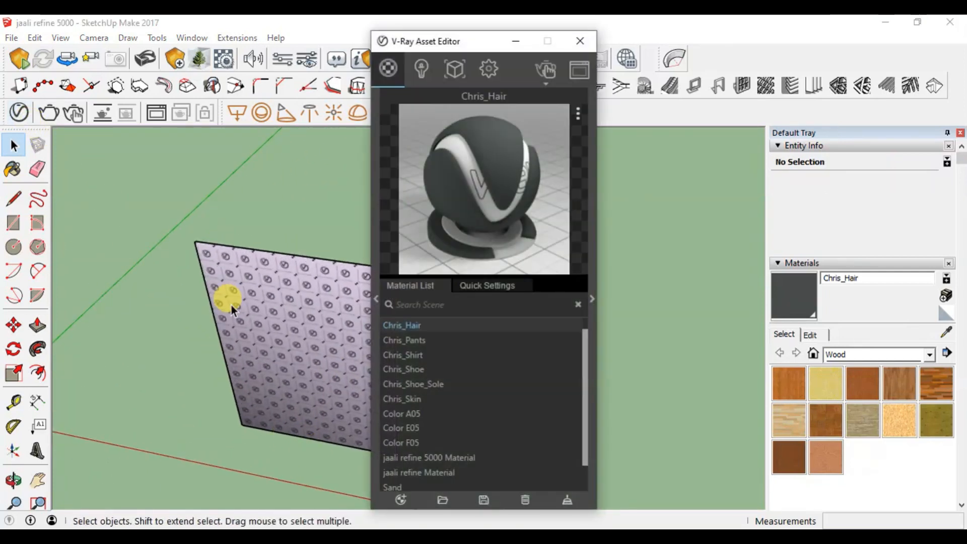
{"action": "left_click_drag", "start_coordinate": [448, 40], "coordinate": [328, 36]}
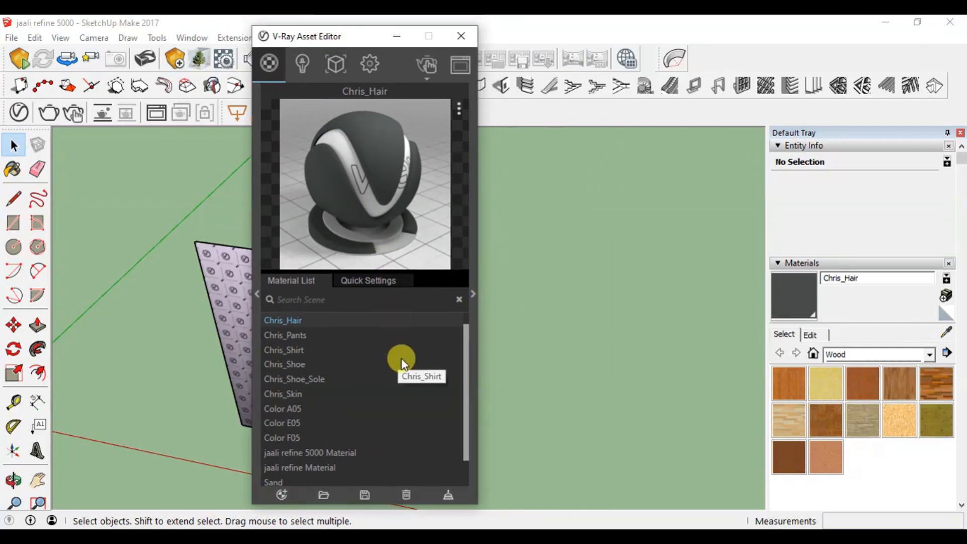
{"action": "left_click", "coordinate": [302, 64]}
{"action": "left_click", "coordinate": [335, 63]}
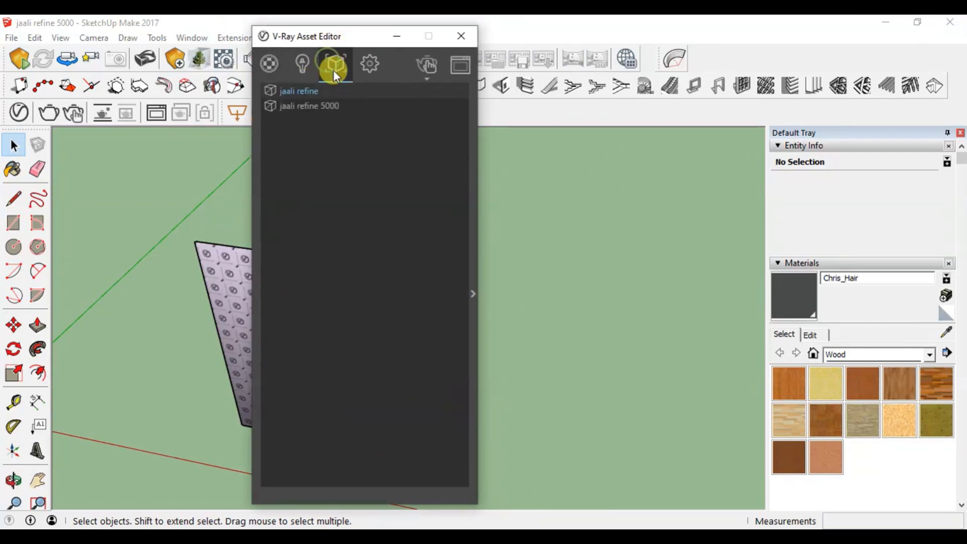
{"action": "left_click", "coordinate": [324, 105]}
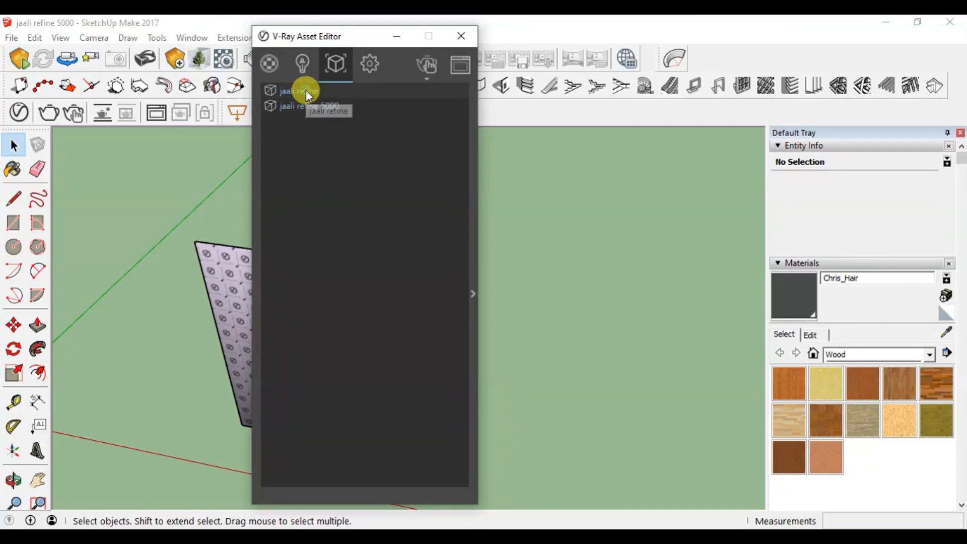
{"action": "right_click", "coordinate": [306, 90]}
{"action": "left_click", "coordinate": [349, 141]}
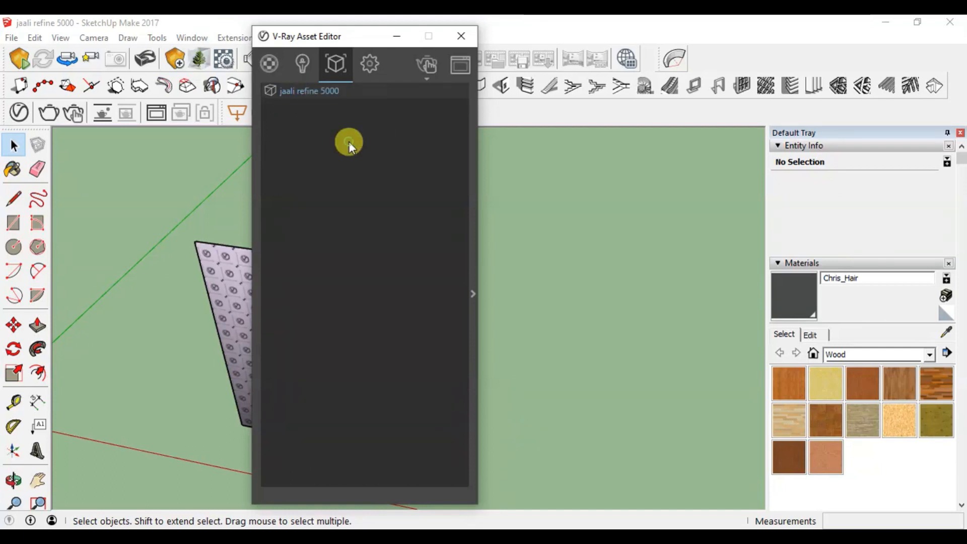
Step: Delete jaali refine Material from the model's V-Ray materials, keeping jaali refine 5000 Material
{"action": "left_click", "coordinate": [269, 62]}
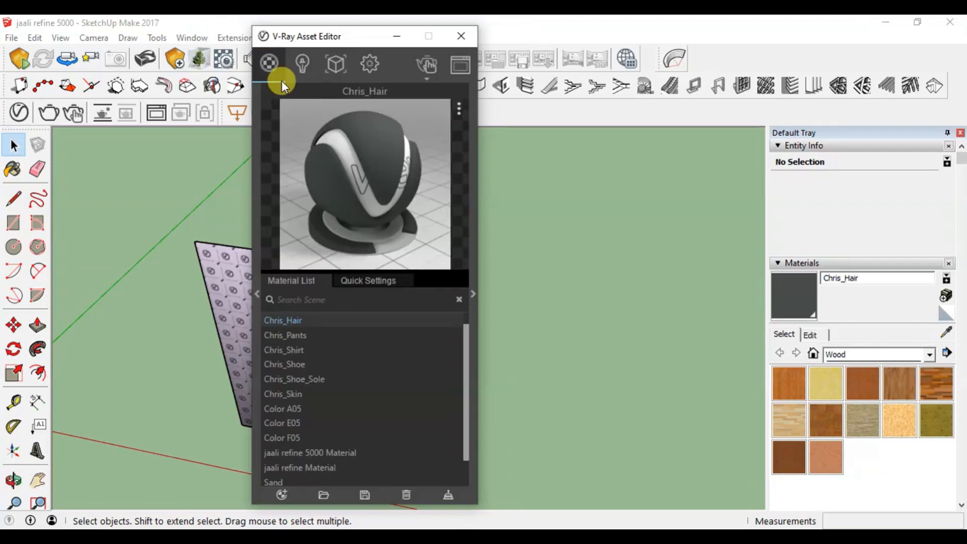
{"action": "scroll", "coordinate": [336, 383], "scroll_direction": "down", "scroll_amount": 1}
{"action": "left_click", "coordinate": [302, 420]}
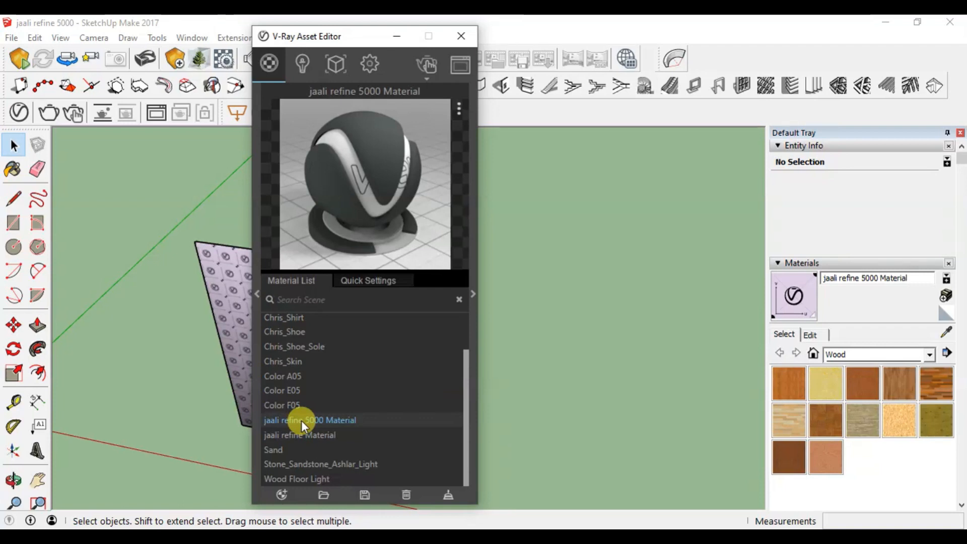
{"action": "left_click", "coordinate": [308, 435]}
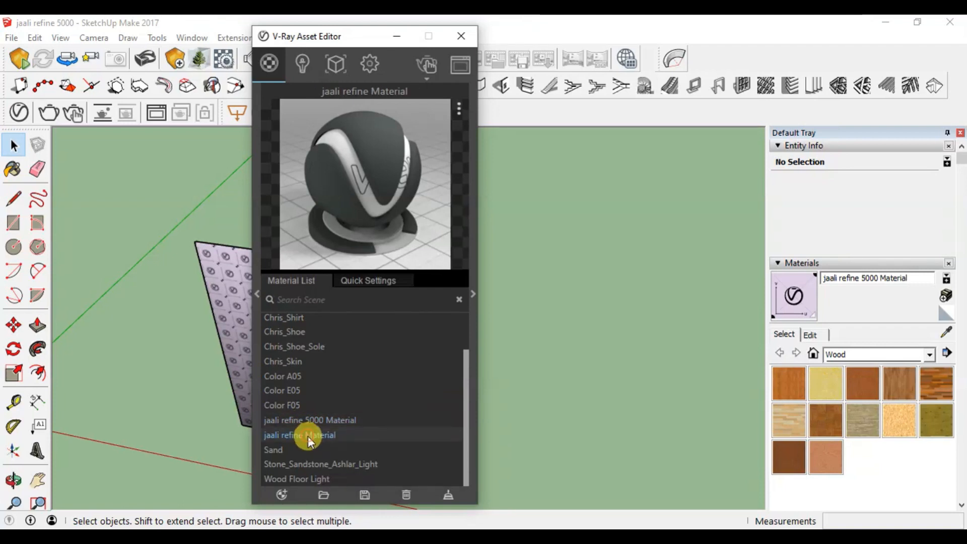
{"action": "right_click", "coordinate": [310, 436]}
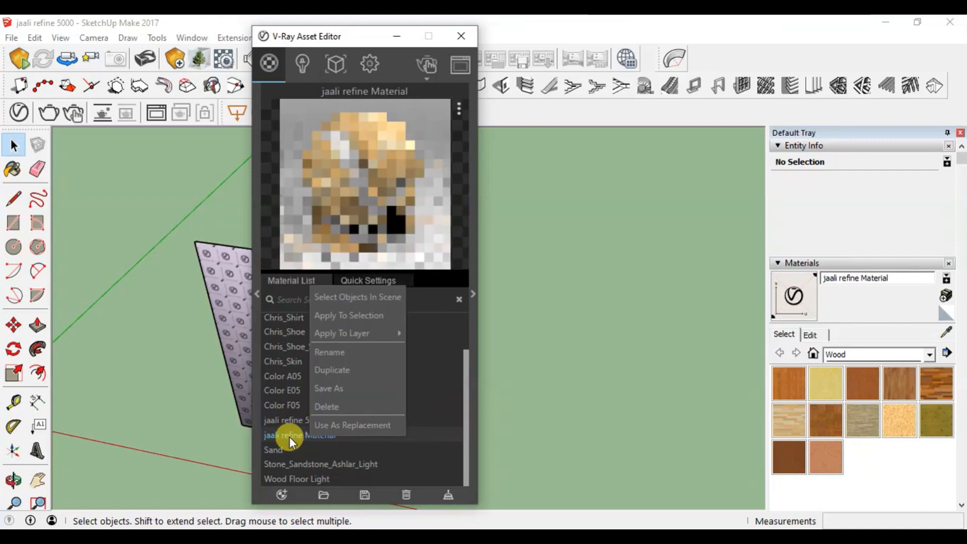
{"action": "left_click", "coordinate": [338, 410]}
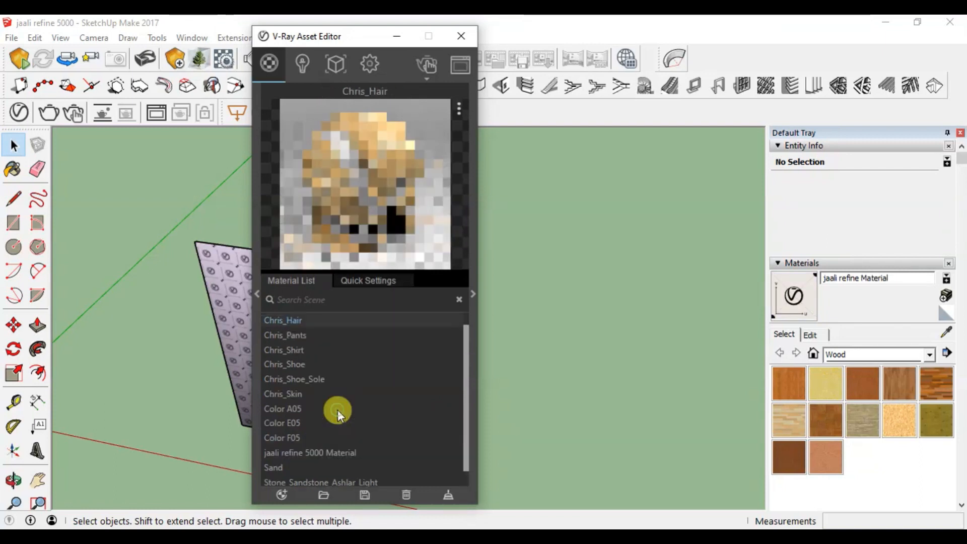
Step: Save jaali refine 5000 Material as a V-Ray material file named jaali refine 5000 Material in the Vray Tutorials folder
{"action": "left_click", "coordinate": [328, 448]}
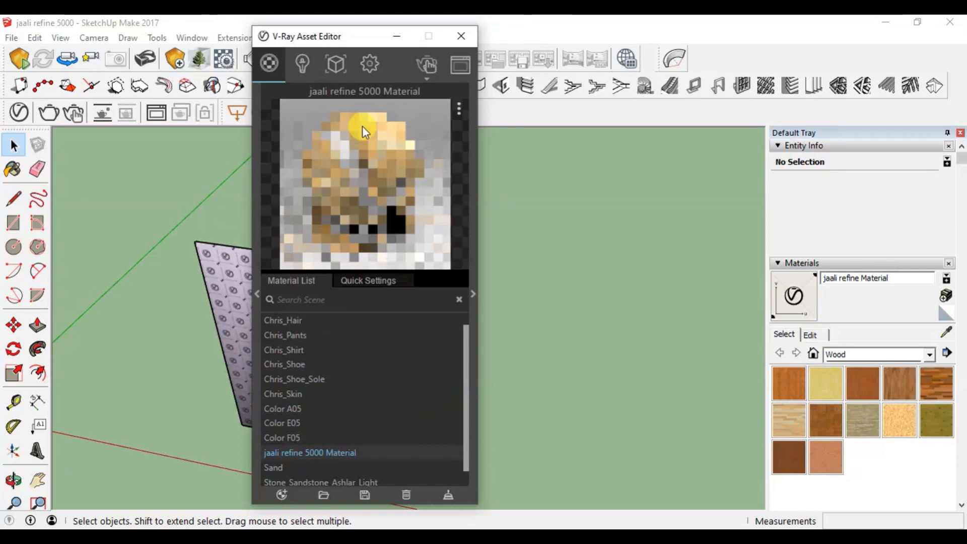
{"action": "left_click_drag", "start_coordinate": [332, 40], "coordinate": [218, 46]}
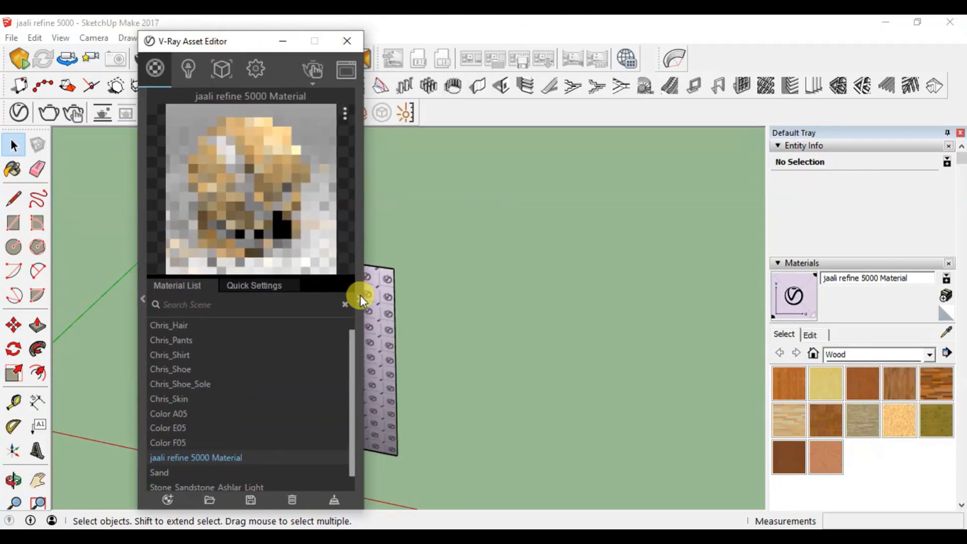
{"action": "left_click", "coordinate": [361, 299]}
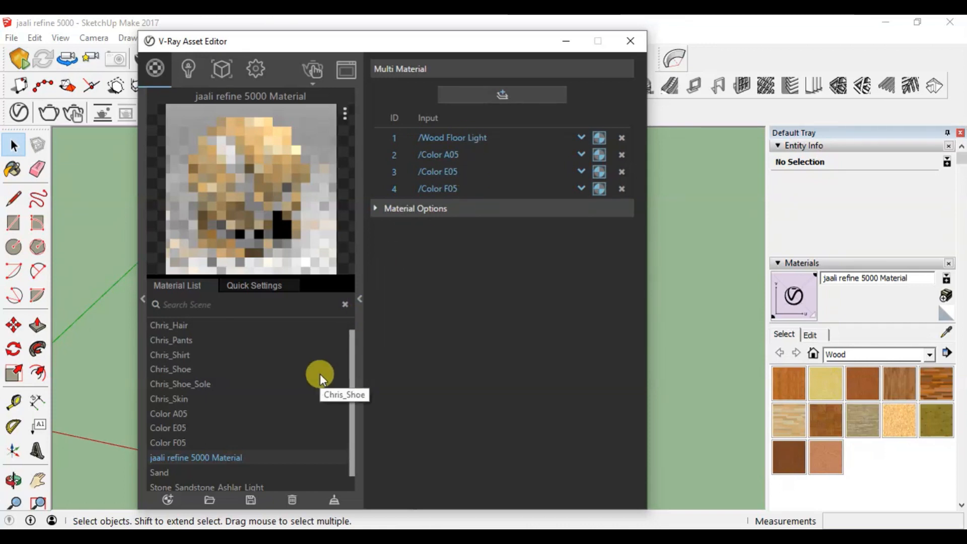
{"action": "scroll", "coordinate": [319, 374], "scroll_direction": "down", "scroll_amount": 1}
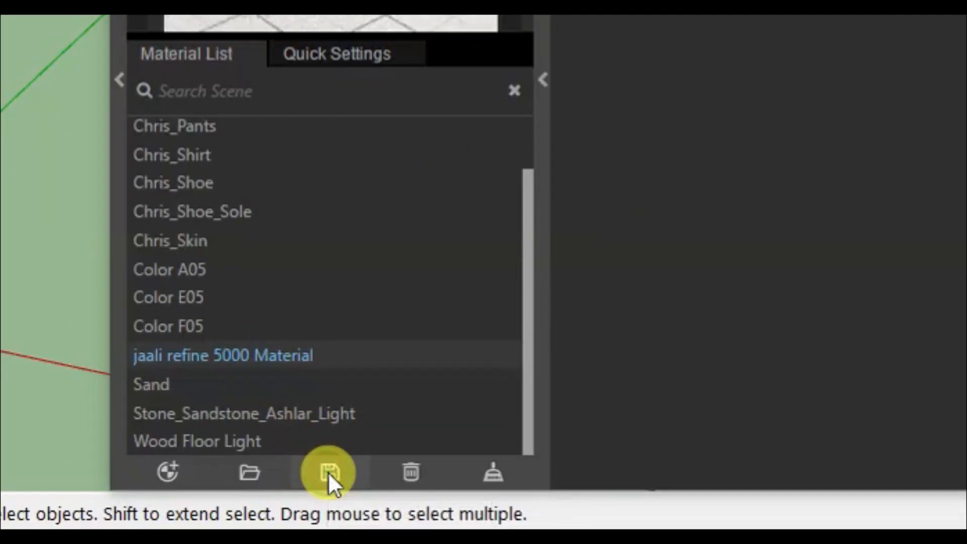
{"action": "left_click", "coordinate": [328, 472]}
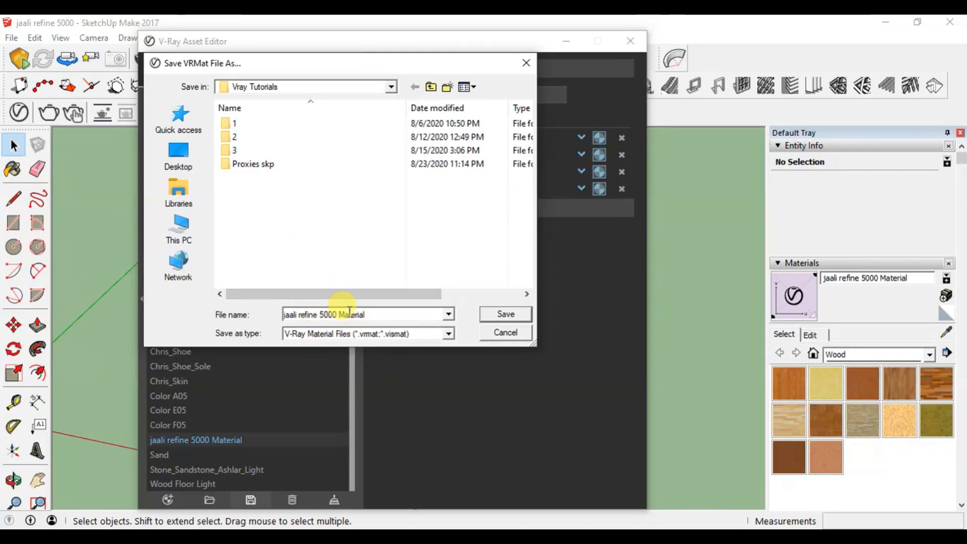
{"action": "left_click", "coordinate": [506, 314]}
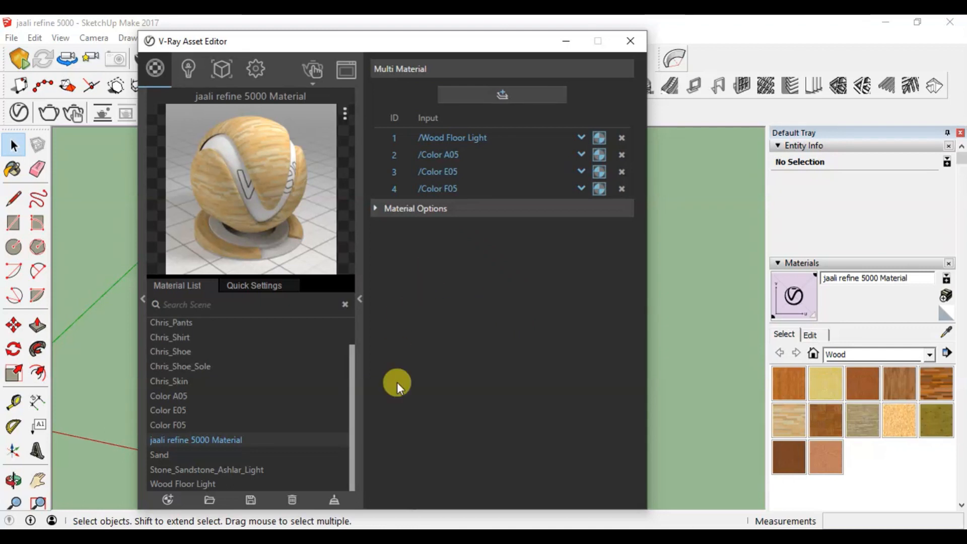
Step: Switch to the Competition residence 1 model and import jaali refine 5000 Material.vrmat into its V-Ray materials
{"action": "left_click", "coordinate": [332, 536]}
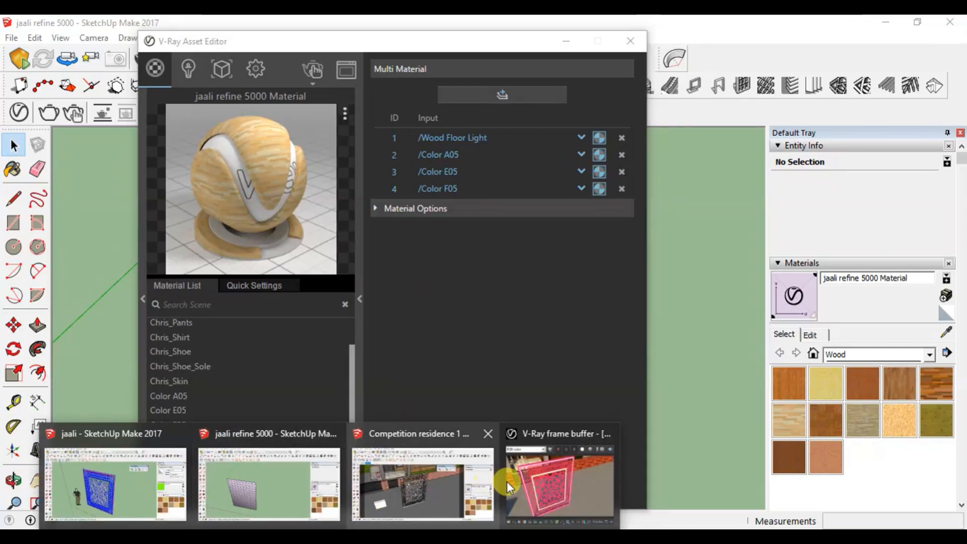
{"action": "left_click", "coordinate": [461, 497]}
{"action": "scroll", "coordinate": [476, 368], "scroll_direction": "up", "scroll_amount": 3}
{"action": "scroll", "coordinate": [398, 400], "scroll_direction": "down", "scroll_amount": 2}
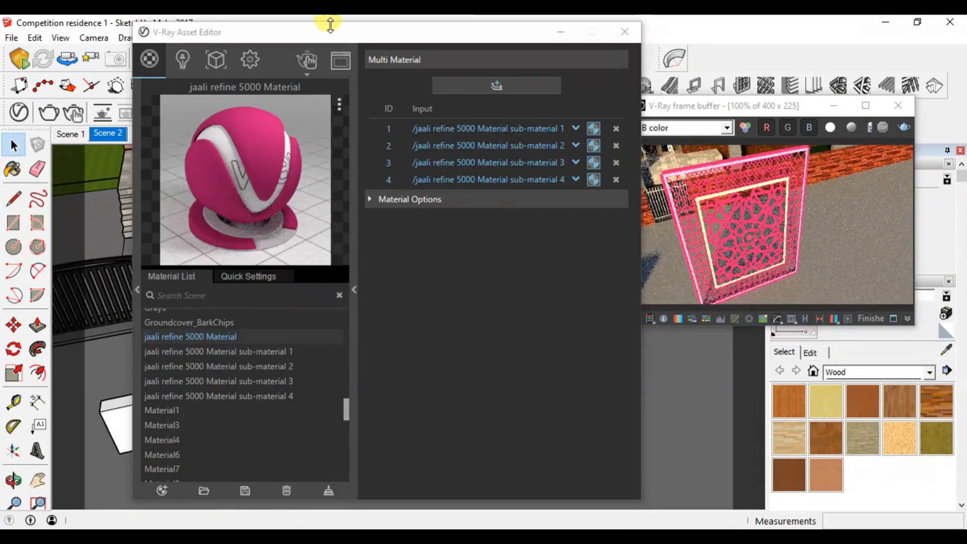
{"action": "left_click_drag", "start_coordinate": [328, 37], "coordinate": [291, 36]}
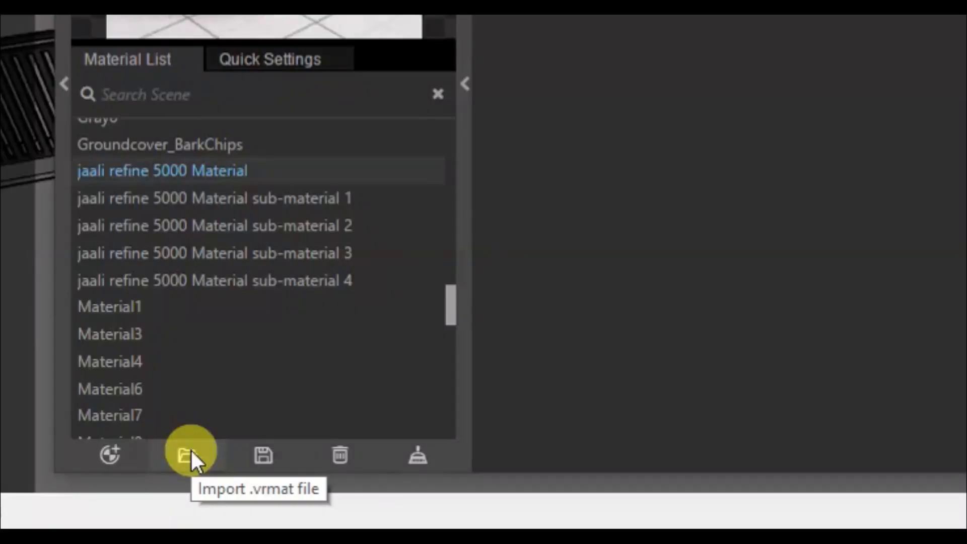
{"action": "left_click", "coordinate": [190, 452]}
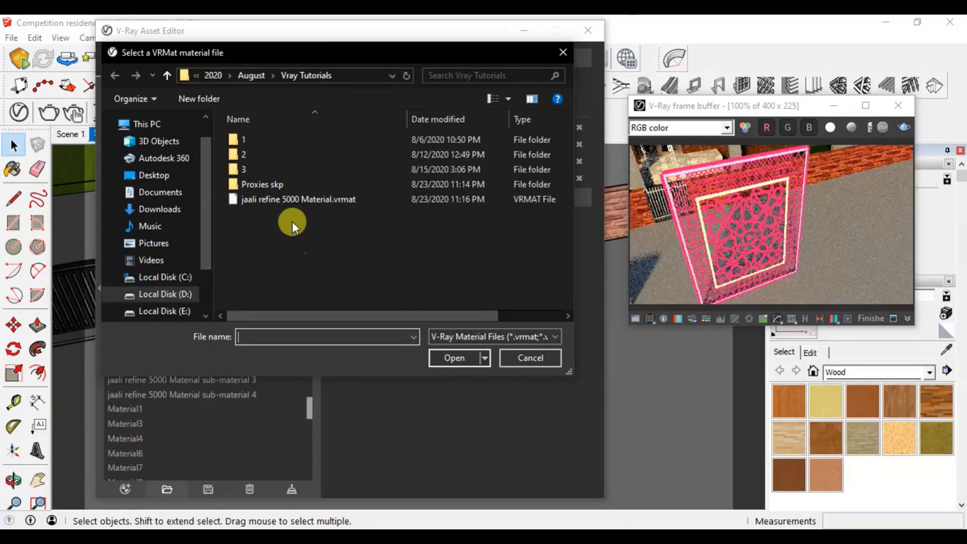
{"action": "left_click", "coordinate": [275, 201]}
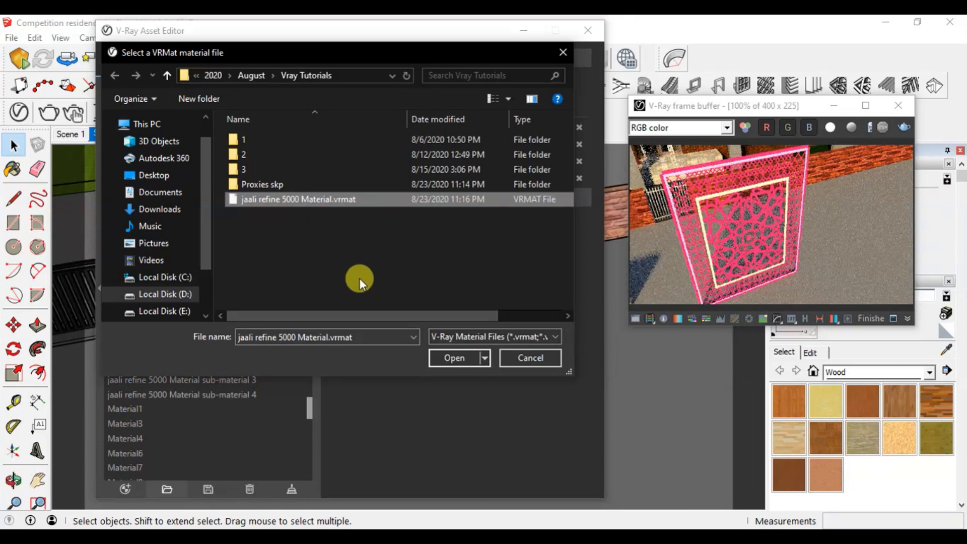
{"action": "left_click", "coordinate": [452, 357]}
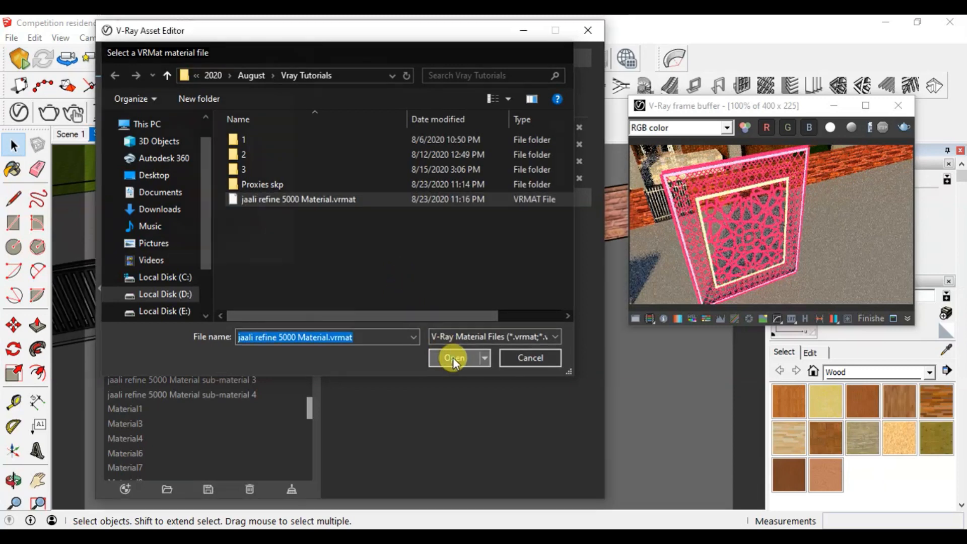
Step: Use the imported jaali refine 5000 Material#1 as the replacement for the original jaali refine 5000 Material
{"action": "scroll", "coordinate": [172, 418], "scroll_direction": "up", "scroll_amount": 2}
{"action": "scroll", "coordinate": [181, 366], "scroll_direction": "up", "scroll_amount": 2}
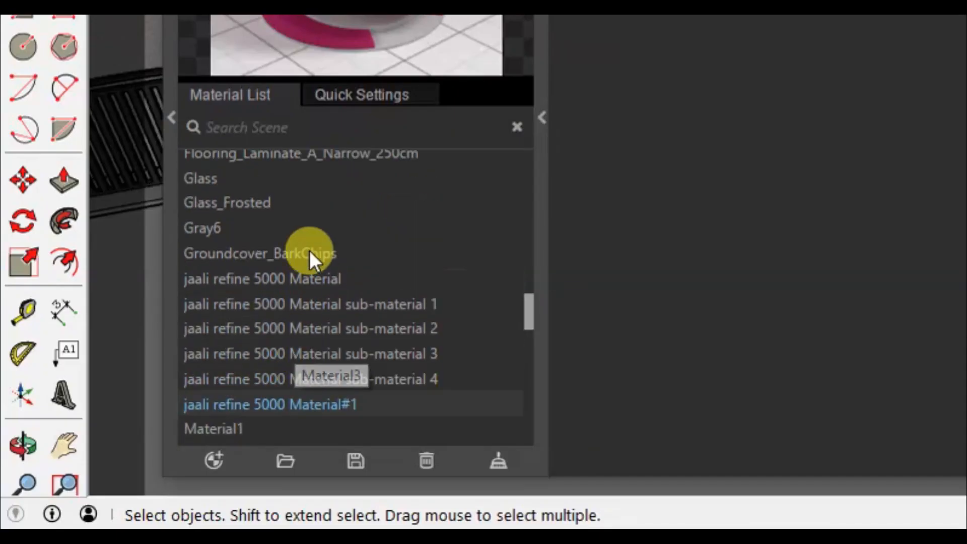
{"action": "scroll", "coordinate": [172, 458], "scroll_direction": "down", "scroll_amount": 2}
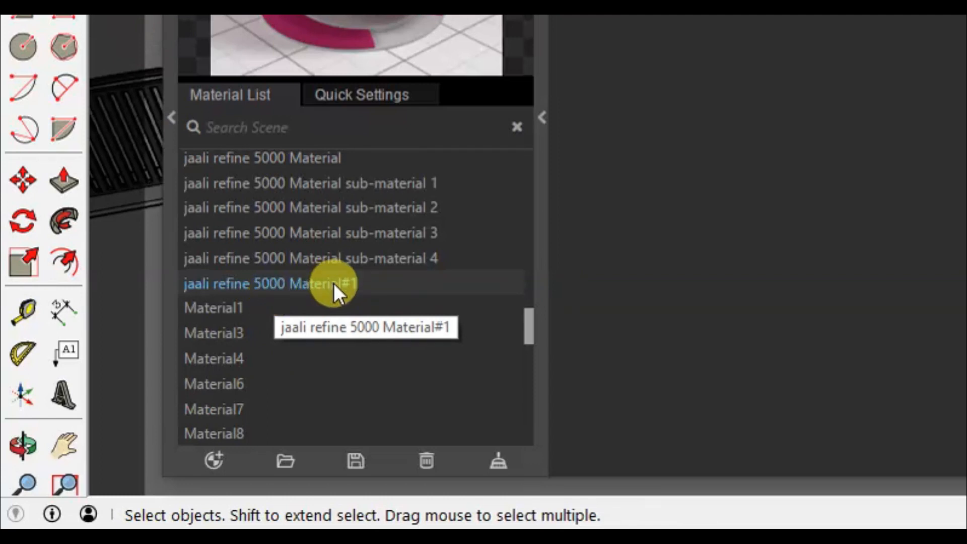
{"action": "scroll", "coordinate": [334, 283], "scroll_direction": "up", "scroll_amount": 3}
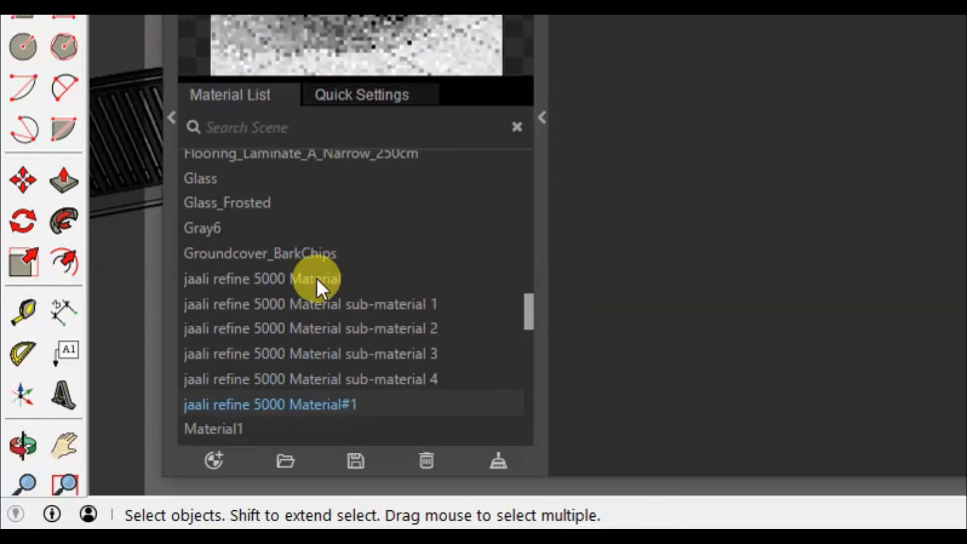
{"action": "left_click", "coordinate": [303, 276]}
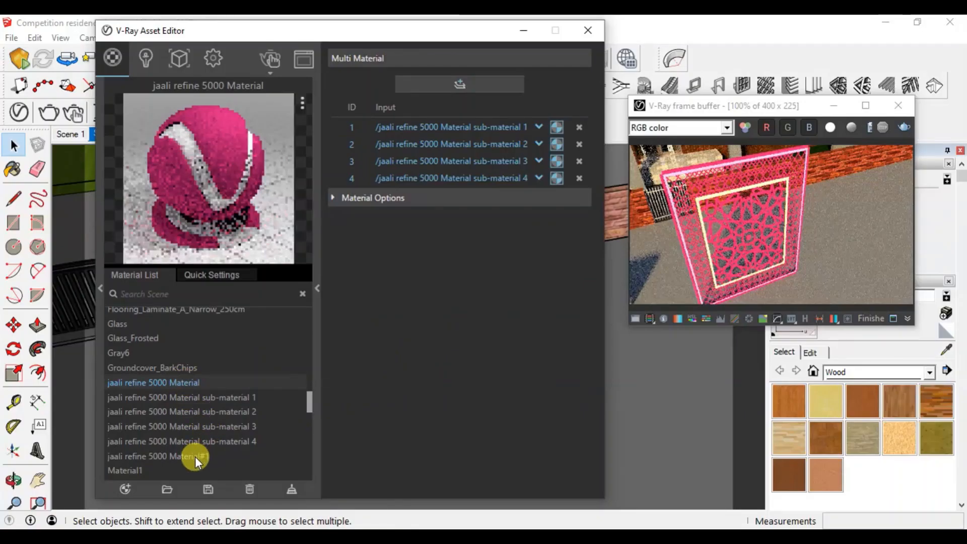
{"action": "left_click", "coordinate": [332, 404]}
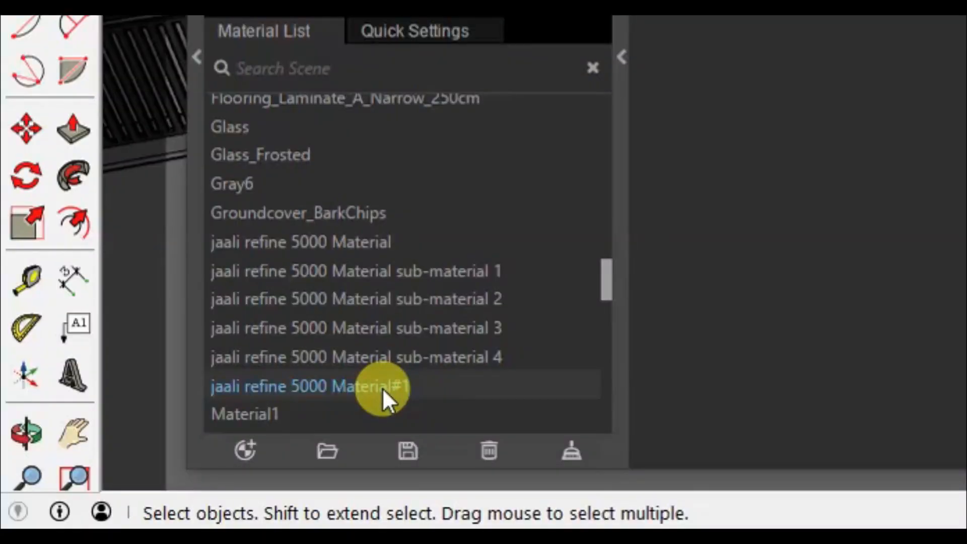
{"action": "right_click", "coordinate": [382, 388]}
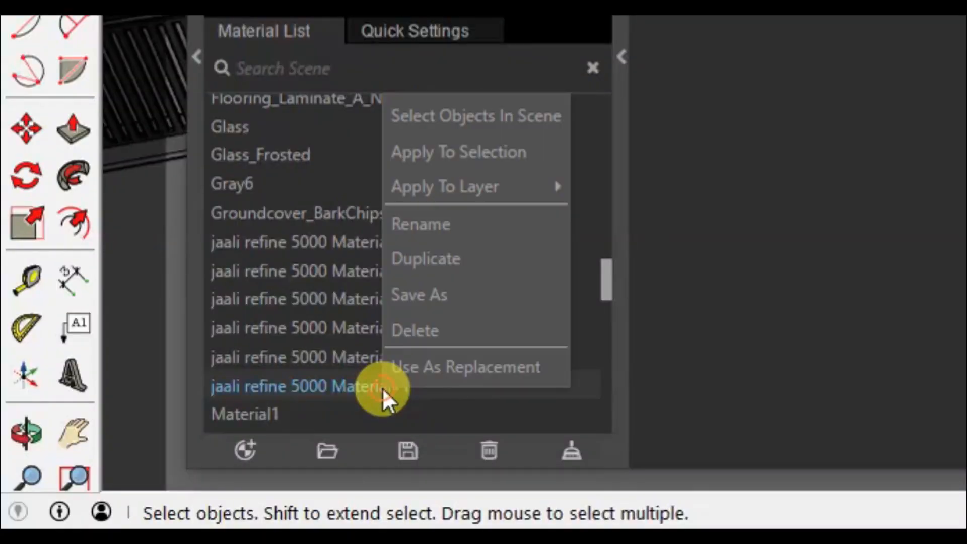
{"action": "left_click", "coordinate": [460, 376]}
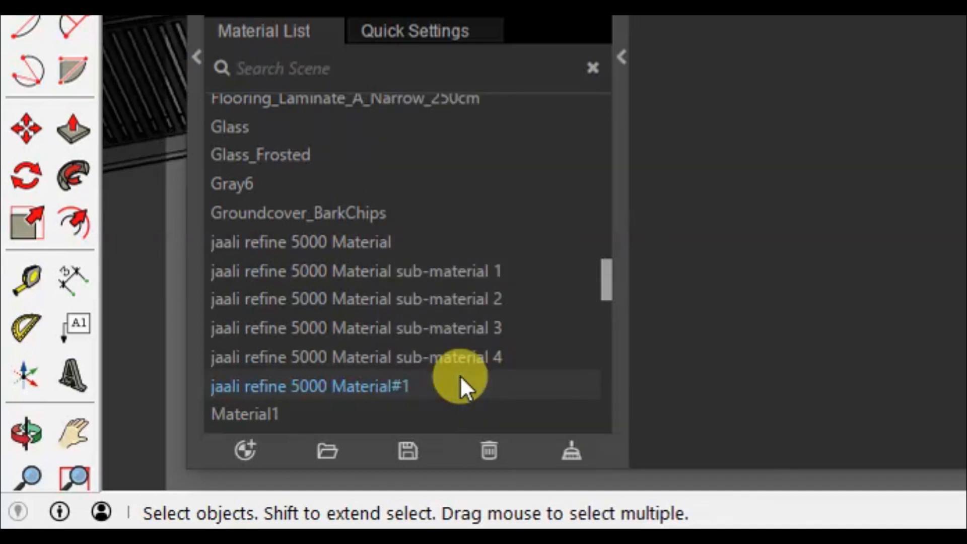
{"action": "left_click", "coordinate": [327, 242]}
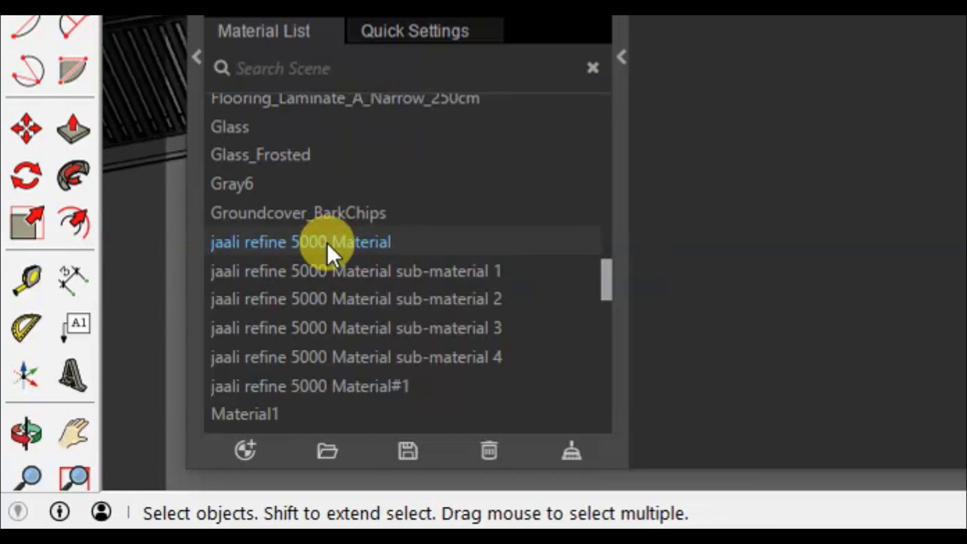
{"action": "right_click", "coordinate": [327, 243]}
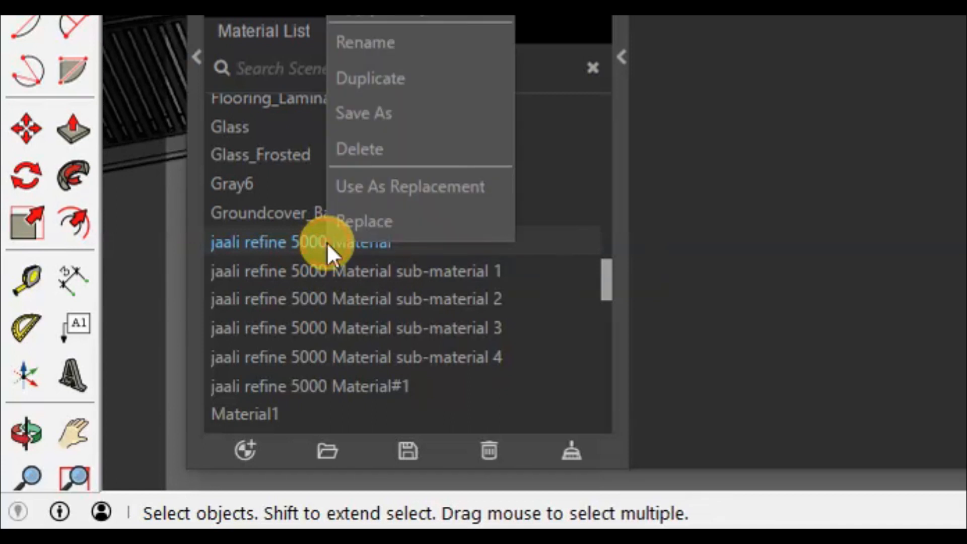
{"action": "left_click", "coordinate": [397, 216]}
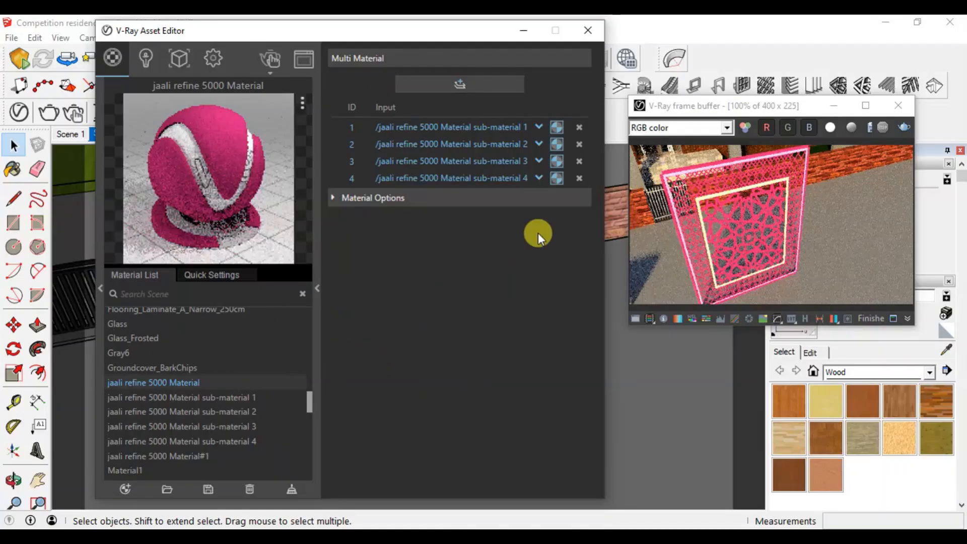
Step: Start an interactive V-Ray render and frame the jaali panel close up
{"action": "left_click", "coordinate": [903, 125]}
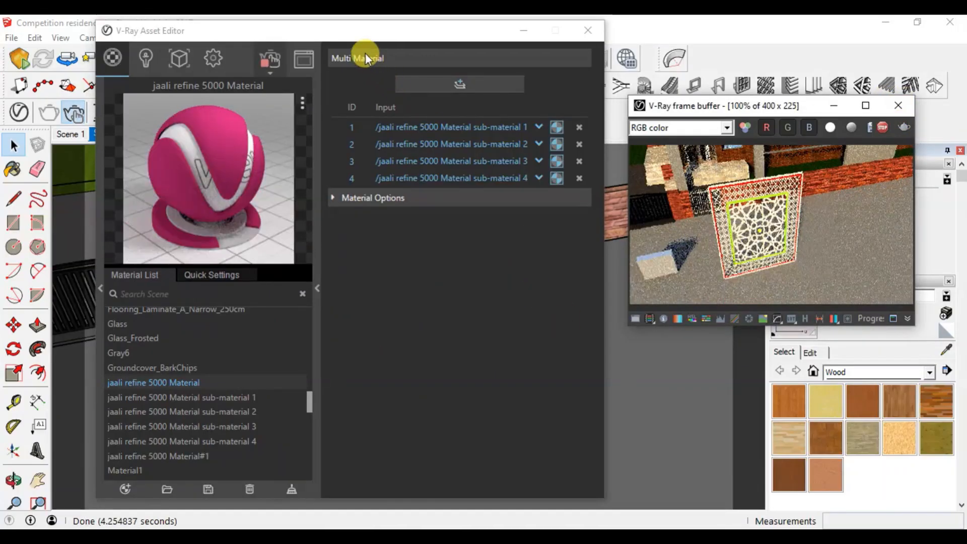
{"action": "left_click_drag", "start_coordinate": [352, 39], "coordinate": [736, 35]}
{"action": "scroll", "coordinate": [400, 292], "scroll_direction": "up", "scroll_amount": 4}
{"action": "left_click_drag", "start_coordinate": [815, 31], "coordinate": [375, 54]}
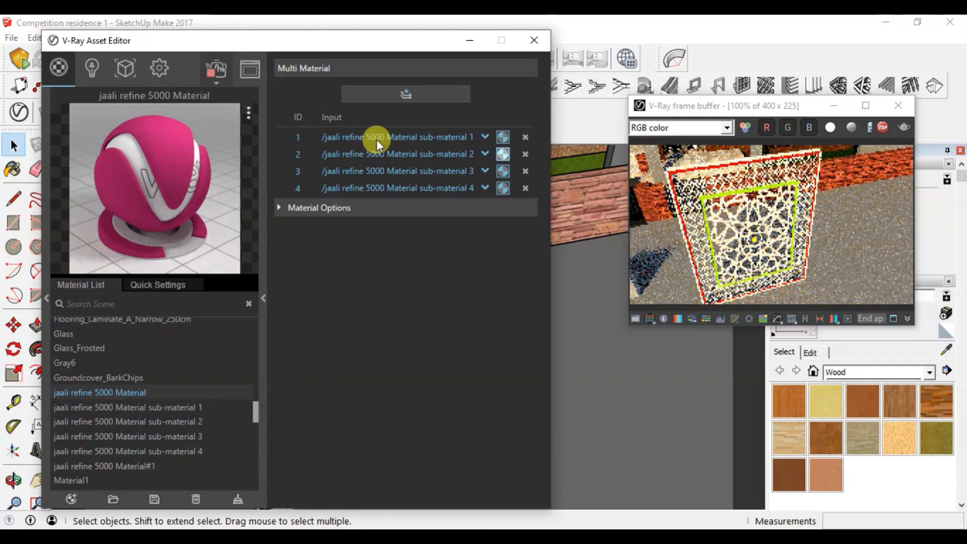
{"action": "left_click_drag", "start_coordinate": [257, 47], "coordinate": [295, 41]}
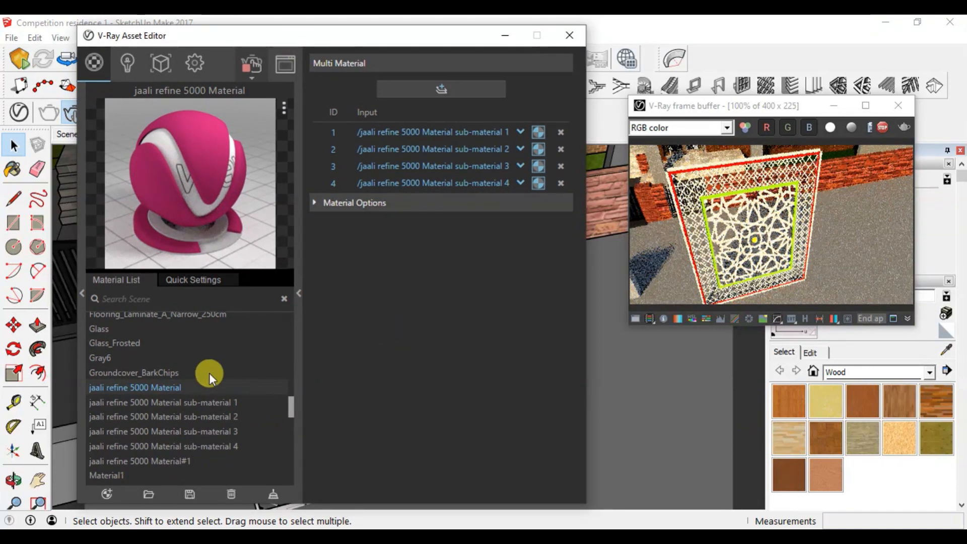
Step: Examine the diffuse colours of jaali refine 5000 Material sub-materials 1, 2 and 4, then return to the parent multi-material
{"action": "scroll", "coordinate": [210, 378], "scroll_direction": "down", "scroll_amount": 2}
{"action": "scroll", "coordinate": [210, 388], "scroll_direction": "up", "scroll_amount": 2}
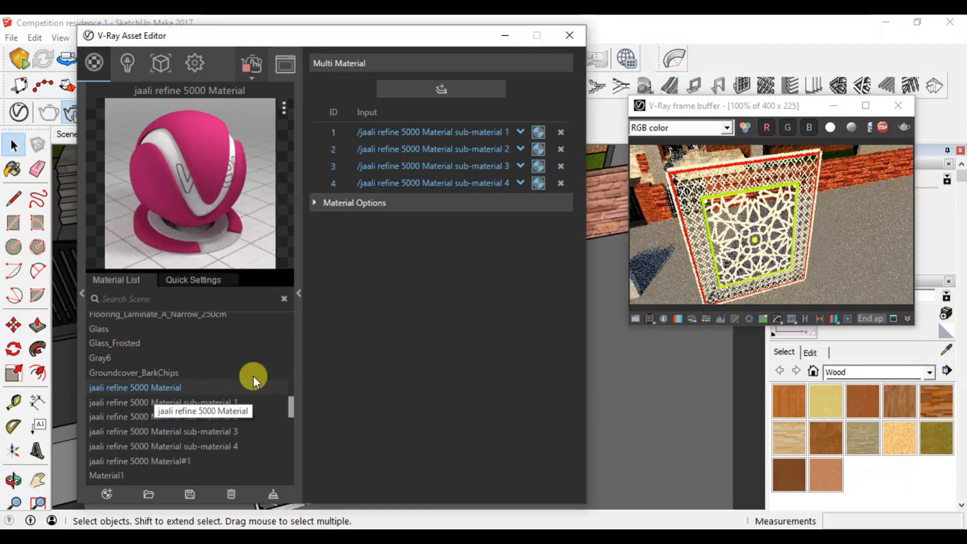
{"action": "left_click", "coordinate": [424, 128]}
{"action": "left_click", "coordinate": [349, 294]}
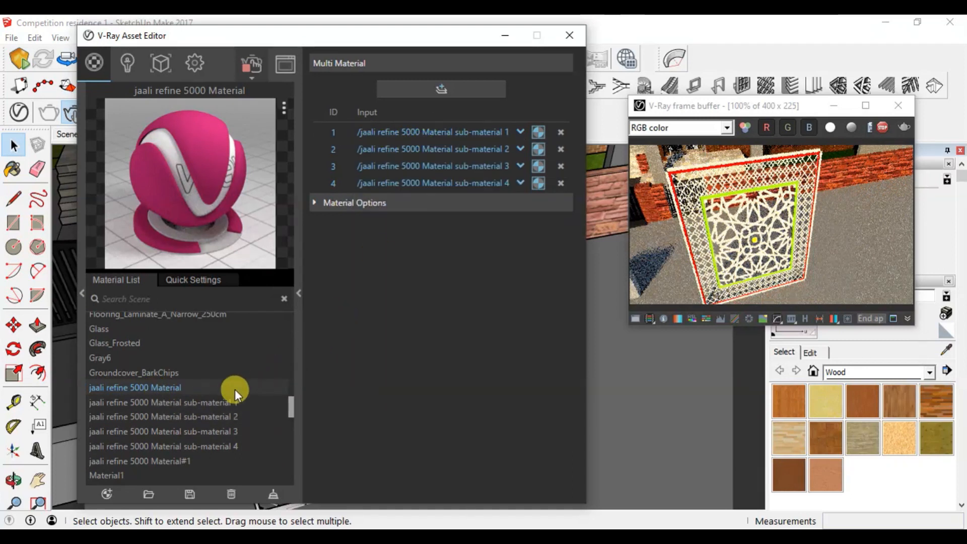
{"action": "left_click", "coordinate": [225, 402]}
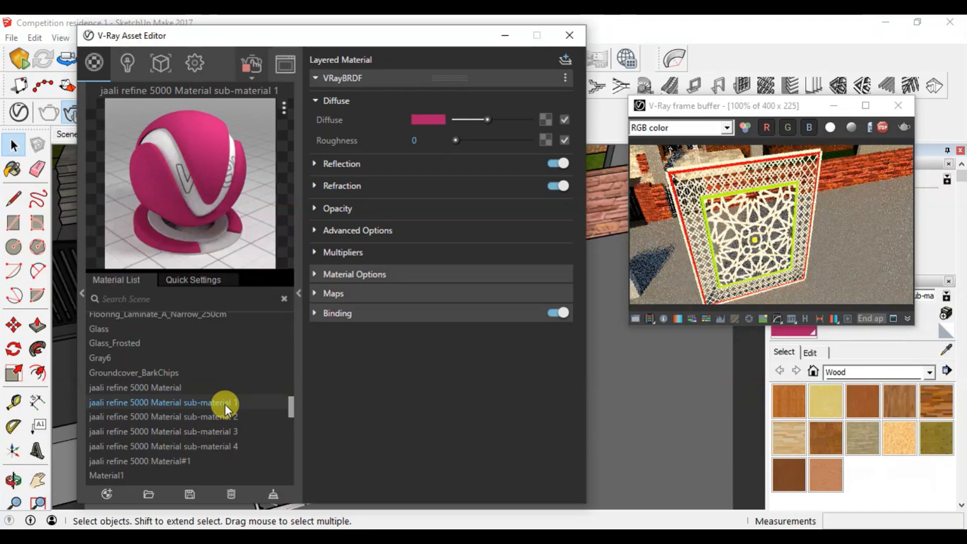
{"action": "left_click", "coordinate": [171, 387]}
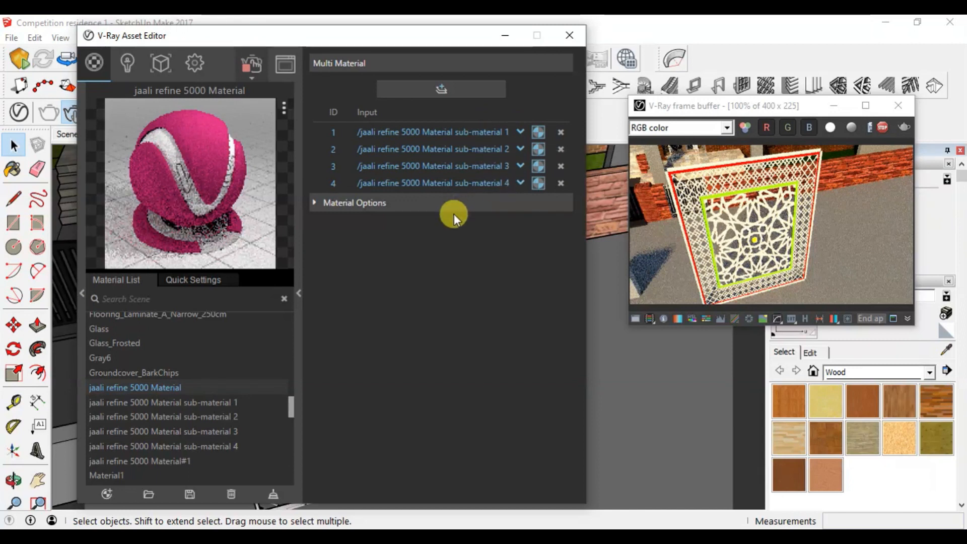
{"action": "left_click", "coordinate": [223, 427]}
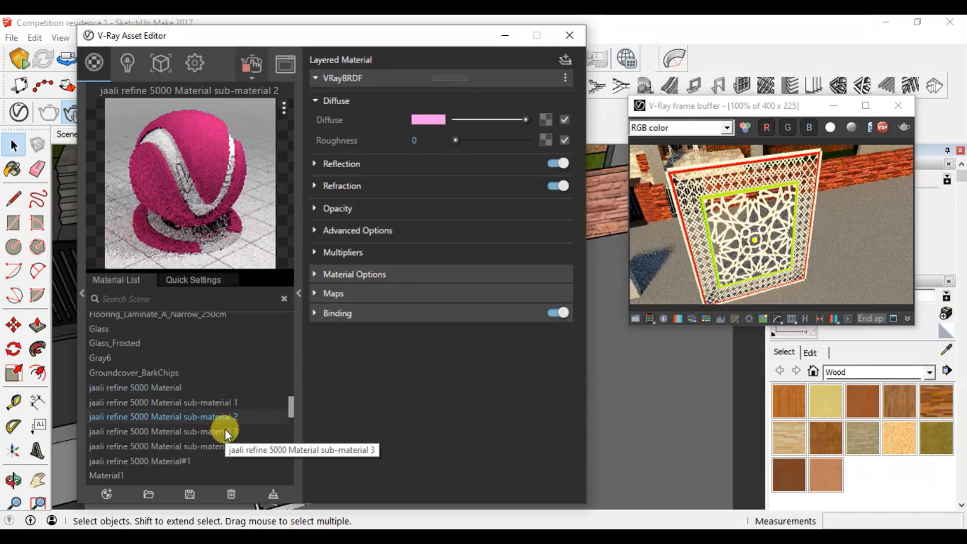
{"action": "left_click", "coordinate": [232, 442]}
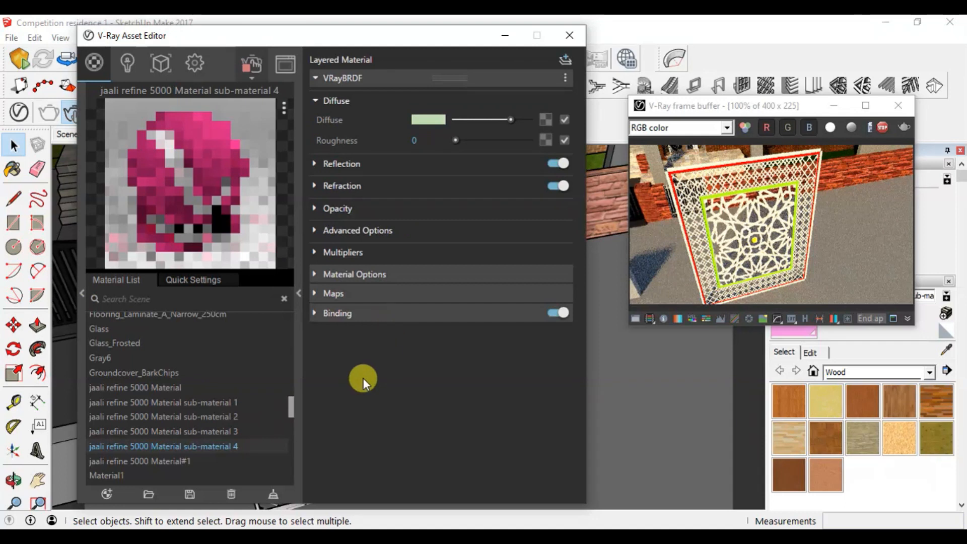
{"action": "left_click", "coordinate": [168, 387]}
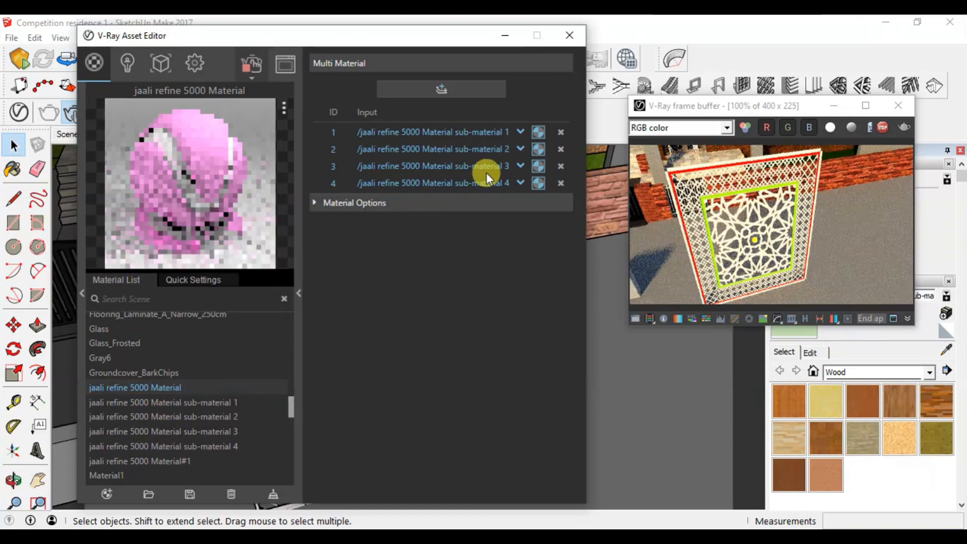
Step: Browse the materials available for input ID 4 of jaali refine 5000 Material, keeping the current assignment
{"action": "left_click", "coordinate": [500, 183]}
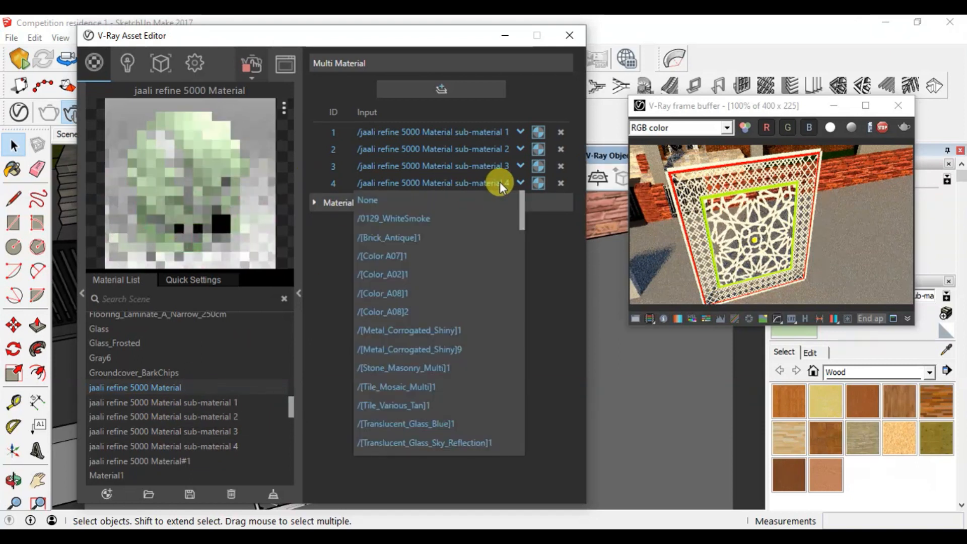
{"action": "scroll", "coordinate": [484, 329], "scroll_direction": "down", "scroll_amount": 8}
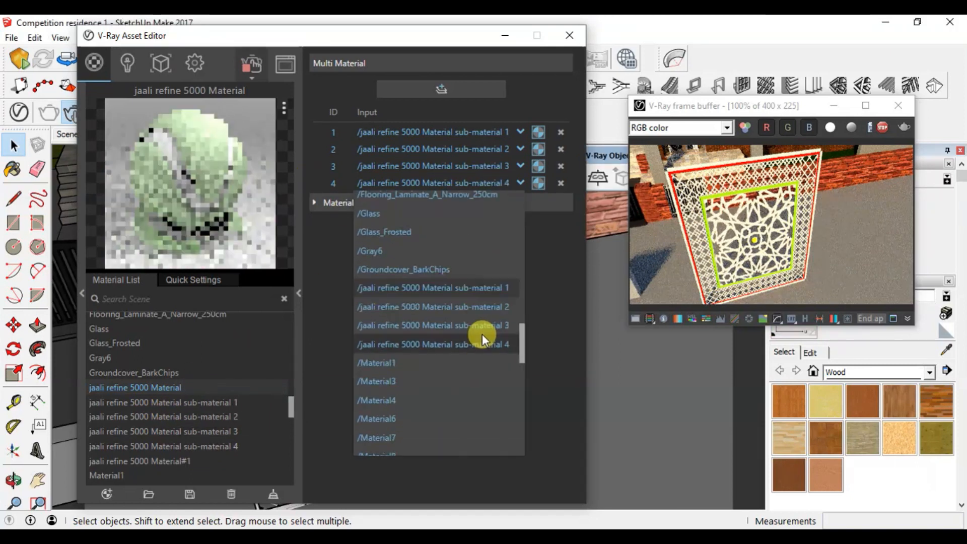
{"action": "scroll", "coordinate": [480, 336], "scroll_direction": "down", "scroll_amount": 5}
{"action": "scroll", "coordinate": [479, 337], "scroll_direction": "up", "scroll_amount": 1}
{"action": "left_click", "coordinate": [521, 333]}
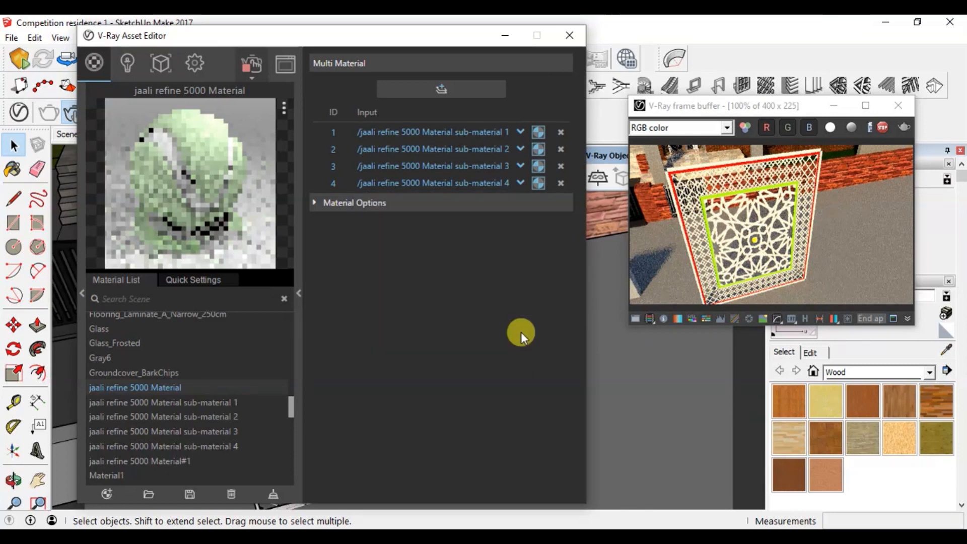
Step: Draw a rectangle about 2' 3" by 2' 11" on the ground beside the jaali panel
{"action": "scroll", "coordinate": [143, 385], "scroll_direction": "up", "scroll_amount": 1}
{"action": "scroll", "coordinate": [143, 385], "scroll_direction": "down", "scroll_amount": 1}
{"action": "left_click_drag", "start_coordinate": [396, 40], "coordinate": [200, 59]}
{"action": "key", "text": "r"}
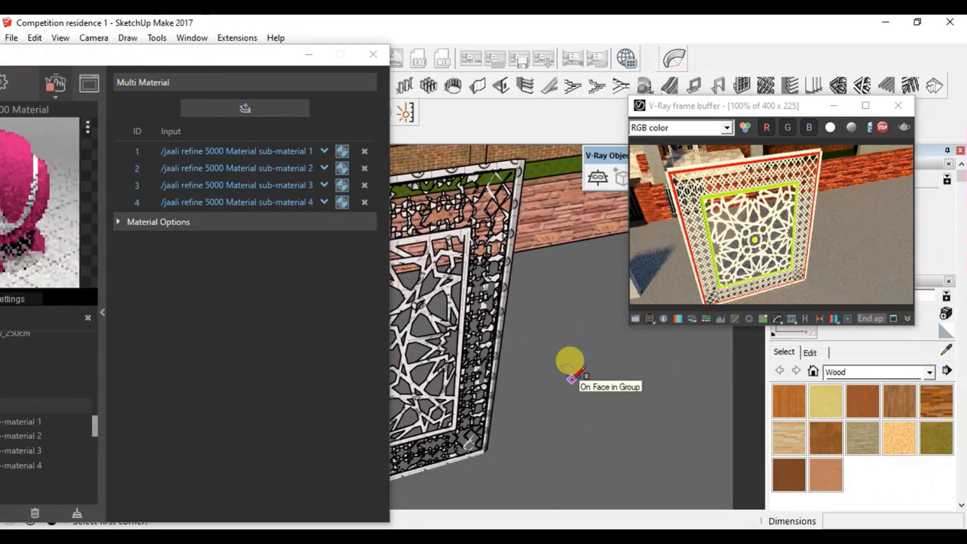
{"action": "left_click", "coordinate": [572, 379]}
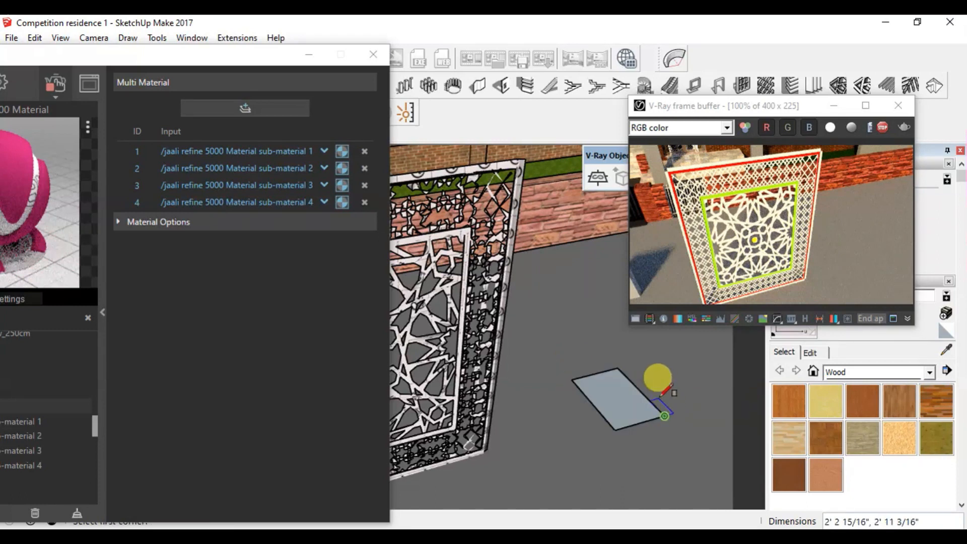
{"action": "left_click", "coordinate": [664, 415]}
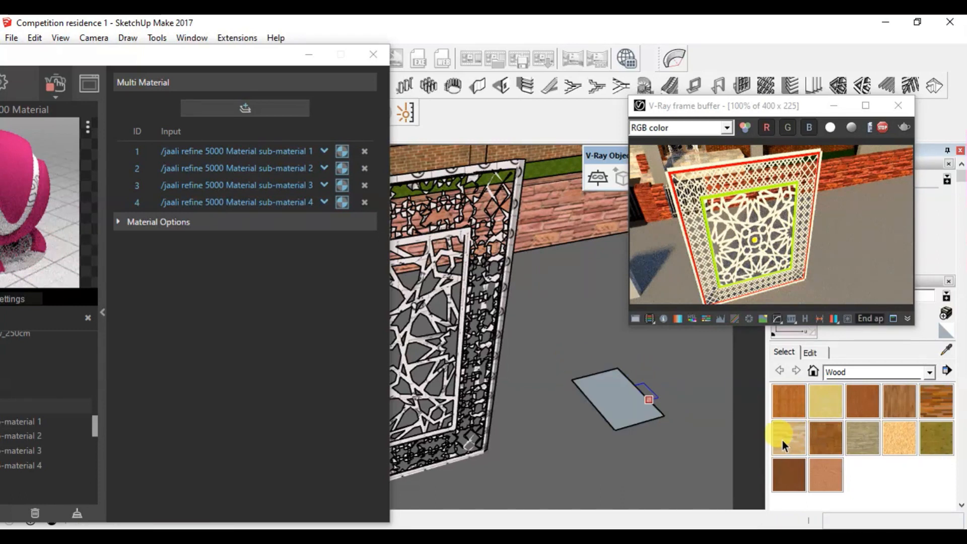
Step: Paint the ground rectangle with the Wood Floor Light material
{"action": "left_click", "coordinate": [789, 439]}
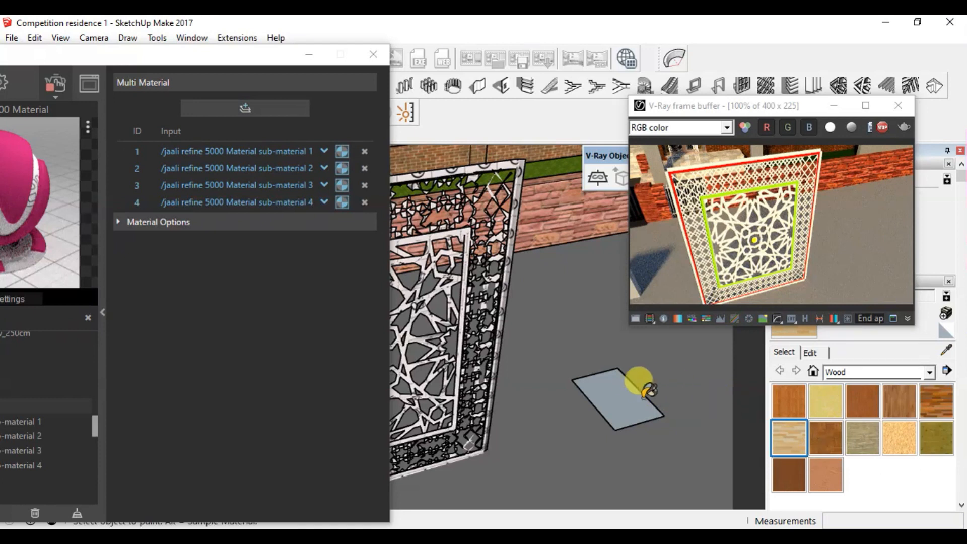
{"action": "left_click", "coordinate": [627, 384]}
{"action": "key", "text": "space"}
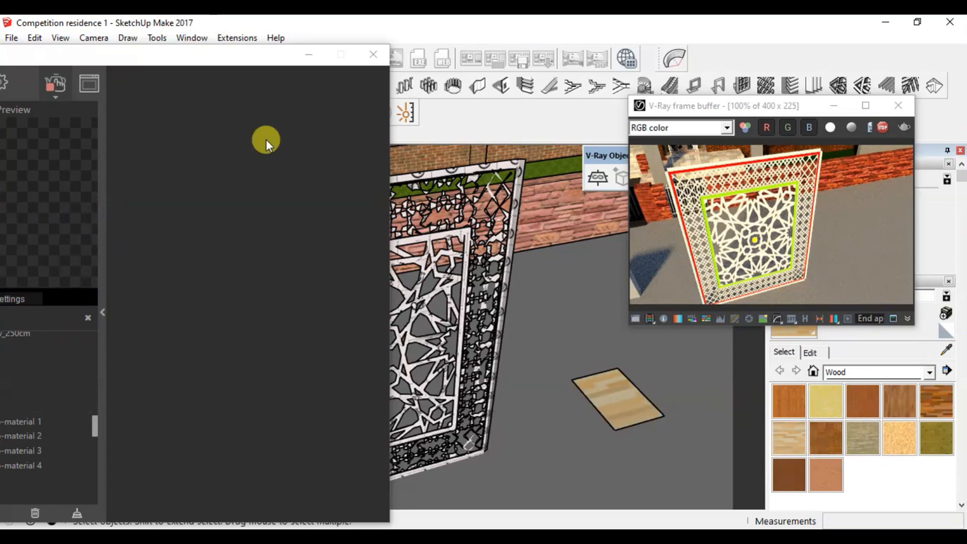
{"action": "left_click_drag", "start_coordinate": [168, 55], "coordinate": [326, 28]}
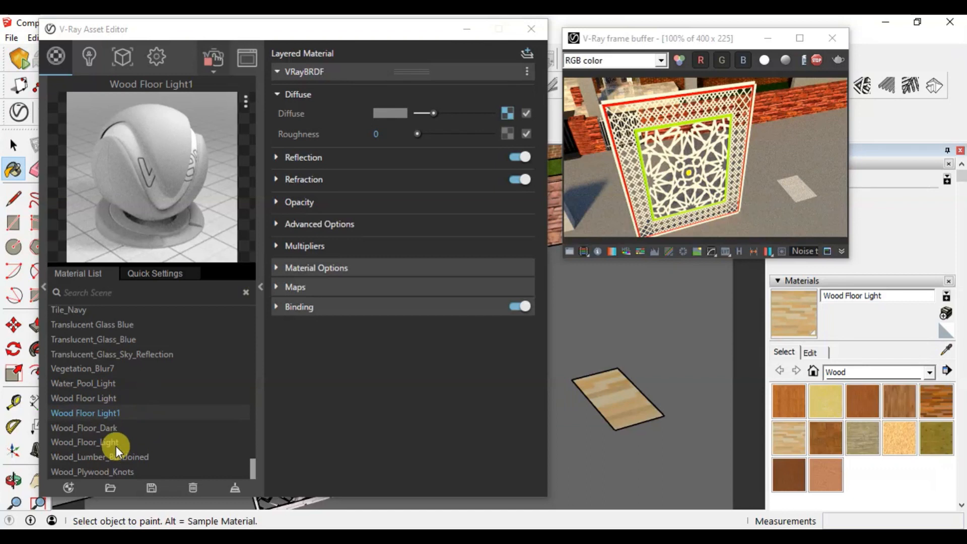
Step: Paint the ground rectangle with the Wood Floor Dark material and stop the interactive render
{"action": "left_click", "coordinate": [937, 403]}
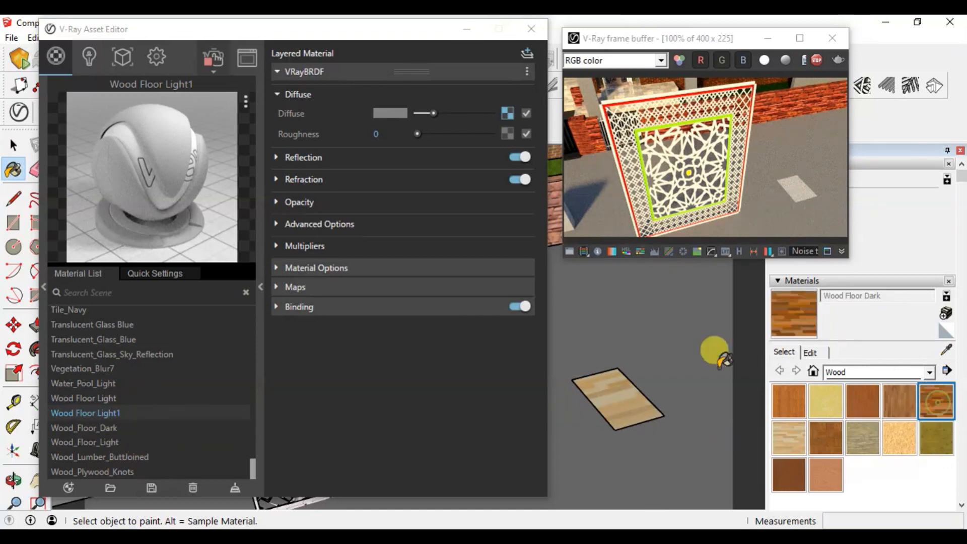
{"action": "left_click", "coordinate": [627, 393]}
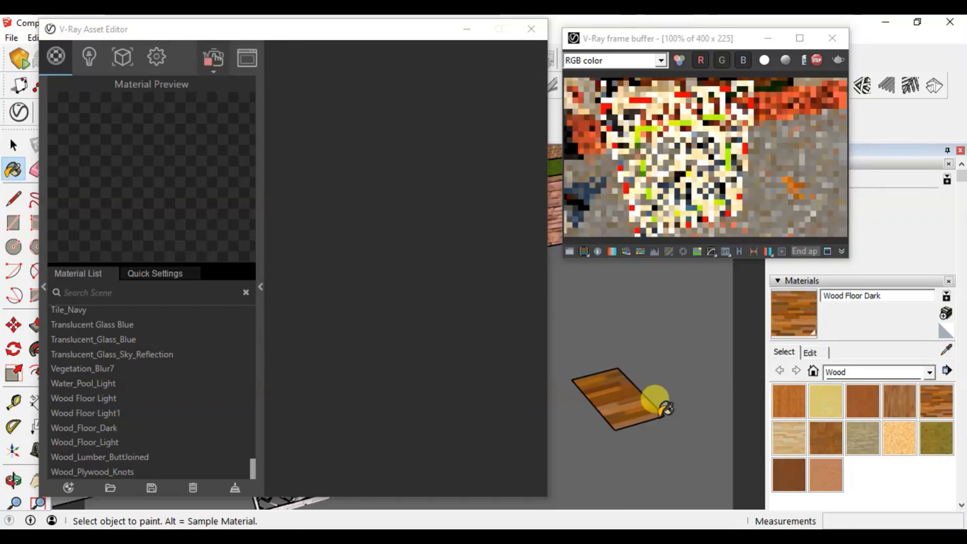
{"action": "left_click", "coordinate": [817, 60]}
{"action": "left_click_drag", "start_coordinate": [695, 40], "coordinate": [779, 42]}
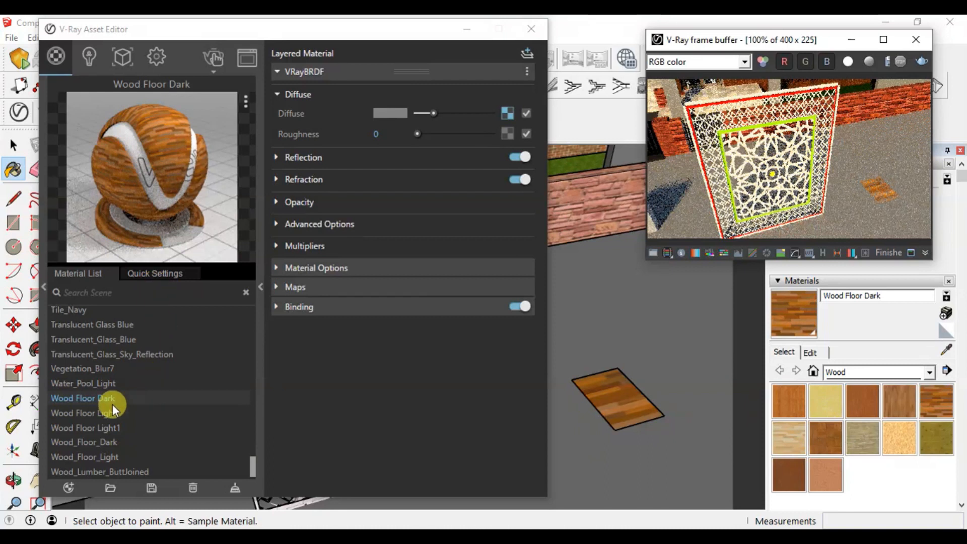
Step: Assign Wood Floor Dark to input ID 4 of jaali refine 5000 Material and restart the interactive render
{"action": "scroll", "coordinate": [104, 406], "scroll_direction": "up", "scroll_amount": 10}
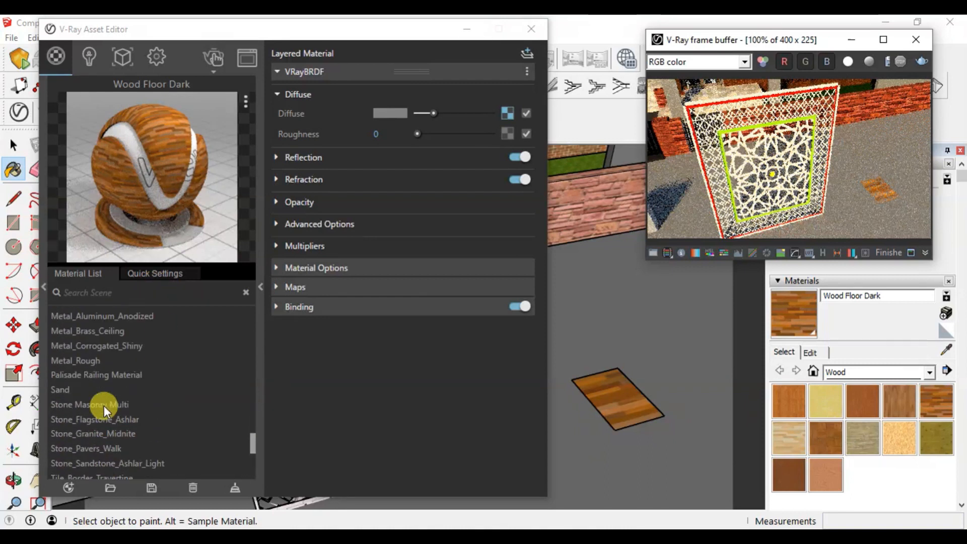
{"action": "scroll", "coordinate": [104, 406], "scroll_direction": "up", "scroll_amount": 6}
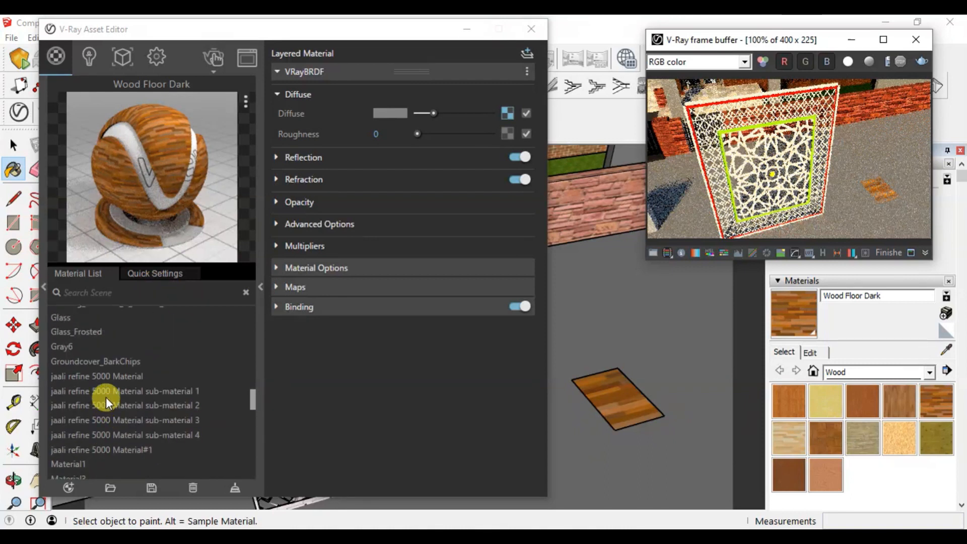
{"action": "left_click", "coordinate": [105, 378]}
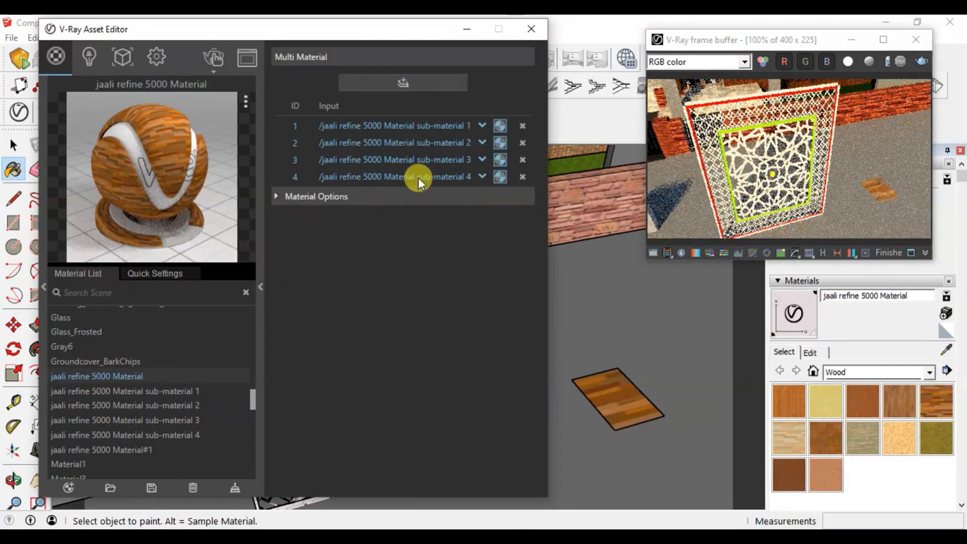
{"action": "left_click", "coordinate": [445, 177]}
{"action": "scroll", "coordinate": [411, 317], "scroll_direction": "up", "scroll_amount": 3}
{"action": "scroll", "coordinate": [411, 317], "scroll_direction": "down", "scroll_amount": 10}
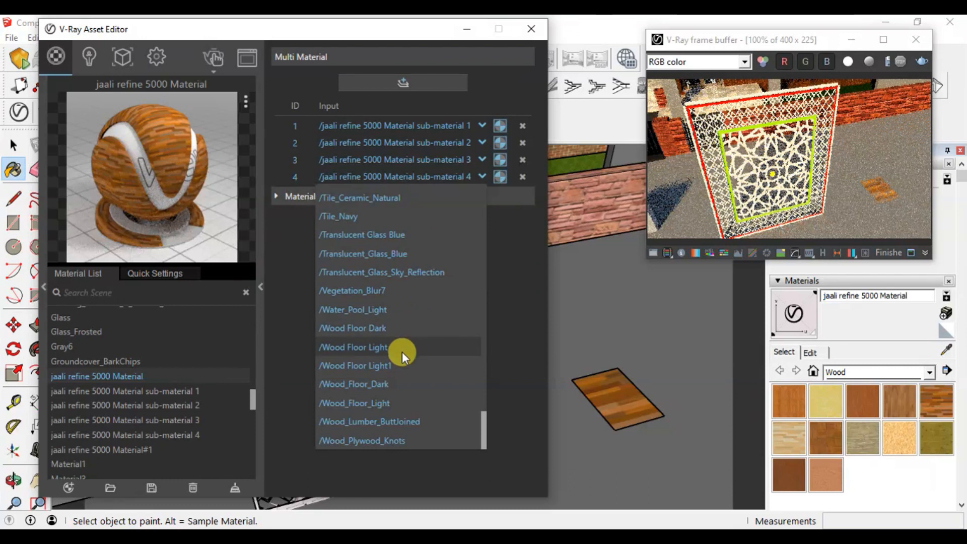
{"action": "left_click", "coordinate": [383, 327]}
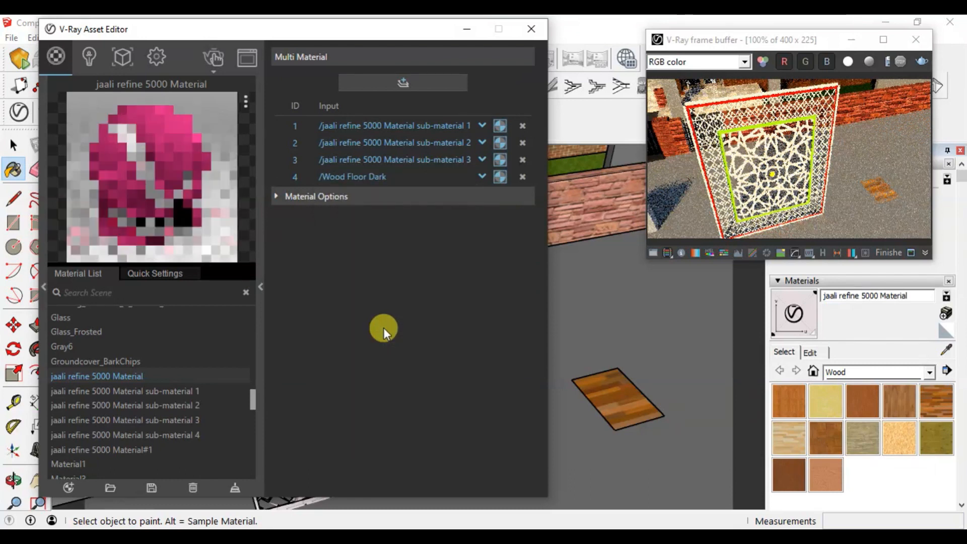
{"action": "left_click", "coordinate": [926, 66]}
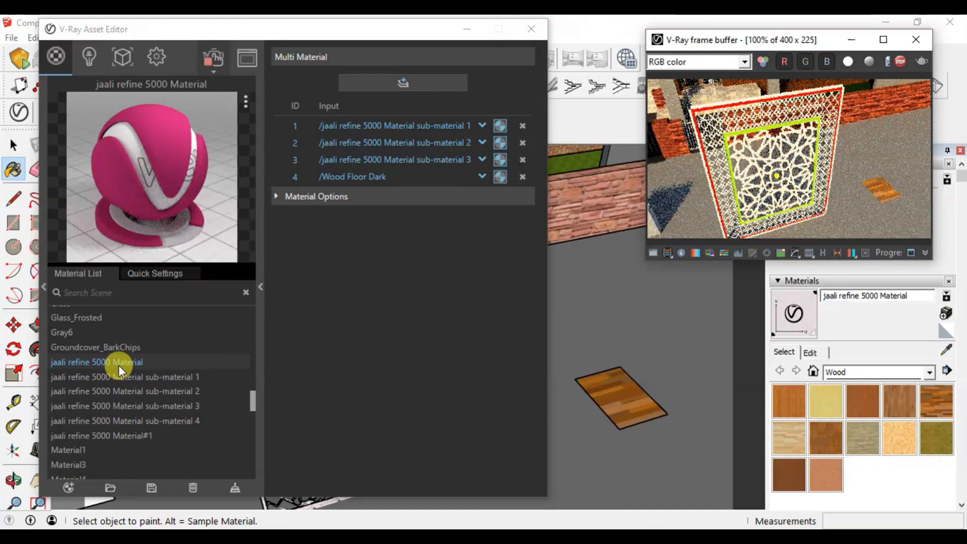
Step: Assign Wood_Floor_Dark to input ID 1 of jaali refine 5000 Material#1 and render the change
{"action": "left_click", "coordinate": [136, 435]}
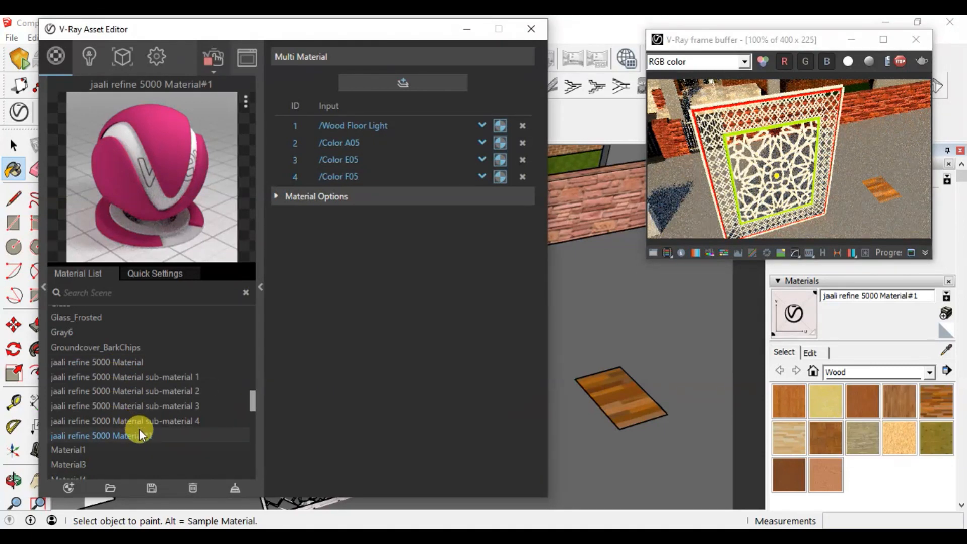
{"action": "left_click", "coordinate": [335, 177]}
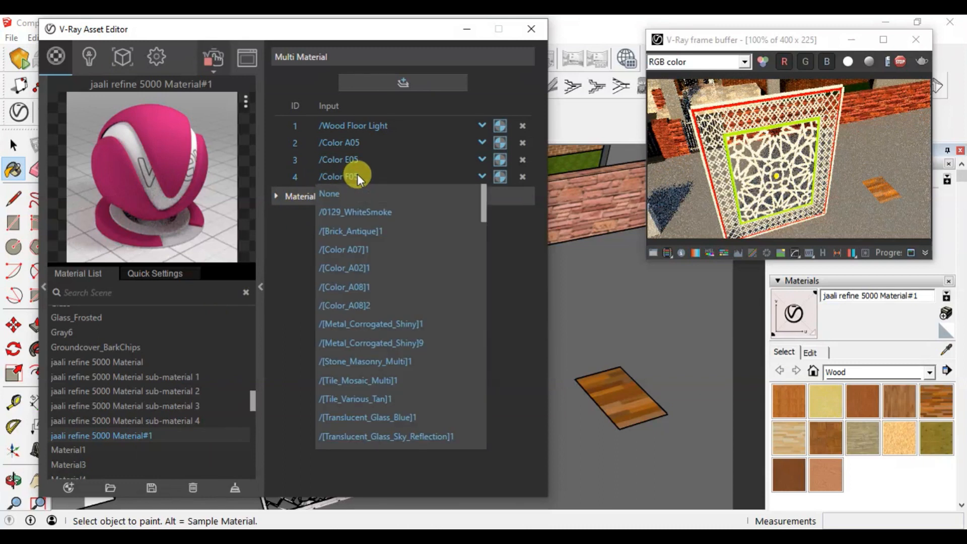
{"action": "left_click", "coordinate": [289, 256]}
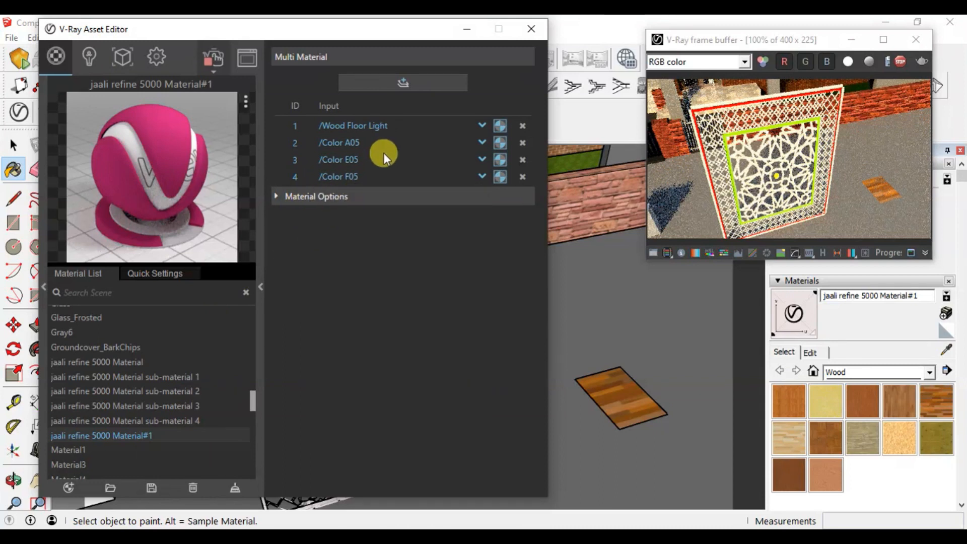
{"action": "left_click", "coordinate": [381, 128]}
{"action": "scroll", "coordinate": [400, 270], "scroll_direction": "down", "scroll_amount": 15}
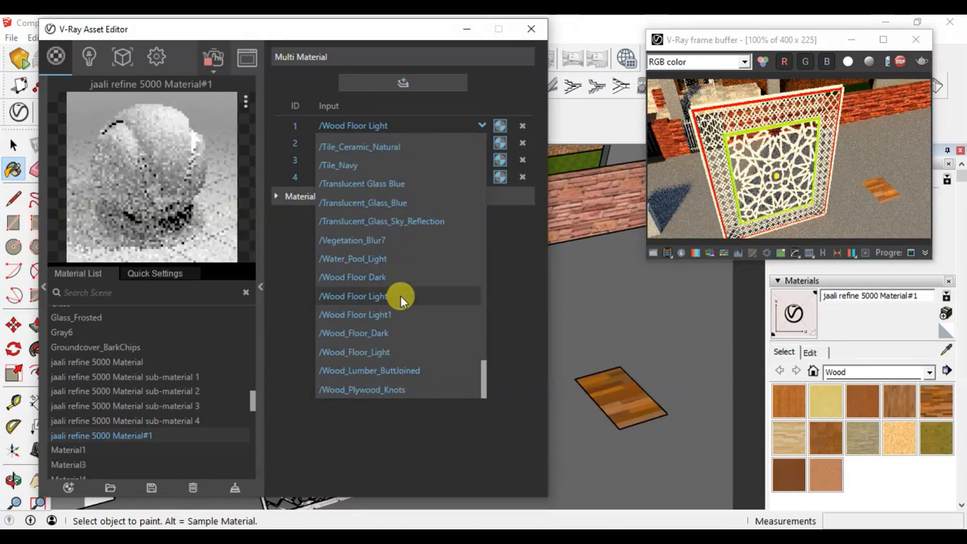
{"action": "left_click", "coordinate": [409, 330]}
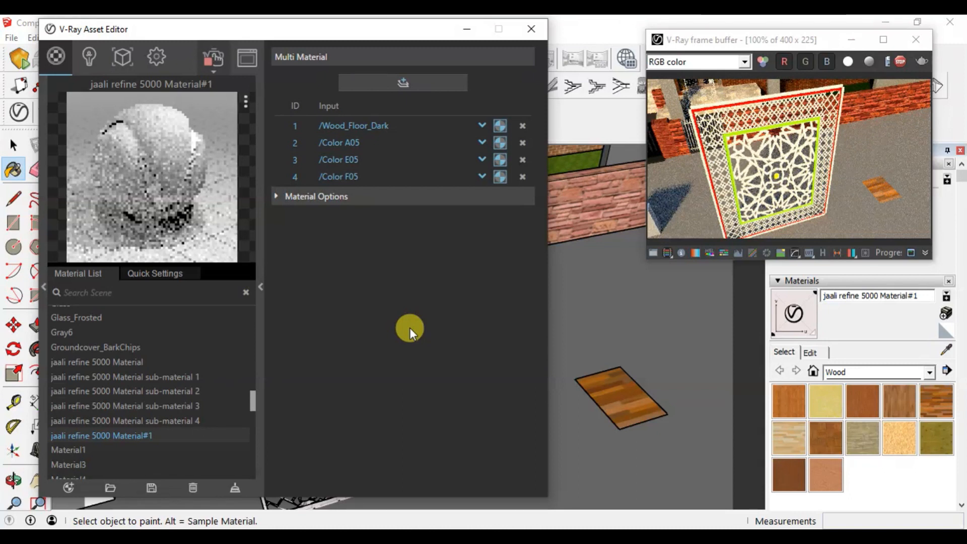
{"action": "left_click", "coordinate": [922, 61]}
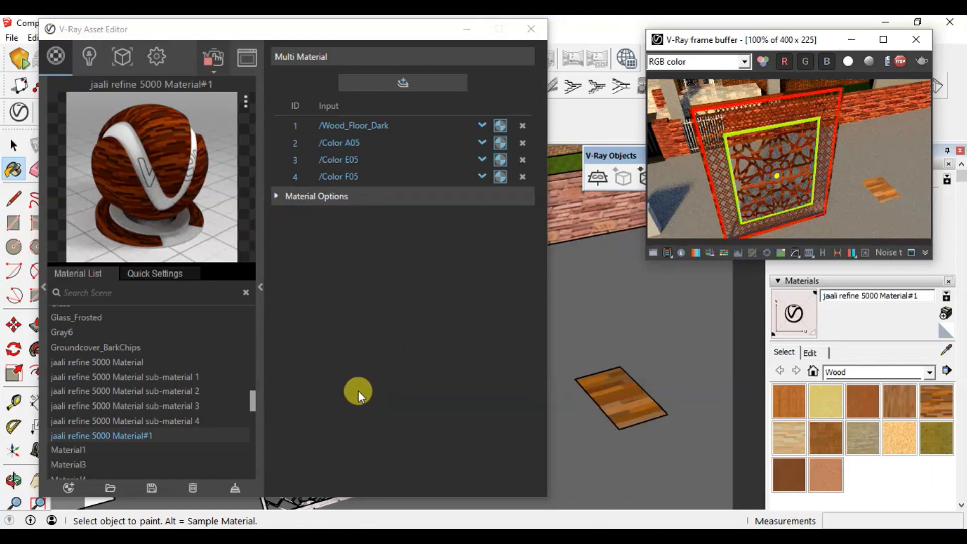
Step: Assign jaali refine 5000 Material sub-material 4 back to input ID 4 of jaali refine 5000 Material
{"action": "left_click", "coordinate": [130, 362]}
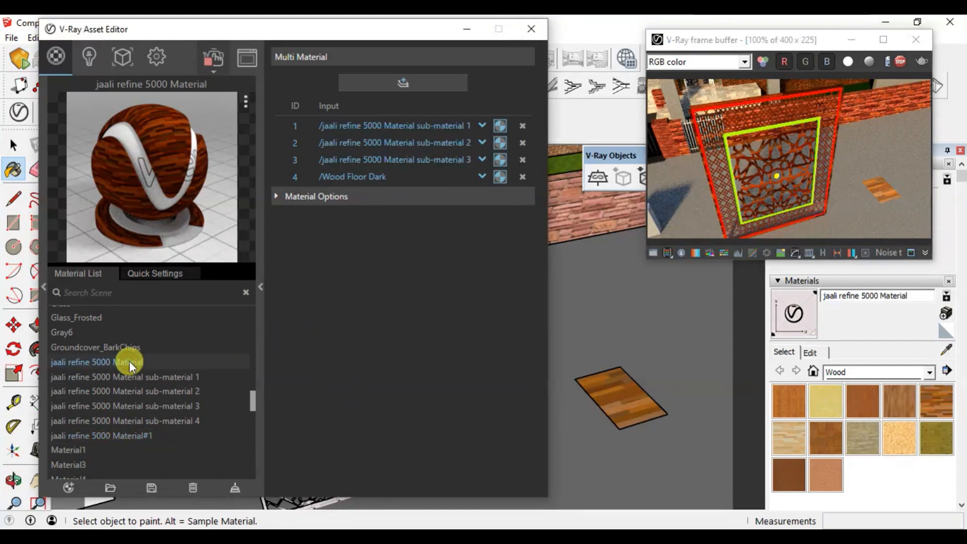
{"action": "left_click", "coordinate": [370, 177]}
{"action": "scroll", "coordinate": [389, 276], "scroll_direction": "down", "scroll_amount": 3}
{"action": "scroll", "coordinate": [395, 282], "scroll_direction": "up", "scroll_amount": 3}
{"action": "scroll", "coordinate": [397, 291], "scroll_direction": "down", "scroll_amount": 12}
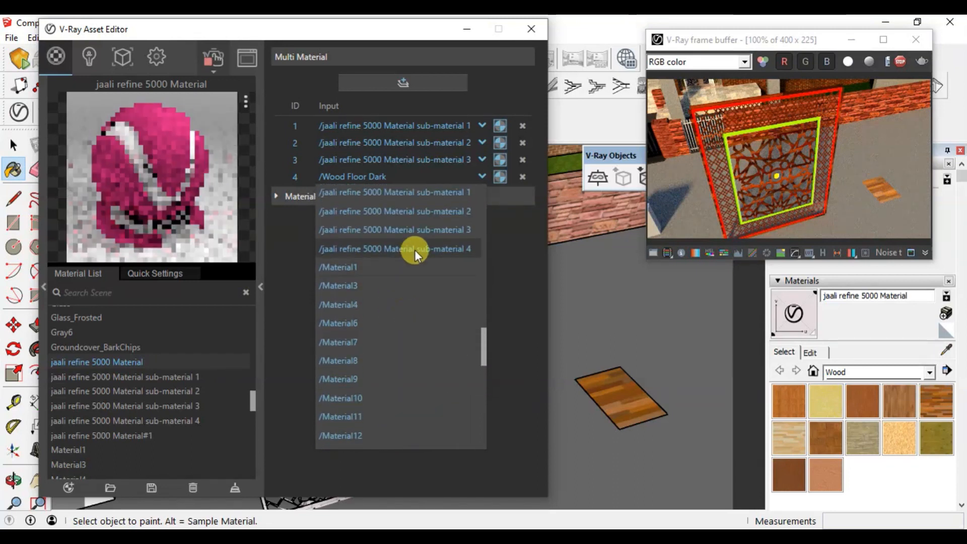
{"action": "left_click", "coordinate": [415, 249]}
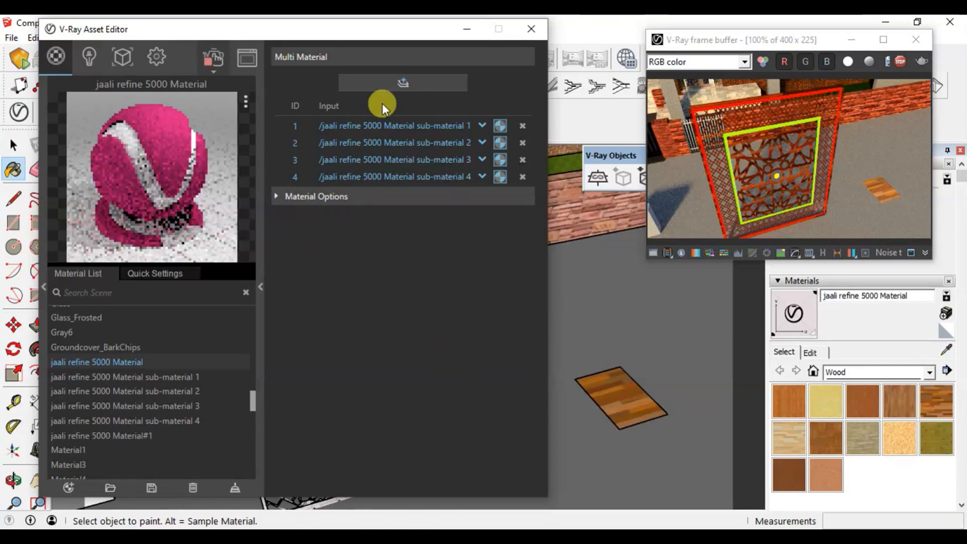
Step: Compare the inputs of jaali refine 5000 Material and Material#1, then stop and restart the interactive render
{"action": "left_click", "coordinate": [139, 437]}
{"action": "left_click", "coordinate": [117, 362]}
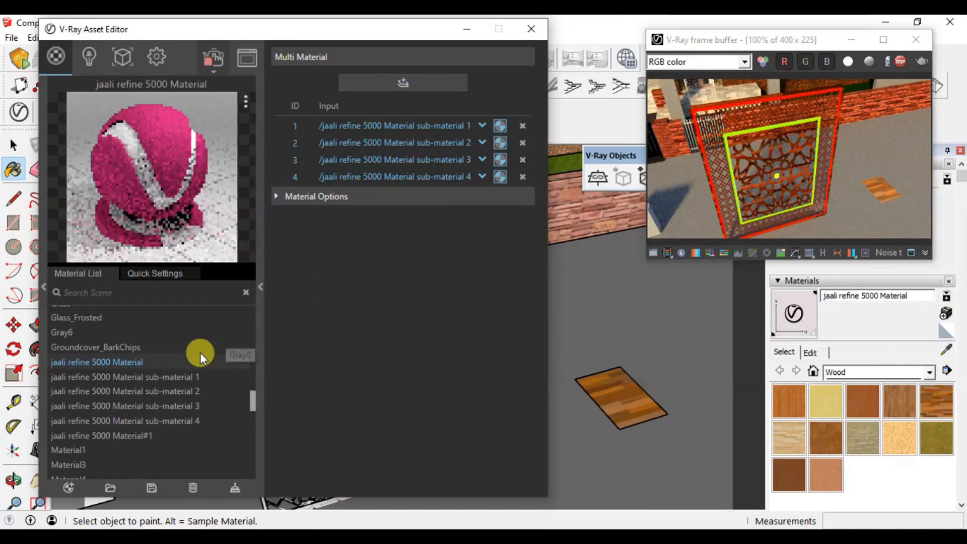
{"action": "left_click", "coordinate": [137, 435]}
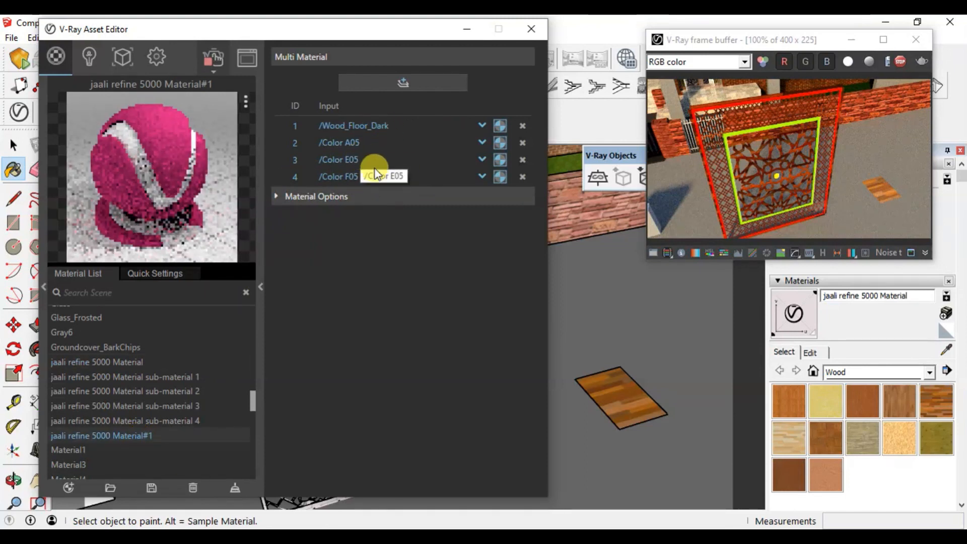
{"action": "left_click", "coordinate": [900, 69]}
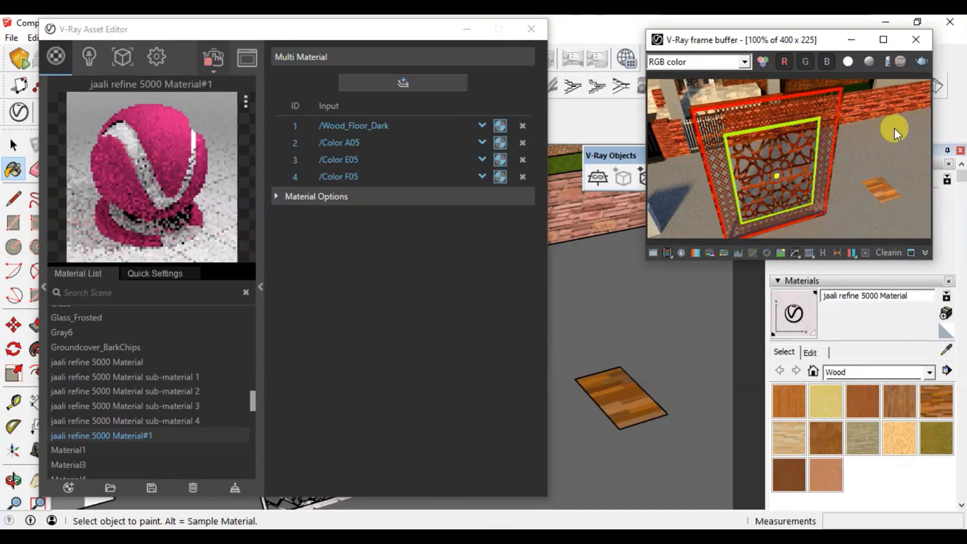
{"action": "left_click", "coordinate": [918, 64]}
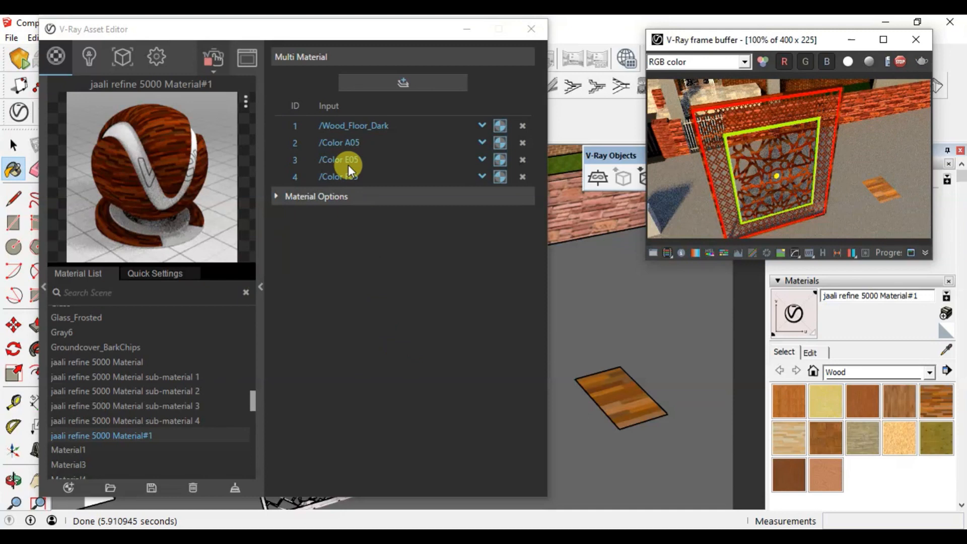
Step: Compare both jaali multi-materials again and browse the materials available for input ID 1 of jaali refine 5000 Material, keeping its assignment
{"action": "left_click_drag", "start_coordinate": [341, 37], "coordinate": [361, 30]}
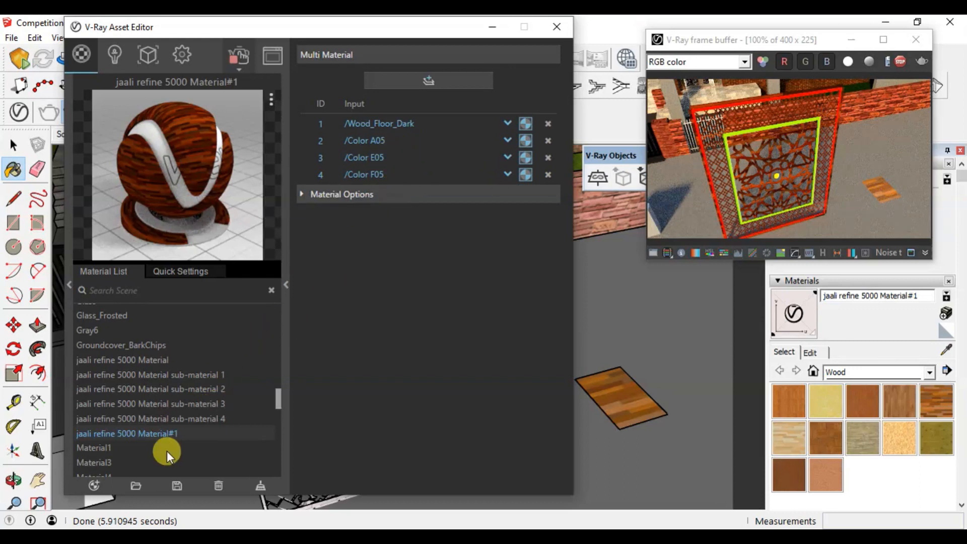
{"action": "left_click", "coordinate": [128, 364]}
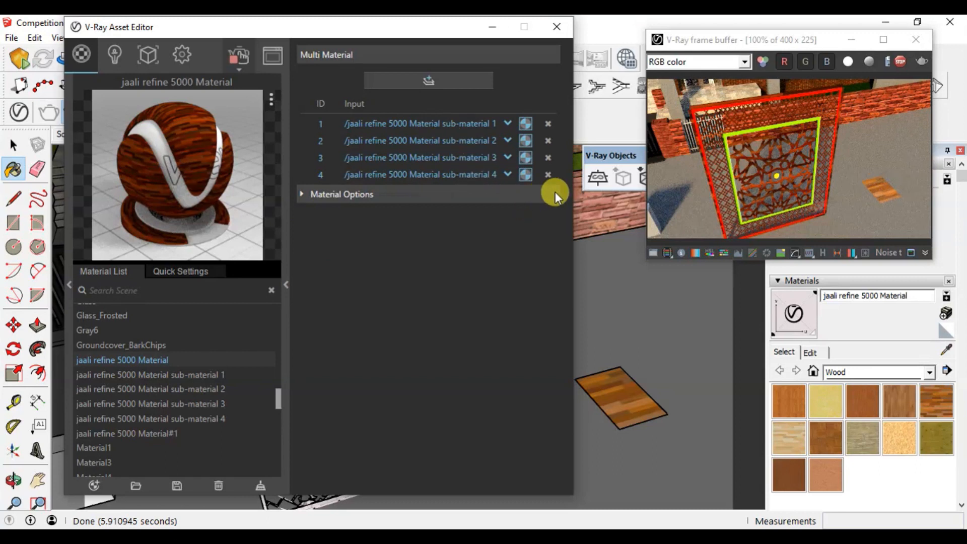
{"action": "left_click", "coordinate": [171, 434]}
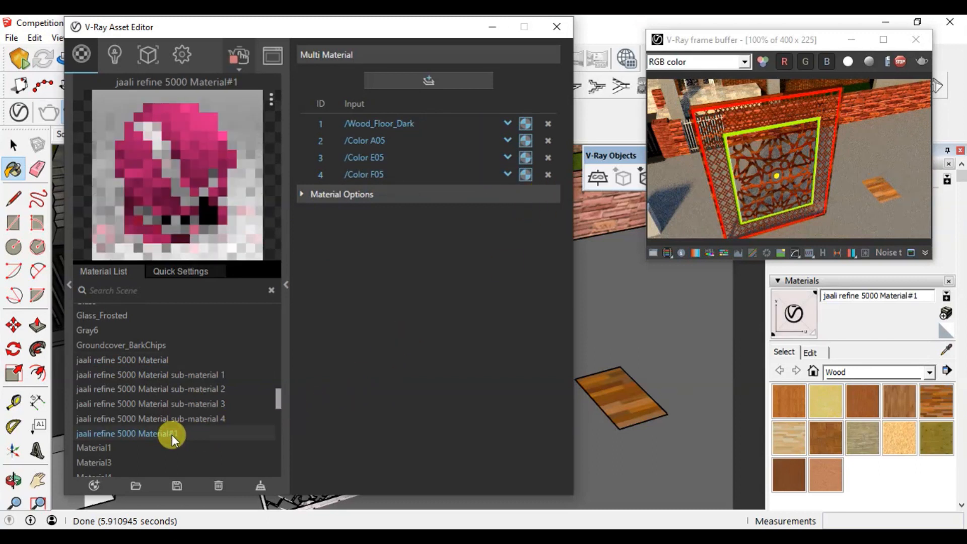
{"action": "left_click", "coordinate": [145, 360]}
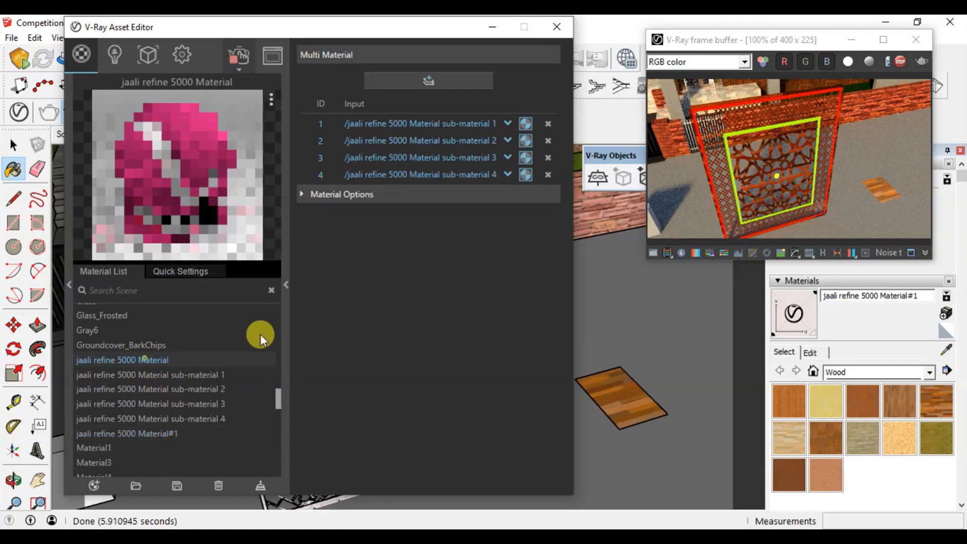
{"action": "left_click", "coordinate": [505, 124]}
{"action": "scroll", "coordinate": [467, 196], "scroll_direction": "down", "scroll_amount": 10}
{"action": "scroll", "coordinate": [467, 195], "scroll_direction": "down", "scroll_amount": 10}
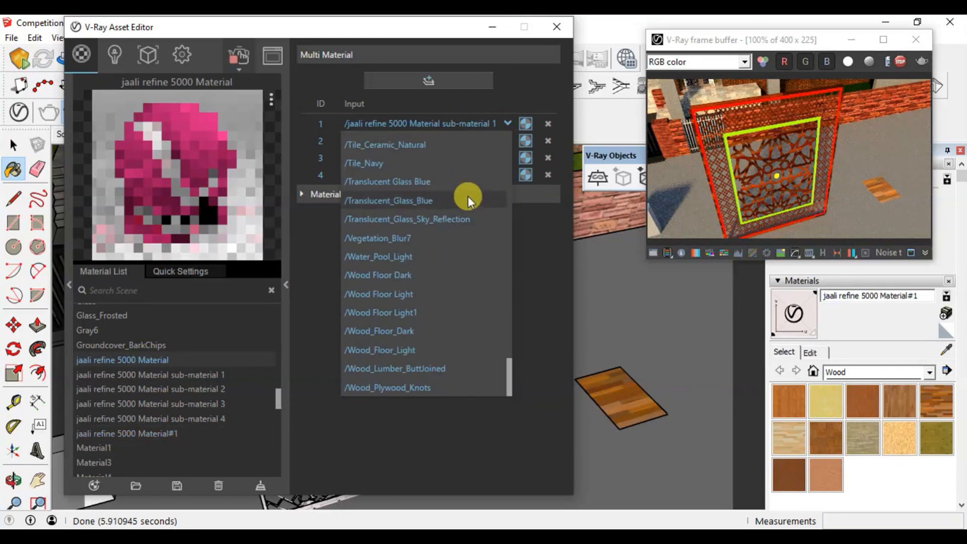
{"action": "scroll", "coordinate": [467, 195], "scroll_direction": "up", "scroll_amount": 15}
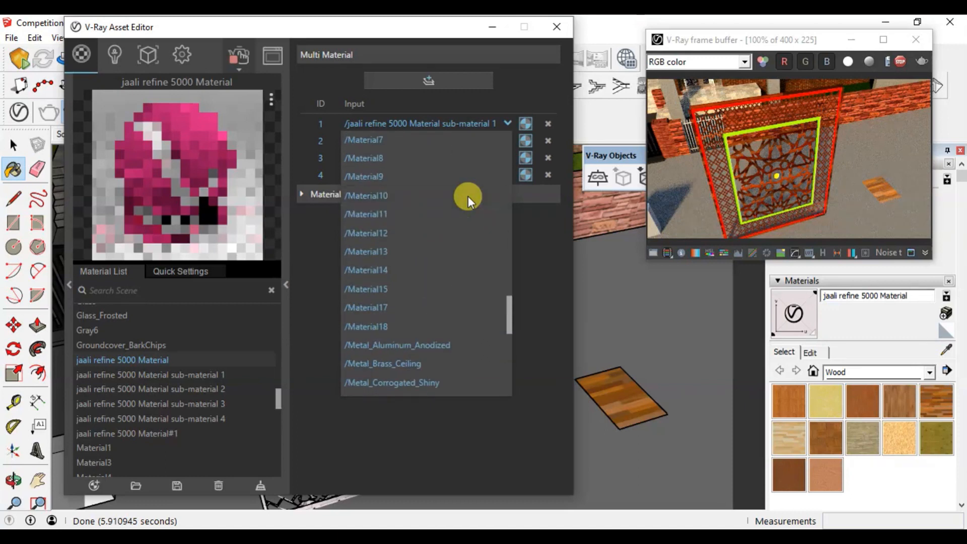
{"action": "key", "text": "Escape"}
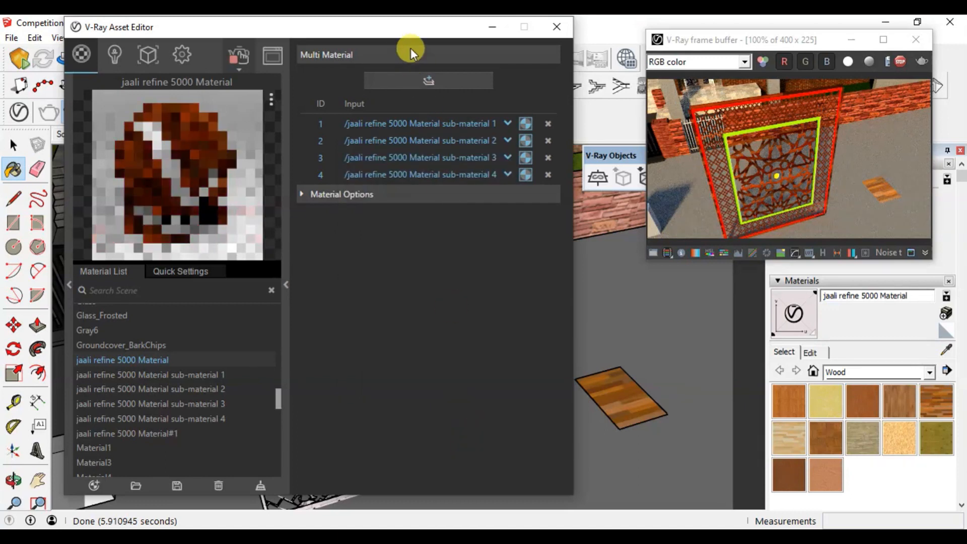
Step: Close the Asset Editor and the frame buffer, and switch the model to Scene 1
{"action": "left_click_drag", "start_coordinate": [400, 32], "coordinate": [413, 67]}
{"action": "left_click", "coordinate": [567, 64]}
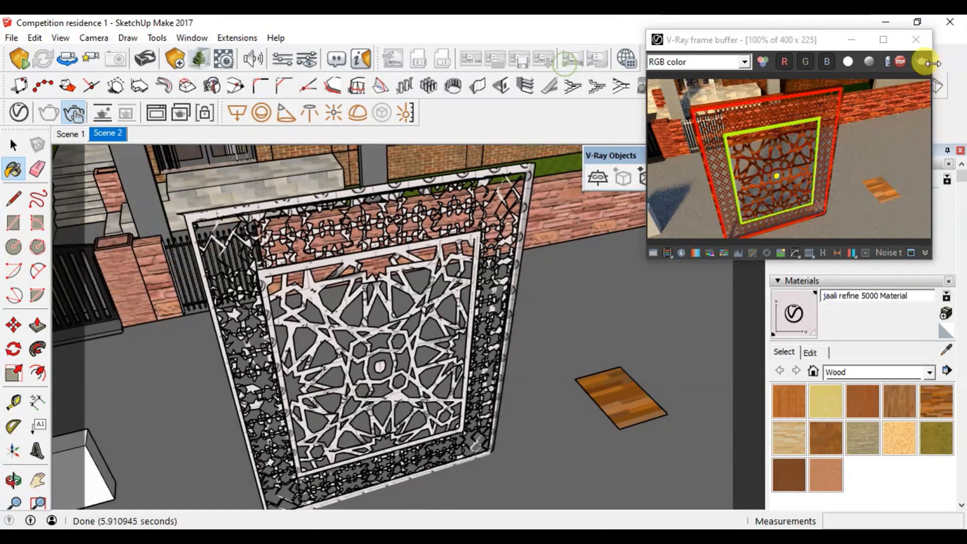
{"action": "left_click", "coordinate": [916, 40]}
{"action": "middle_click_drag", "start_coordinate": [353, 378], "coordinate": [589, 242]}
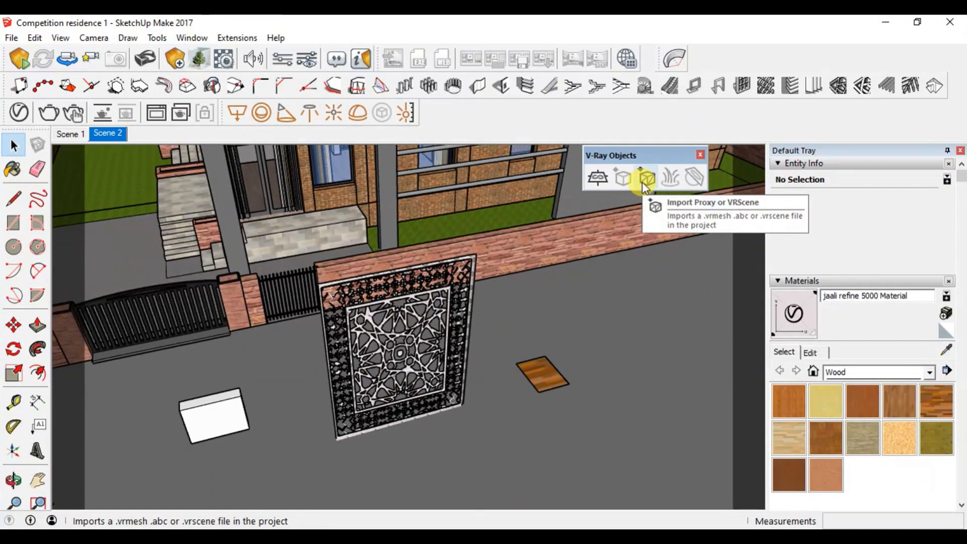
{"action": "middle_click_drag", "start_coordinate": [378, 329], "coordinate": [391, 351]}
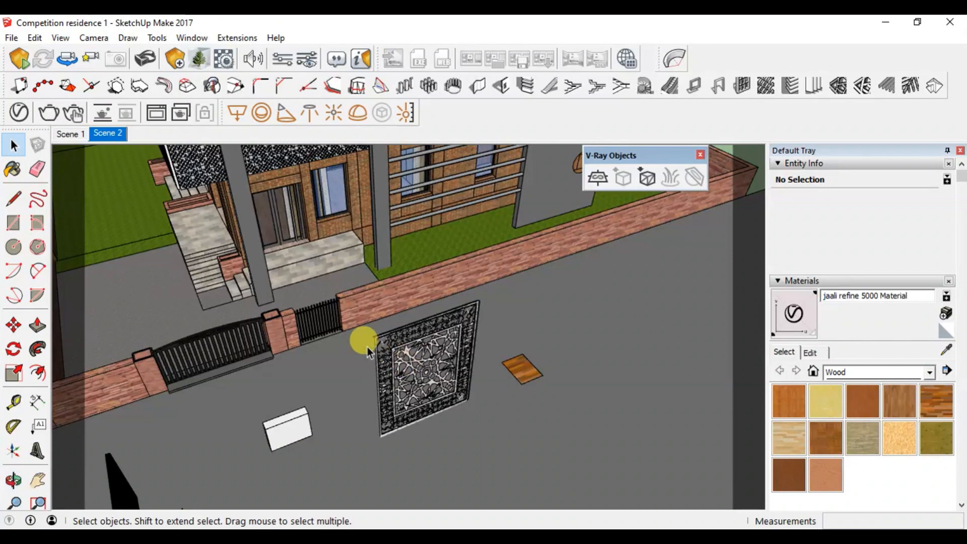
{"action": "scroll", "coordinate": [403, 348], "scroll_direction": "down", "scroll_amount": 3}
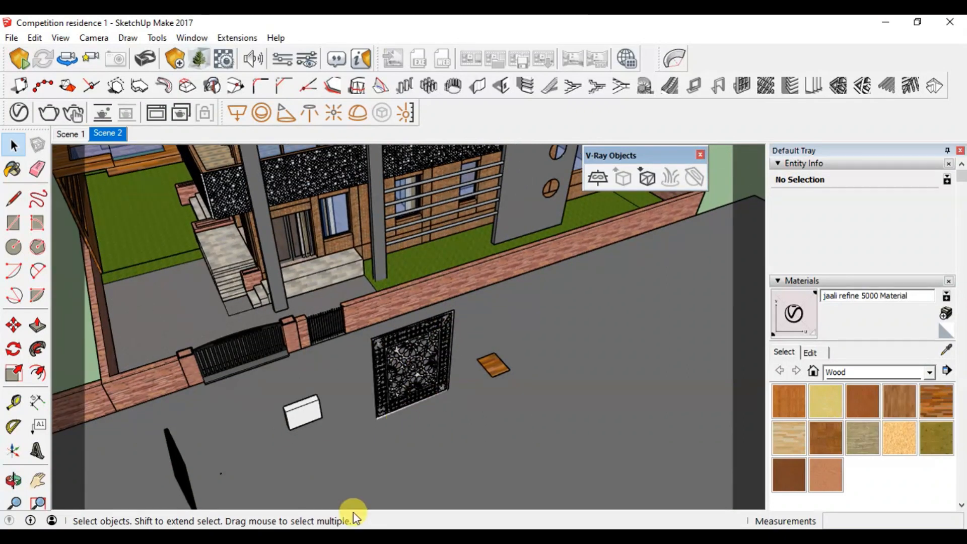
{"action": "key", "text": "Page_Up"}
{"action": "middle_click_drag", "start_coordinate": [418, 380], "coordinate": [382, 401]}
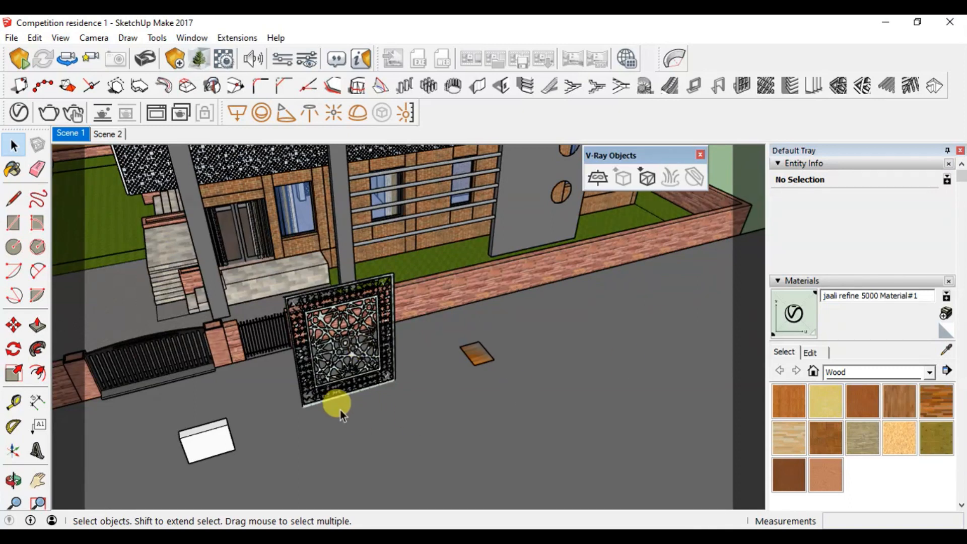
Step: Switch to the jaali refine model and copy the jaali component
{"action": "left_click", "coordinate": [335, 525]}
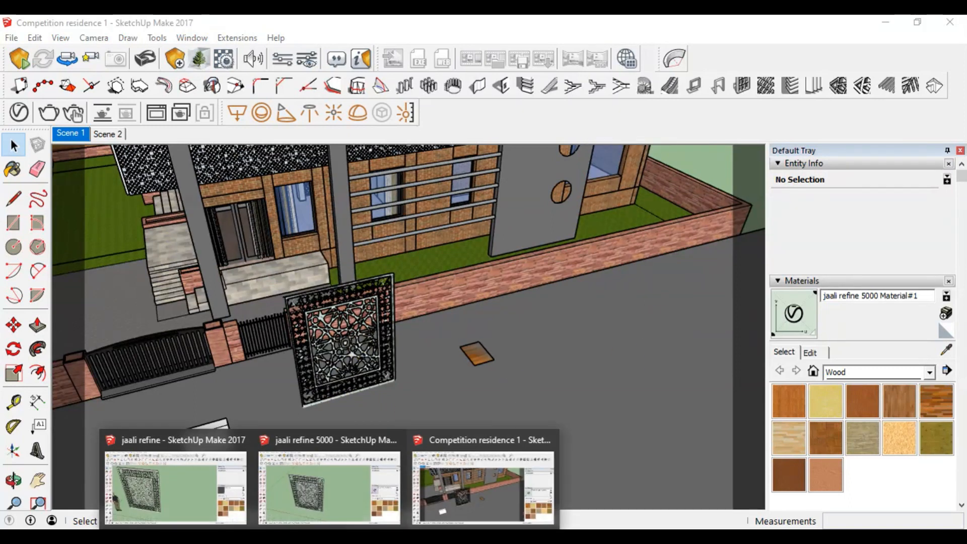
{"action": "left_click", "coordinate": [201, 489]}
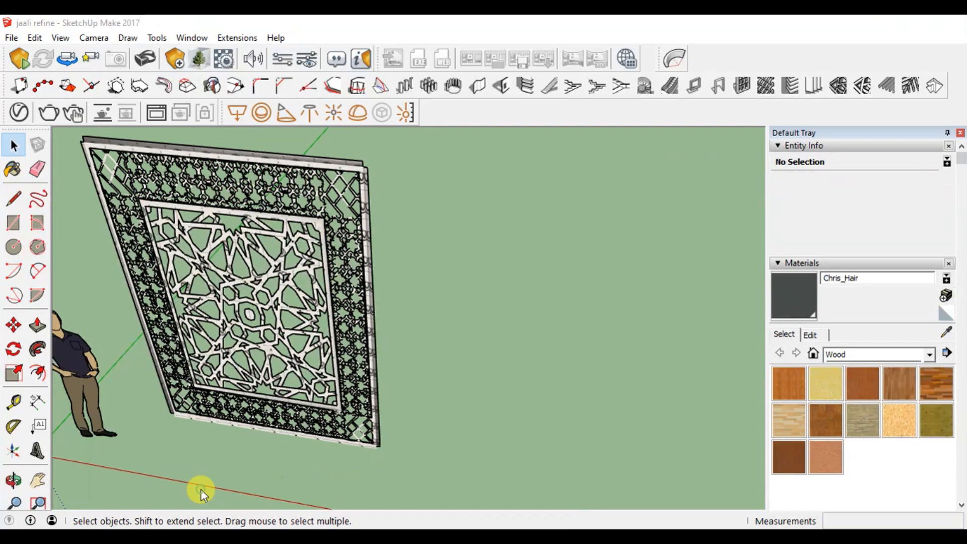
{"action": "middle_click_drag", "start_coordinate": [469, 379], "coordinate": [425, 418]}
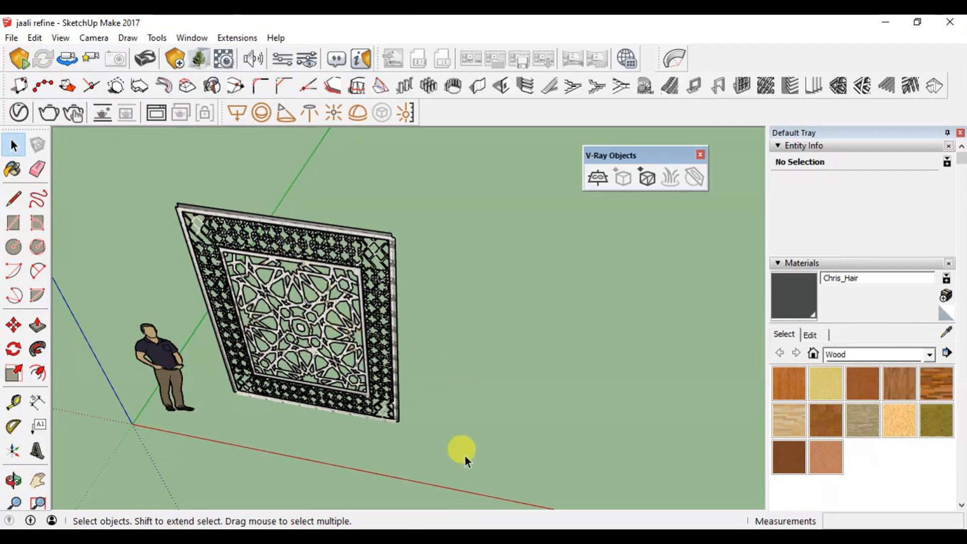
{"action": "left_click", "coordinate": [306, 345]}
{"action": "key", "text": "ctrl+c"}
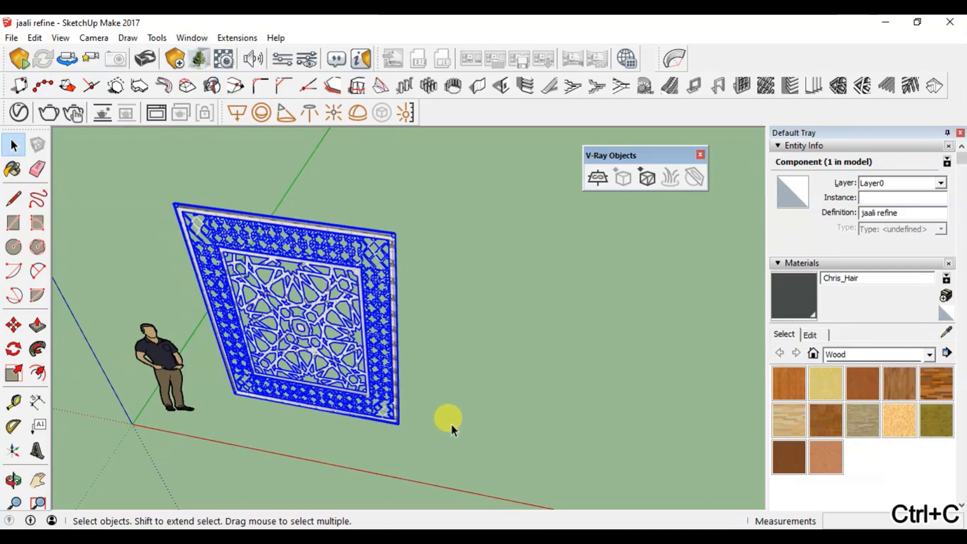
Step: Return to Competition residence 1 and paste the copied jaali on the ground beside the existing jaali
{"action": "mouse_move", "coordinate": [339, 514]}
{"action": "left_click", "coordinate": [461, 476]}
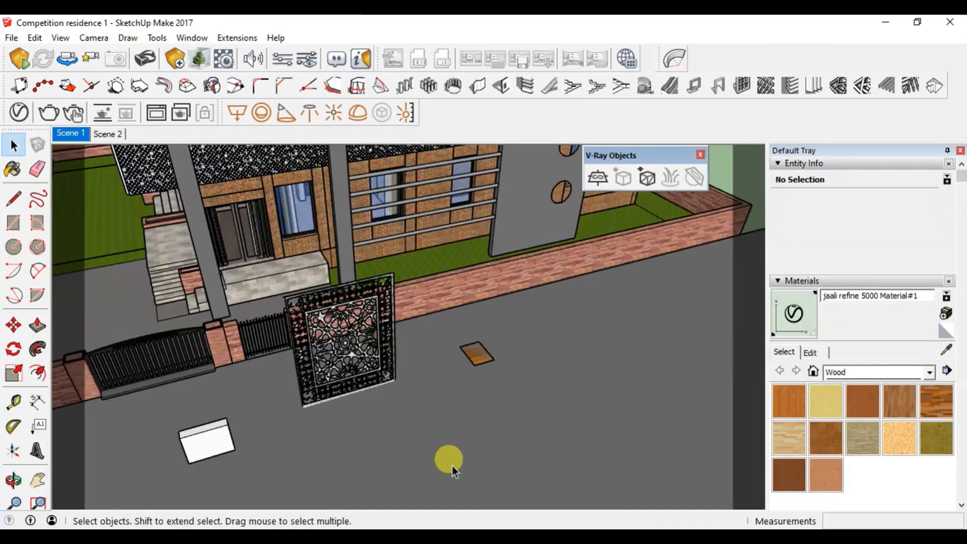
{"action": "key", "text": "ctrl+v"}
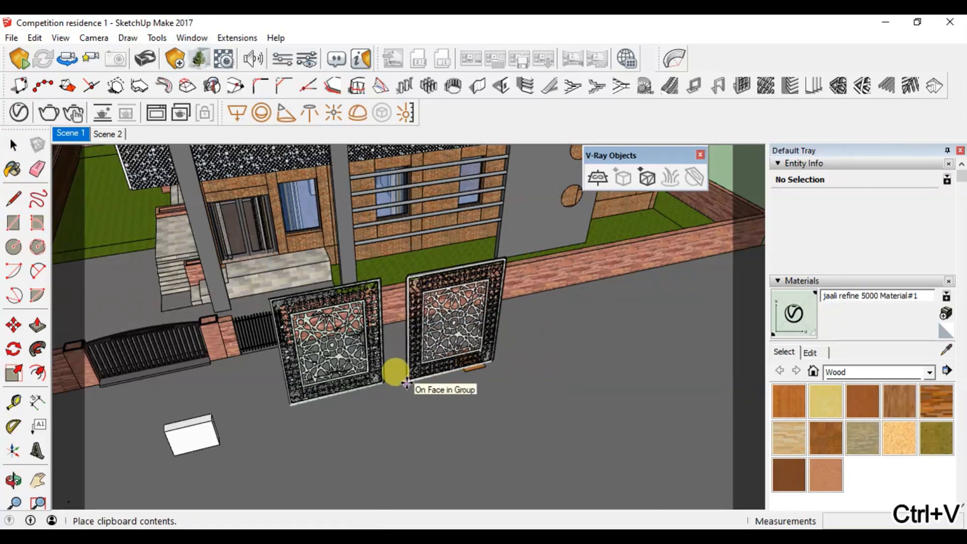
{"action": "left_click", "coordinate": [406, 382]}
{"action": "key", "text": "space"}
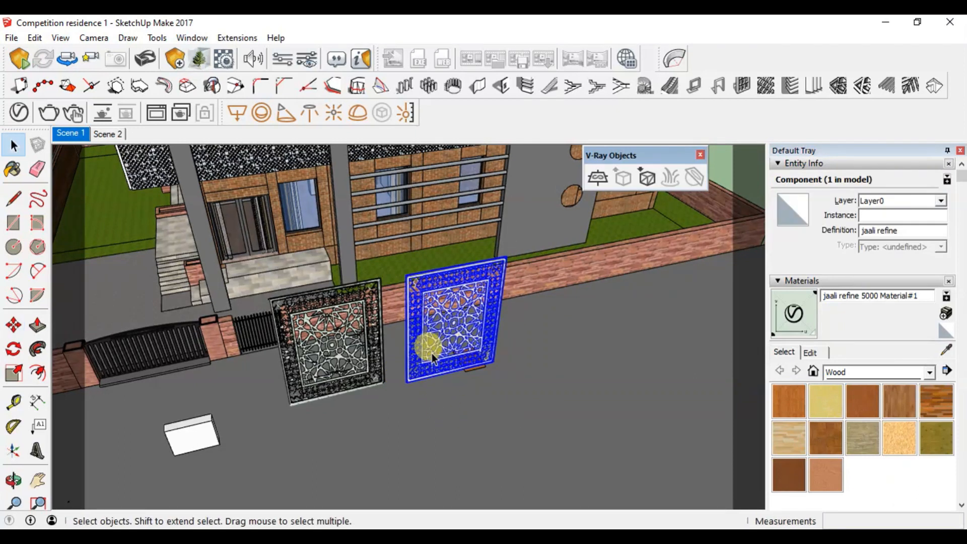
Step: Frame both jaalis in the view, start an interactive render and move the frame buffer clear of them
{"action": "scroll", "coordinate": [425, 305], "scroll_direction": "up", "scroll_amount": 1}
{"action": "scroll", "coordinate": [423, 322], "scroll_direction": "up", "scroll_amount": 3}
{"action": "scroll", "coordinate": [423, 348], "scroll_direction": "down", "scroll_amount": 3}
{"action": "mouse_move", "coordinate": [425, 398]}
{"action": "middle_mouse_down"}
{"action": "mouse_move", "coordinate": [386, 400]}
{"action": "mouse_move", "coordinate": [422, 404]}
{"action": "middle_mouse_up"}
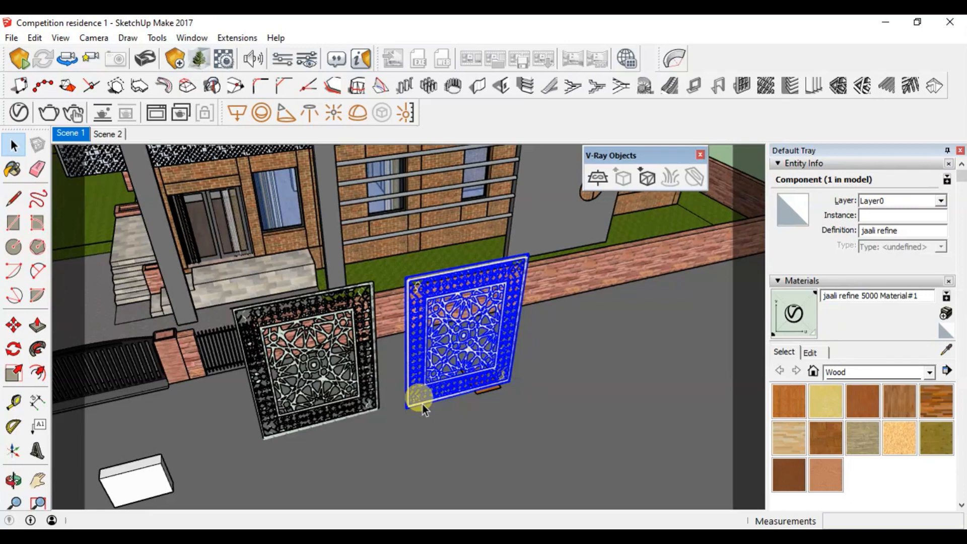
{"action": "scroll", "coordinate": [416, 414], "scroll_direction": "up", "scroll_amount": 2}
{"action": "scroll", "coordinate": [413, 367], "scroll_direction": "up", "scroll_amount": 3}
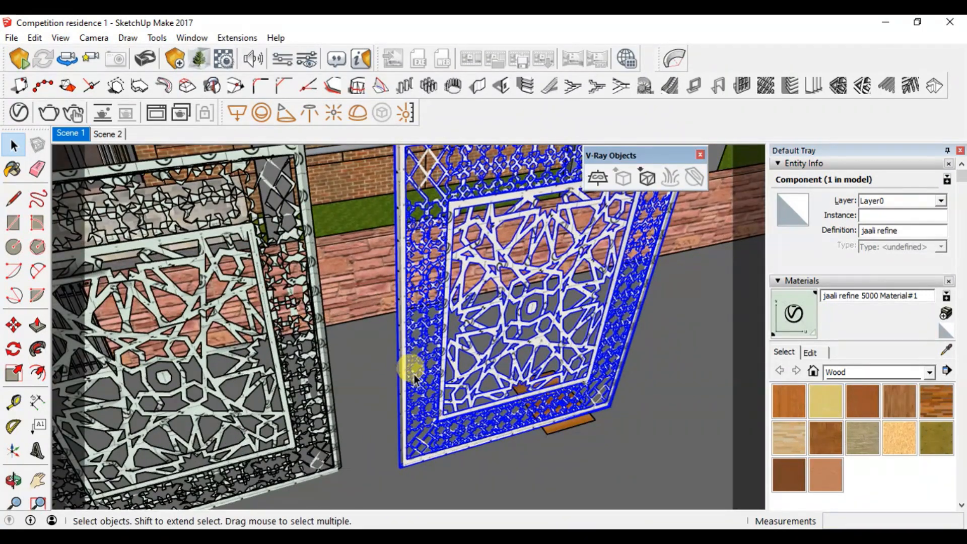
{"action": "scroll", "coordinate": [412, 376], "scroll_direction": "down", "scroll_amount": 4}
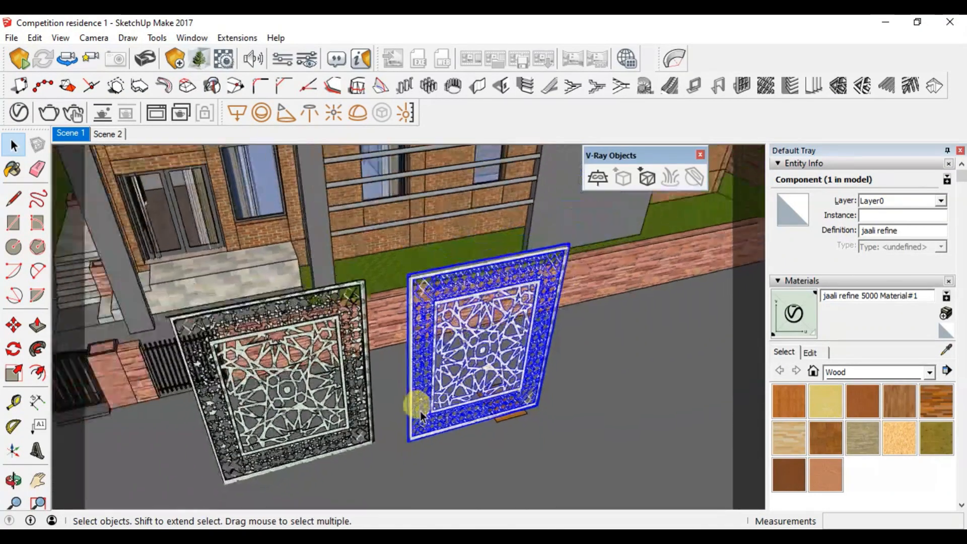
{"action": "middle_click_drag", "start_coordinate": [427, 463], "coordinate": [424, 464]}
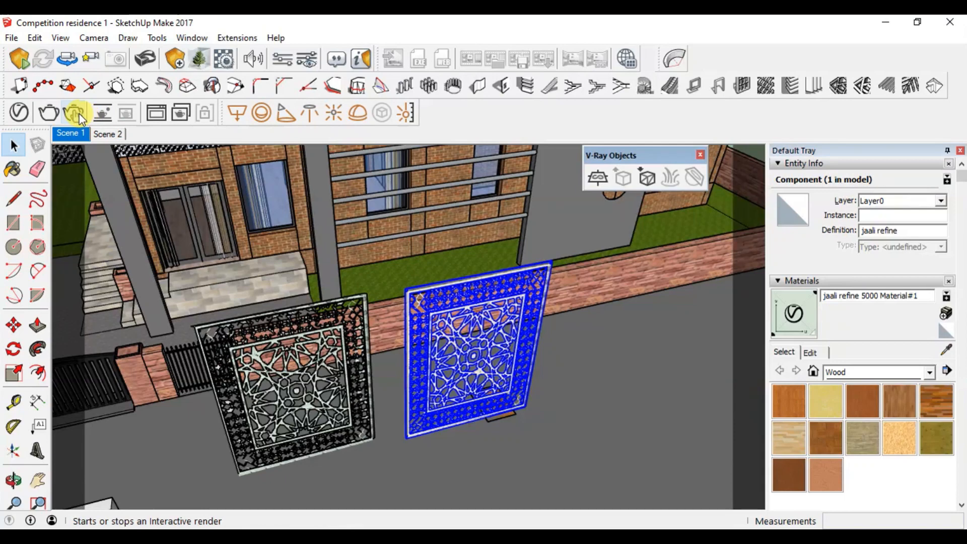
{"action": "middle_click_drag", "start_coordinate": [277, 471], "coordinate": [338, 378]}
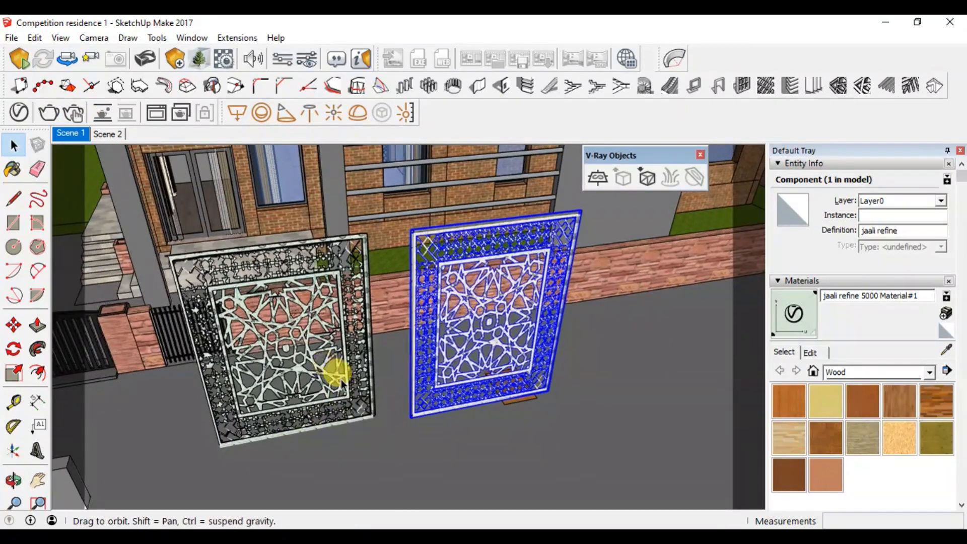
{"action": "left_click", "coordinate": [75, 112]}
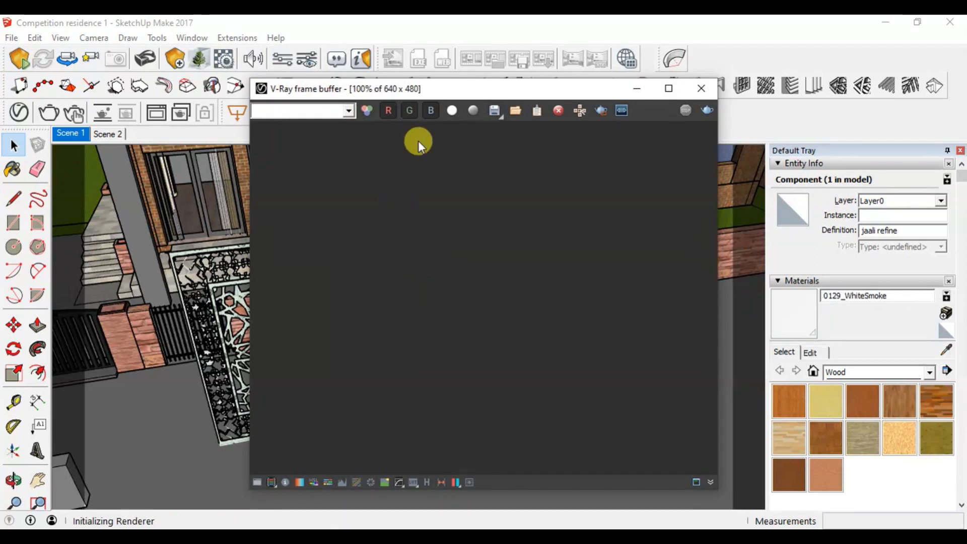
{"action": "left_click_drag", "start_coordinate": [471, 89], "coordinate": [628, 50]}
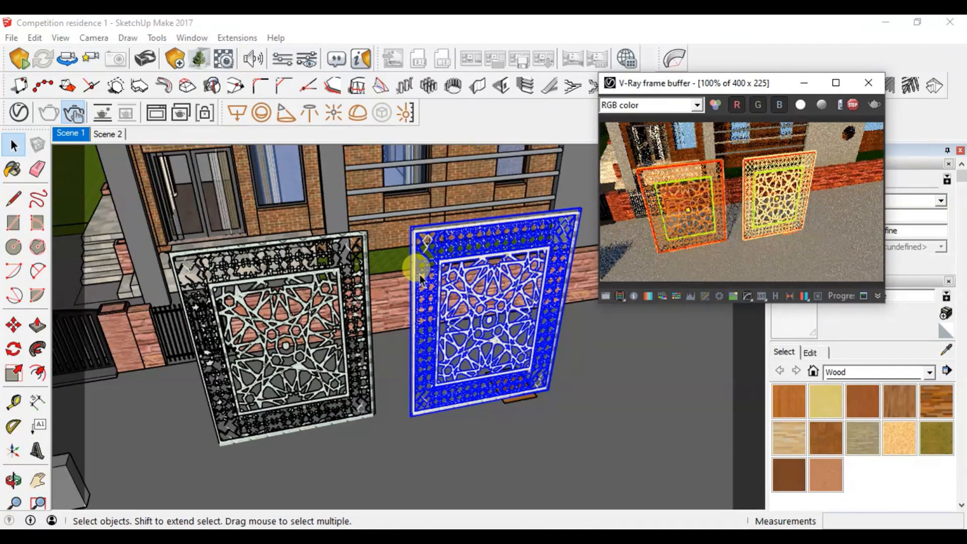
Step: Compare the materials of both jaalis up close in the interactive render, keeping the frame buffer clear of the models
{"action": "scroll", "coordinate": [419, 274], "scroll_direction": "up", "scroll_amount": 3}
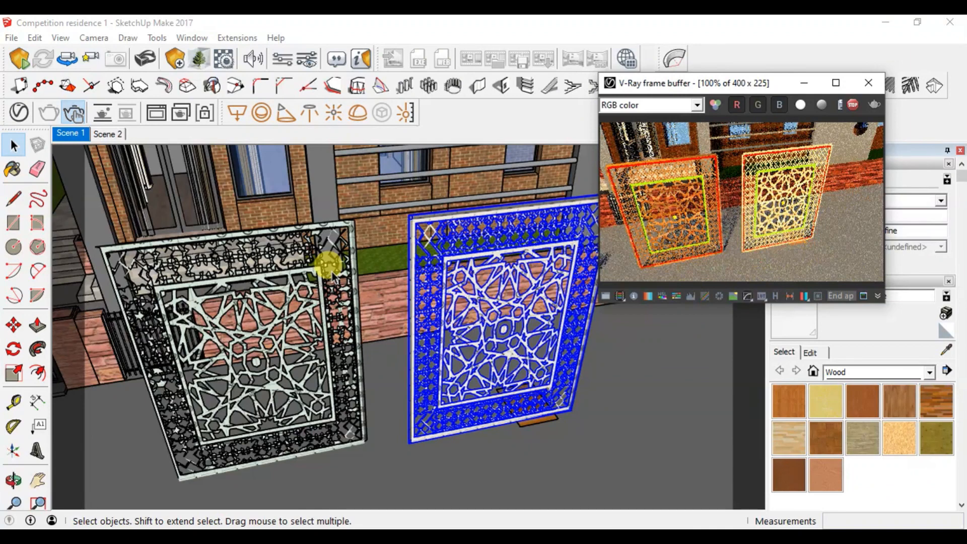
{"action": "scroll", "coordinate": [561, 234], "scroll_direction": "up", "scroll_amount": 3}
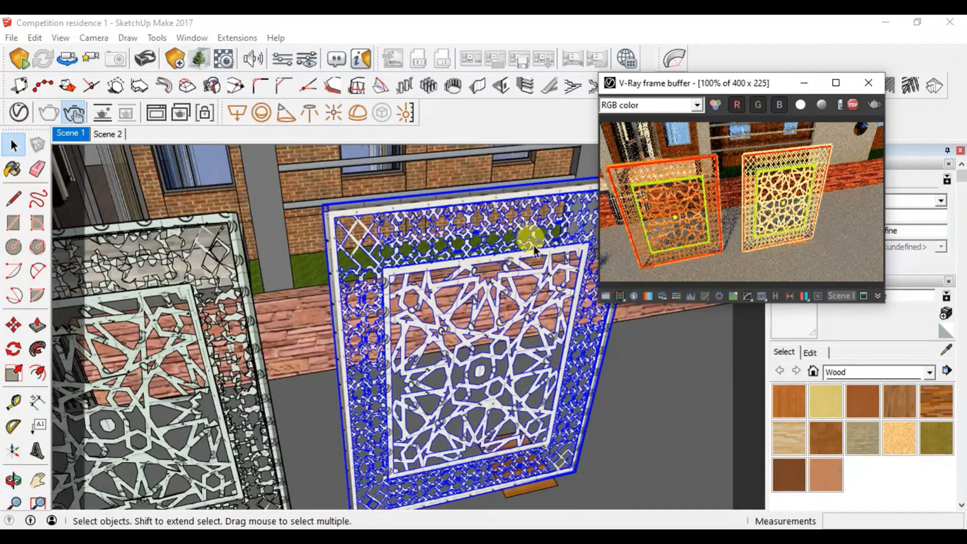
{"action": "scroll", "coordinate": [534, 246], "scroll_direction": "up", "scroll_amount": 2}
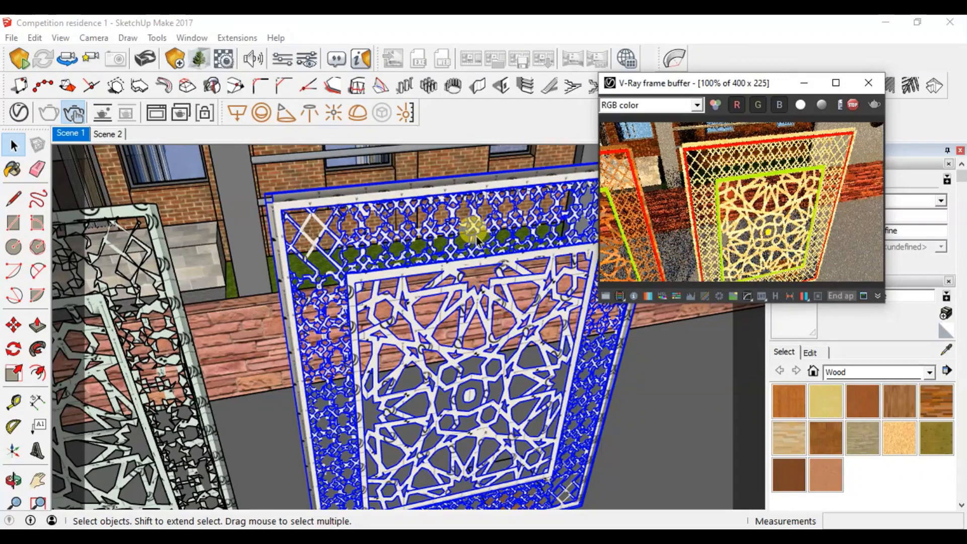
{"action": "scroll", "coordinate": [527, 290], "scroll_direction": "down", "scroll_amount": 4}
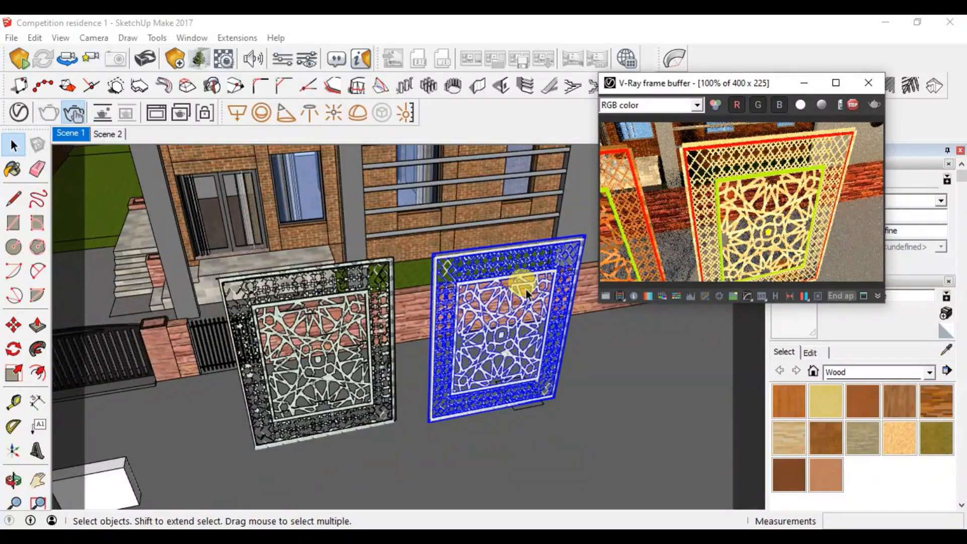
{"action": "left_click_drag", "start_coordinate": [678, 89], "coordinate": [718, 301]}
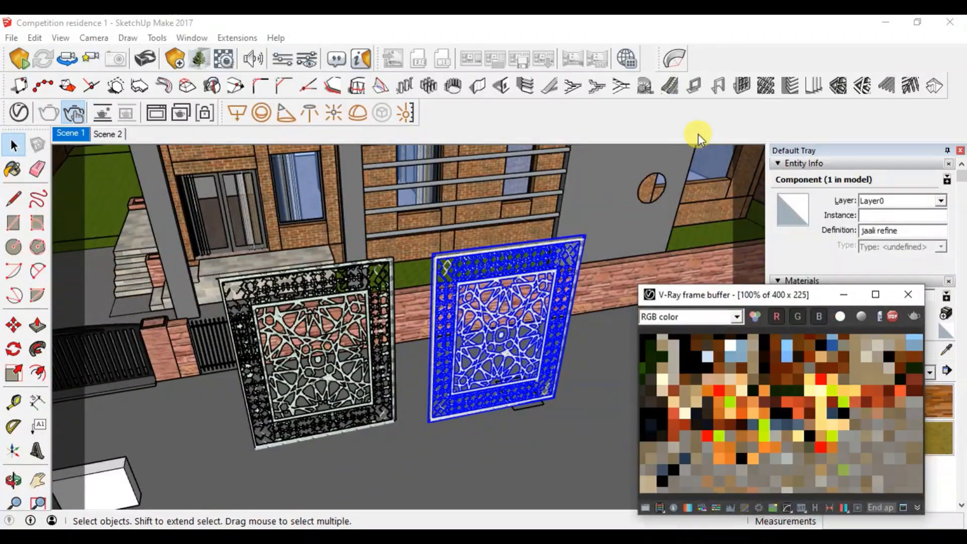
Step: View the source jaali in the jaali refine model and return to Competition residence 1
{"action": "left_click", "coordinate": [700, 123]}
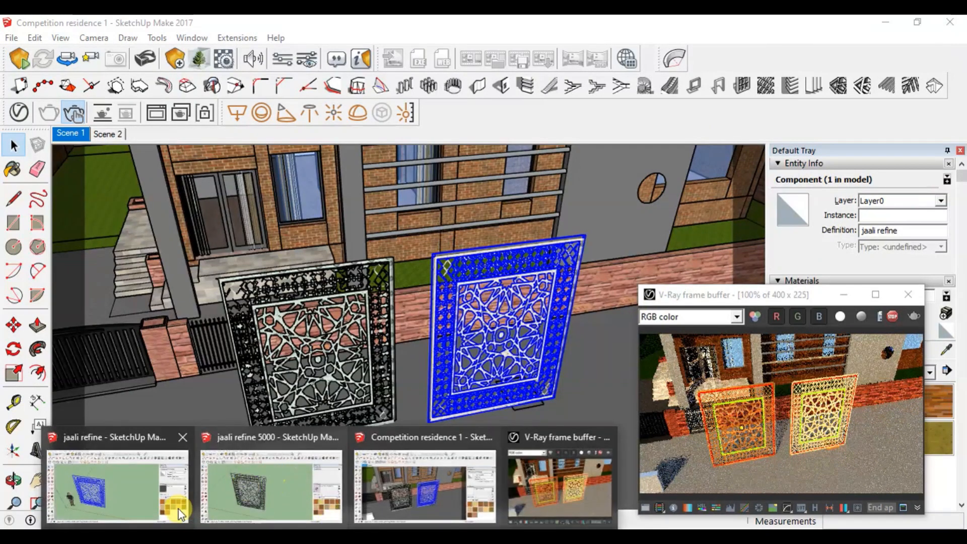
{"action": "left_click", "coordinate": [174, 506]}
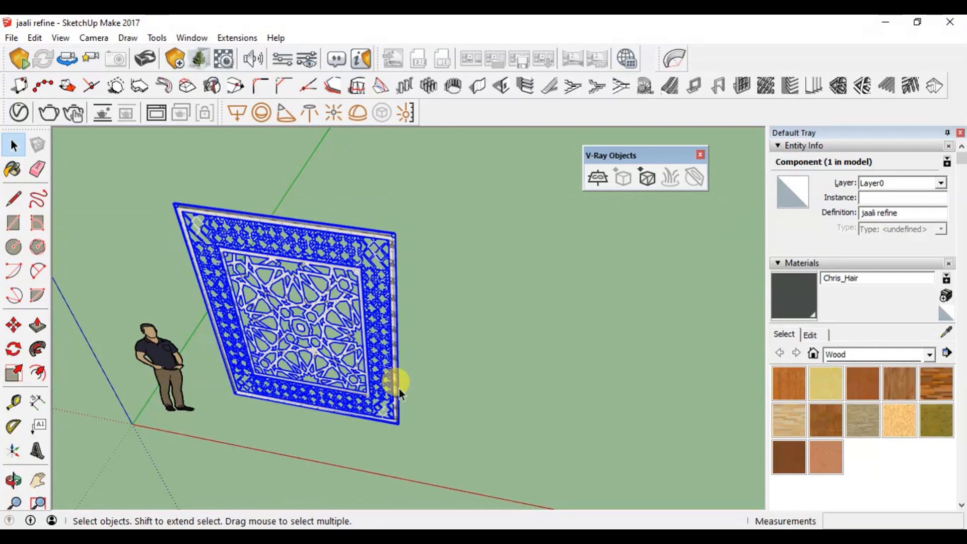
{"action": "left_click", "coordinate": [360, 537]}
{"action": "left_click", "coordinate": [364, 519]}
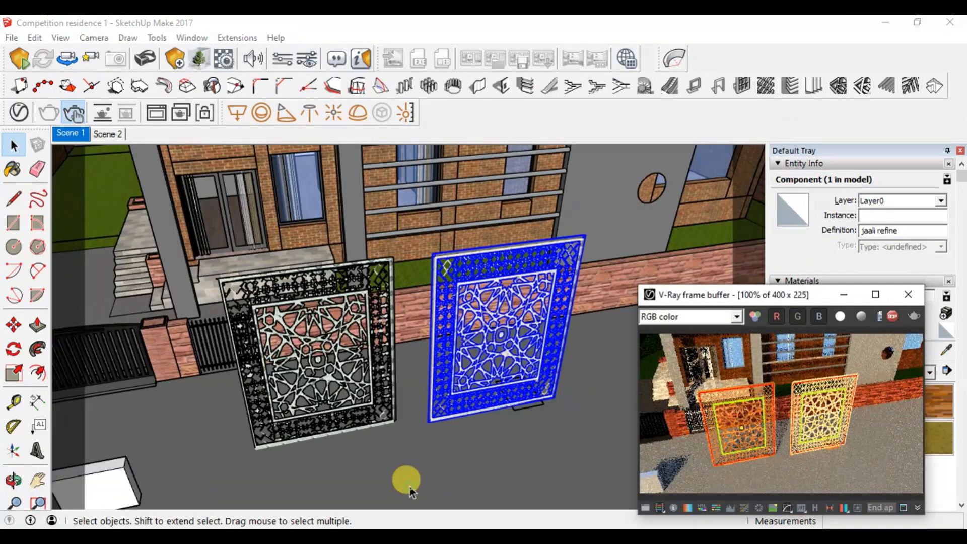
Step: Look up the file import command without importing anything, and view both jaalis again beside the render
{"action": "left_click", "coordinate": [11, 39]}
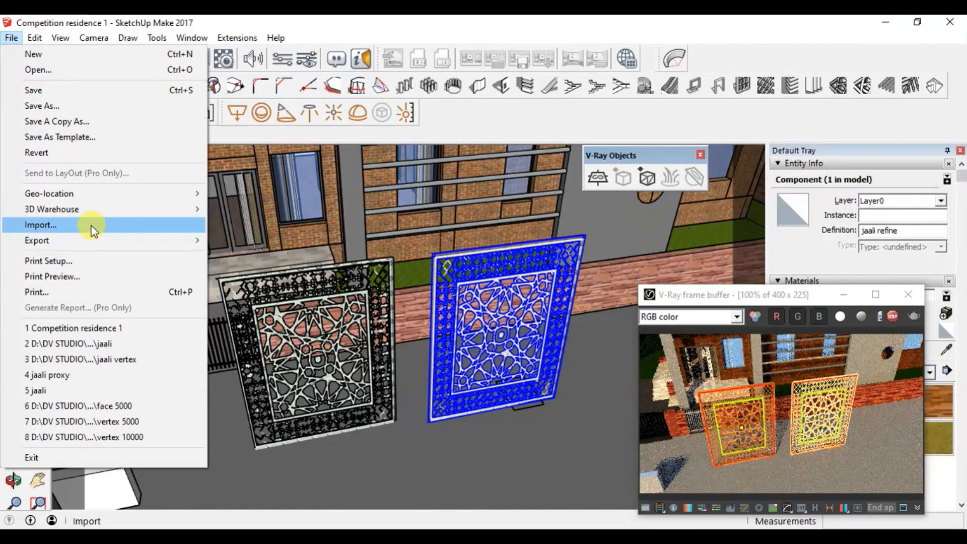
{"action": "left_click", "coordinate": [447, 354]}
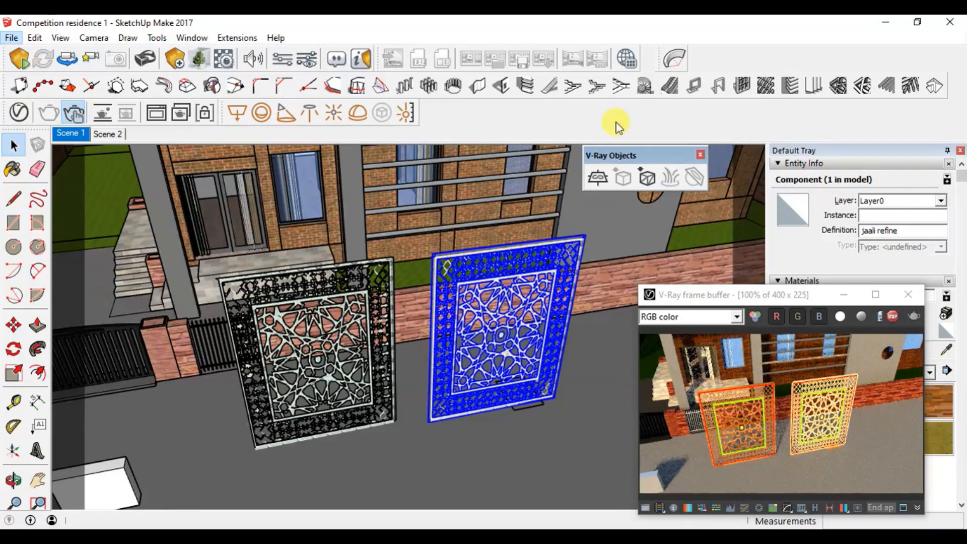
{"action": "left_click", "coordinate": [651, 27]}
{"action": "scroll", "coordinate": [515, 356], "scroll_direction": "up", "scroll_amount": 3}
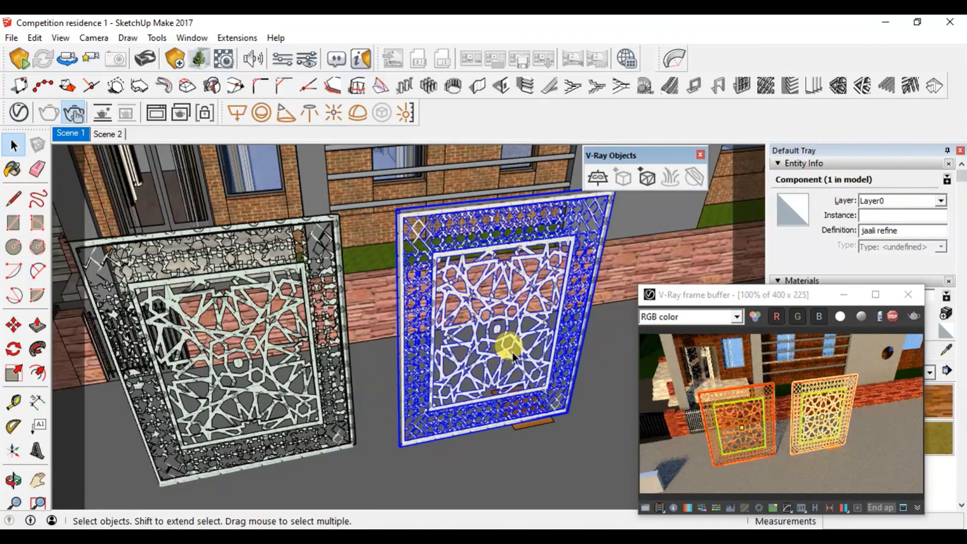
{"action": "left_click_drag", "start_coordinate": [763, 298], "coordinate": [760, 109]}
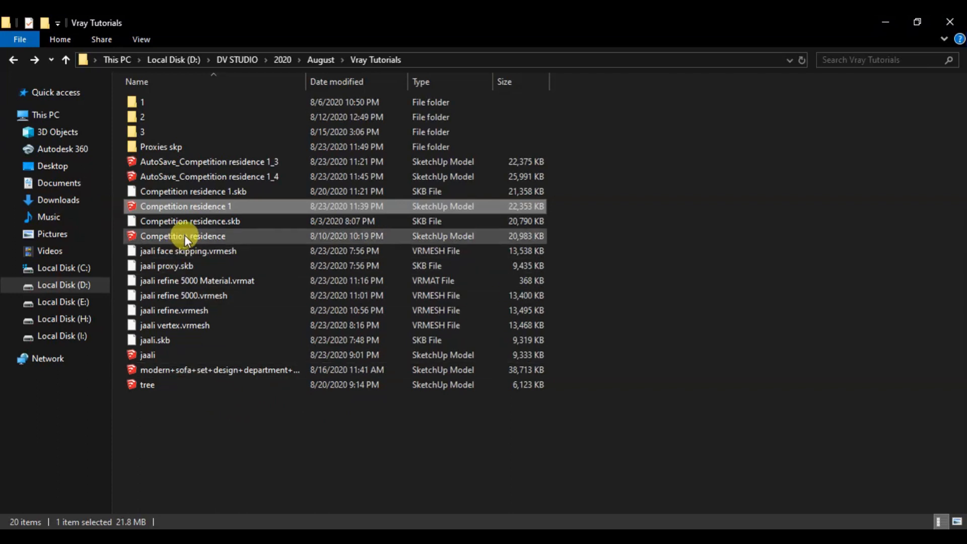
Step: In File Explorer, examine the SketchUp models in the Proxies skp folder and the jaali files in Vray Tutorials
{"action": "double_click", "coordinate": [174, 147]}
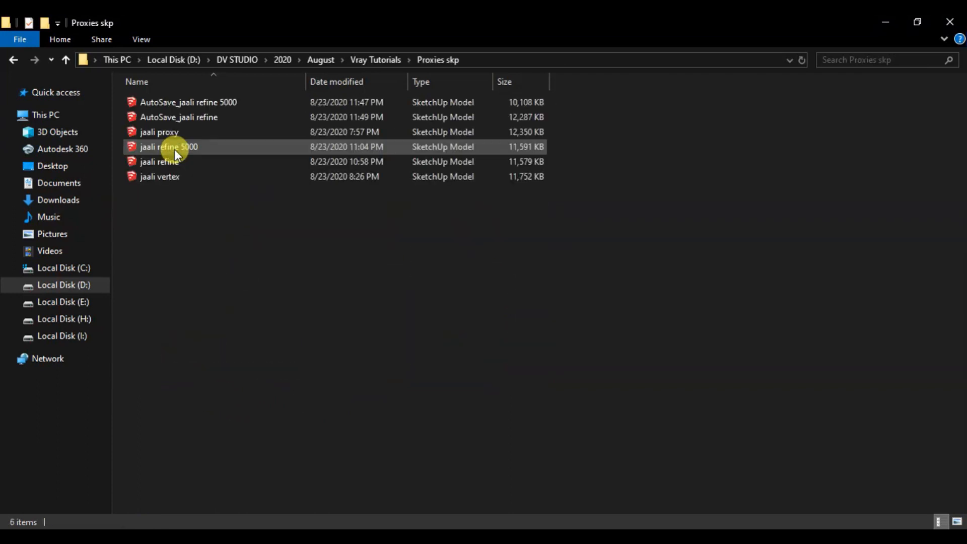
{"action": "key", "text": "BackSpace"}
{"action": "left_click", "coordinate": [162, 354]}
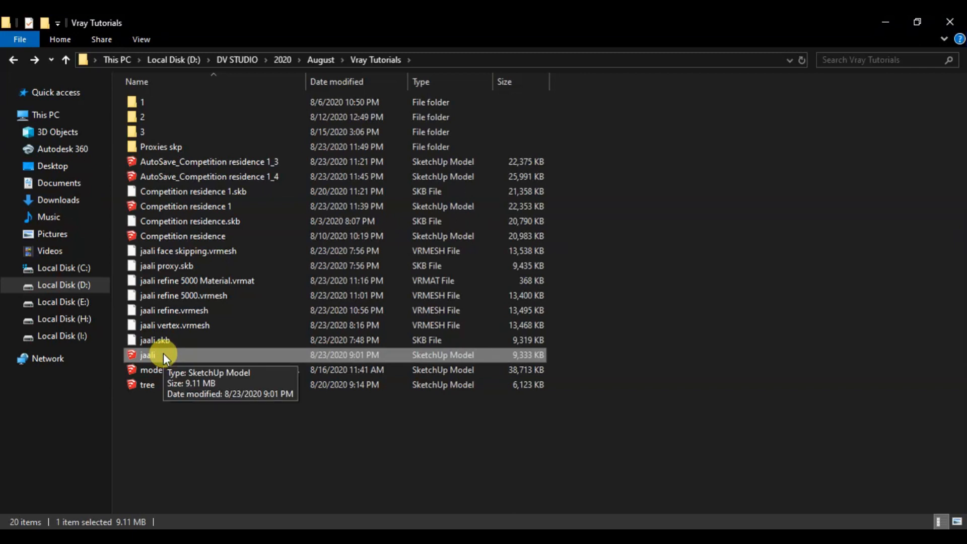
{"action": "double_click", "coordinate": [169, 149]}
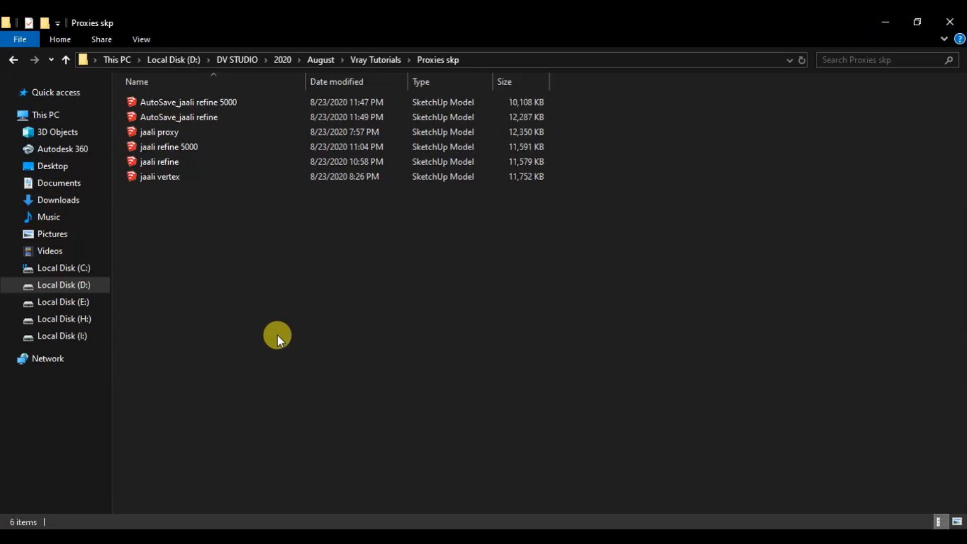
{"action": "key", "text": "BackSpace"}
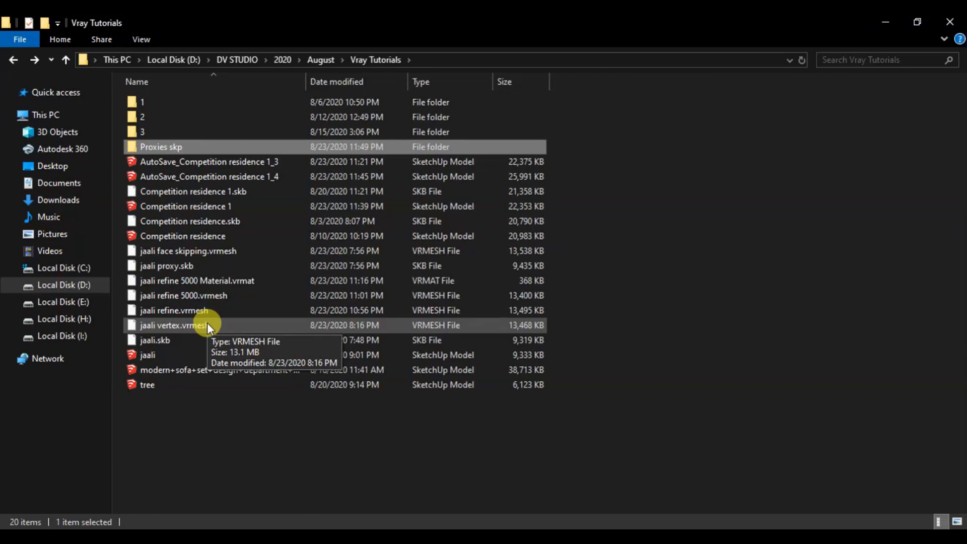
Step: Switch back to Competition residence 1 in SketchUp and examine both jaalis against the house from several angles and distances beside the interactive render
{"action": "left_click", "coordinate": [330, 537]}
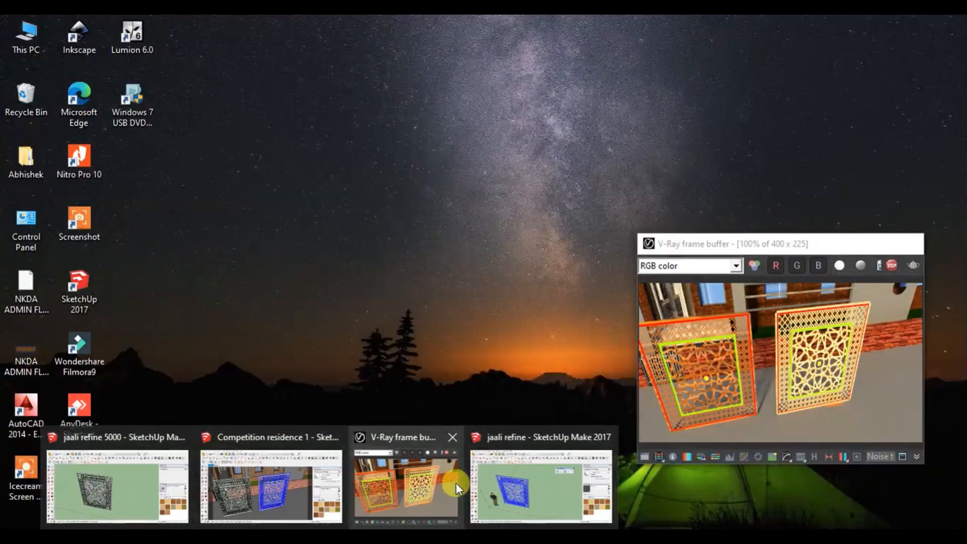
{"action": "mouse_move", "coordinate": [508, 490]}
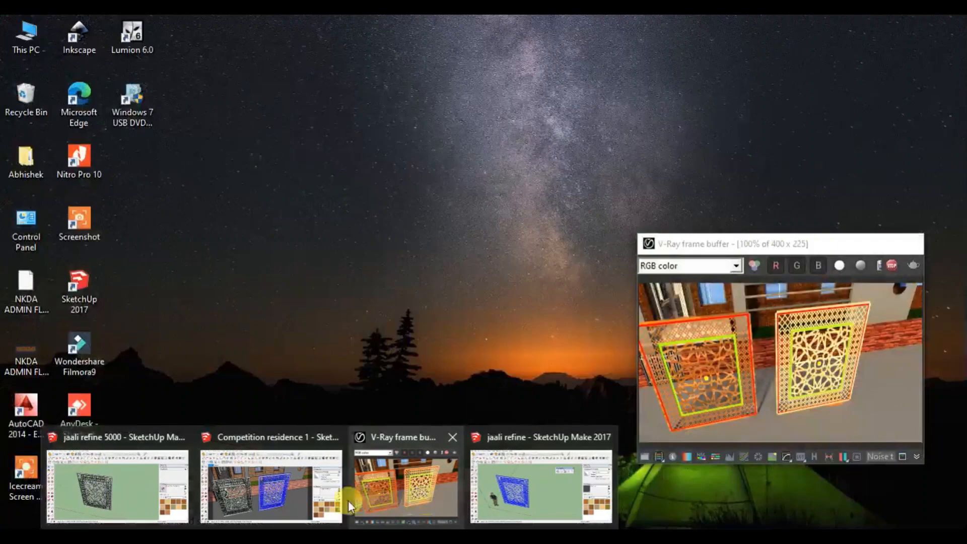
{"action": "left_click", "coordinate": [327, 498]}
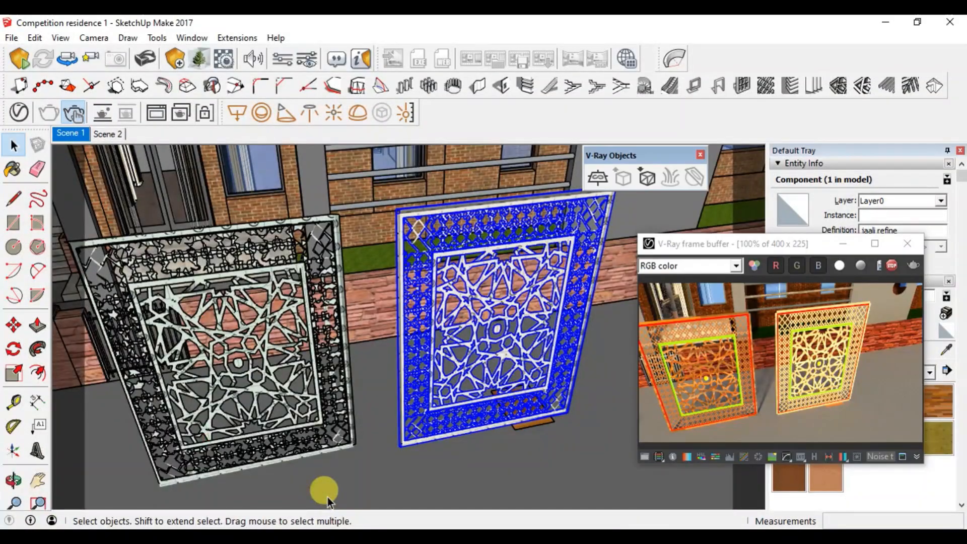
{"action": "scroll", "coordinate": [407, 355], "scroll_direction": "down", "scroll_amount": 2}
{"action": "scroll", "coordinate": [434, 410], "scroll_direction": "down", "scroll_amount": 3}
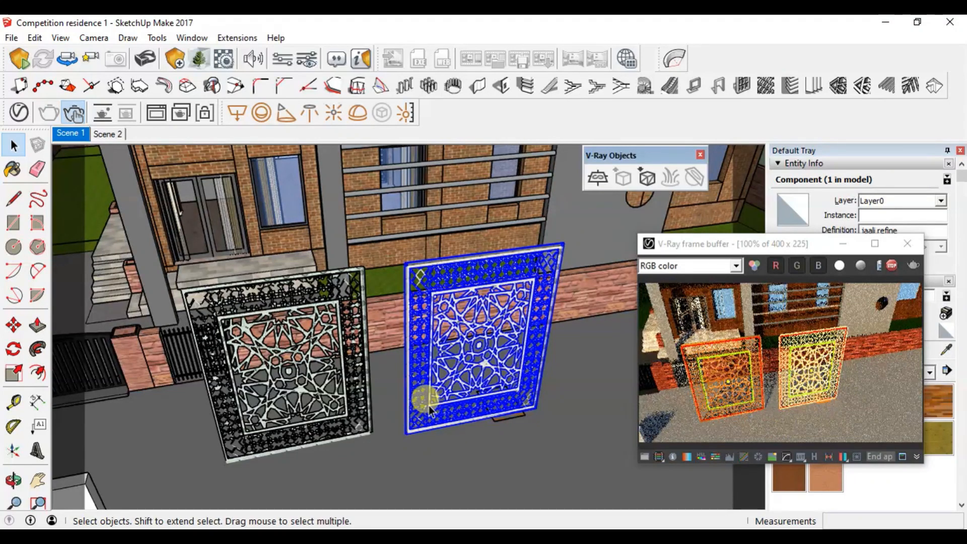
{"action": "scroll", "coordinate": [493, 398], "scroll_direction": "down", "scroll_amount": 4}
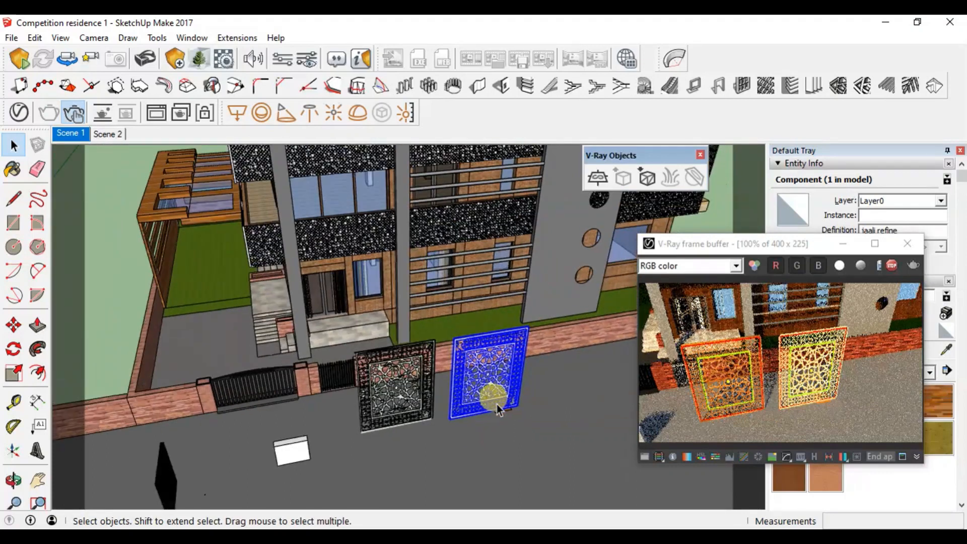
{"action": "scroll", "coordinate": [385, 330], "scroll_direction": "down", "scroll_amount": 3}
{"action": "middle_click_drag", "start_coordinate": [385, 330], "coordinate": [444, 364]}
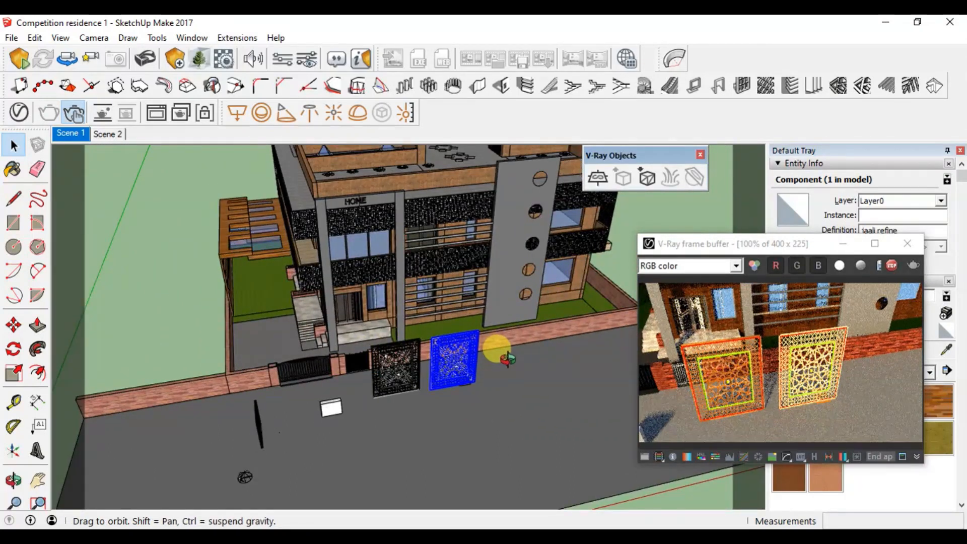
{"action": "middle_click_drag", "start_coordinate": [508, 359], "coordinate": [499, 341]}
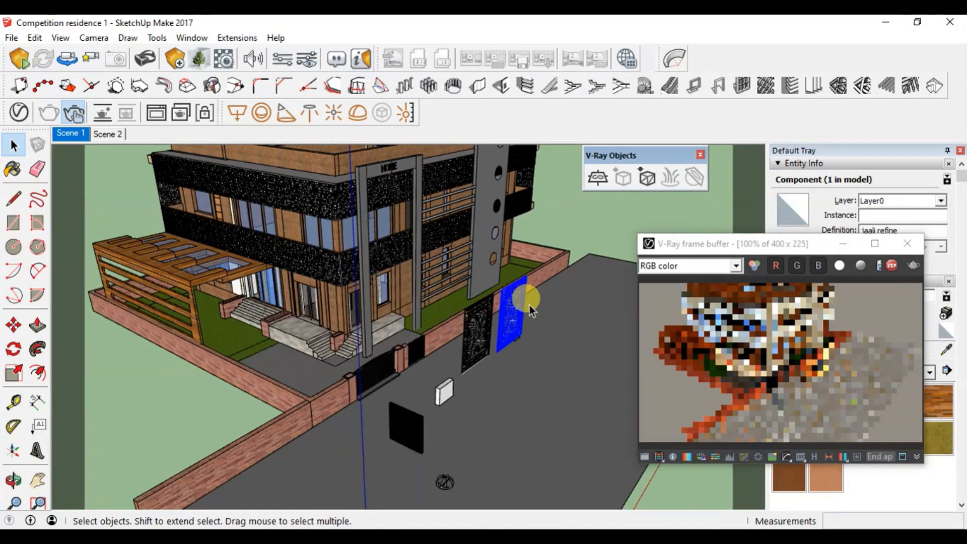
{"action": "scroll", "coordinate": [530, 308], "scroll_direction": "up", "scroll_amount": 10}
{"action": "scroll", "coordinate": [529, 311], "scroll_direction": "down", "scroll_amount": 5}
{"action": "middle_click_drag", "start_coordinate": [501, 401], "coordinate": [502, 407]}
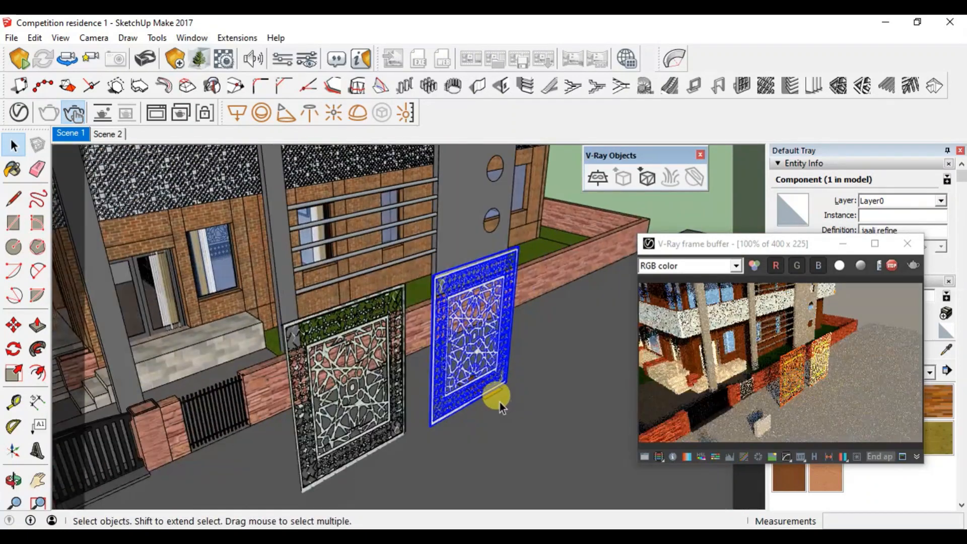
{"action": "scroll", "coordinate": [412, 337], "scroll_direction": "up", "scroll_amount": 4}
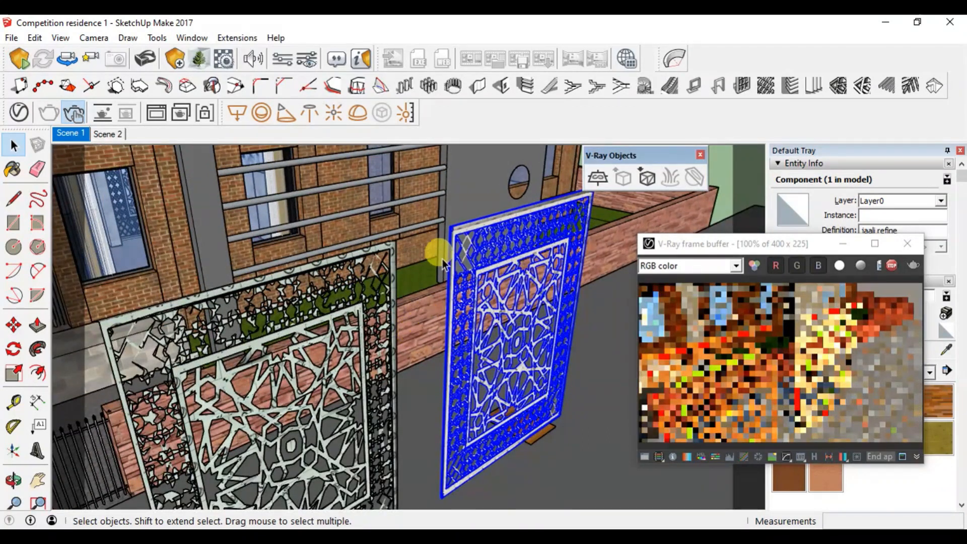
{"action": "scroll", "coordinate": [443, 262], "scroll_direction": "down", "scroll_amount": 4}
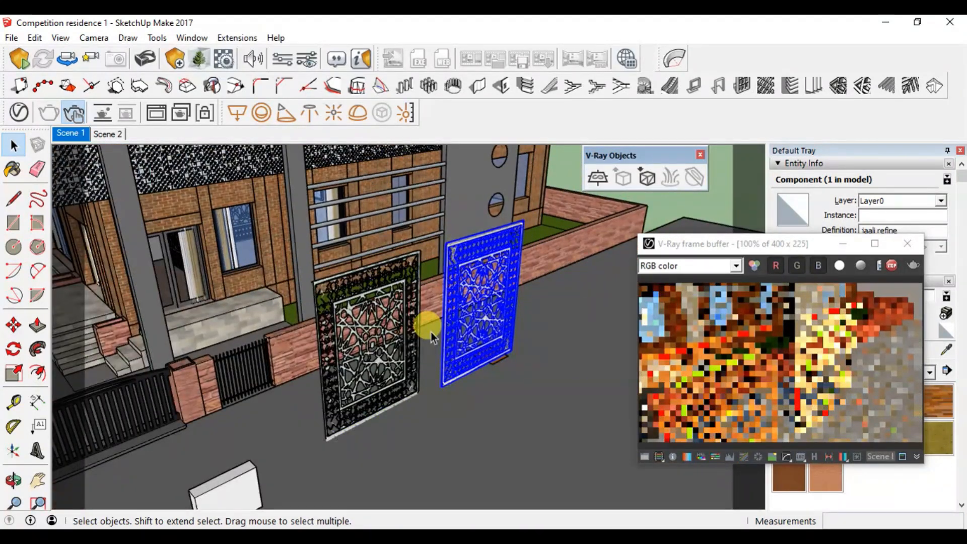